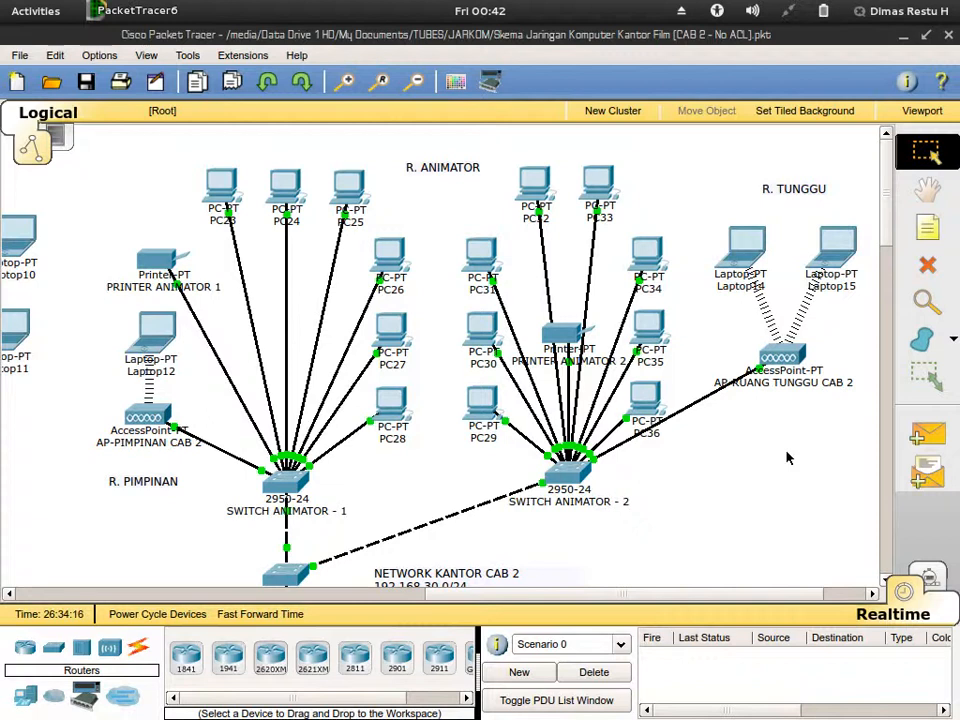
Examine the branch 2 office topology, its room labels and the note on network, VLANs and host requirements
scroll(787, 458, "down", 2)
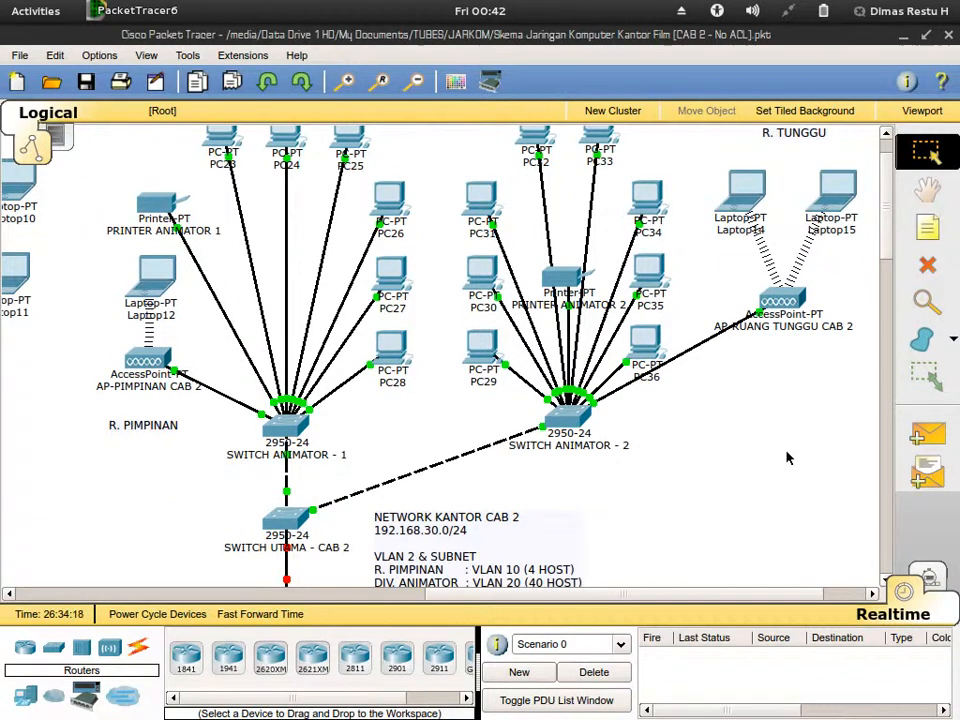
scroll(787, 458, "down", 2)
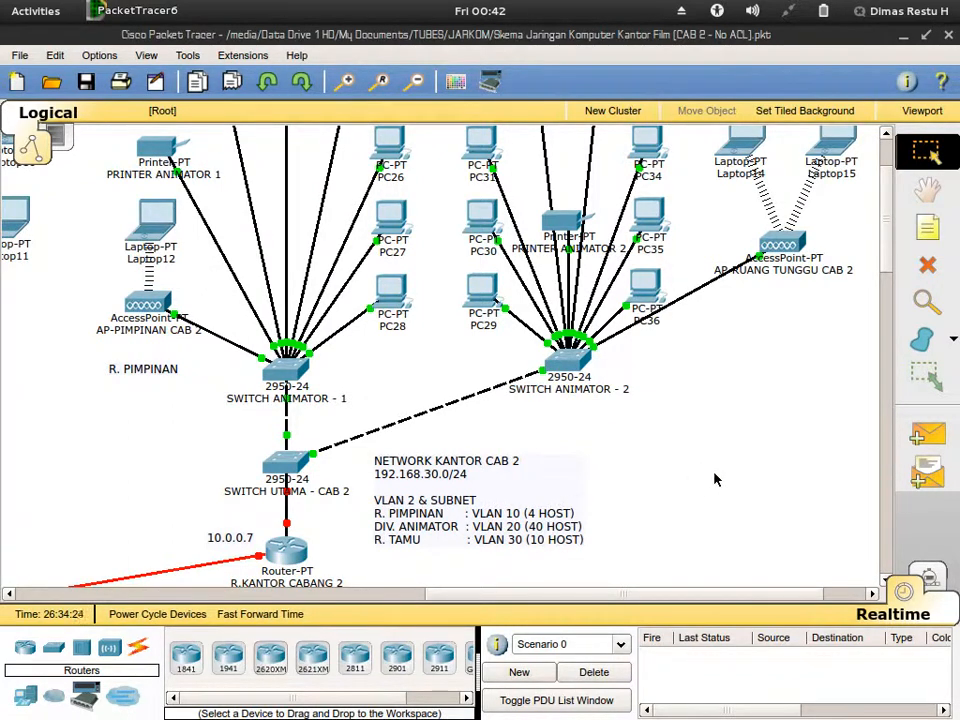
scroll(715, 479, "up", 1)
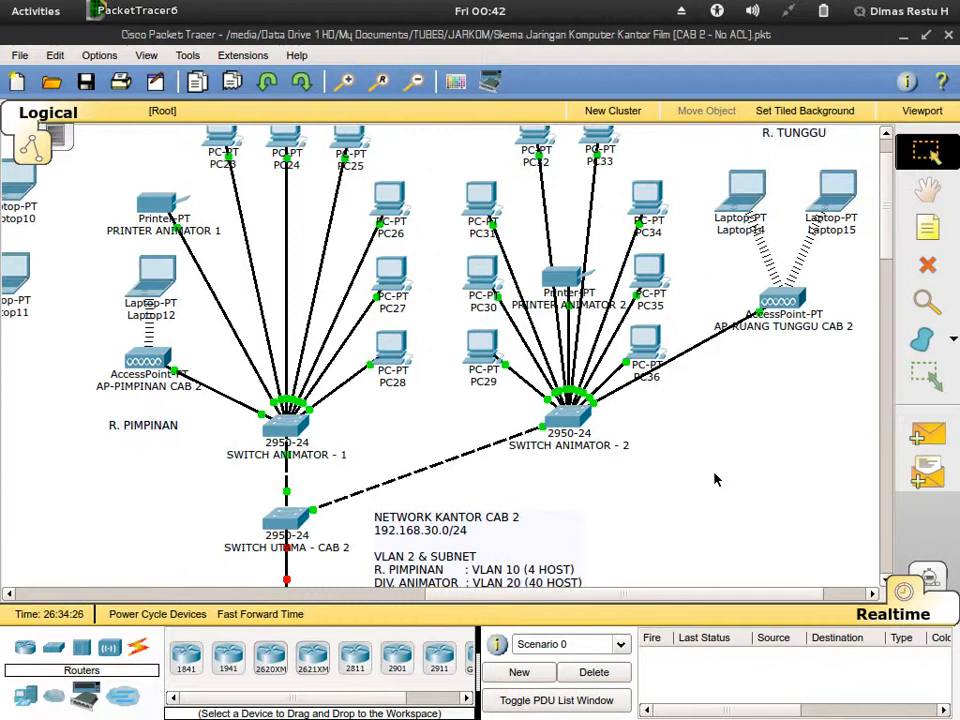
scroll(715, 479, "down", 1)
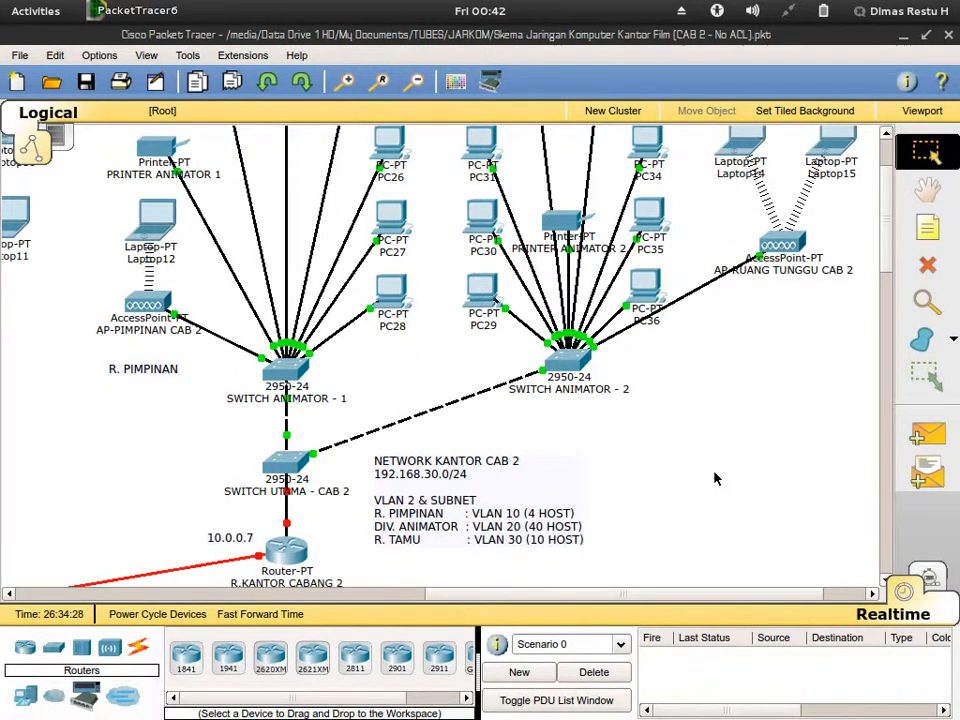
scroll(715, 479, "up", 1)
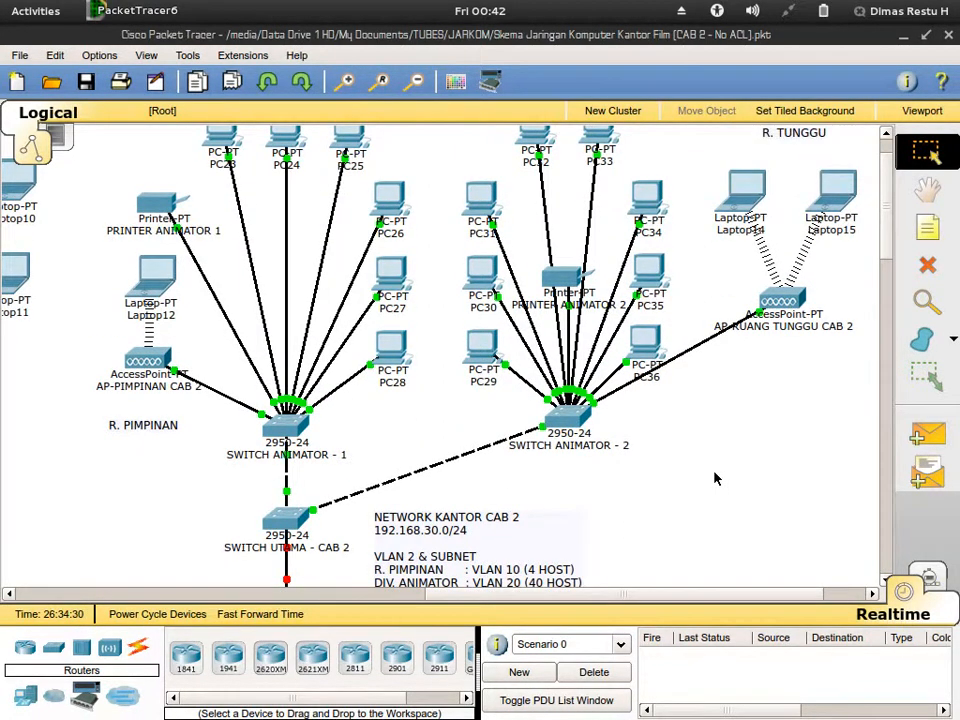
scroll(715, 479, "down", 1)
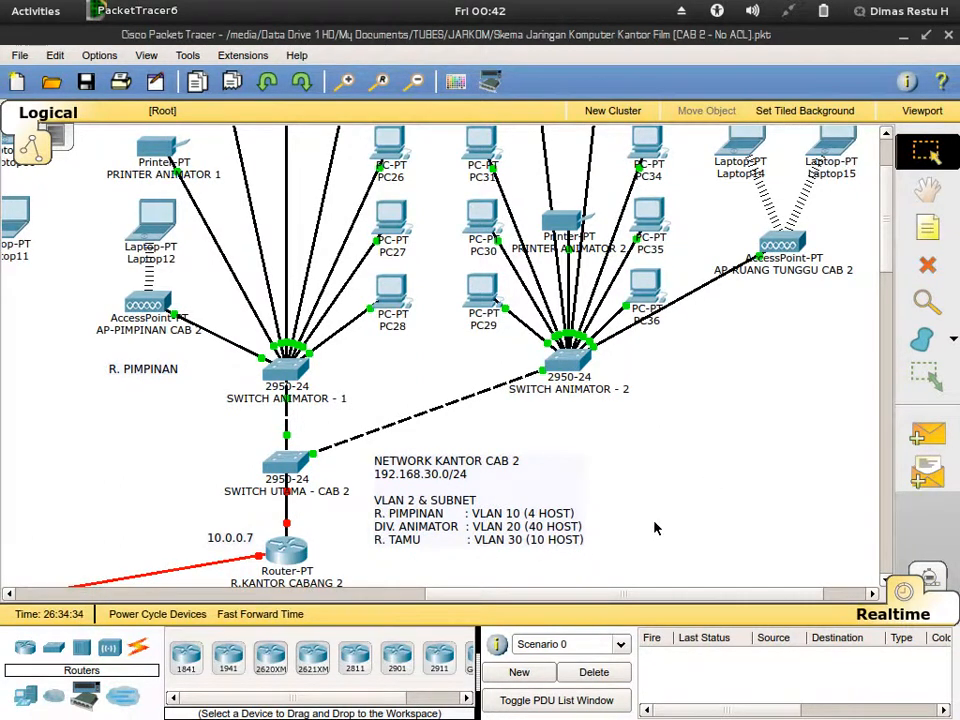
scroll(655, 528, "down", 1)
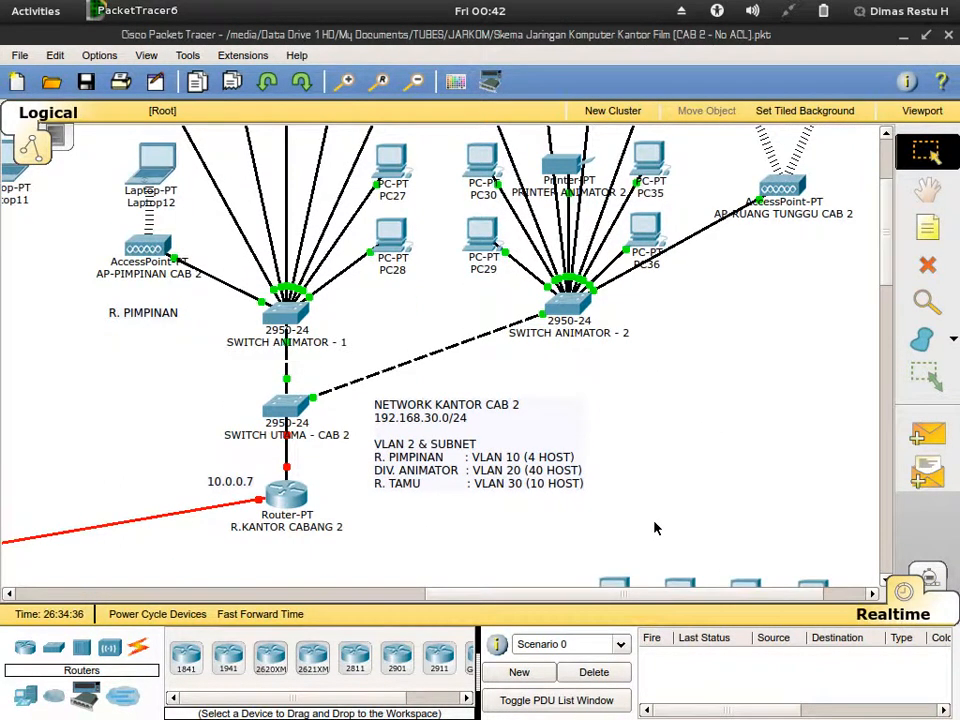
scroll(655, 528, "up", 1)
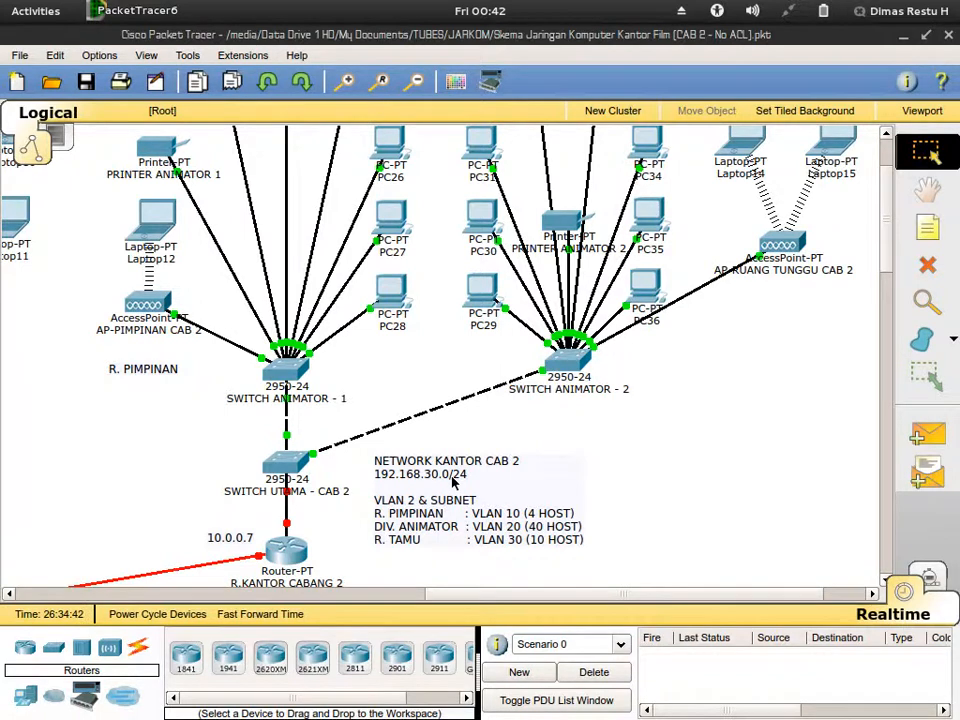
scroll(784, 448, "up", 2)
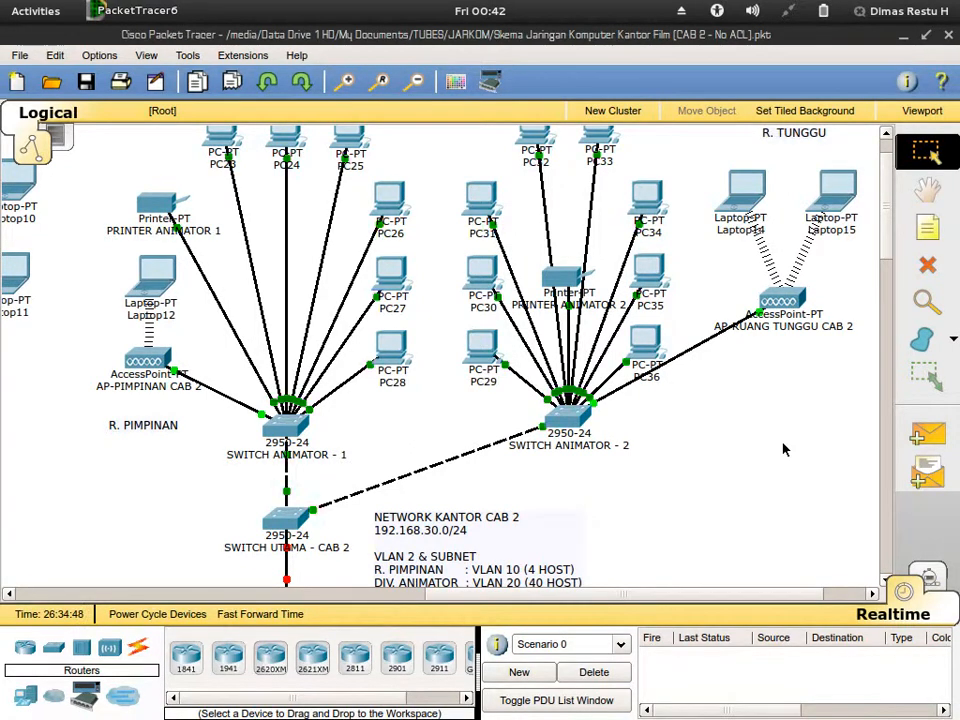
scroll(784, 449, "up", 2)
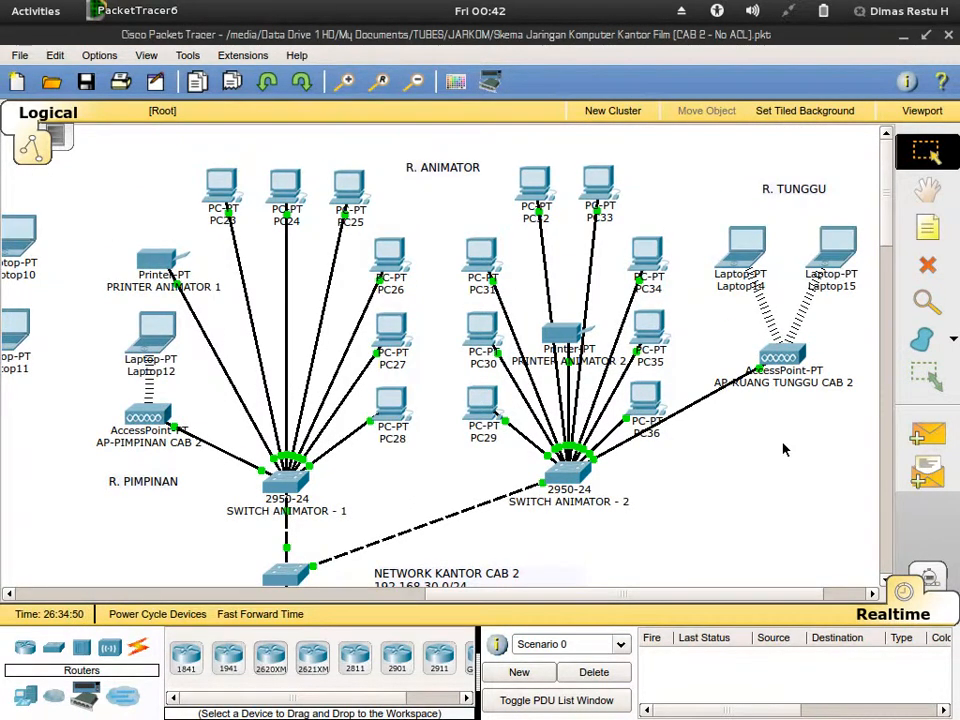
scroll(784, 449, "down", 4)
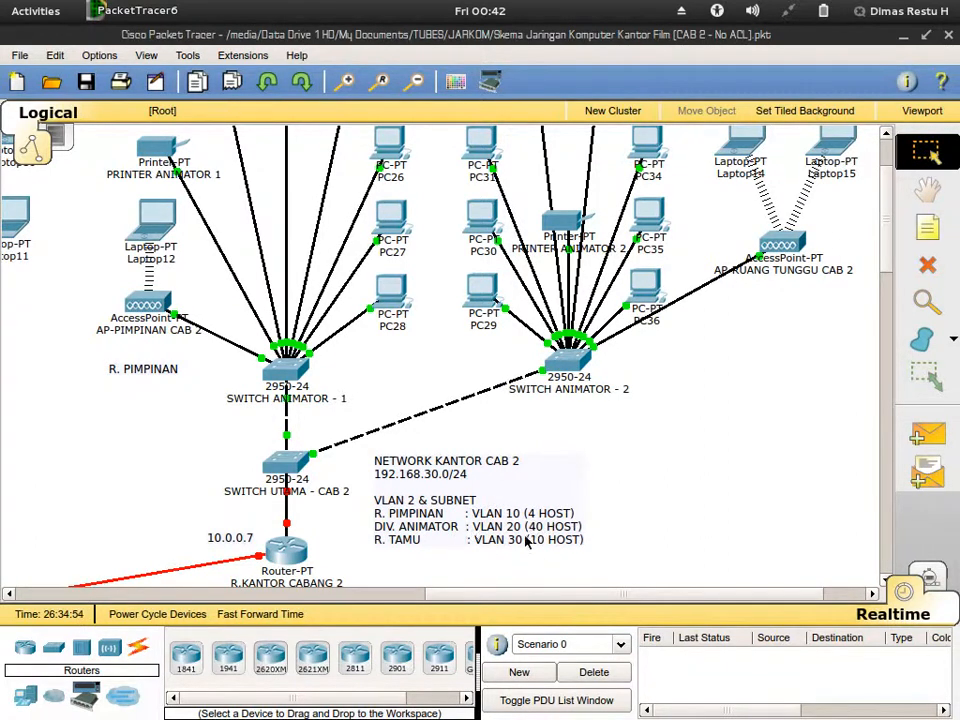
scroll(662, 500, "down", 2)
scroll(662, 500, "up", 2)
scroll(708, 507, "up", 2)
scroll(708, 507, "up", 2)
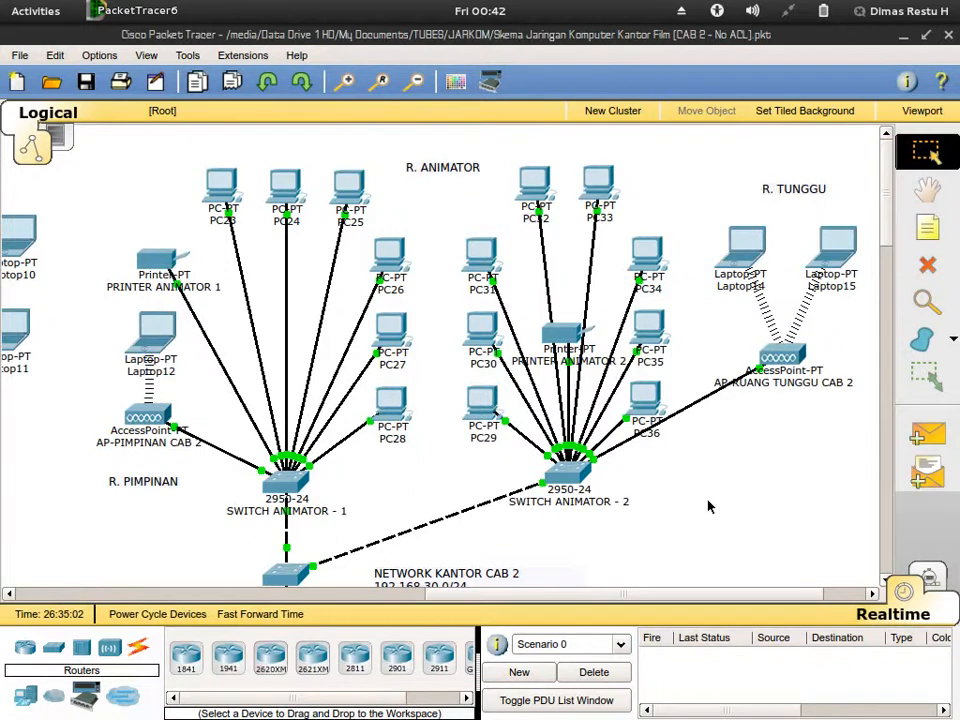
scroll(708, 507, "down", 4)
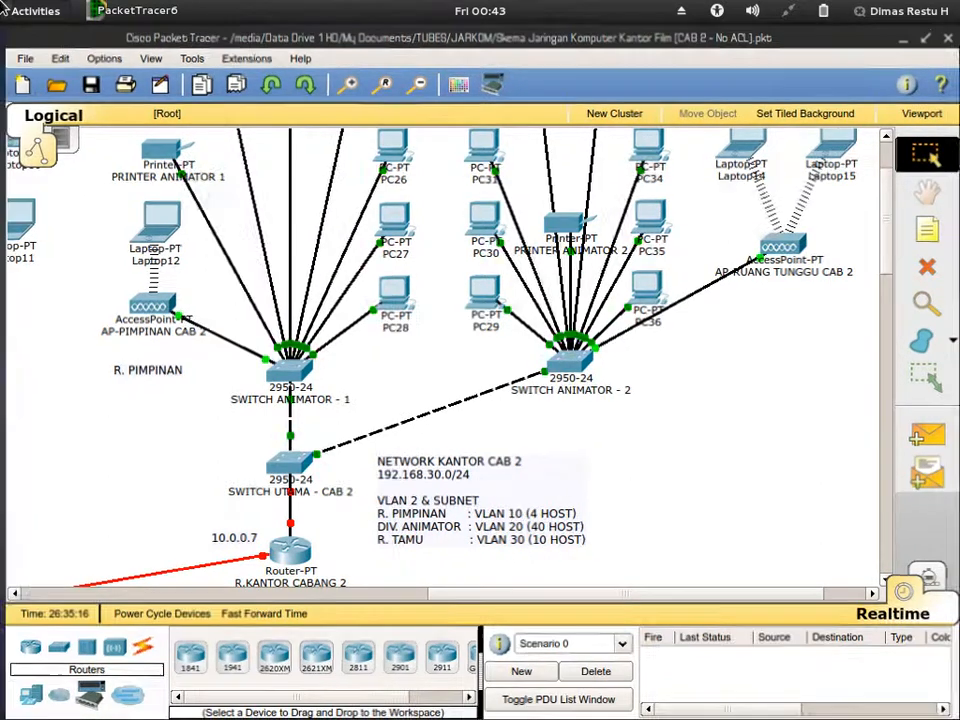
Switch to gedit to review the subnet table for network 192.168.30.0/24, and return to Packet Tracer
mouse_move(2, 3)
left_click(795, 525)
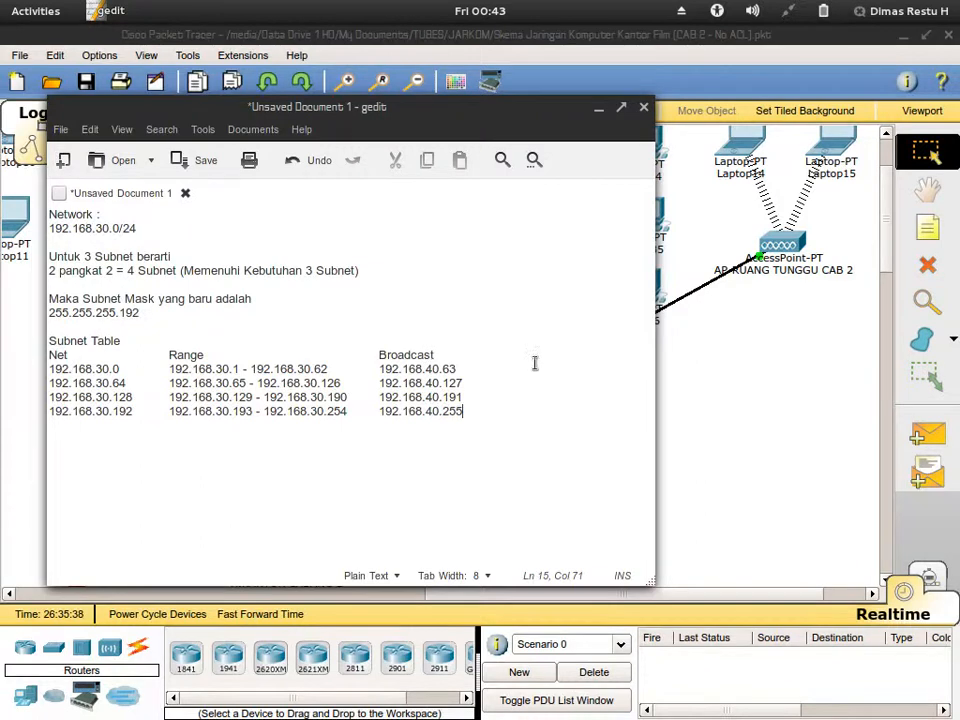
left_click(480, 366)
left_click(471, 396)
left_click(719, 418)
Open the command line of SWITCH UTAMA - CAB 2 and enter global configuration mode
scroll(710, 416, "down", 1)
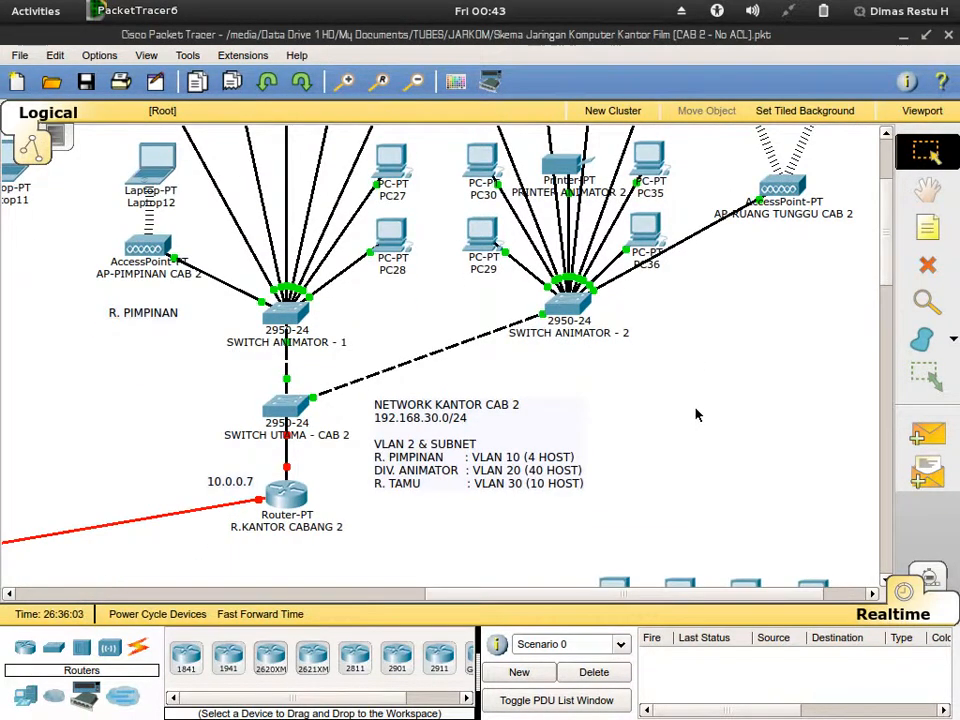
scroll(688, 379, "down", 1)
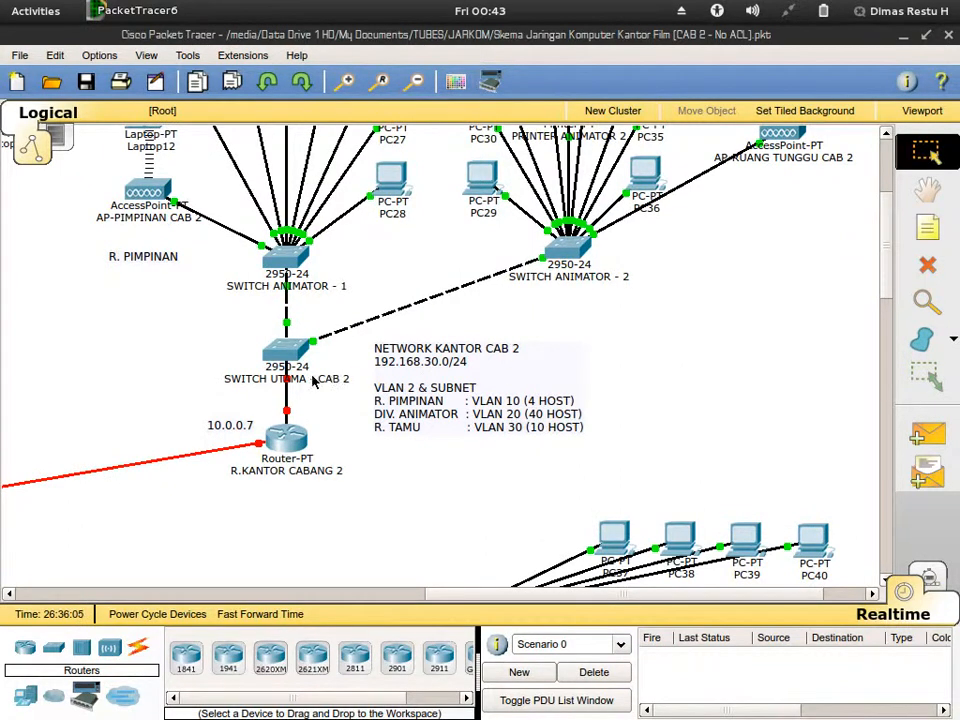
mouse_move(295, 350)
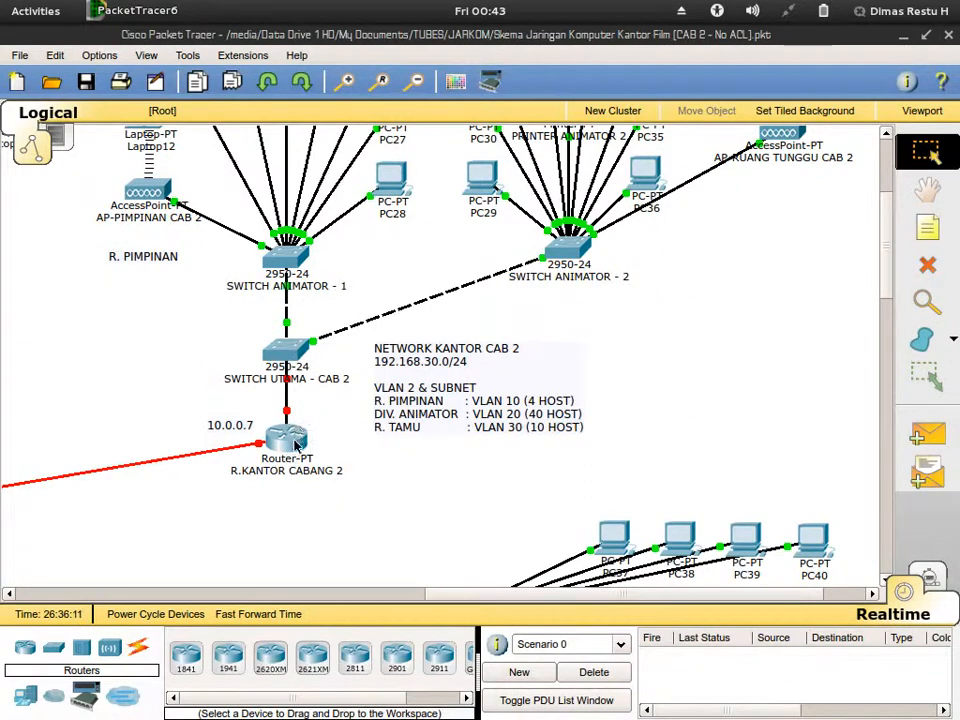
left_click(287, 350)
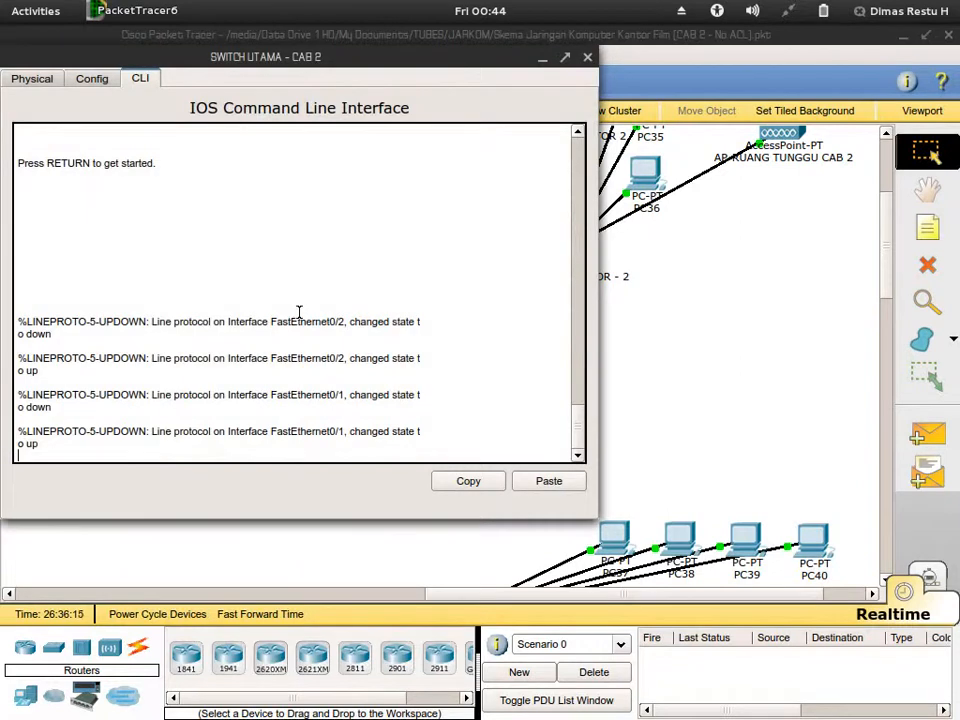
key("Return")
type("en")
key("Return")
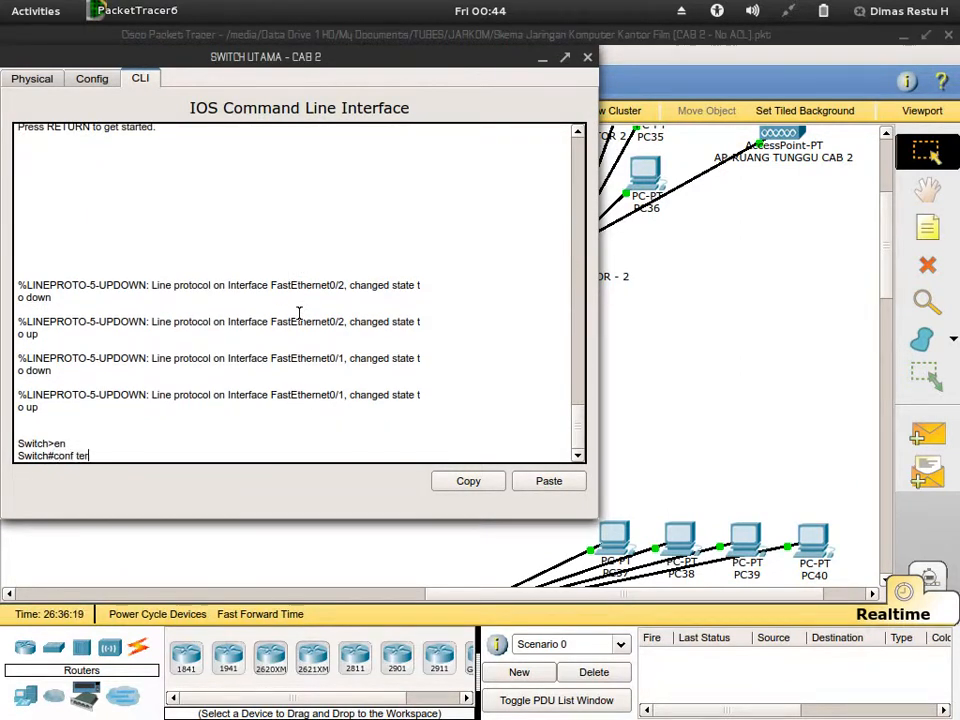
type("conf ter")
key("Return")
Configure interface fa0/24 of SWITCH UTAMA - CAB 2 as a trunk that allows all VLANs, and exit the interface
type("int fa0/24")
key("Return")
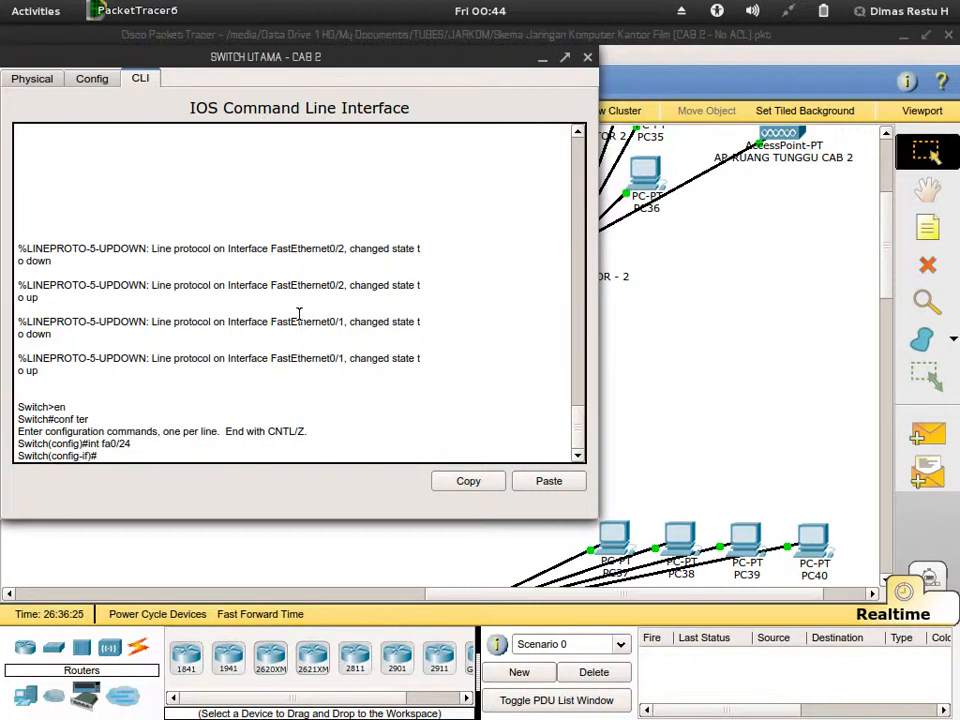
type("switchport mode trunk")
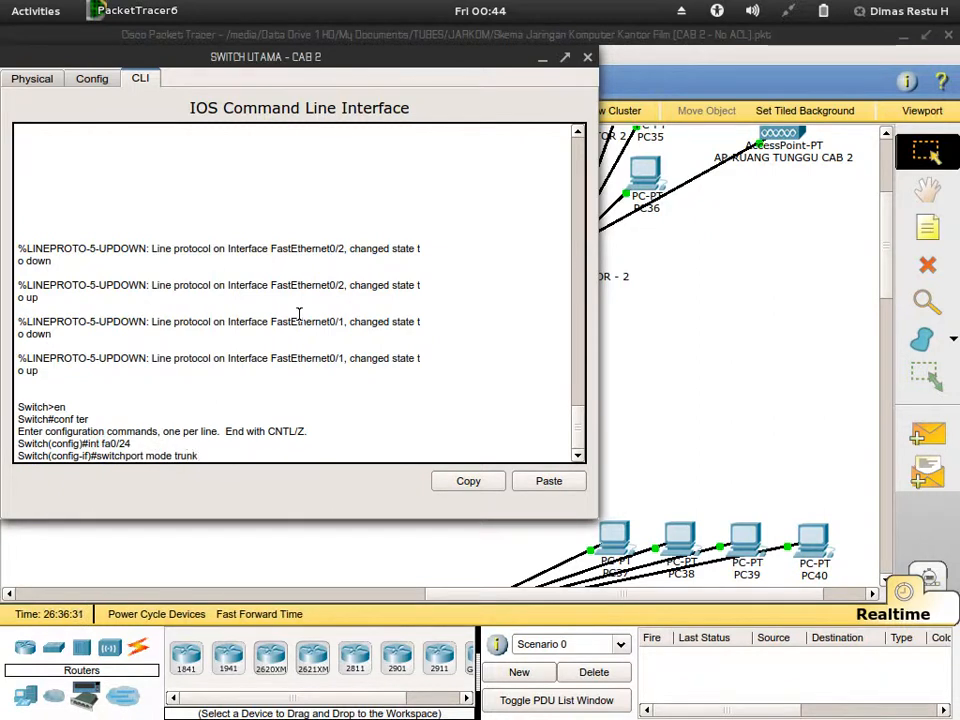
key("Return")
type("swit")
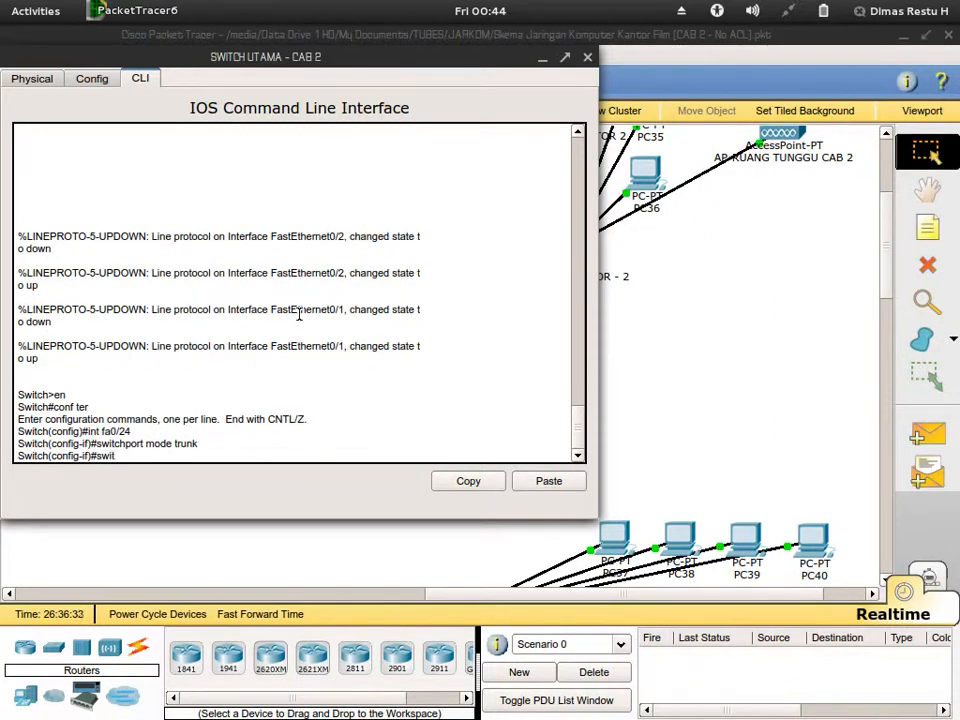
type("chport")
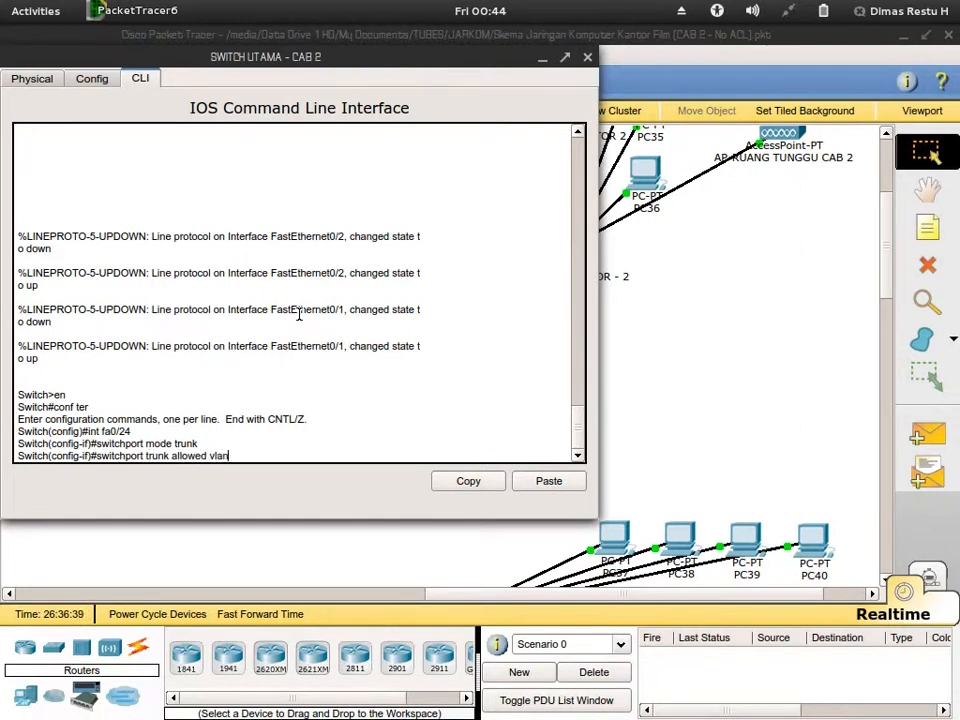
type("trunk allowed vlan all")
key("Return")
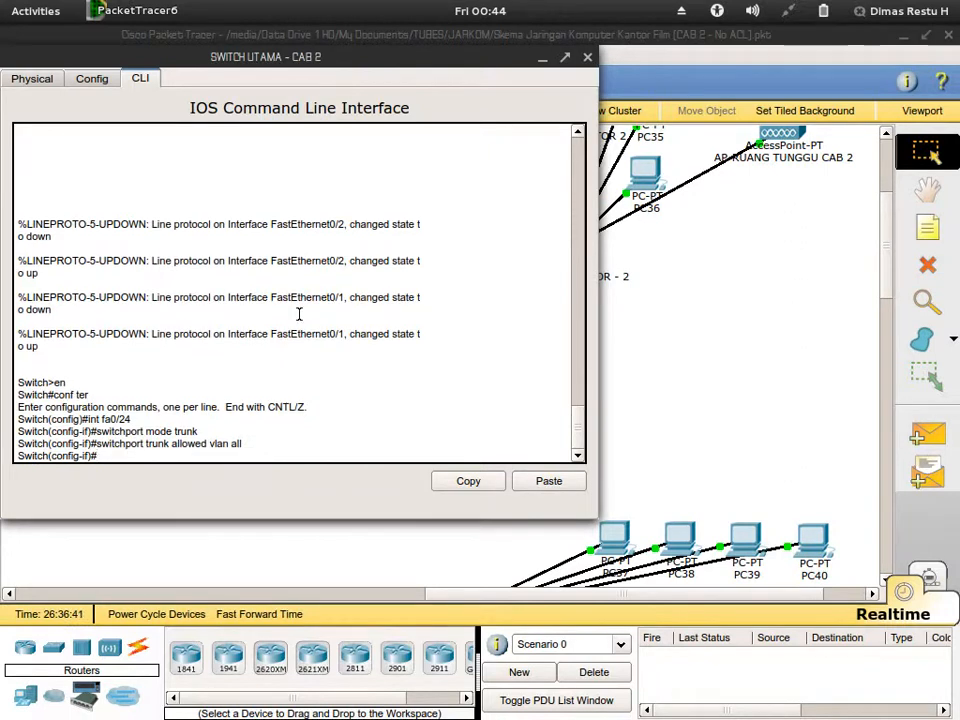
type("exit")
key("Return")
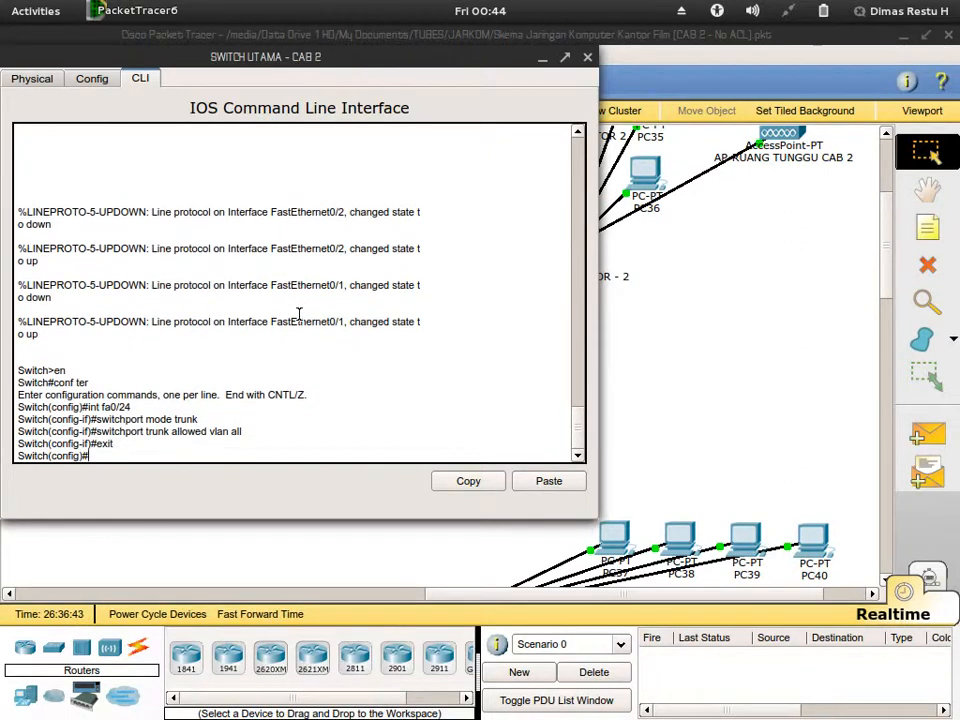
End the switch's configuration mode and save its configuration with the write command
type("end")
key("Return")
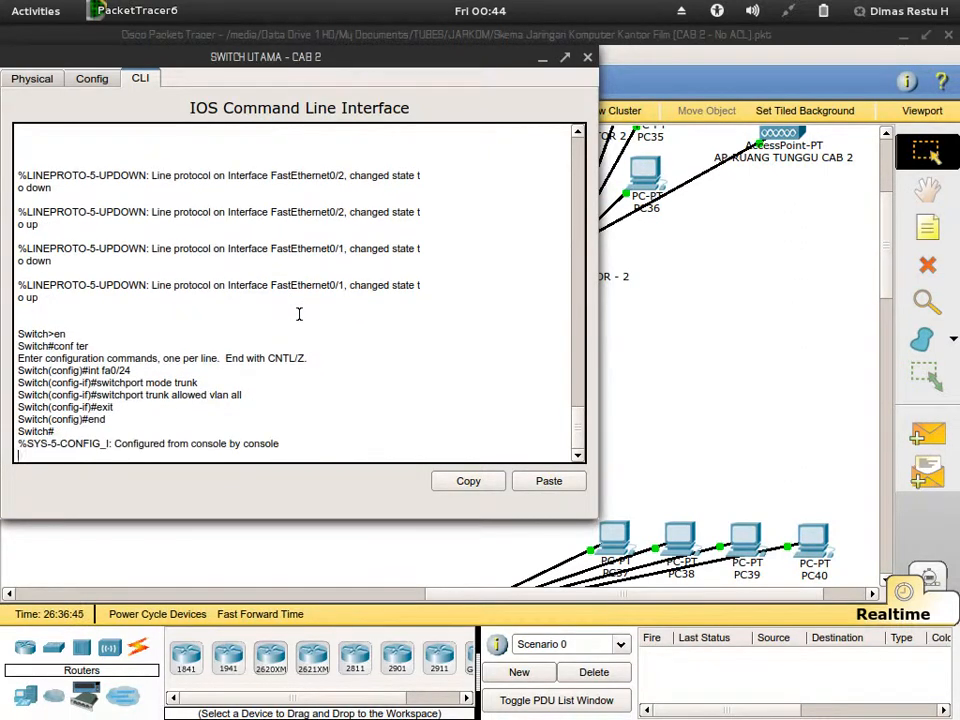
key("Return")
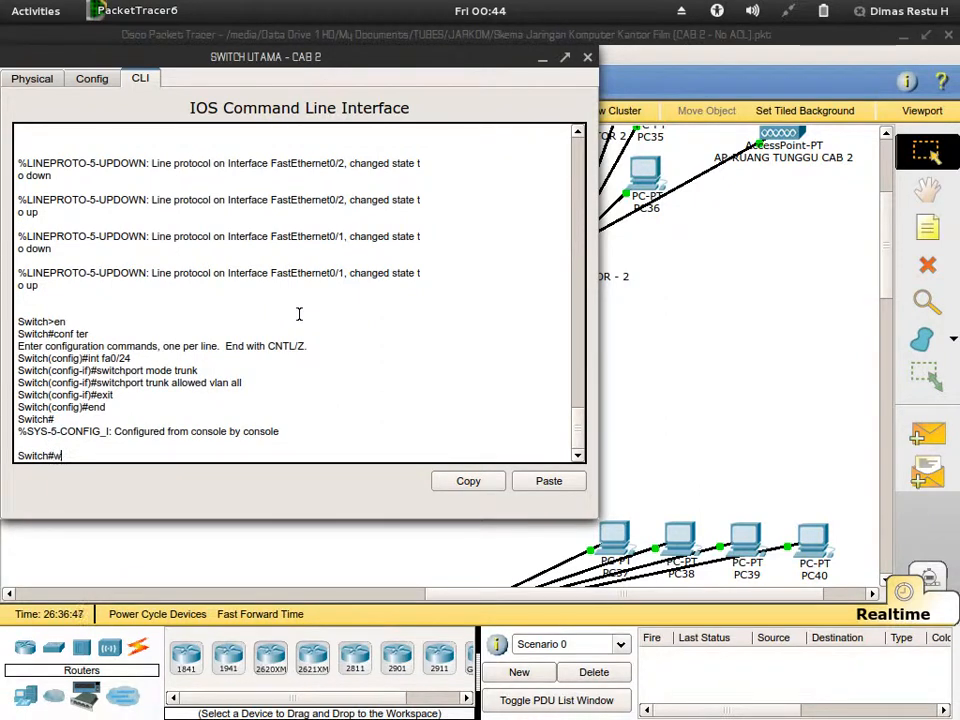
type("write")
key("Return")
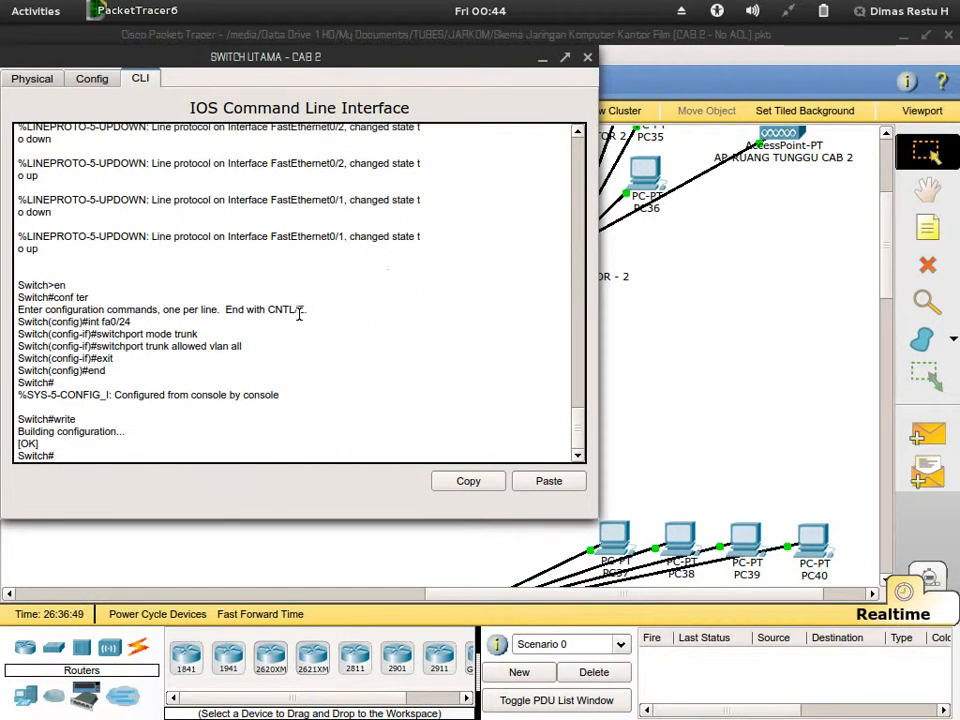
Copy the switch's running configuration to startup-config with copy r s, and close the SWITCH UTAMA - CAB 2 window
type("copy r ")
type("s")
key("Return")
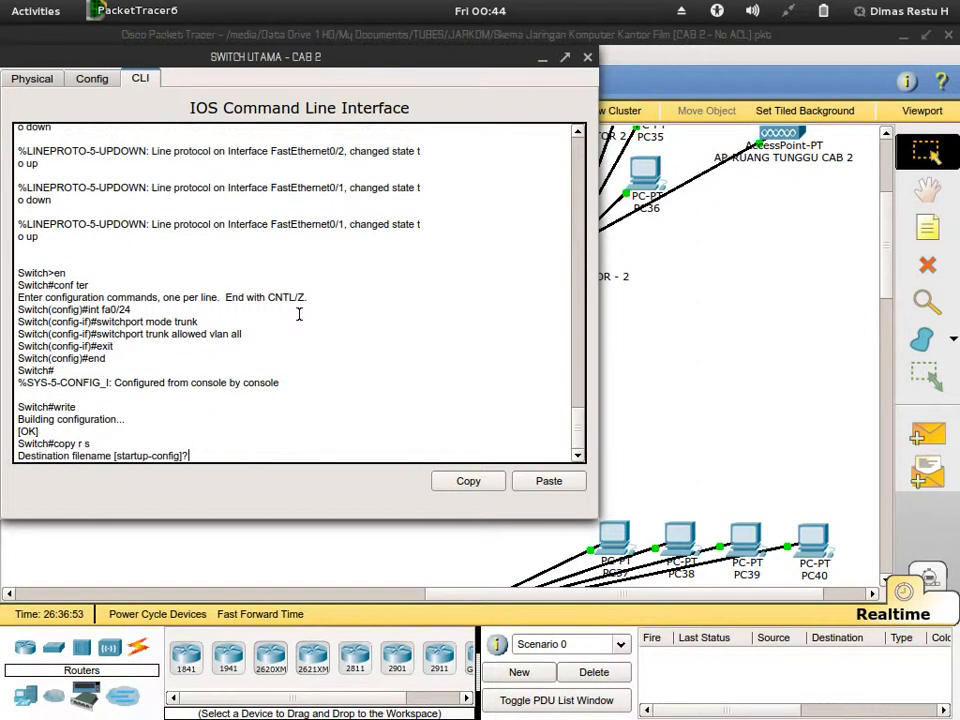
key("Return")
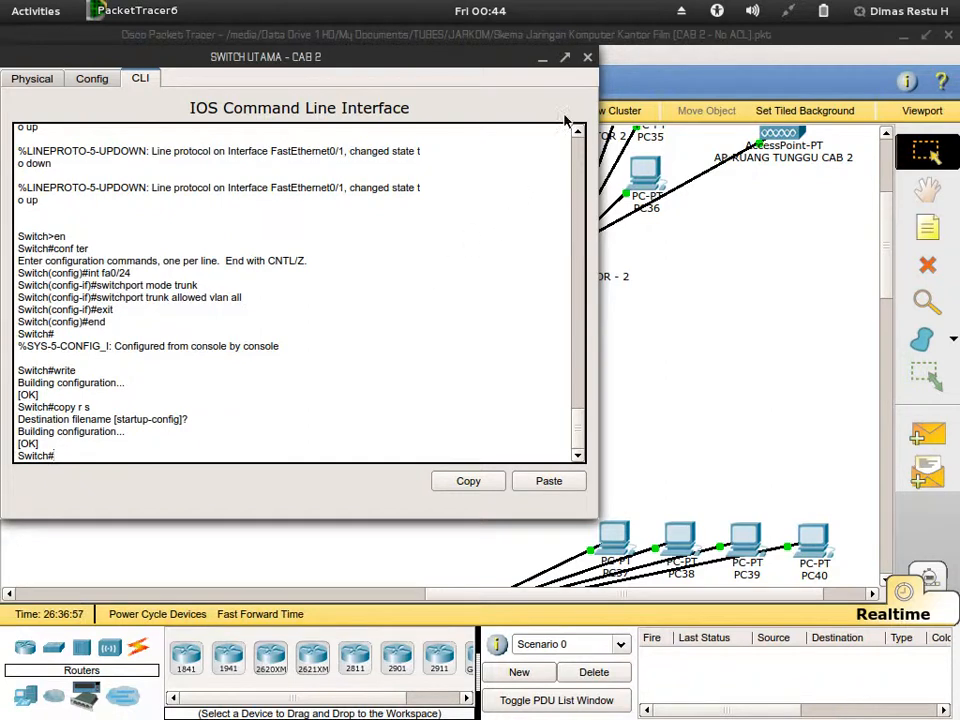
left_click(588, 58)
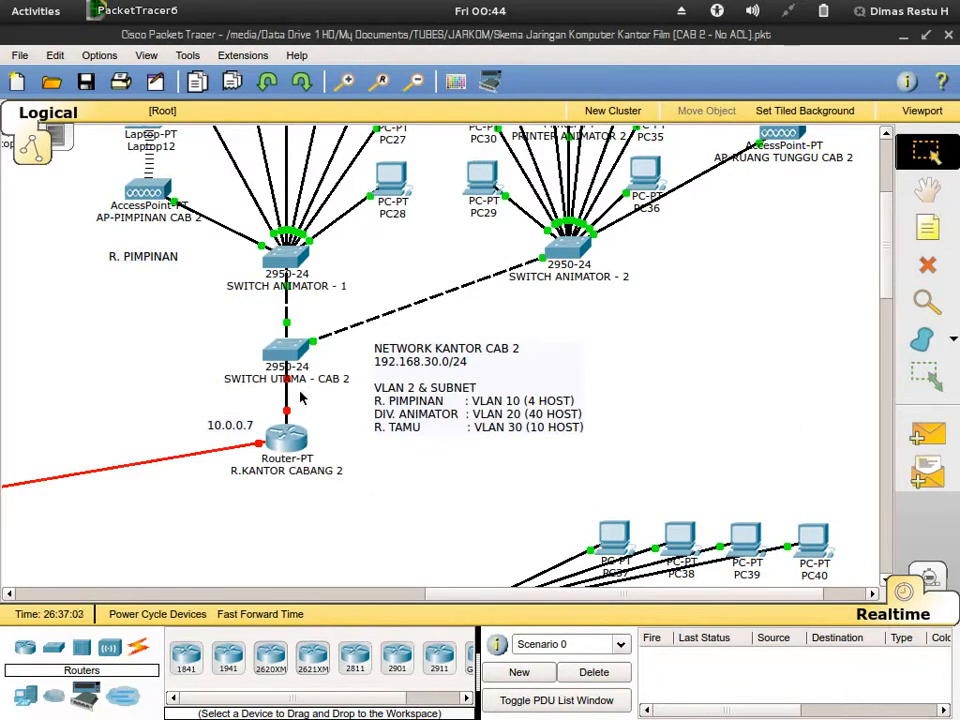
Power on router R.KANTOR CABANG 2 and open its command line
left_click(287, 444)
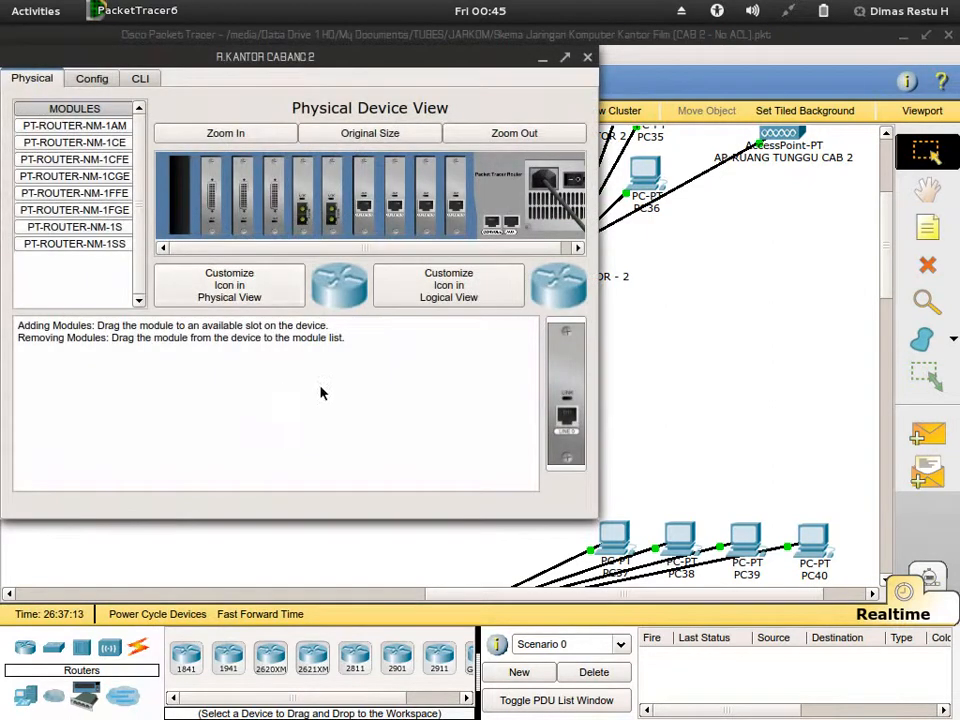
left_click(148, 79)
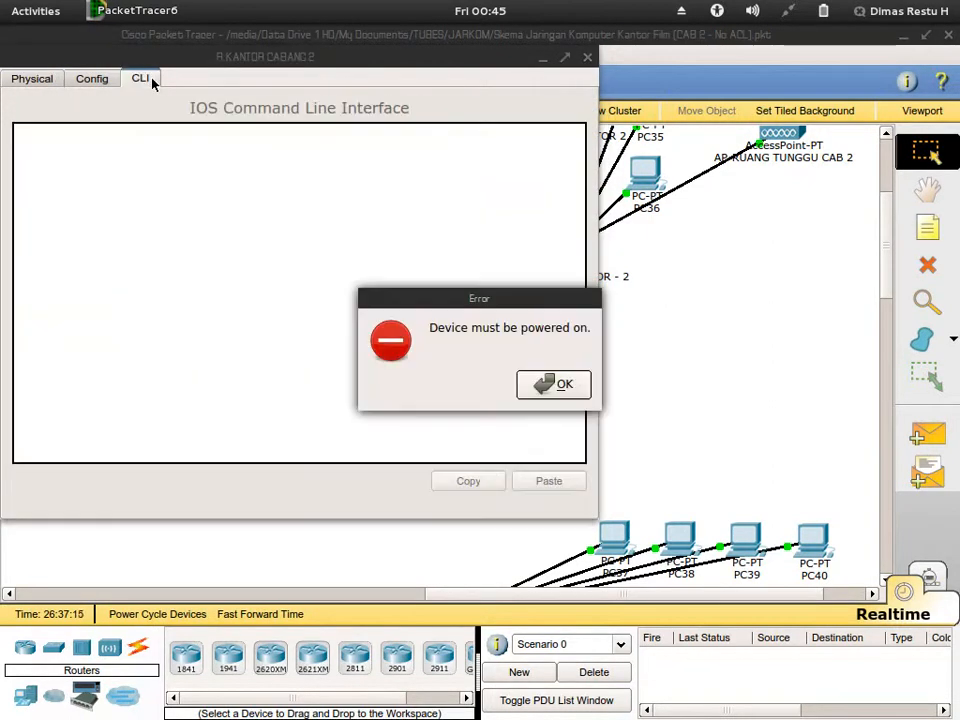
left_click(550, 384)
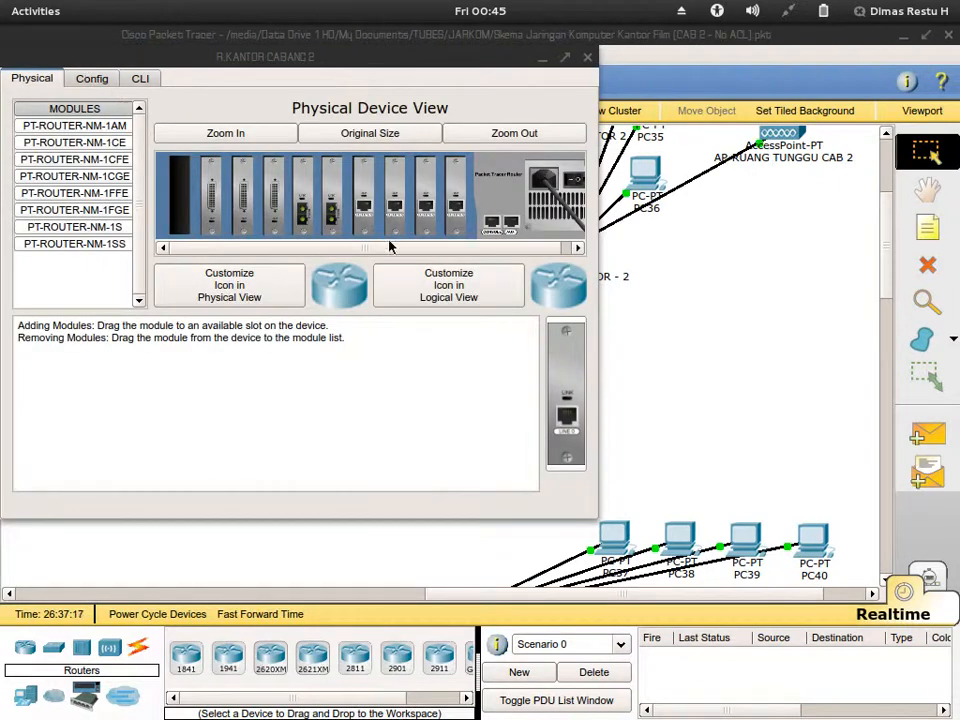
left_click(420, 248)
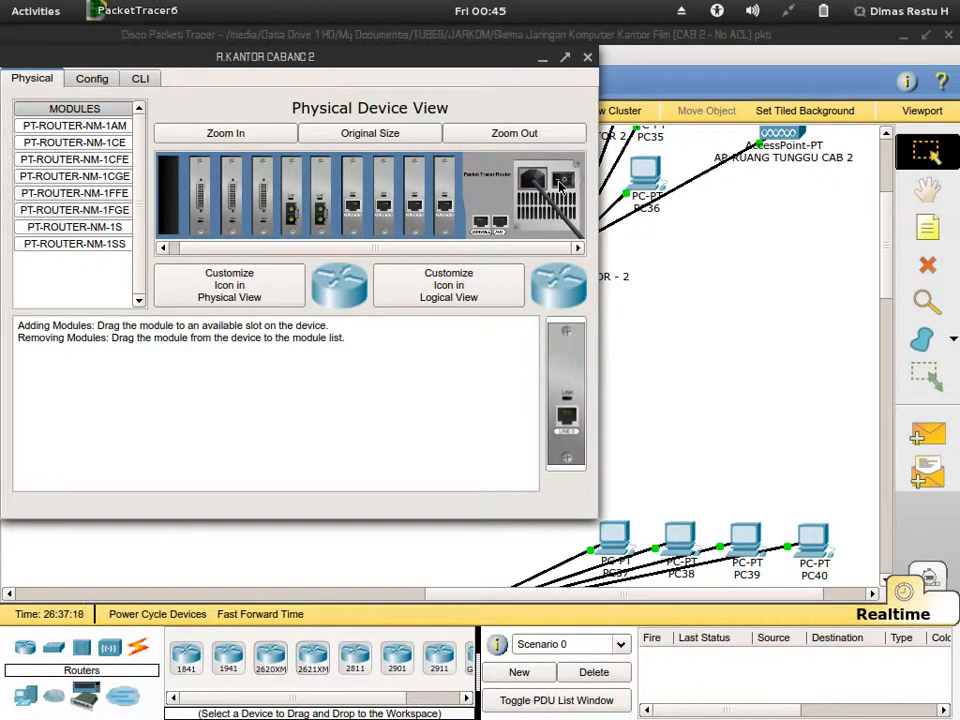
left_click(141, 82)
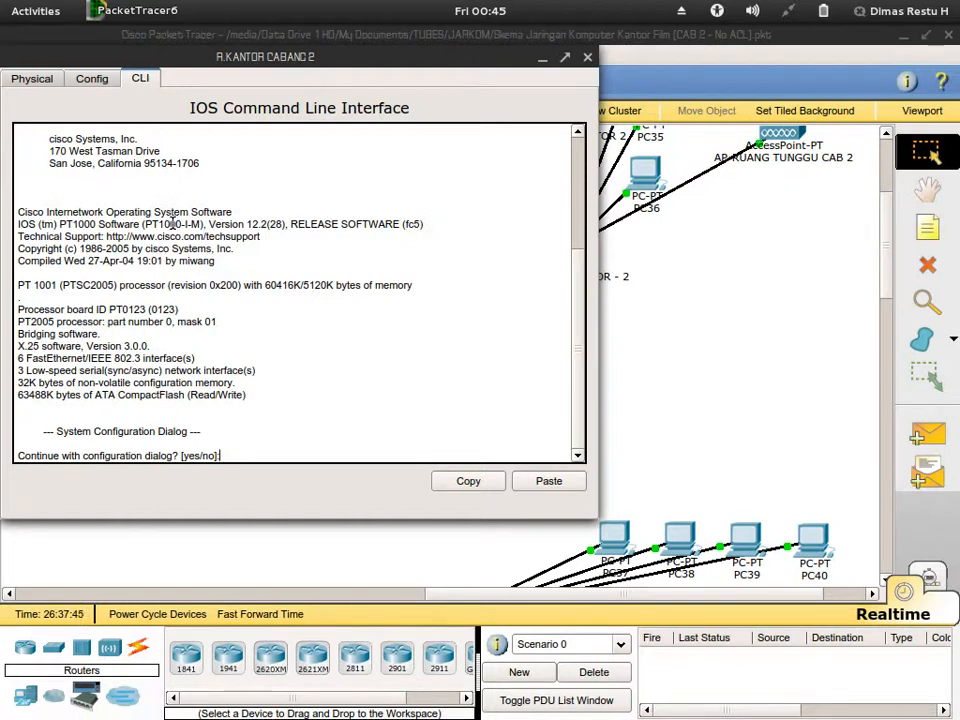
Answer no to the router's initial configuration dialog and start the command session
scroll(267, 296, "up", 2)
scroll(267, 296, "up", 3)
scroll(267, 296, "down", 6)
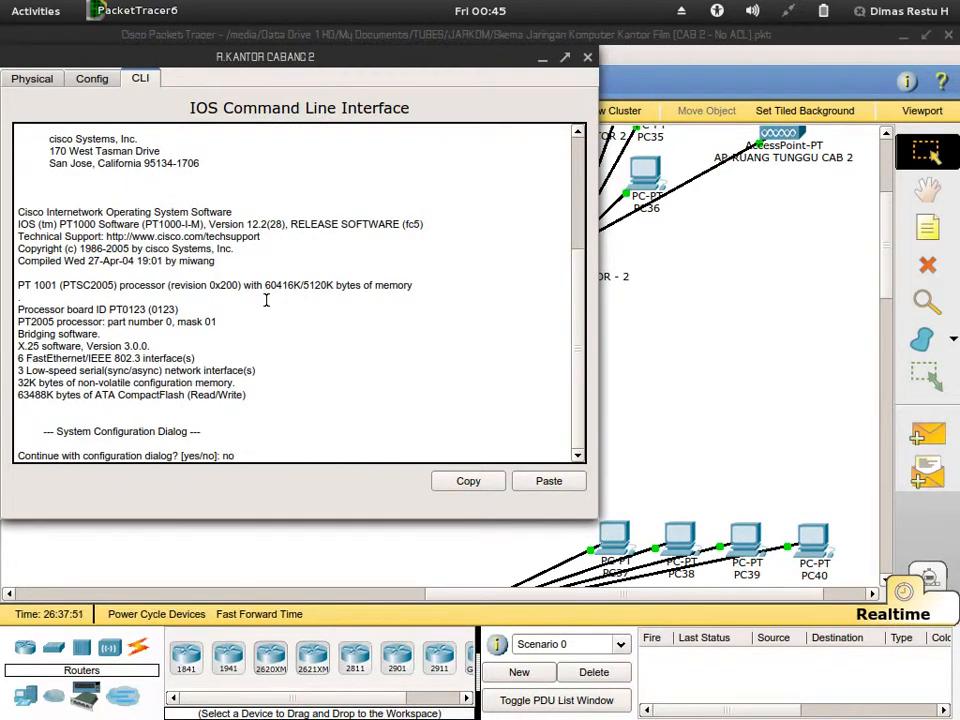
key("Return")
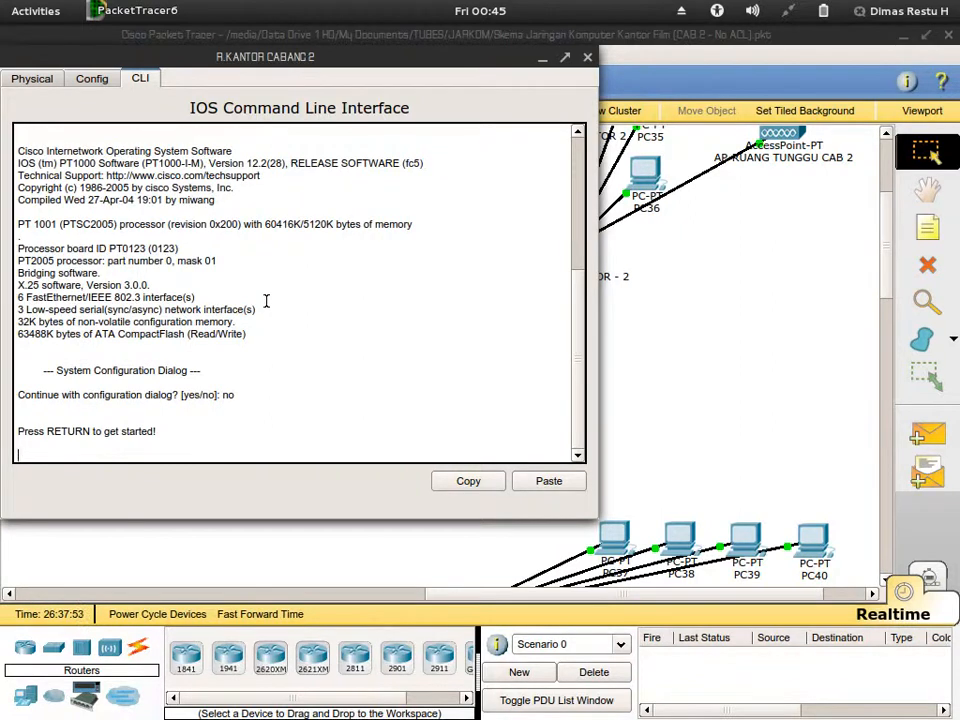
key("Return")
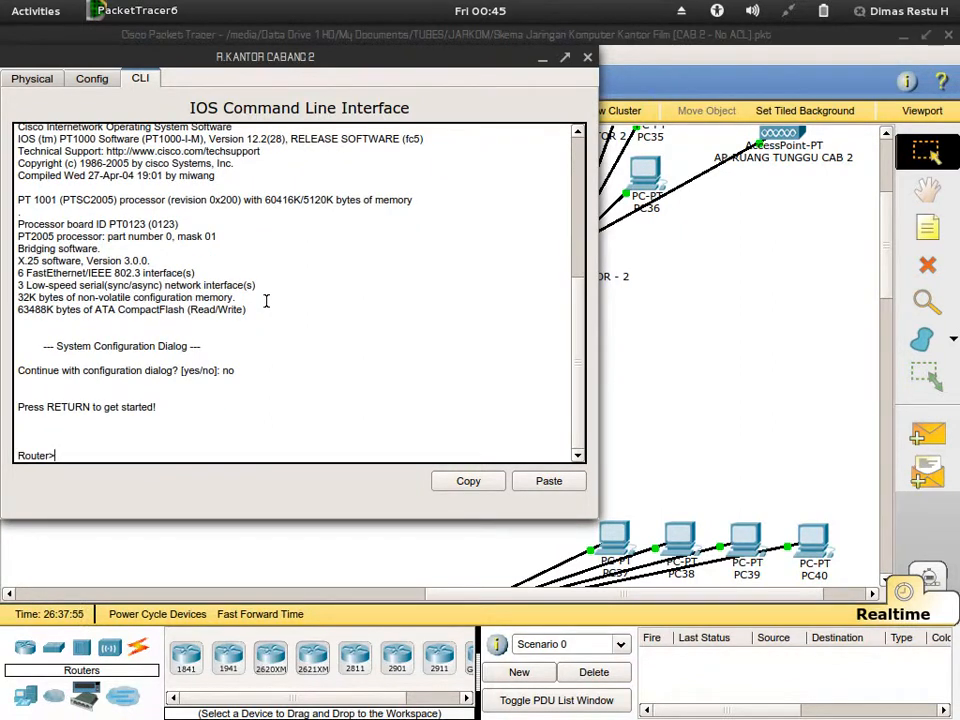
Enter privileged mode and global configuration mode on the router with en and conf ter
type("en")
key("Return")
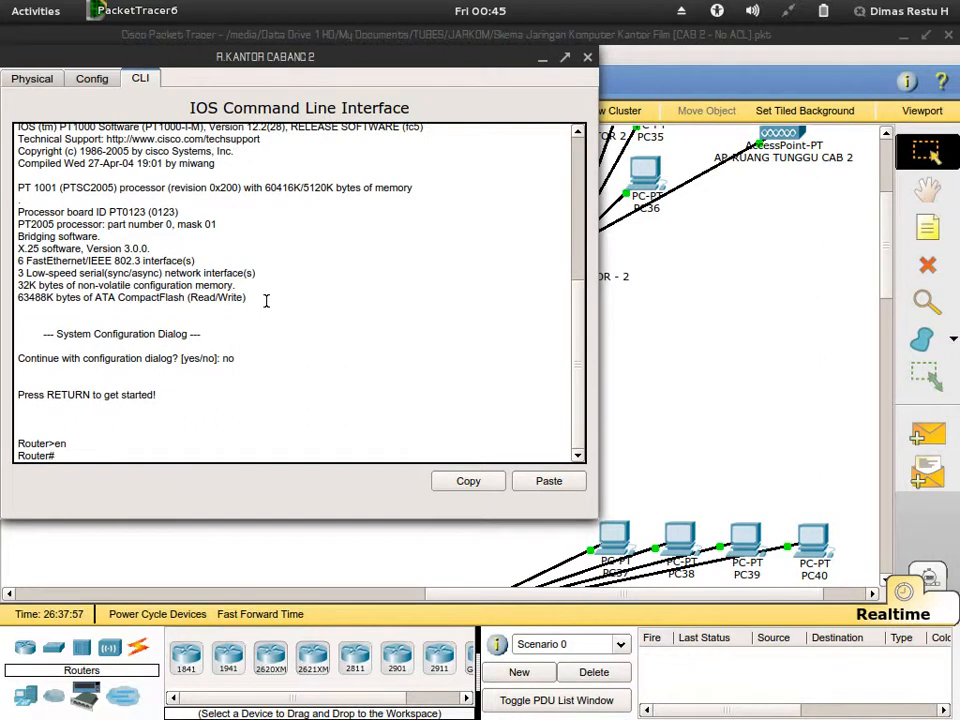
type("conf ter")
key("Return")
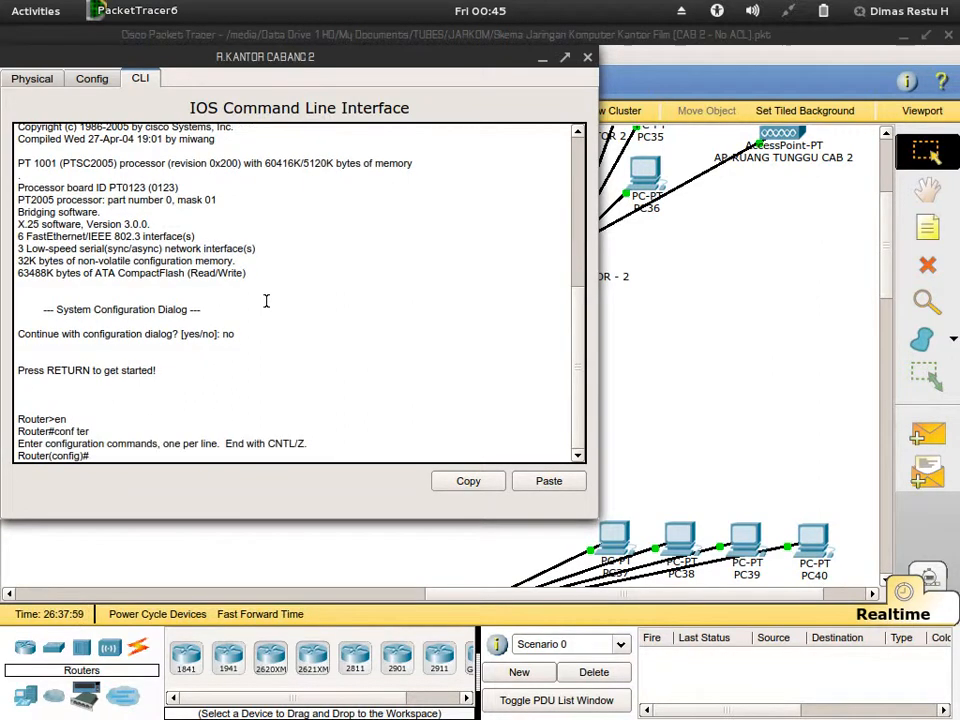
Enable the router's interface fa0/0 with no sh, and exit the interface configuration
type("int fa0/0")
key("Return")
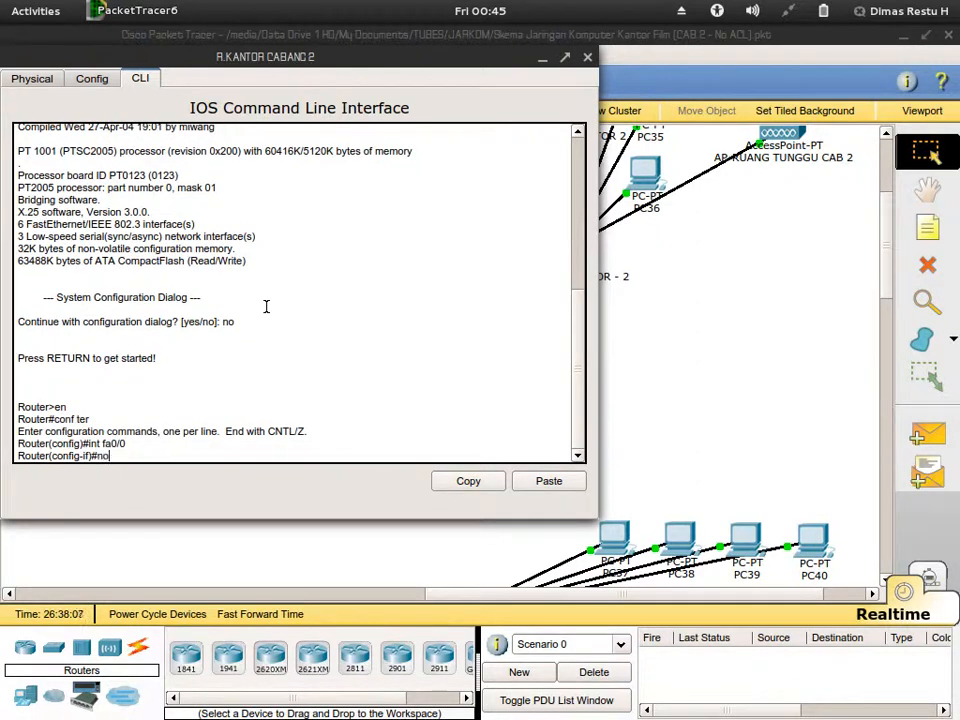
type("no sh")
key("Return")
key("Return")
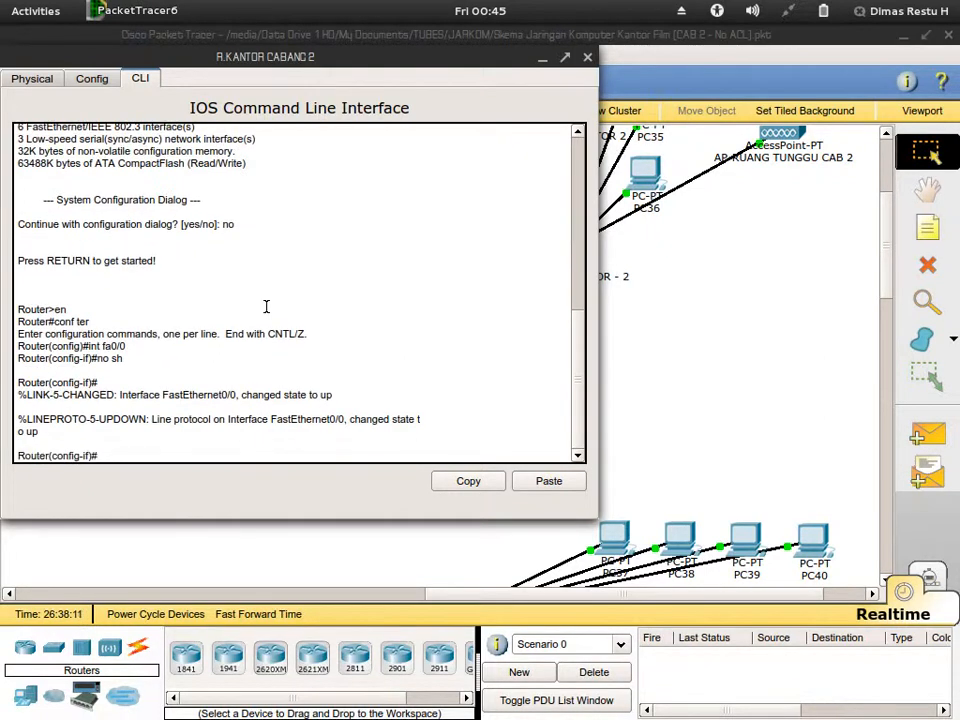
left_click_drag(419, 62, 727, 104)
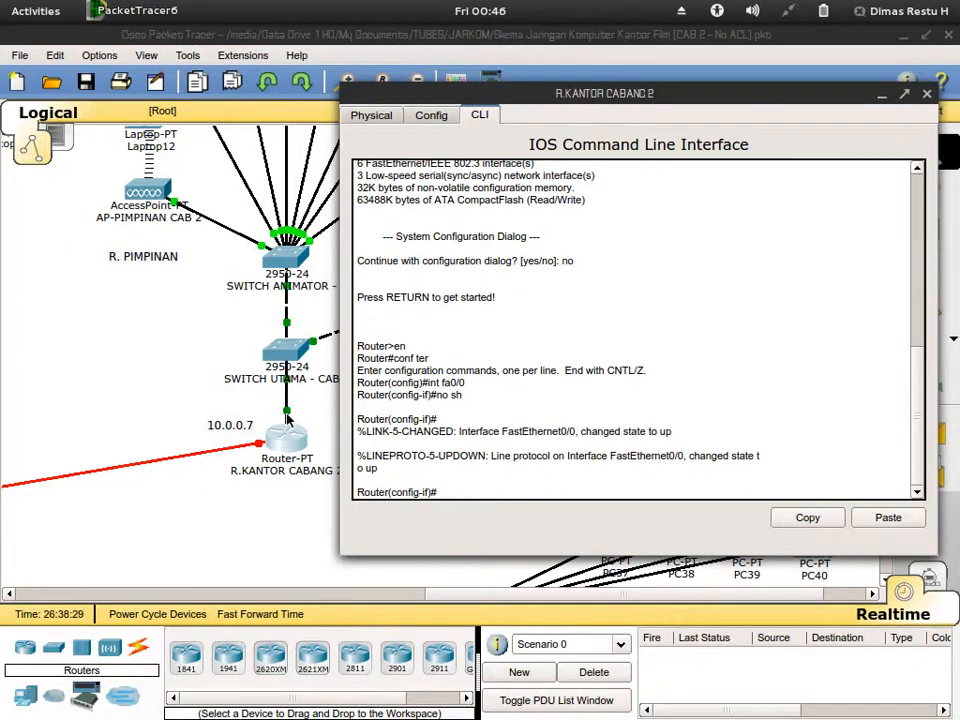
type("exit")
key("Return")
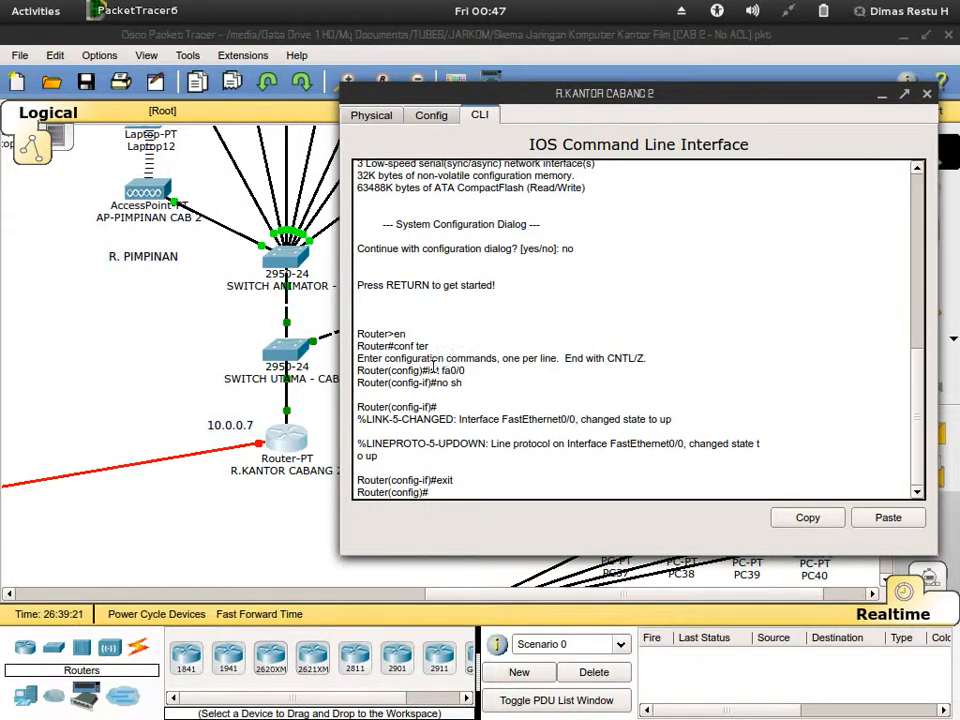
Examine the branch 2 topology: the rooms' devices, their switch connections and the VLAN and subnet note
left_click(210, 336)
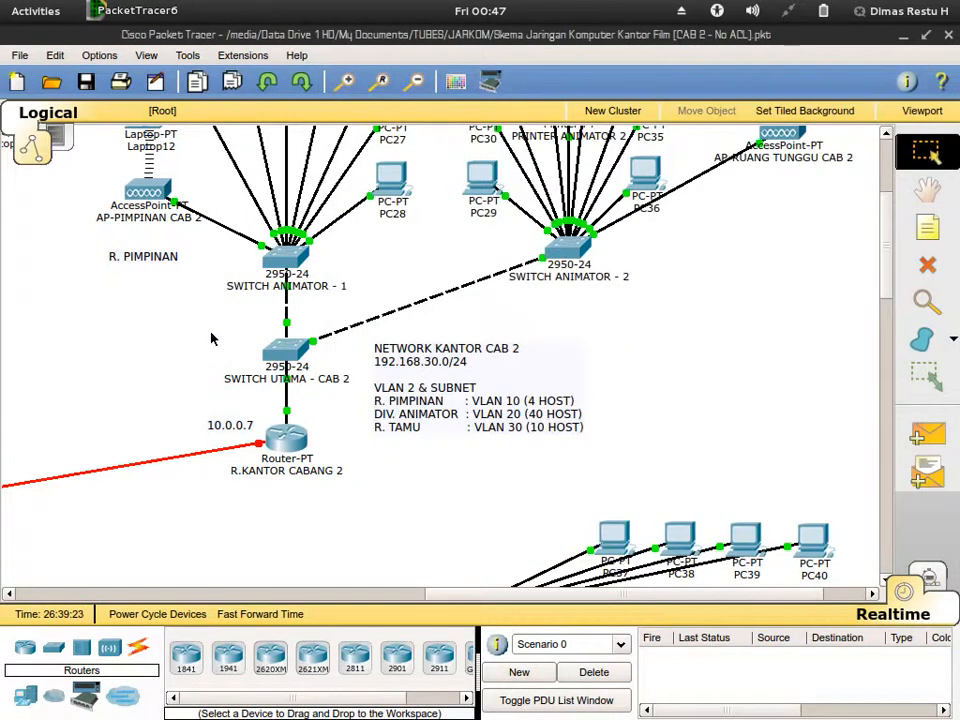
scroll(211, 338, "up", 1)
scroll(211, 338, "up", 3)
scroll(211, 338, "down", 1)
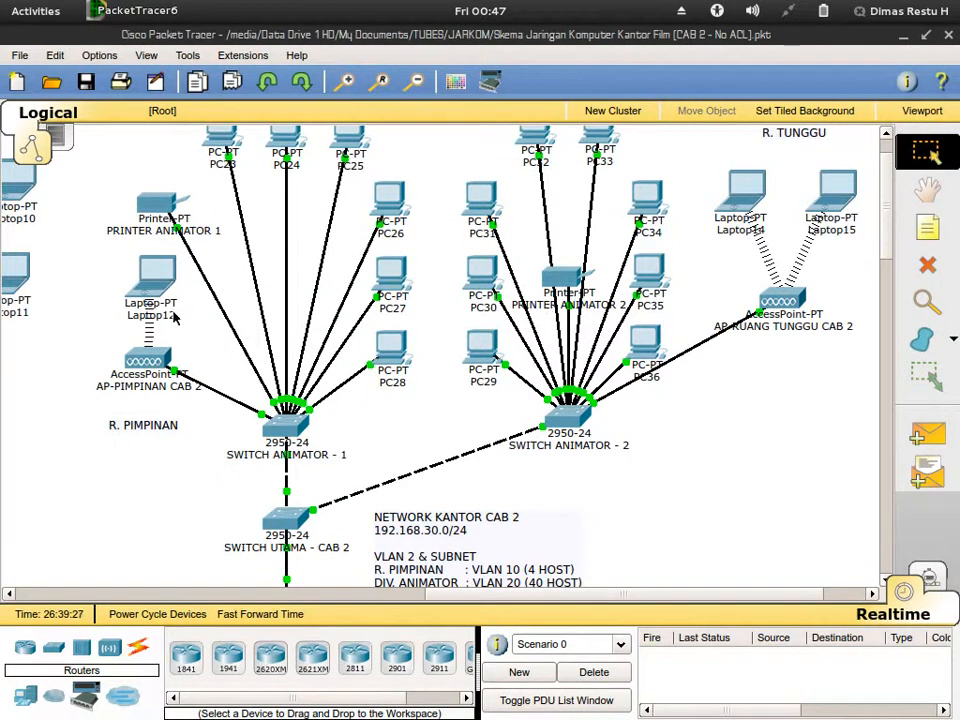
scroll(175, 317, "down", 1)
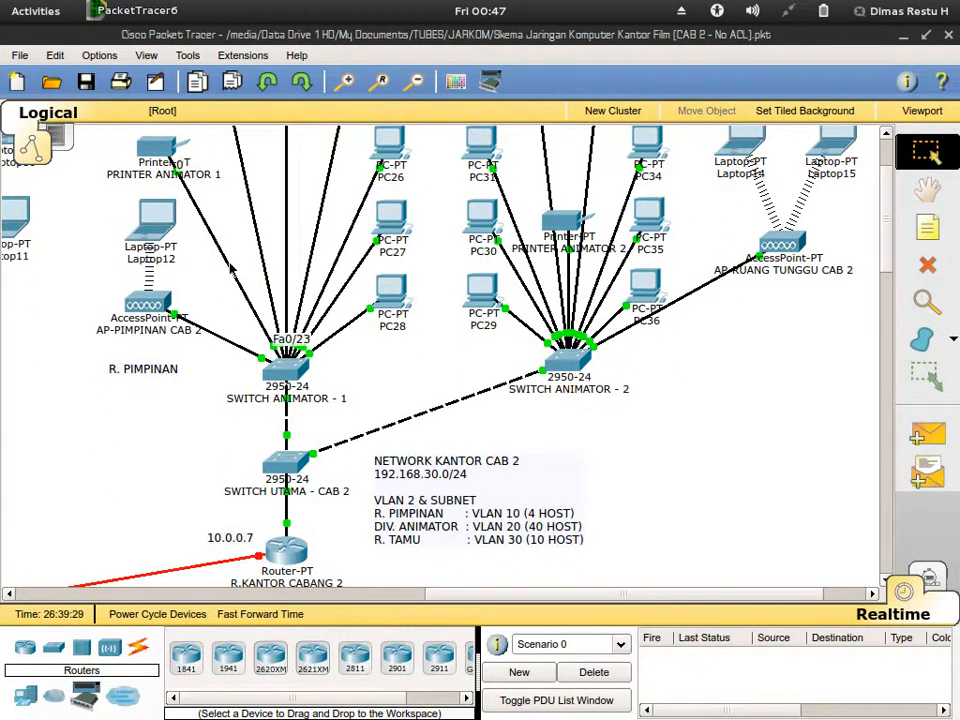
scroll(230, 268, "up", 1)
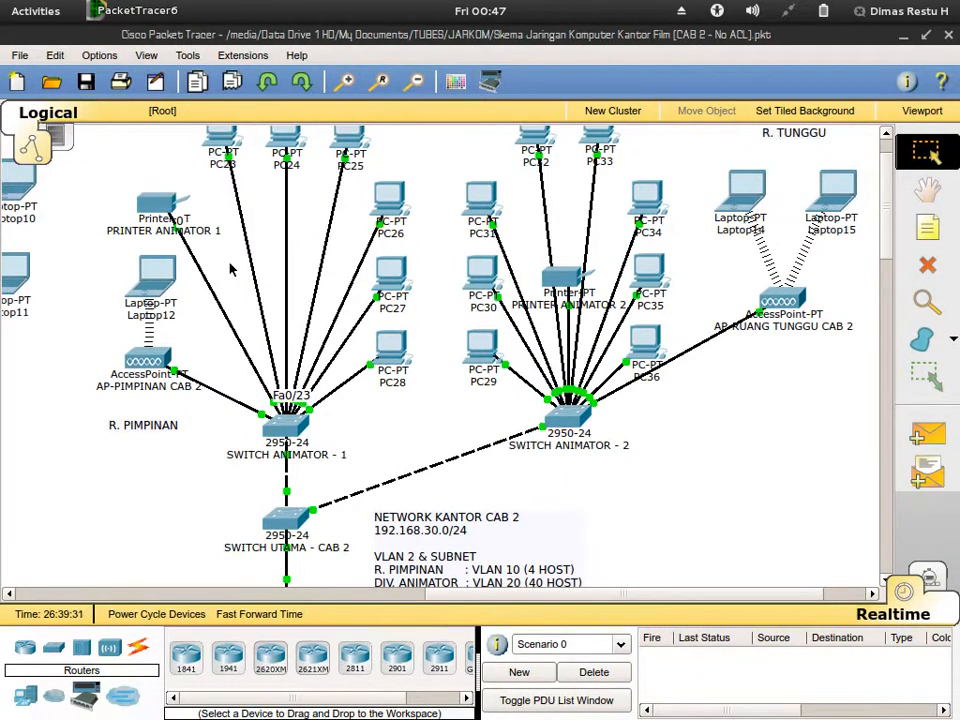
scroll(230, 268, "up", 1)
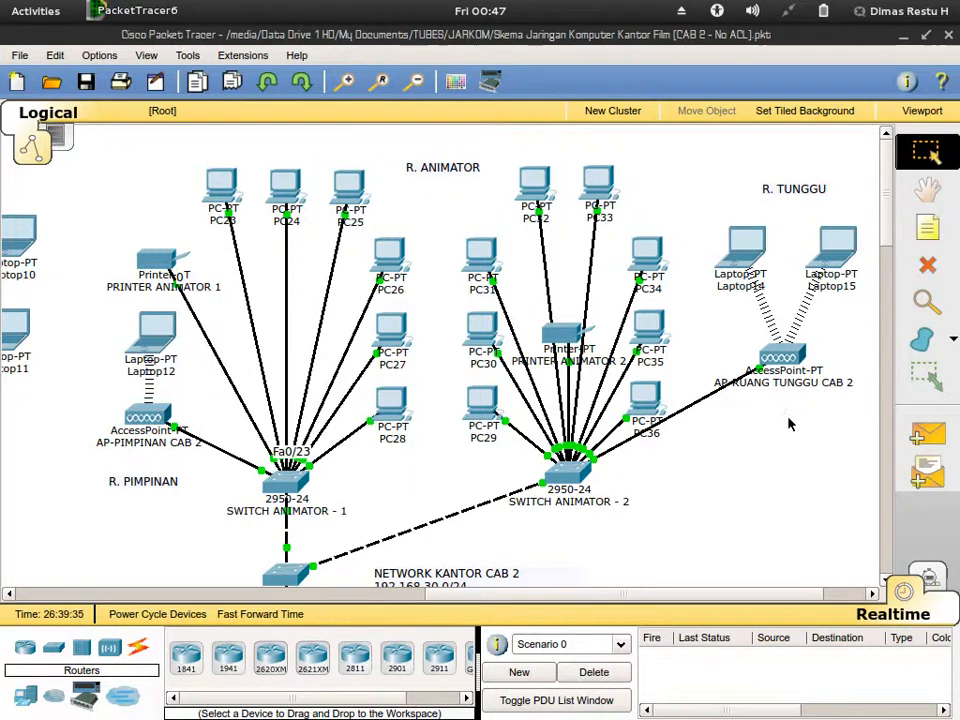
scroll(789, 425, "down", 4)
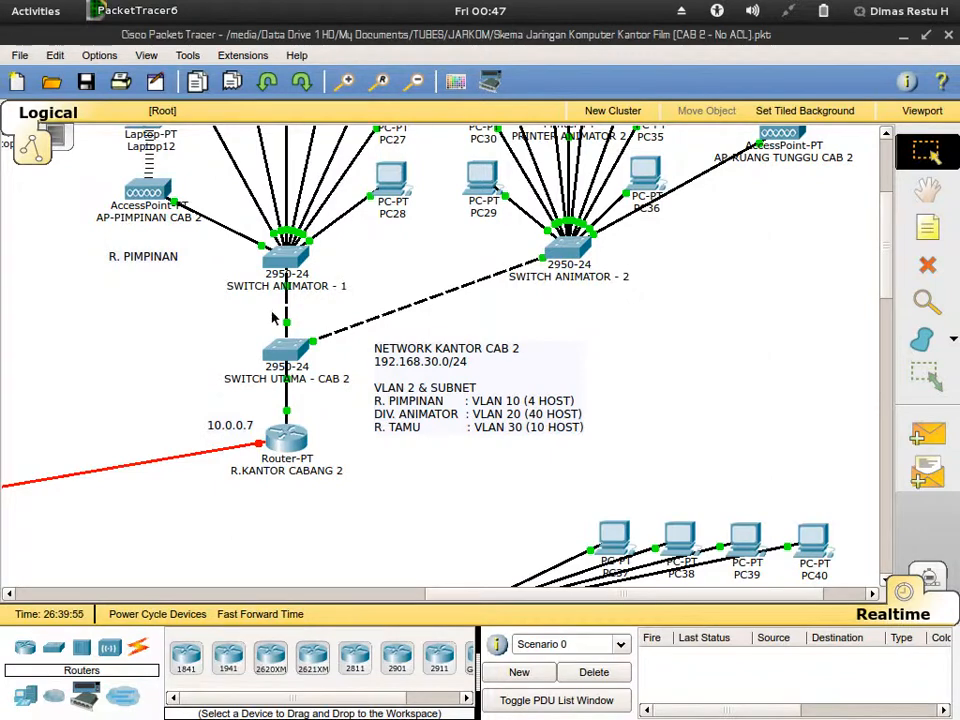
Return to the command line of R.KANTOR CABANG 2 and create subinterface fa0/0.10
mouse_move(2, 2)
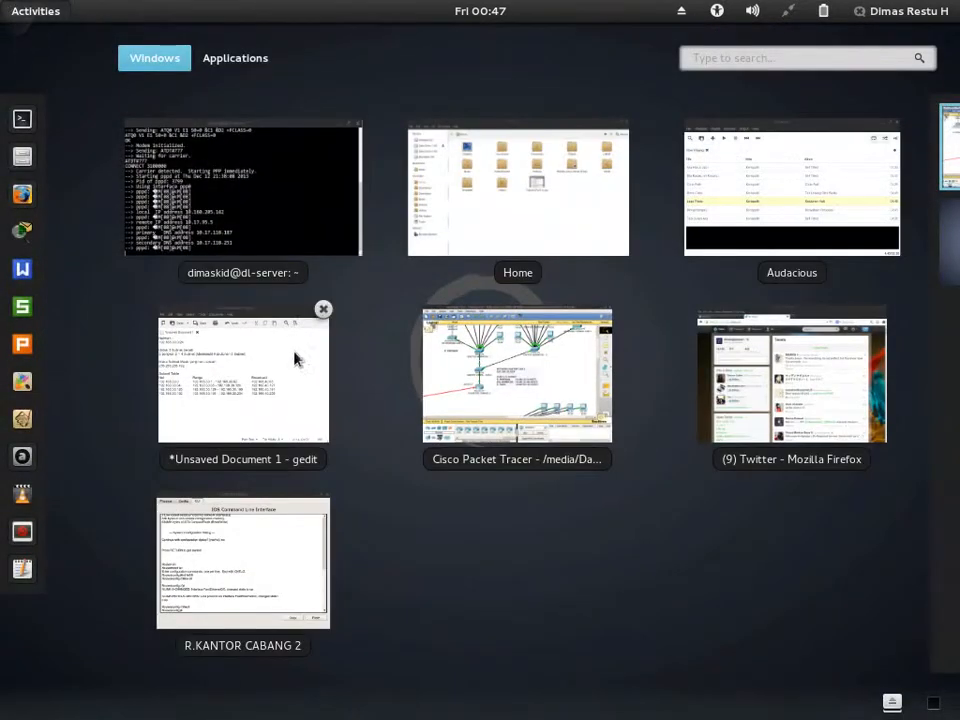
left_click(298, 553)
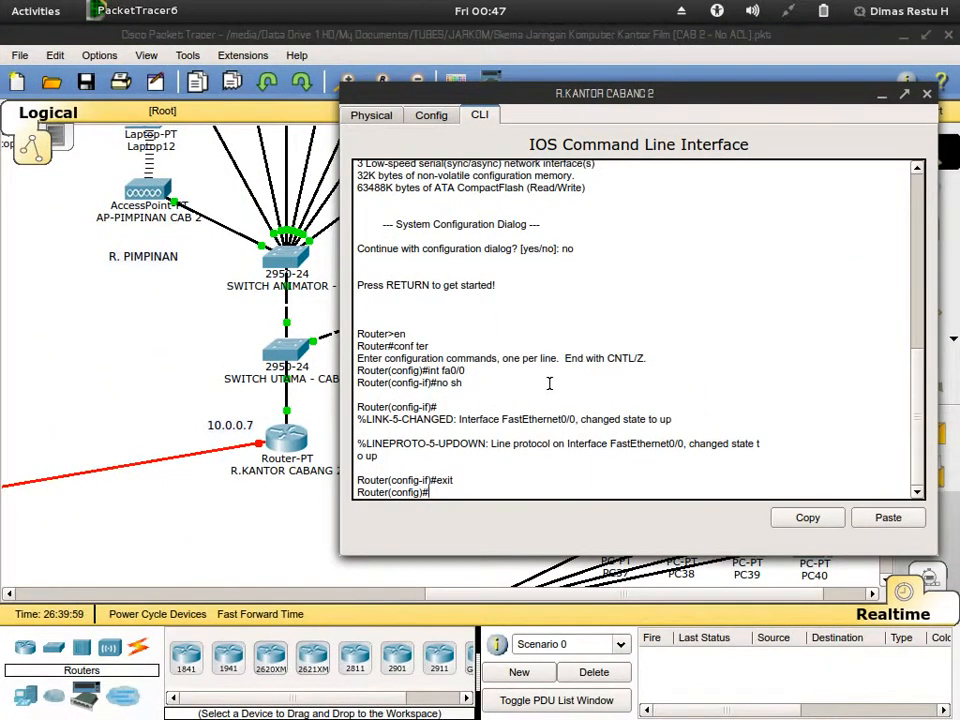
type("in")
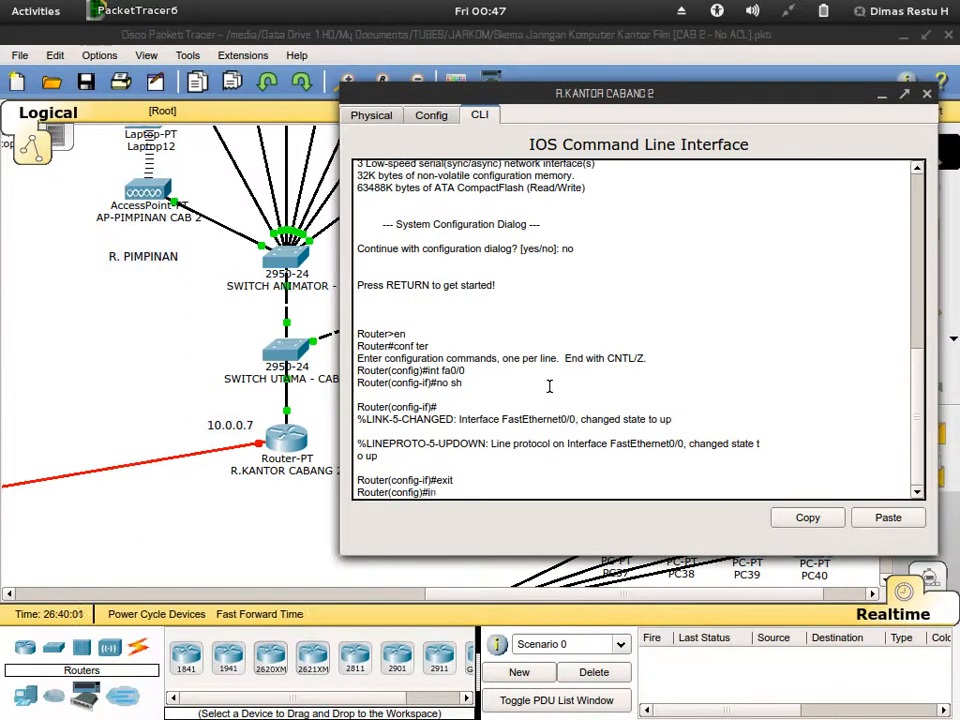
type("t fa0")
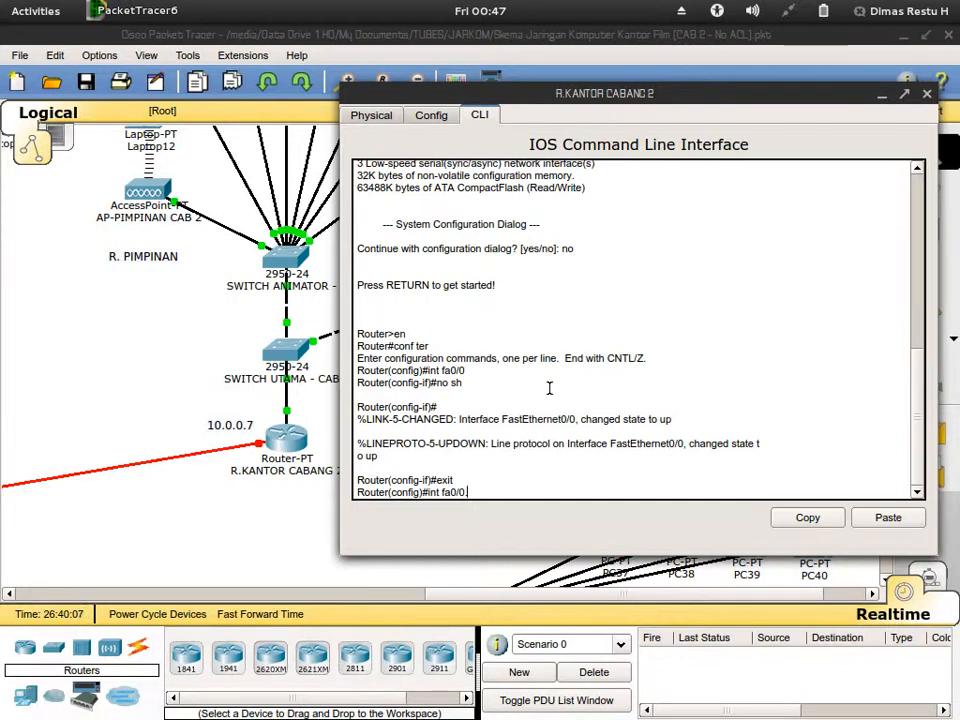
type("/0.")
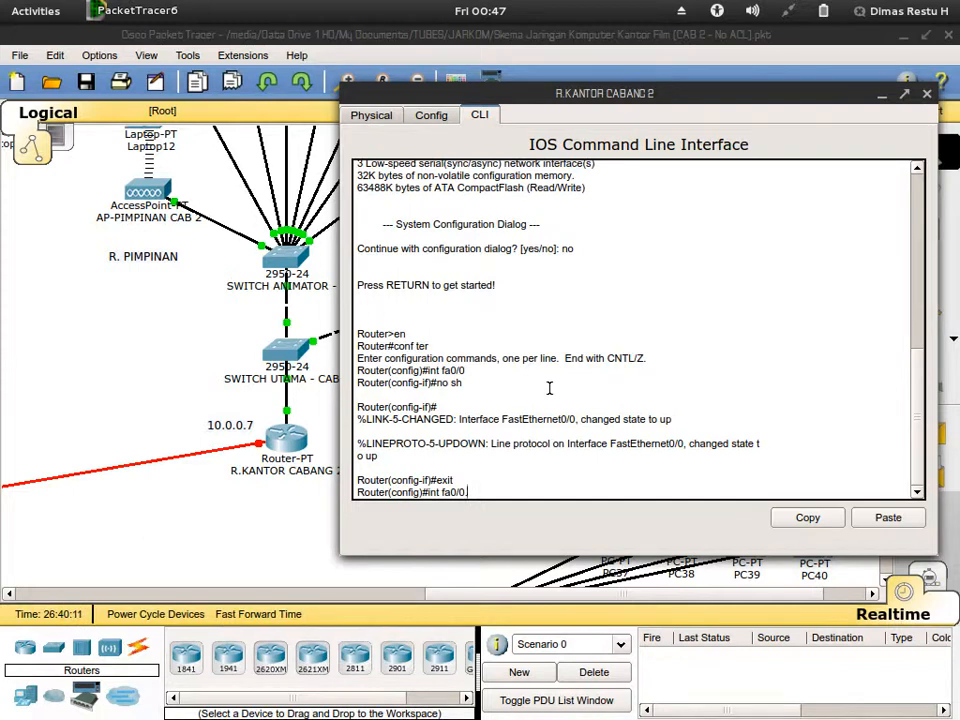
type("1")
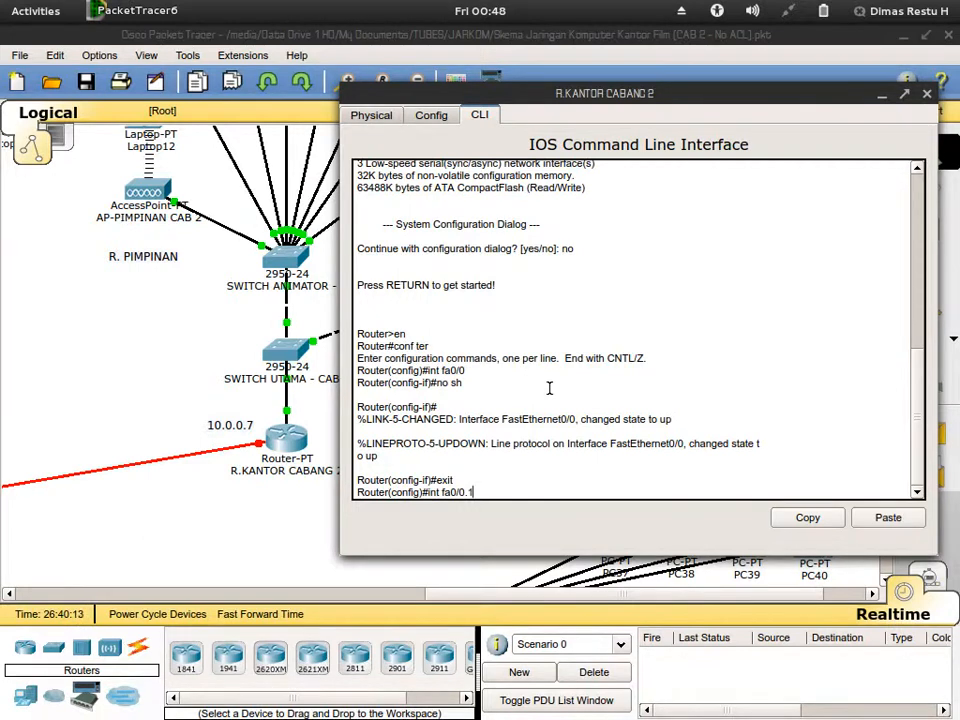
type("0")
key("Return")
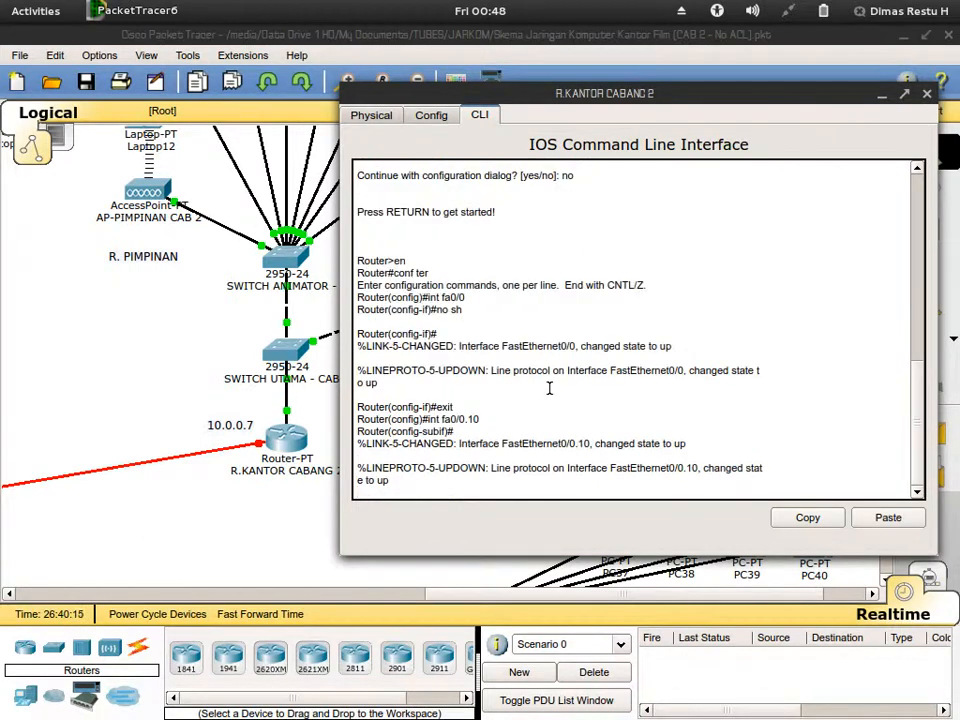
key("Return")
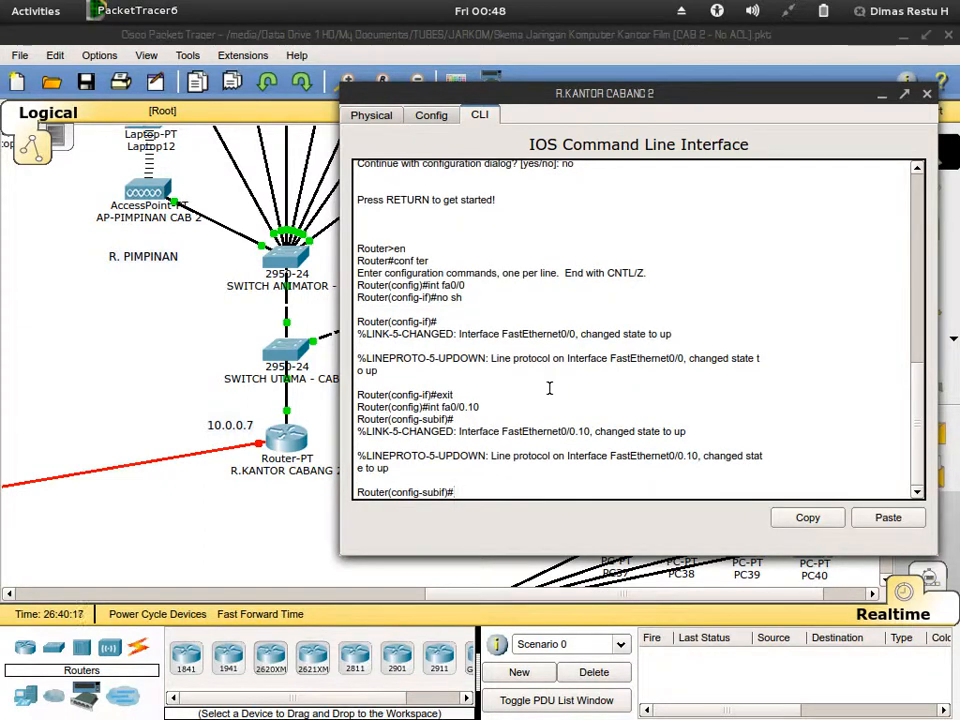
Set the encapsulation of subinterface fa0/0.10 to dot1q with VLAN 10
type("encapsulatio")
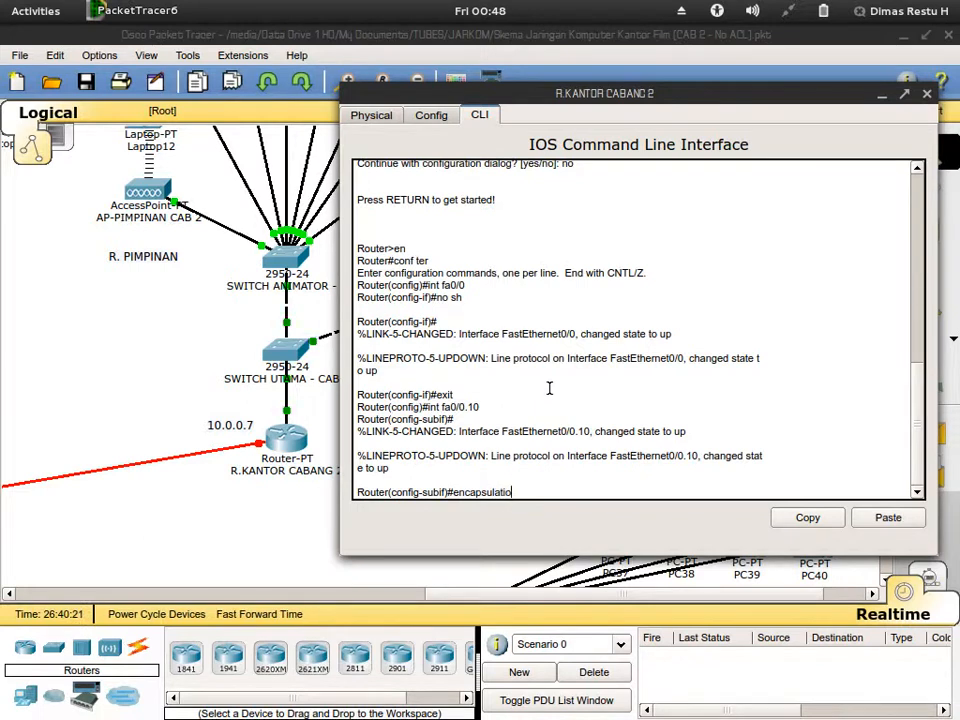
type("n dot")
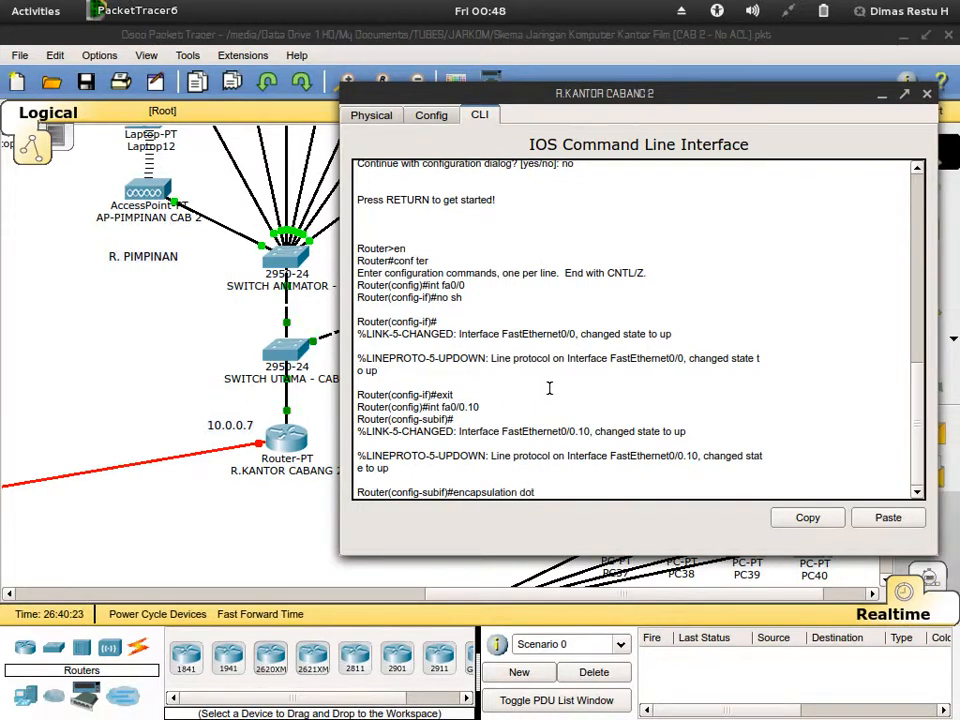
type("1q 10")
key("Return")
Assign IP address 192.168.30.1 with mask 255.255.255.192 to subinterface fa0/0.10, and exit the subinterface
type("ip")
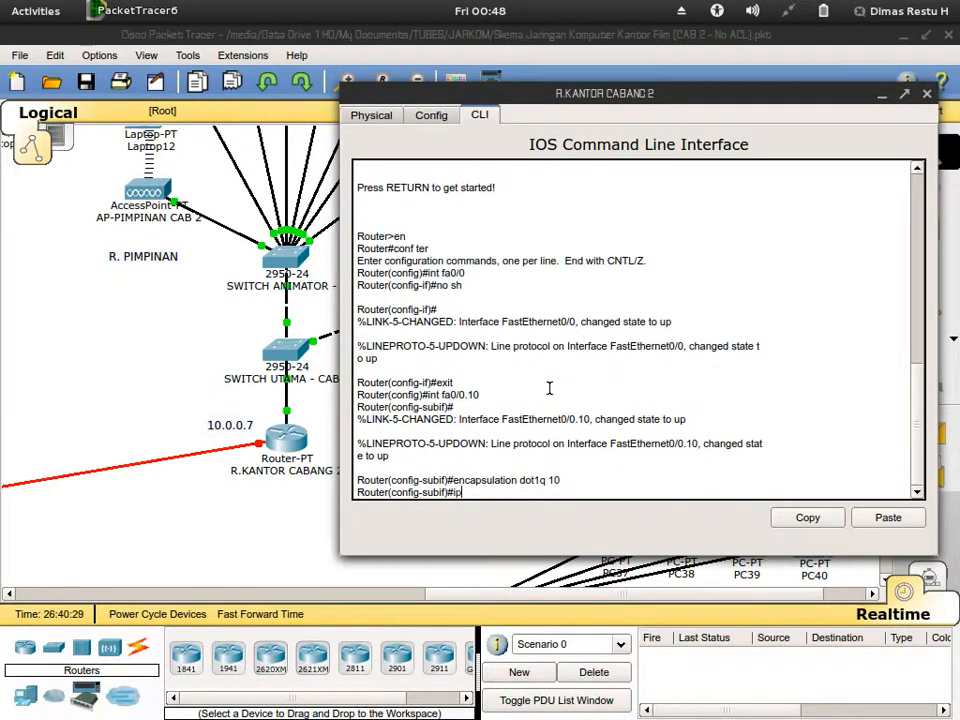
type(" add 192.168.30")
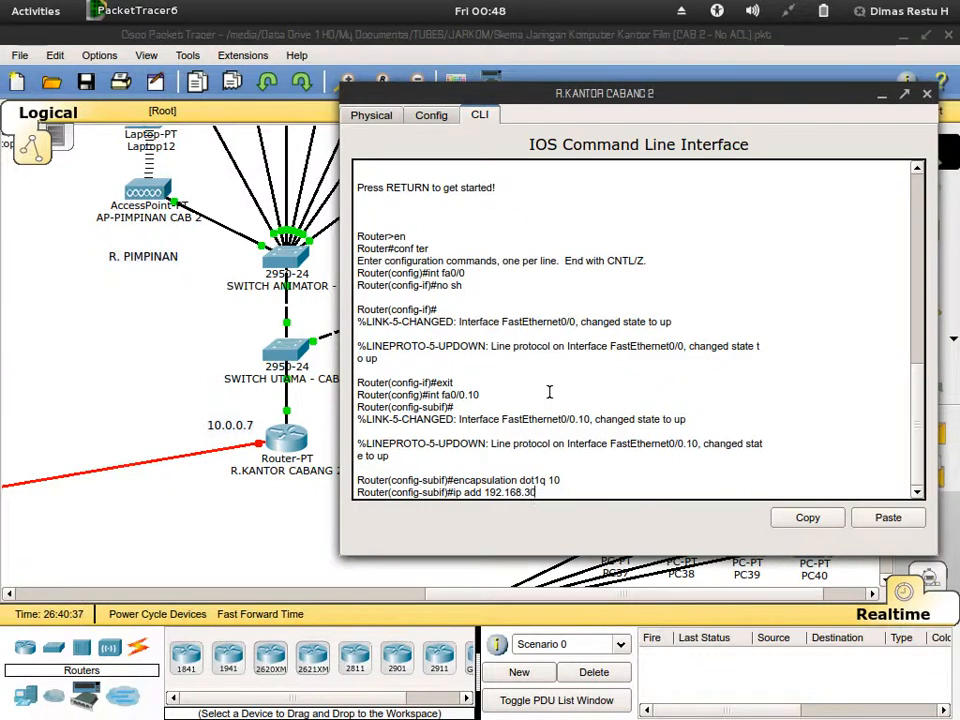
type(".1 255.255")
type(".255.")
type("192")
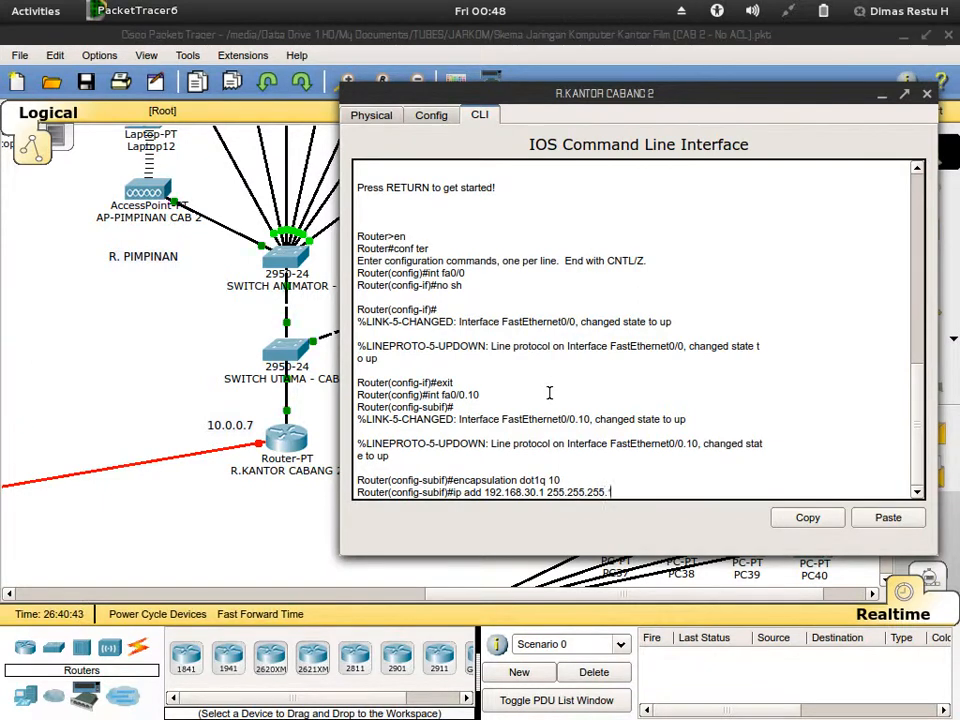
key("Return")
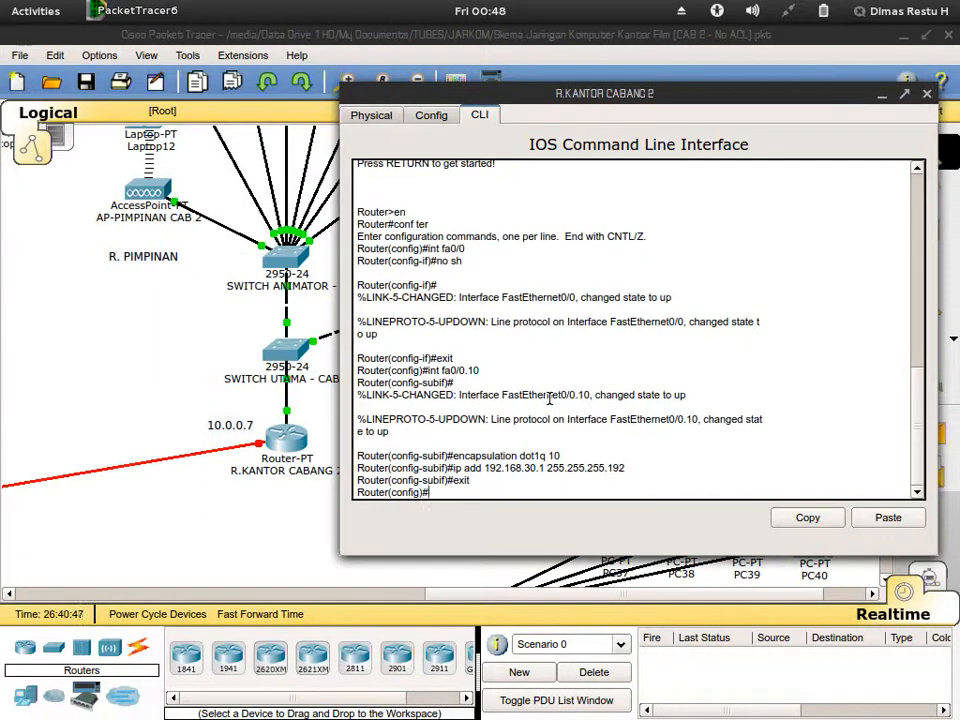
Create subinterface fa0/0.20 on the branch 2 router
key("Up")
key("Up")
key("Up")
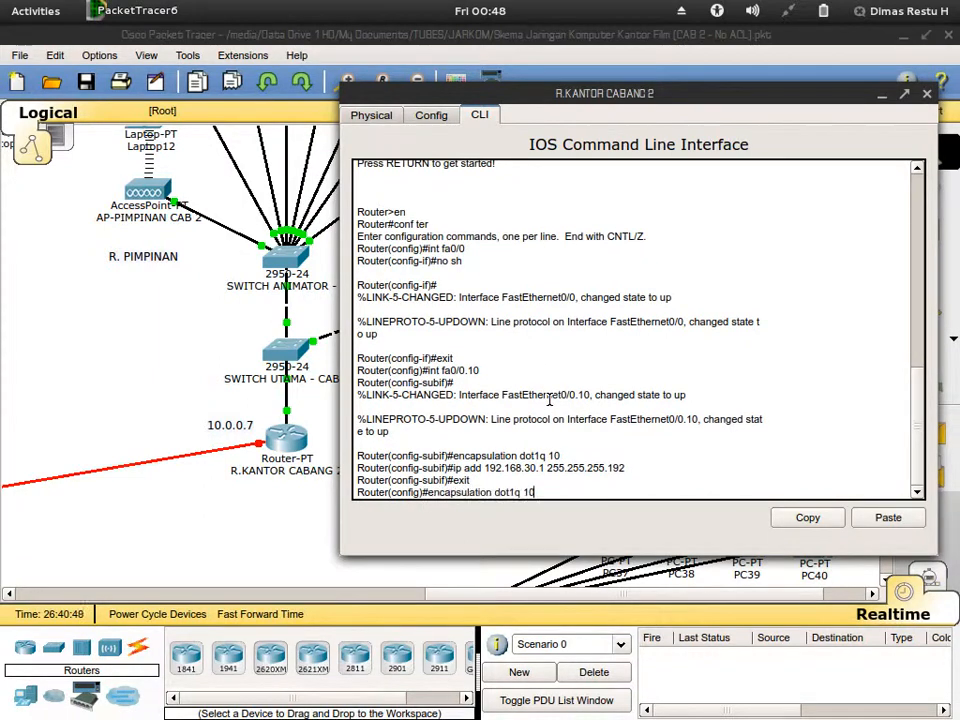
key("Up")
key("BackSpace")
type("20")
key("Return")
Set the encapsulation of subinterface fa0/0.20 to dot1q with VLAN 20
key("Up")
key("Up")
key("Up")
key("Up")
key("BackSpace")
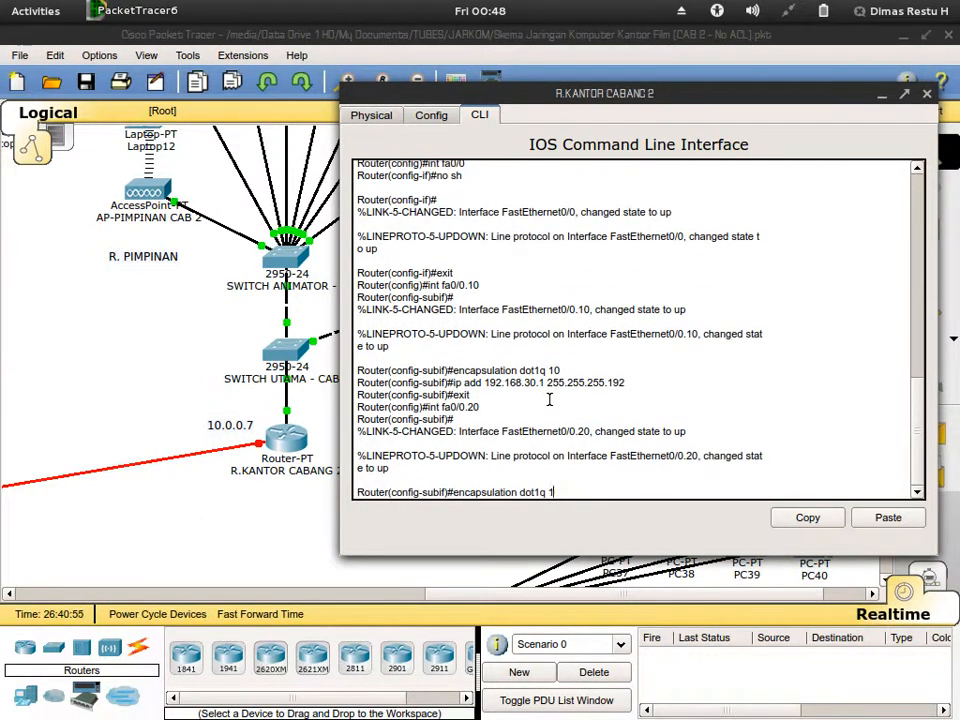
type("0")
key("Return")
Assign IP address 192.168.30.65, taken from the gedit subnet table, with mask 255.255.255.192 to subinterface fa0/0.20, and exit the subinterface
key("Up")
key("Up")
key("Up")
key("Up")
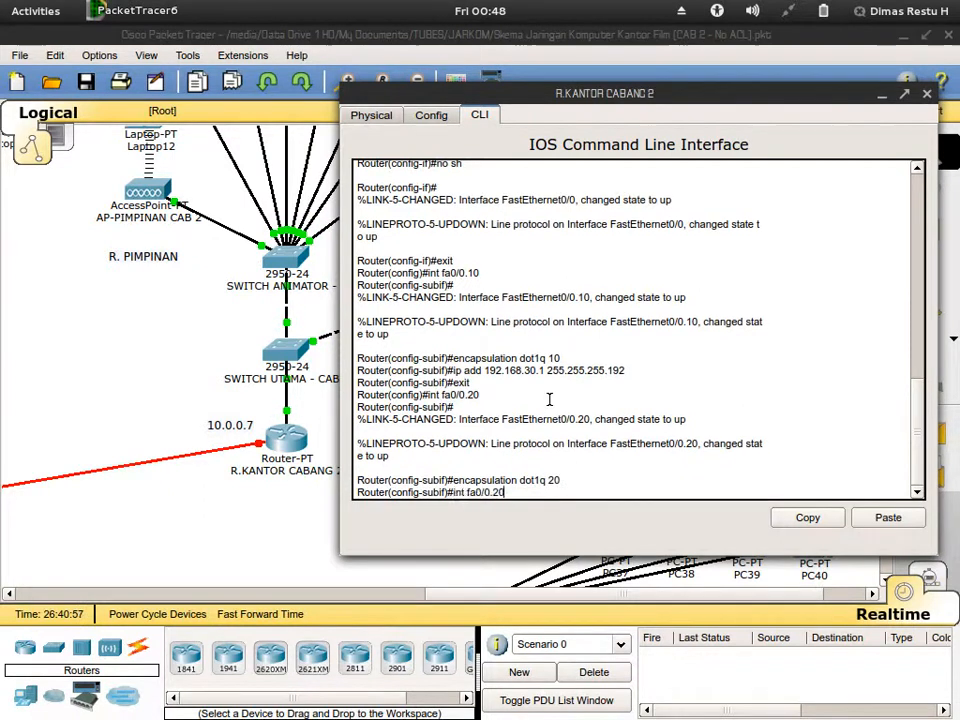
key("Left")
key("Left")
key("Left")
key("Left")
key("Left")
key("Left")
key("Left")
key("Left")
key("Left")
key("Left")
key("Left")
key("Left")
key("Left")
key("Left")
key("Left")
key("Left")
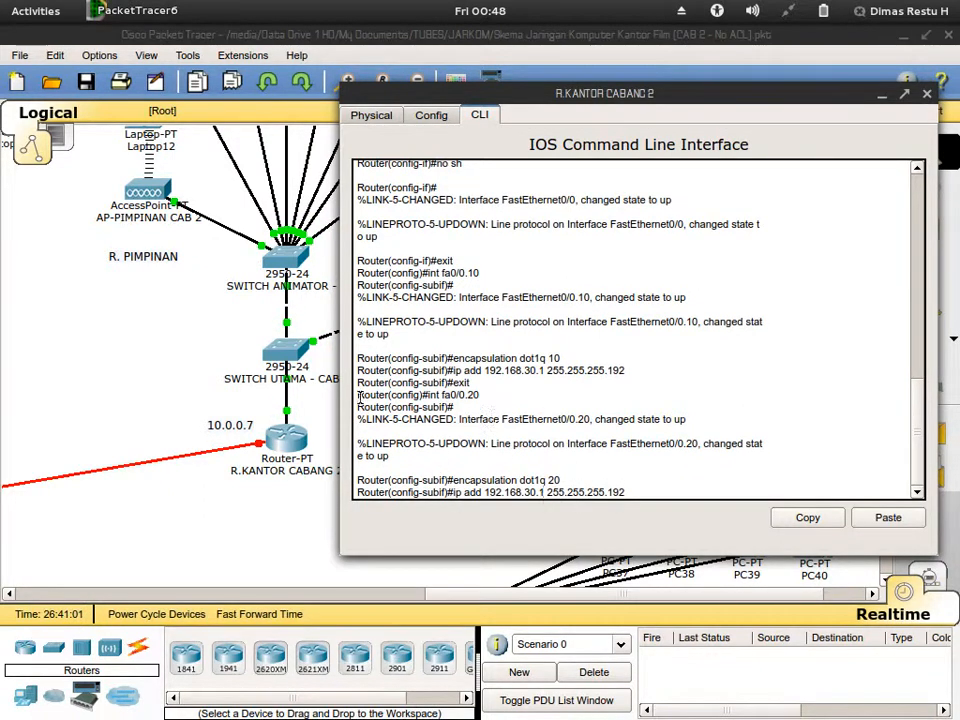
mouse_move(9, 16)
left_click(222, 407)
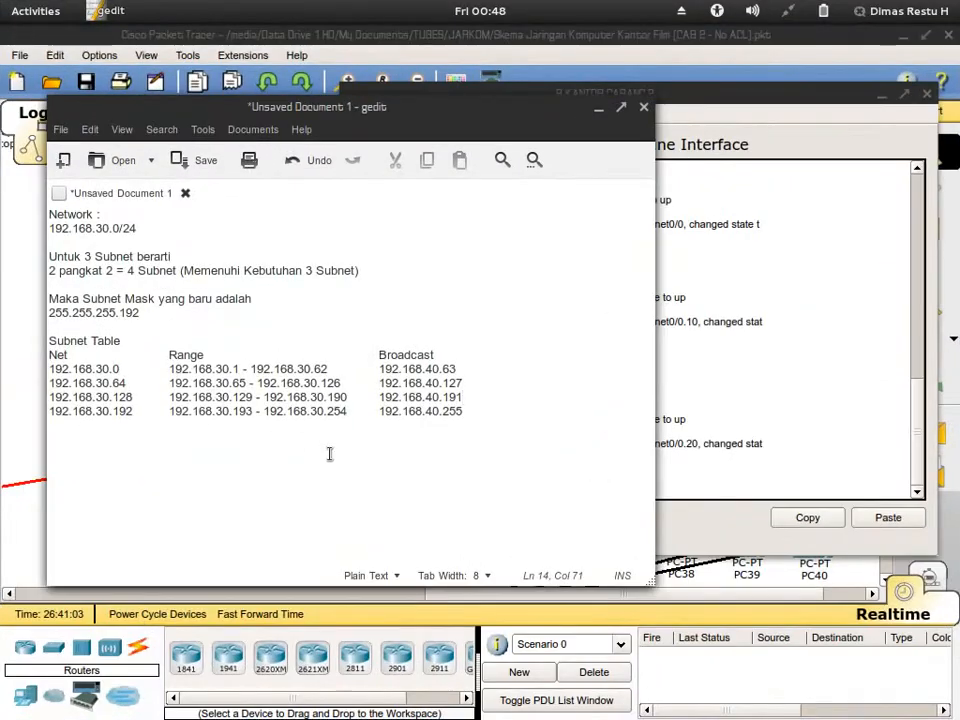
double_click(239, 383)
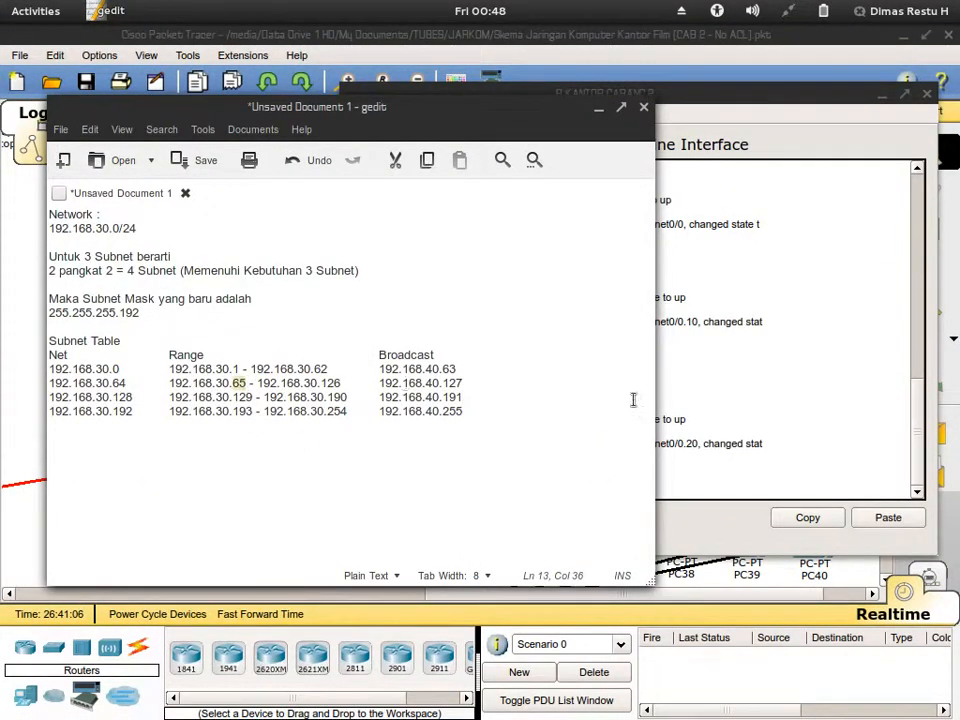
left_click(741, 527)
key("Left")
key("Left")
key("Left")
key("Left")
key("Left")
key("Left")
key("Left")
key("Left")
key("Left")
key("Left")
key("Left")
key("Left")
key("Left")
key("Left")
key("Left")
key("Left")
key("BackSpace")
key("BackSpace")
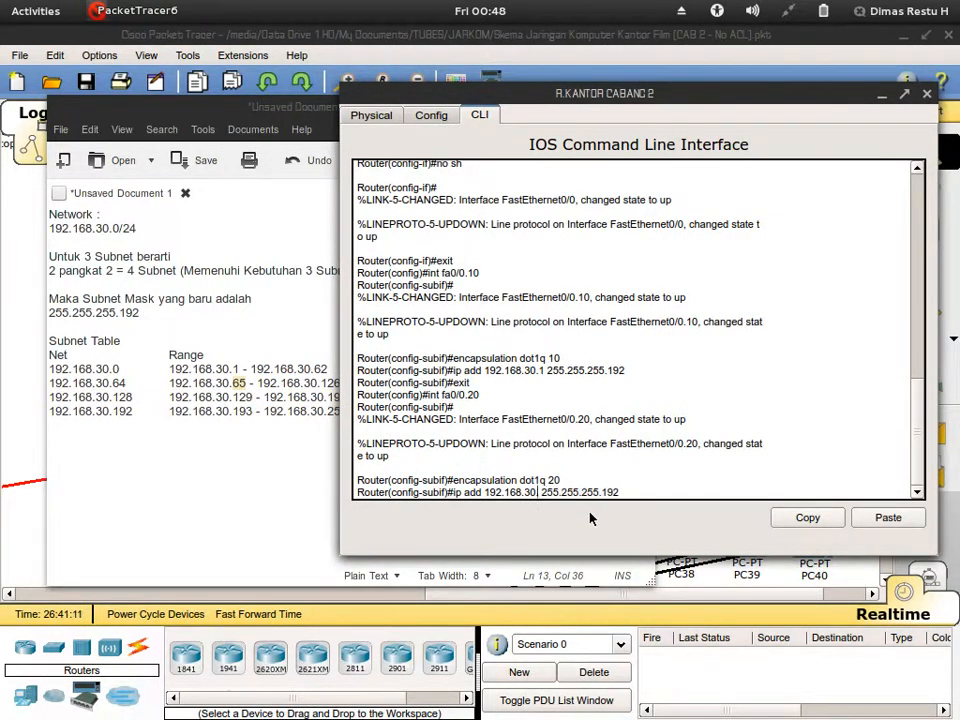
type(".65")
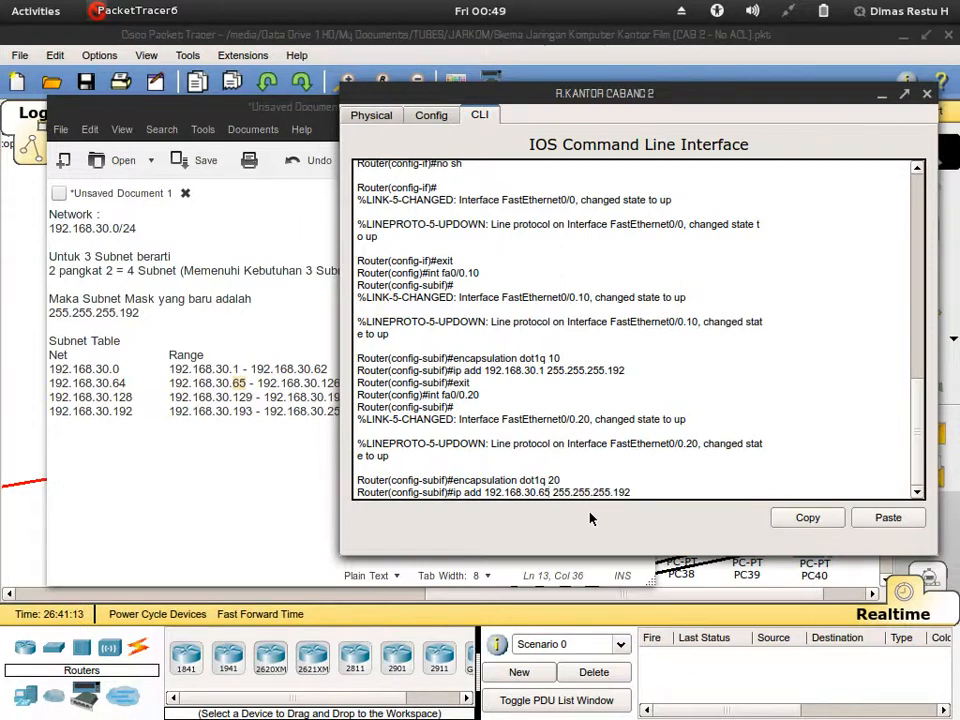
key("Return")
type("exit")
key("Return")
Create subinterface fa0/0.30 on the branch 2 router
key("Up")
key("Up")
key("Up")
key("Up")
key("BackSpace")
key("BackSpace")
type("30")
key("Return")
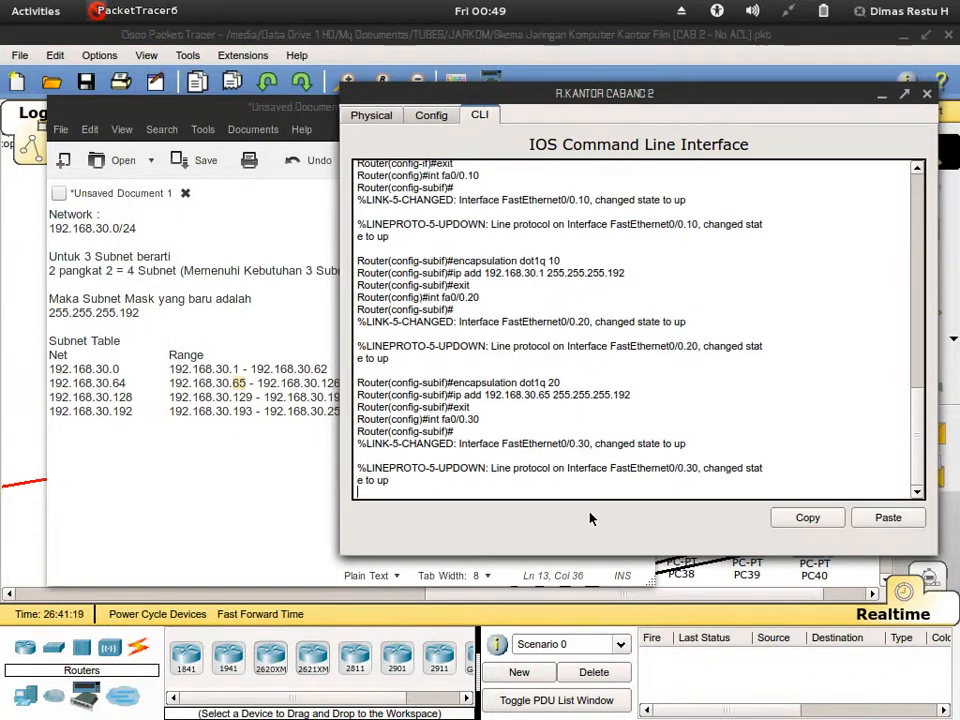
Set the encapsulation of subinterface fa0/0.30 to dot1q with VLAN 30
key("Up")
key("Up")
key("Up")
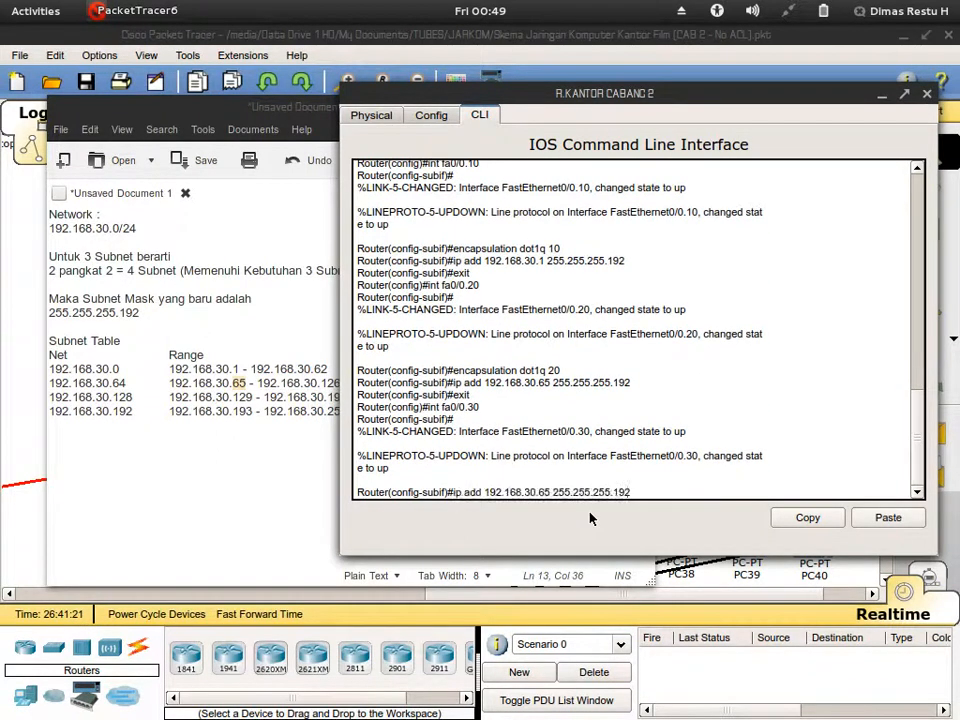
key("Up")
key("Left")
key("BackSpace")
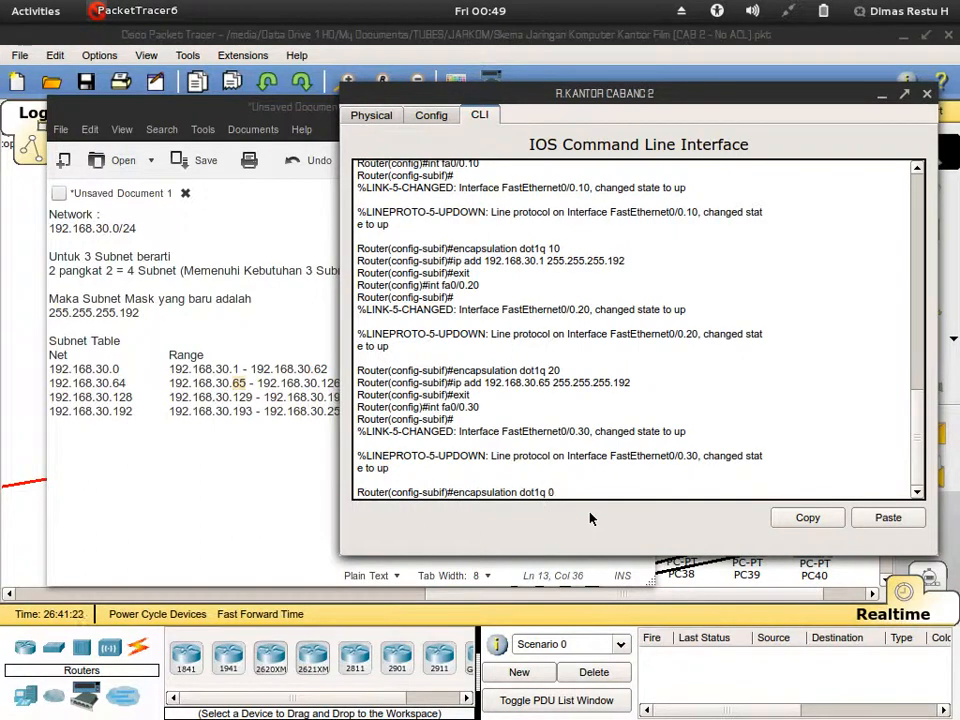
type("3")
key("Return")
Assign IP address 192.168.30.129 with mask 255.255.255.192 to subinterface fa0/0.30, and exit the subinterface
key("Up")
key("Up")
key("Up")
key("Up")
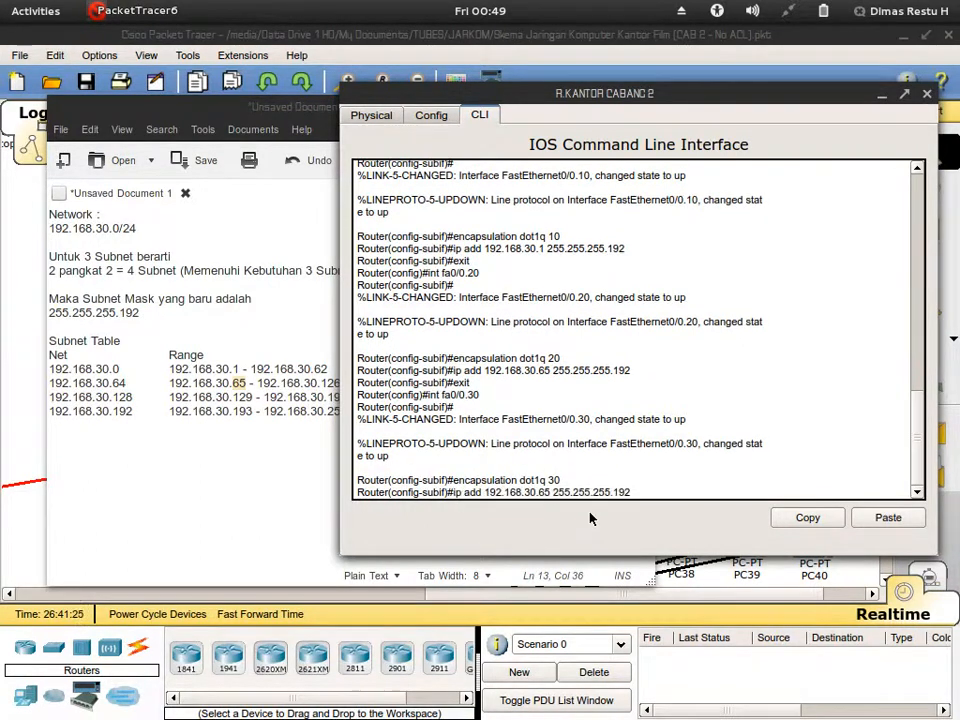
key("Left")
key("Left")
key("Left")
key("Left")
key("Left")
key("Left")
key("Left")
key("Left")
key("Left")
key("Left")
key("Left")
key("Left")
key("Left")
key("Left")
key("Left")
key("Left")
key("BackSpace")
key("BackSpace")
type("129")
key("Return")
type("exit")
key("Return")
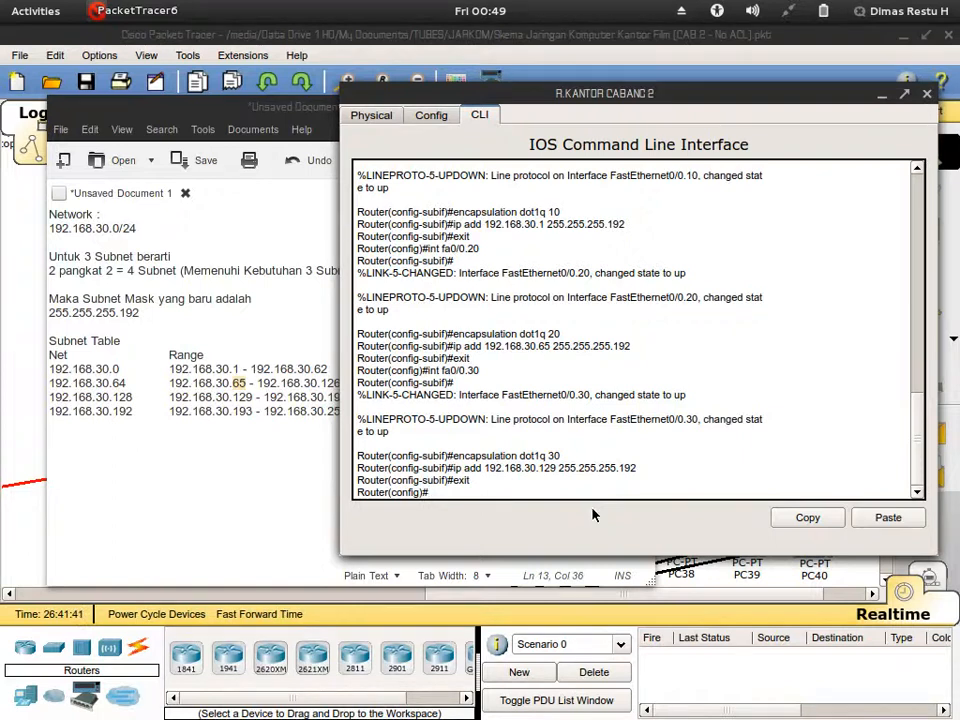
Minimize the gedit subnet notes and examine the branch 2 topology with its VLAN and subnet note
scroll(542, 425, "up", 8)
scroll(542, 425, "down", 8)
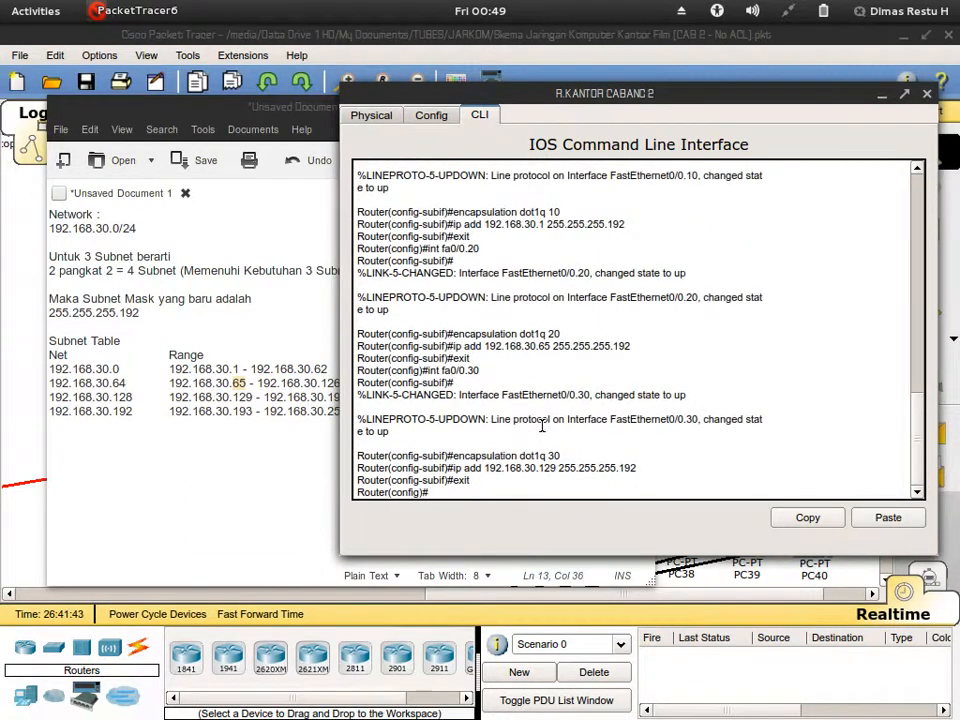
left_click(212, 105)
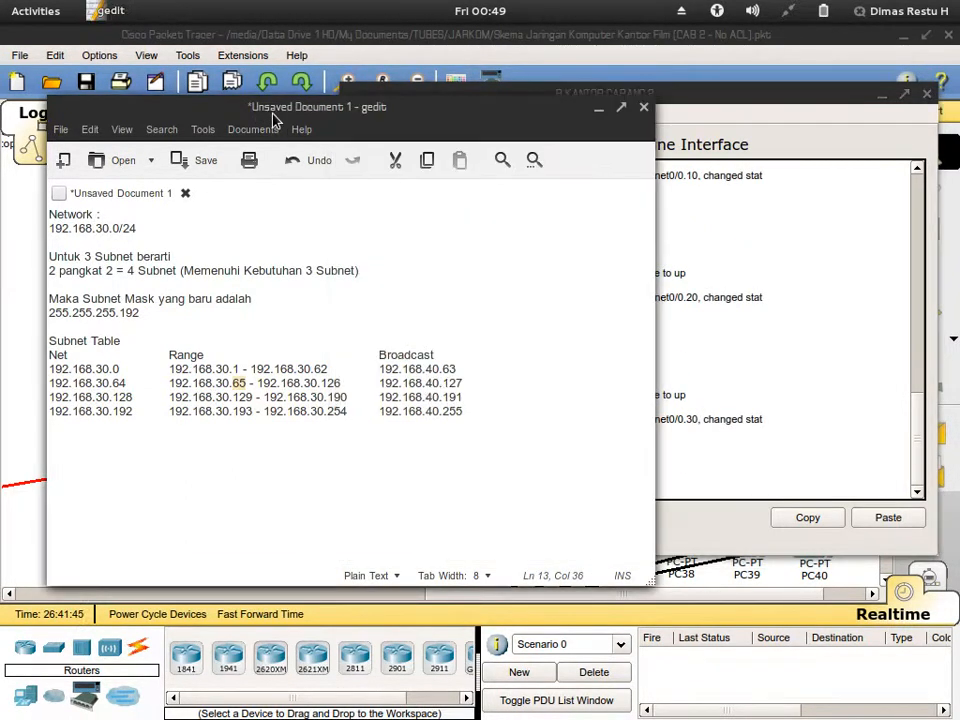
left_click(599, 111)
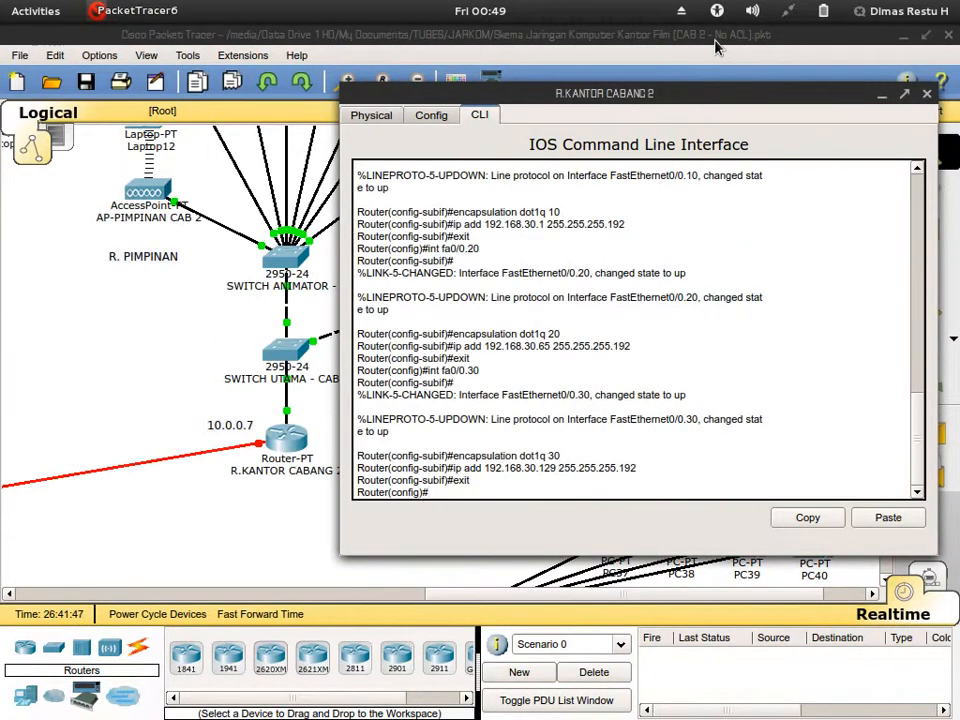
left_click(536, 32)
scroll(413, 343, "up", 3)
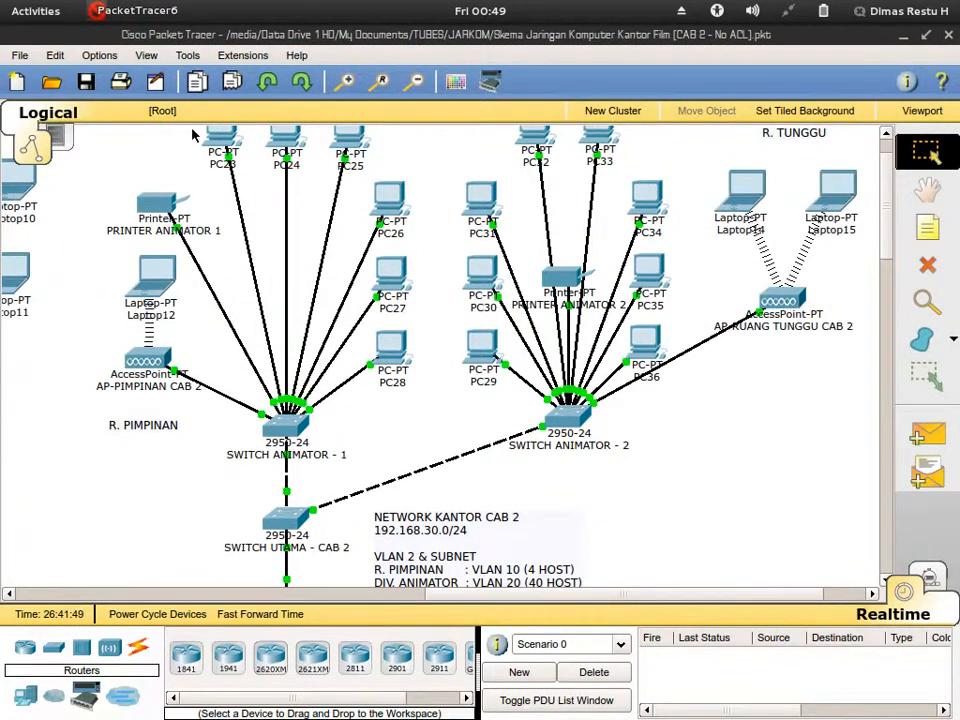
scroll(418, 323, "down", 1)
scroll(418, 323, "down", 2)
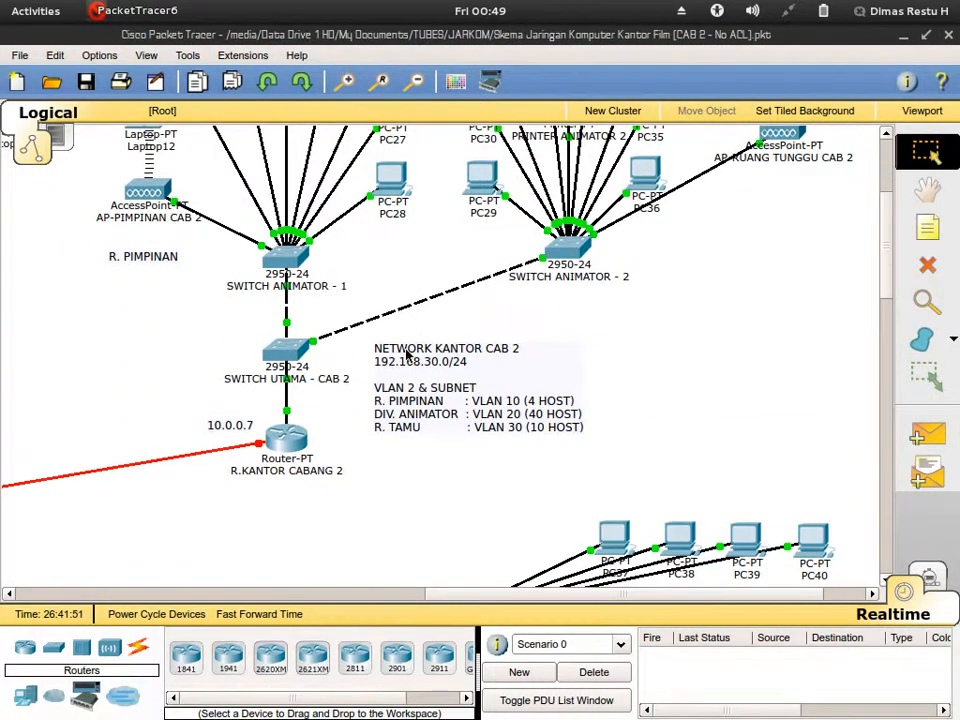
scroll(305, 265, "up", 5)
Inspect the IP configuration of PC23 in the R. ANIMATOR room, and close the device
mouse_move(213, 184)
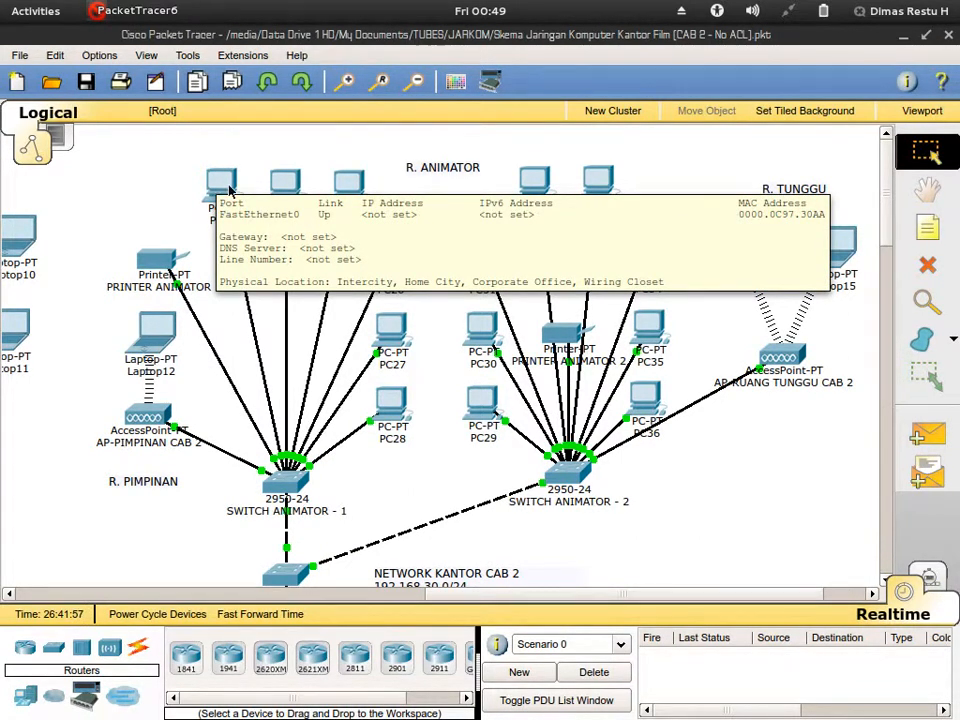
left_click(228, 188)
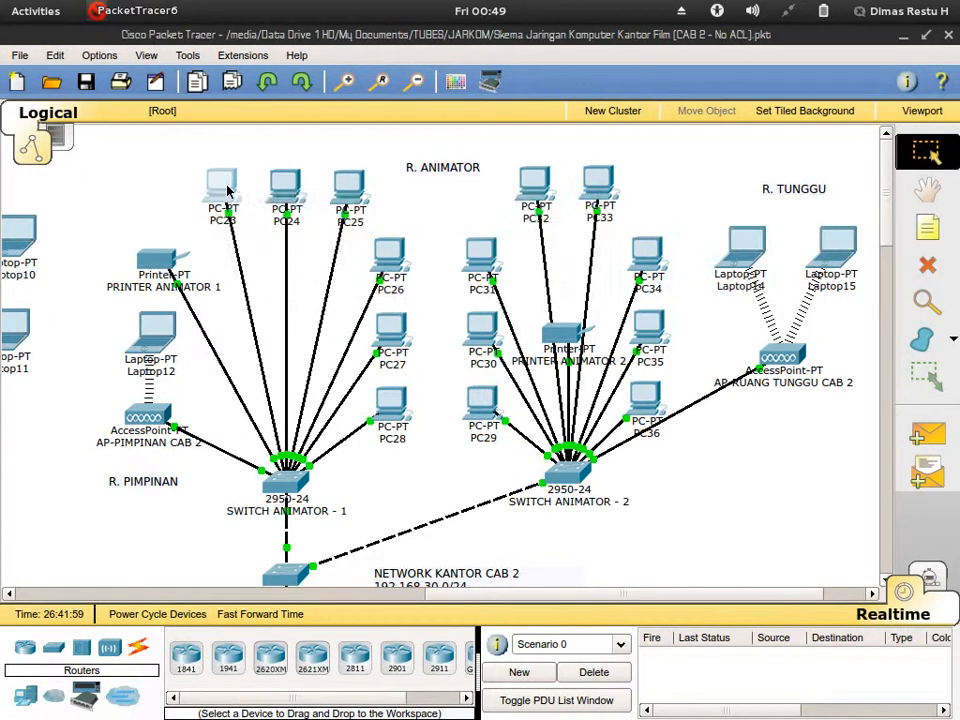
left_click(155, 78)
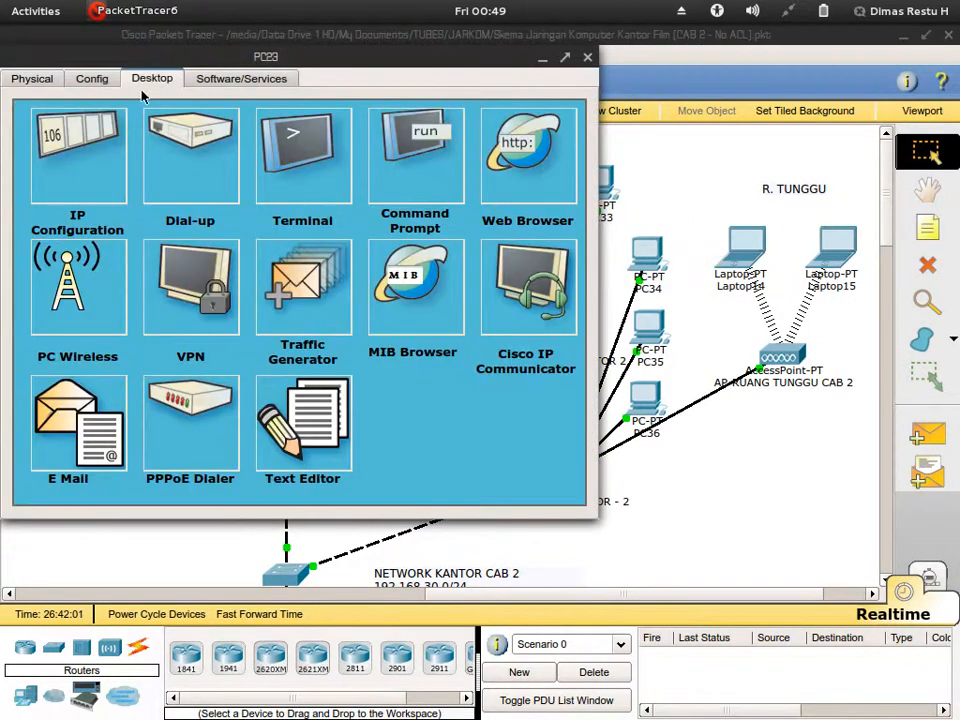
left_click(78, 146)
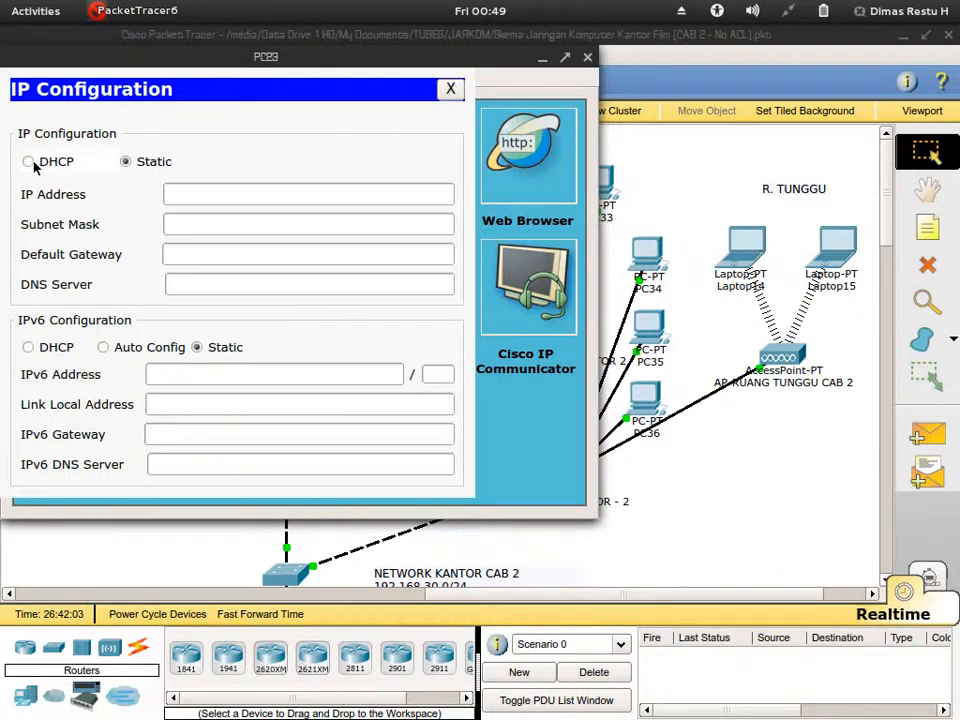
left_click(450, 89)
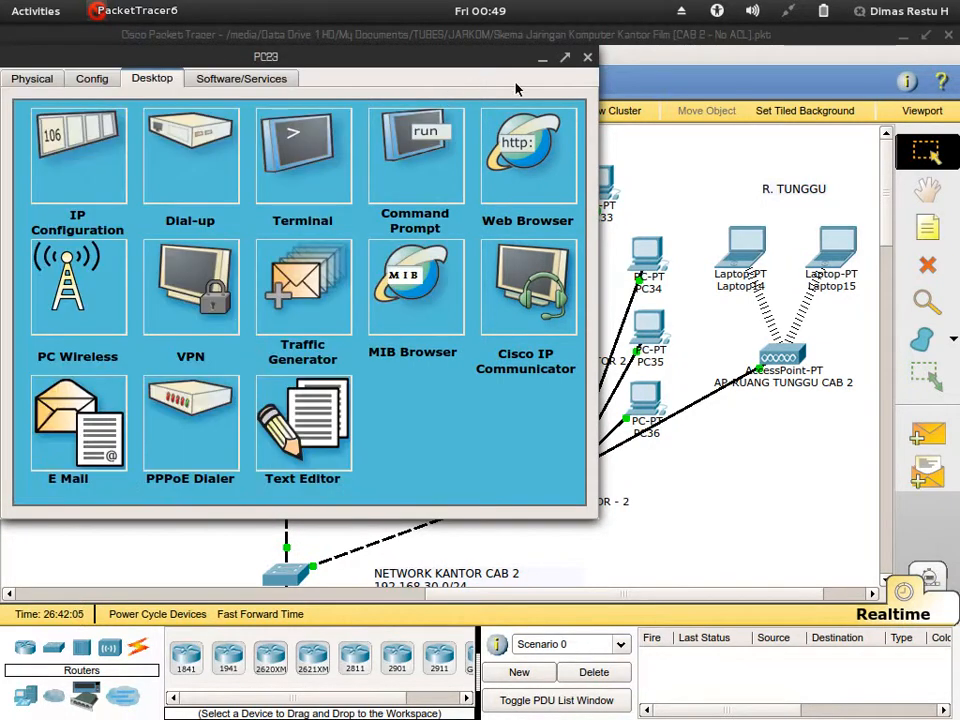
left_click(587, 57)
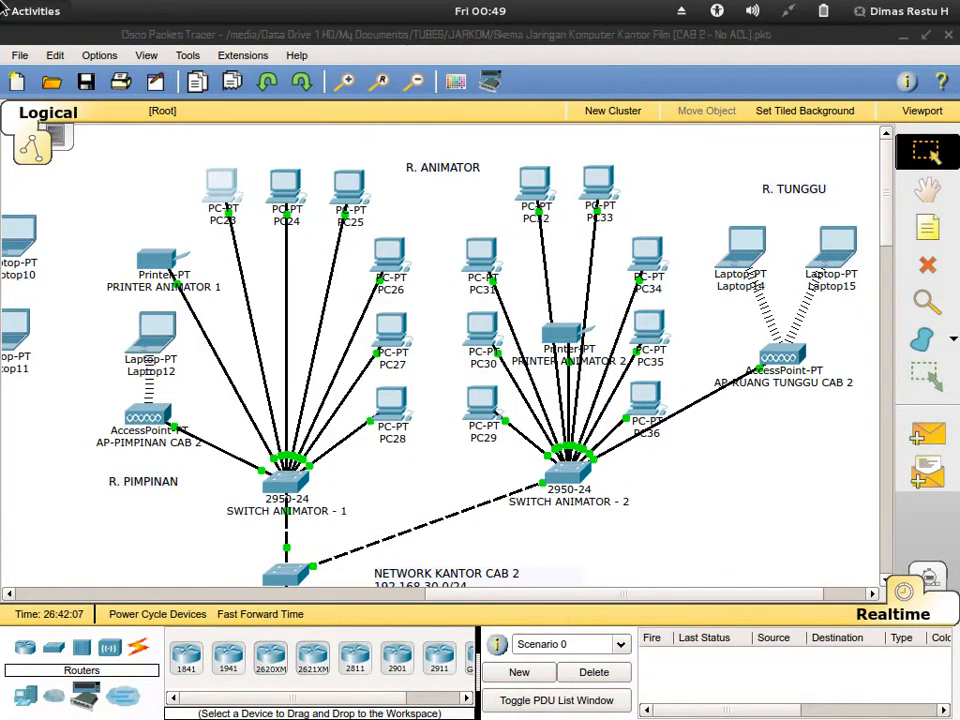
Return to the command line of R.KANTOR CABANG 2 and create a DHCP pool named R_PIMPINAN
mouse_move(2, 2)
left_click(463, 411)
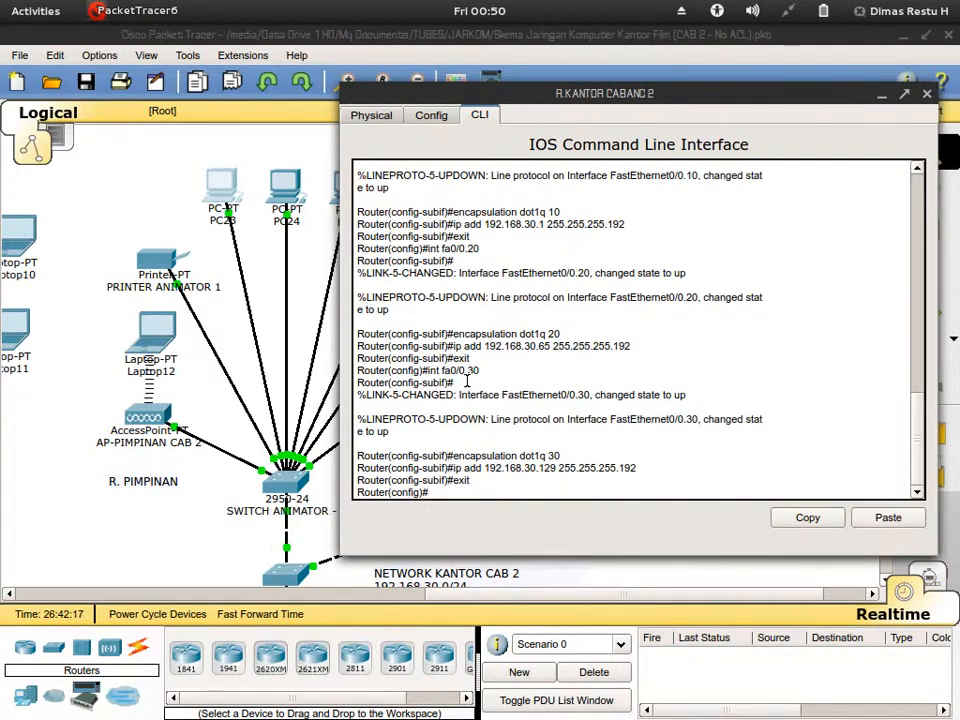
type("dhcp pool")
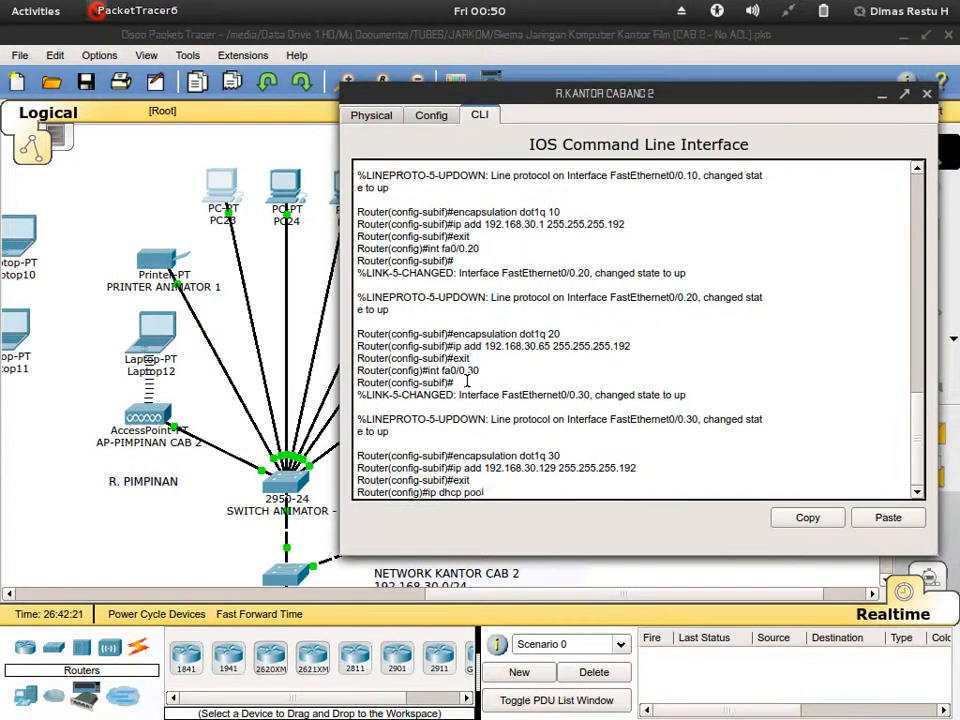
type(" R_PIMPINAN")
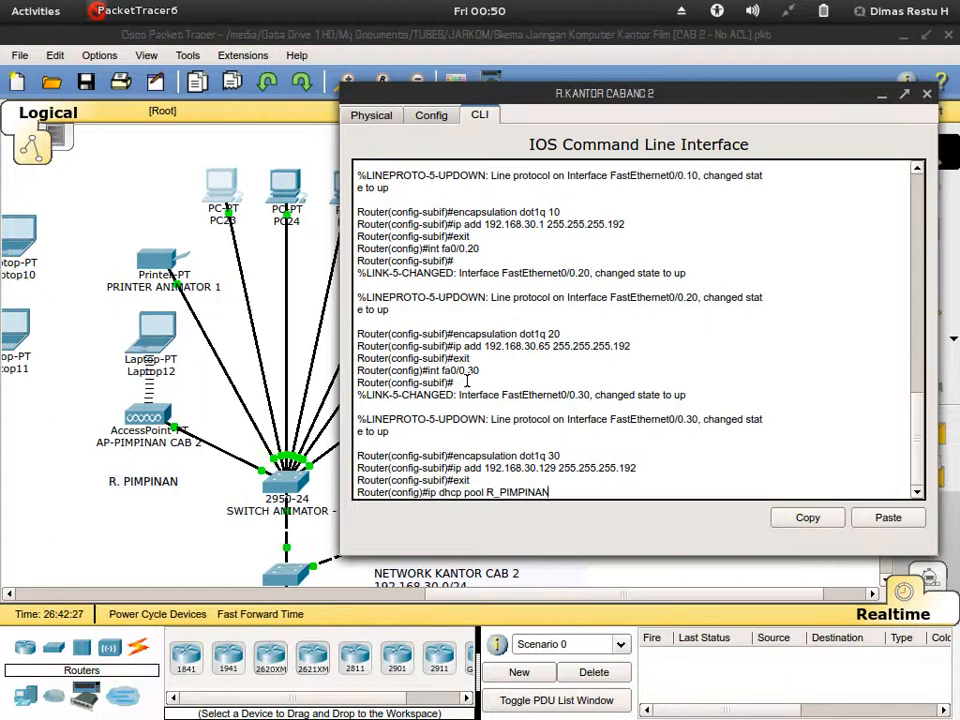
key("Return")
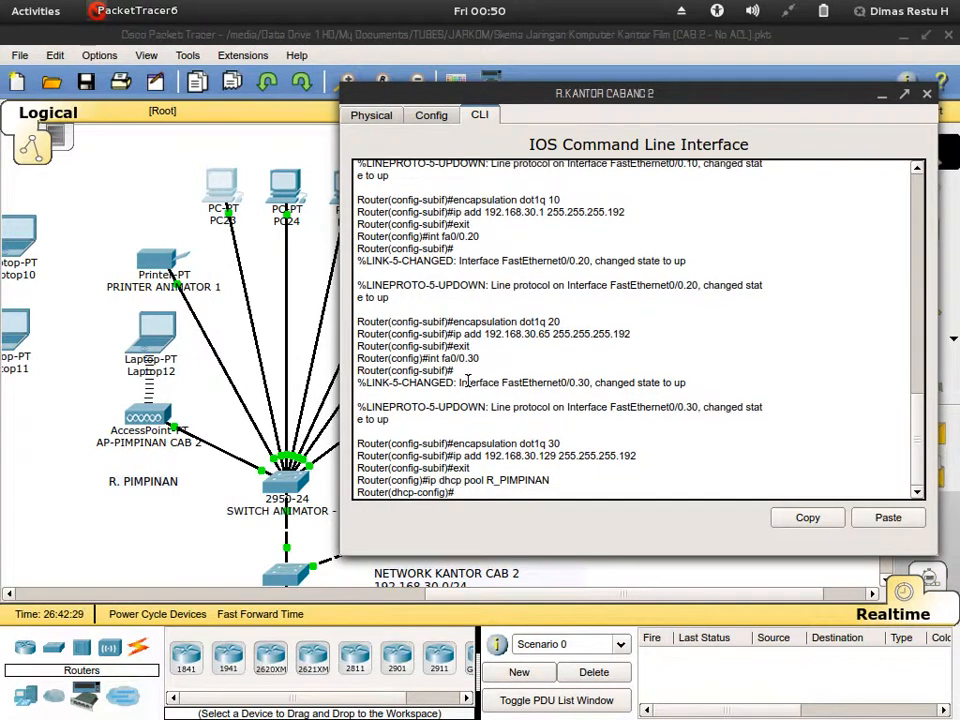
Set the default router of the R_PIMPINAN DHCP pool to 192.168.30.1
type("default")
type("192.168.")
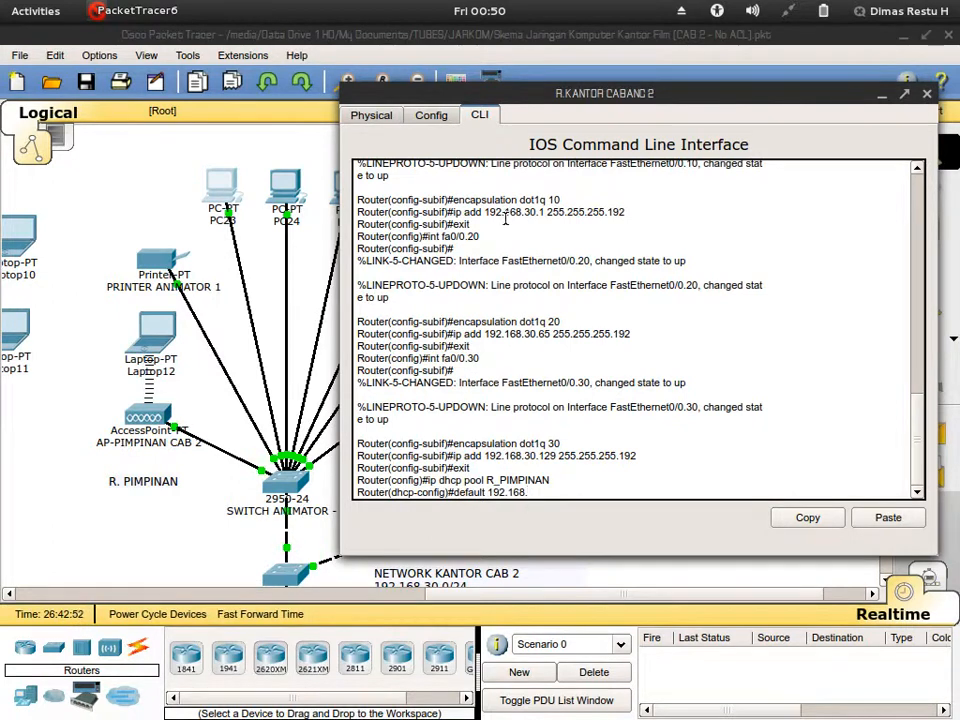
scroll(400, 205, "up", 3)
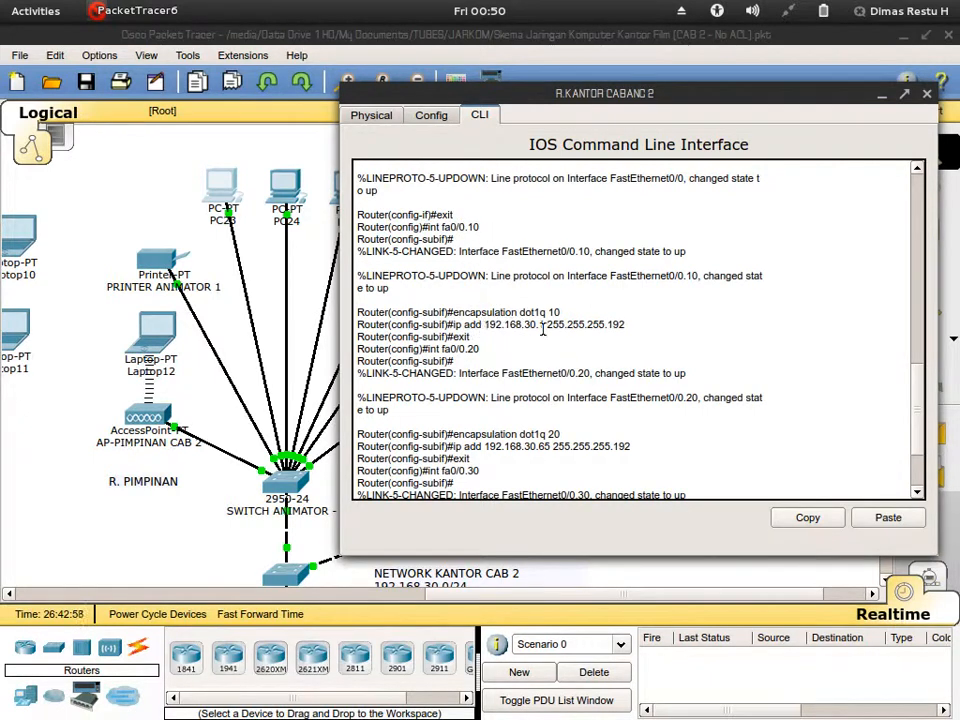
scroll(558, 332, "down", 3)
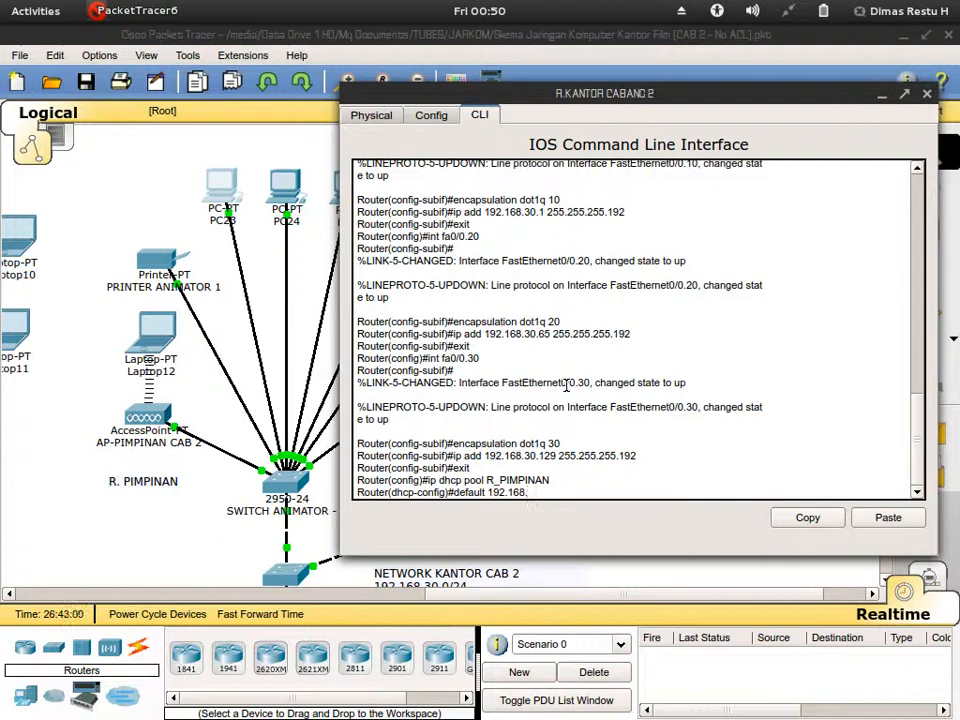
type("0.1")
key("Return")
Assign network 192.168.30.0 with mask 255.255.255.192 to the R_PIMPINAN DHCP pool
type("netw")
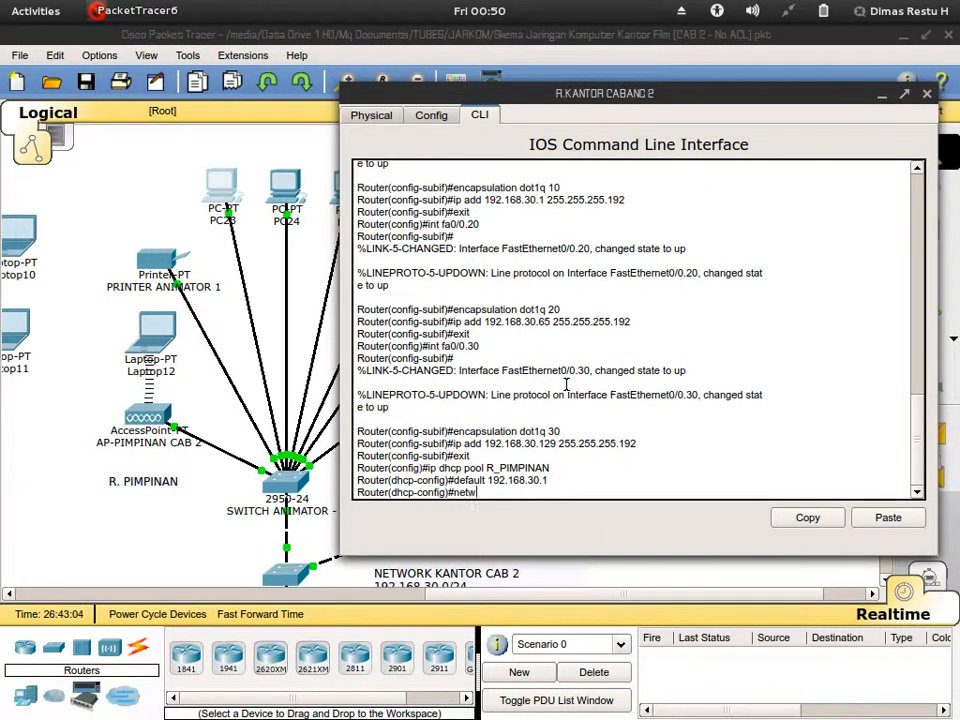
type("ork 192.168.68.")
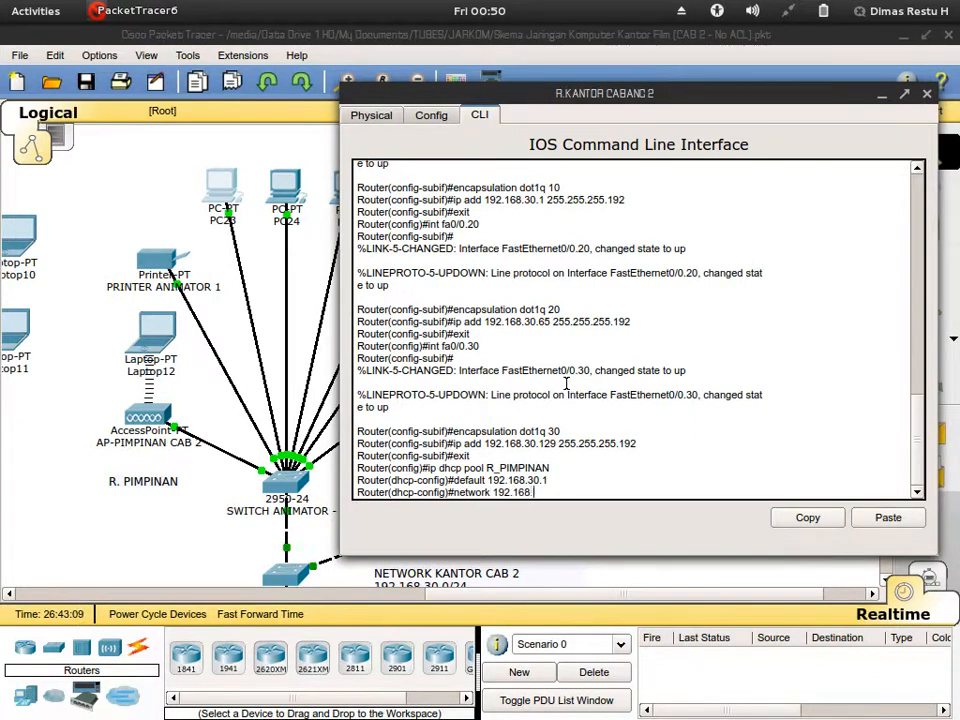
type("30.0")
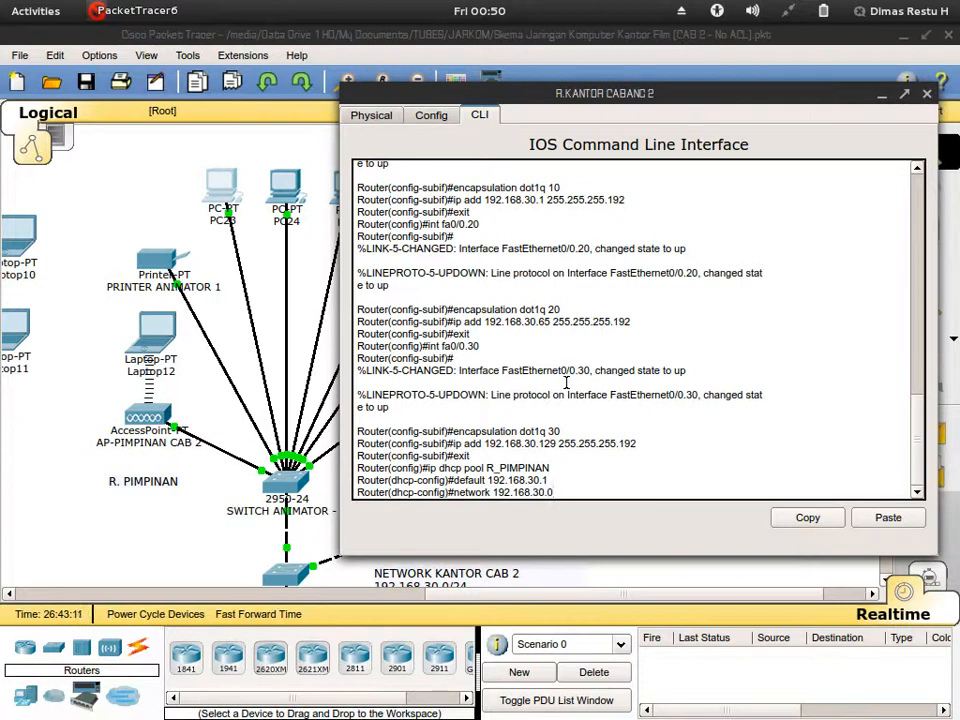
type(" 255")
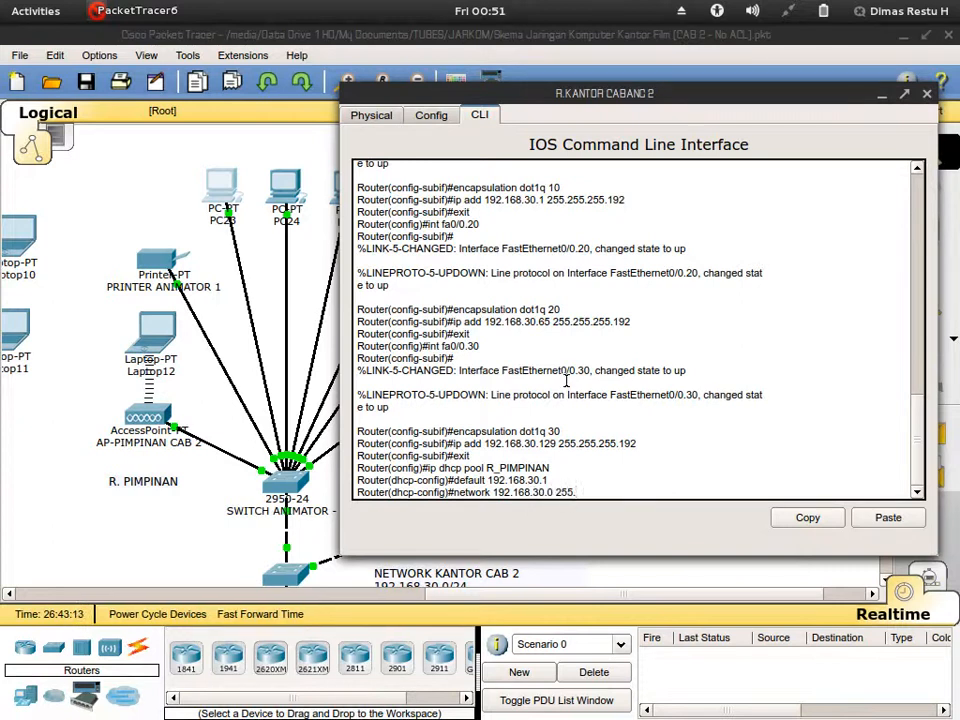
type(".255.255.192")
key("Return")
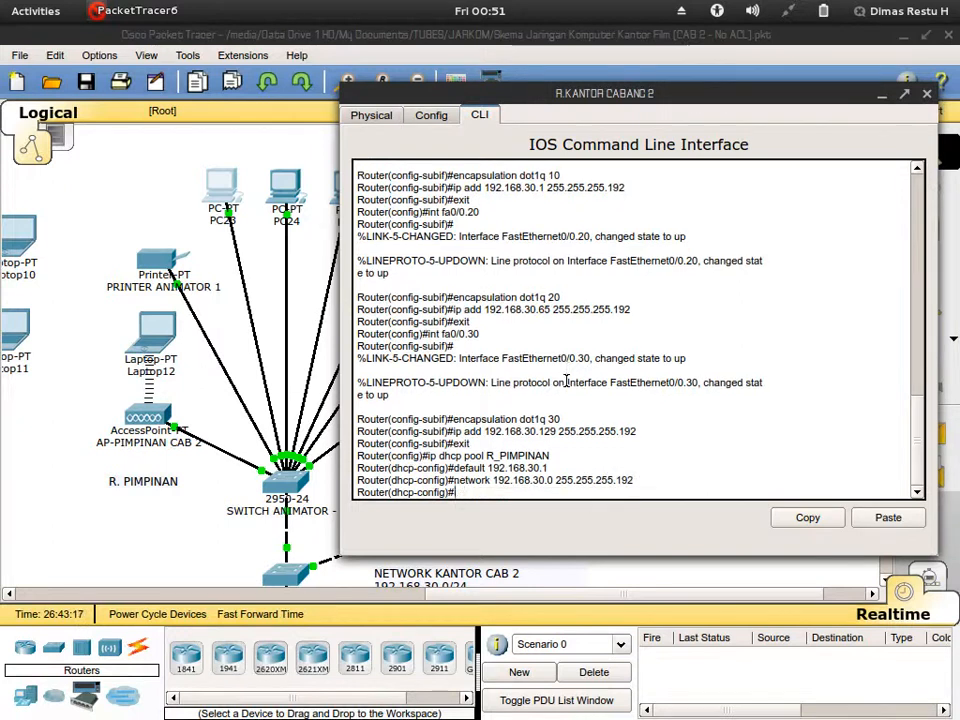
Begin a dns-server command for the R_PIMPINAN pool and look up the head office server's address in the topology notes
type("dns")
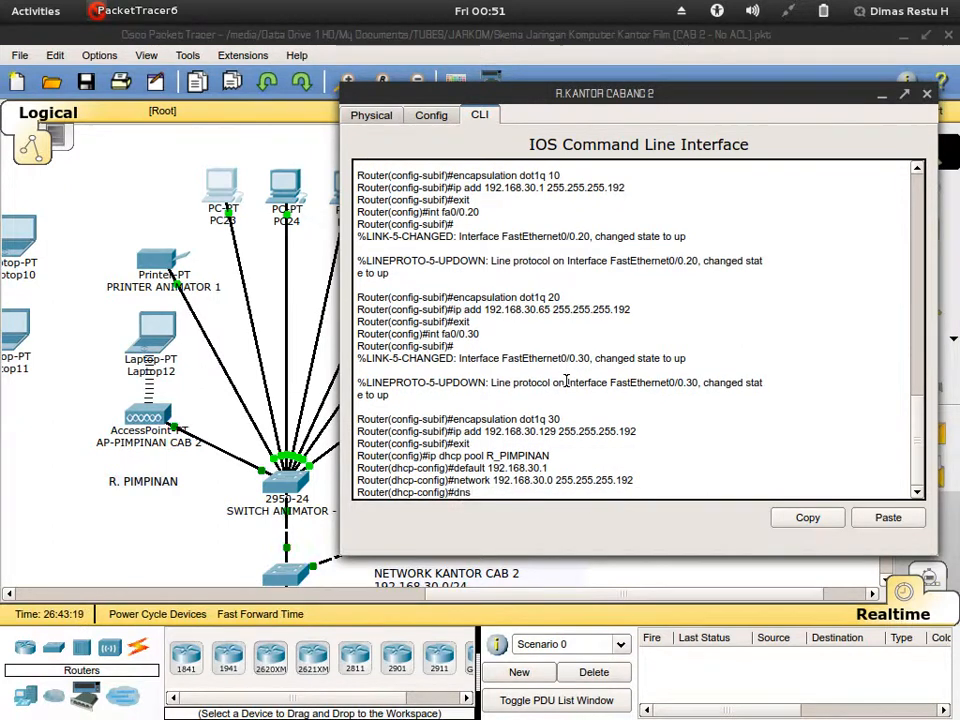
type("-server")
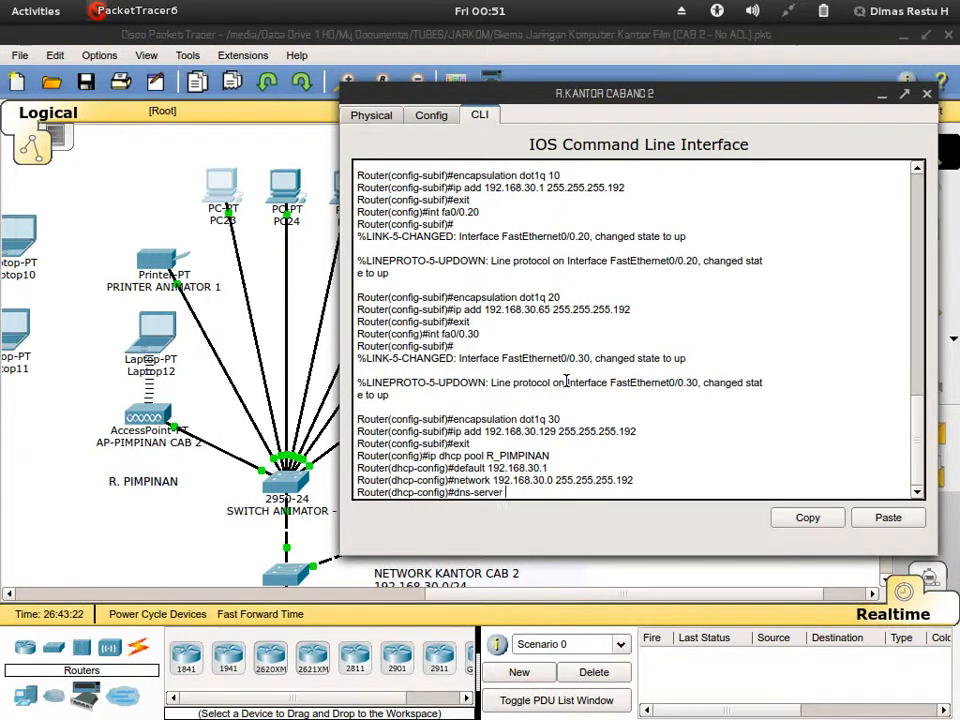
left_click(148, 542)
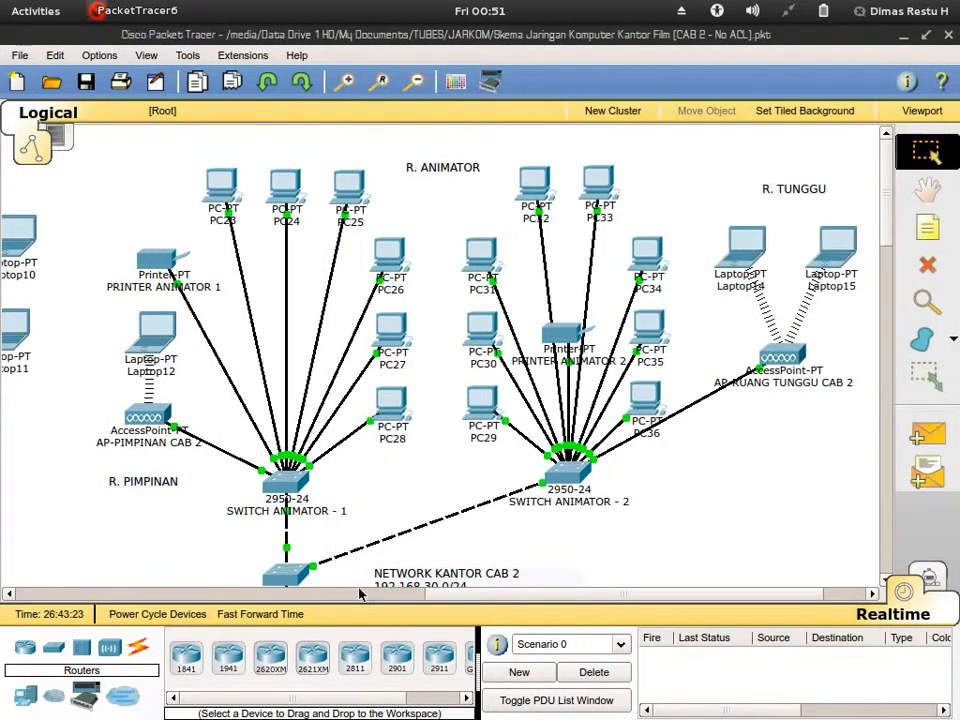
left_click_drag(450, 595, 22, 596)
scroll(364, 530, "down", 10)
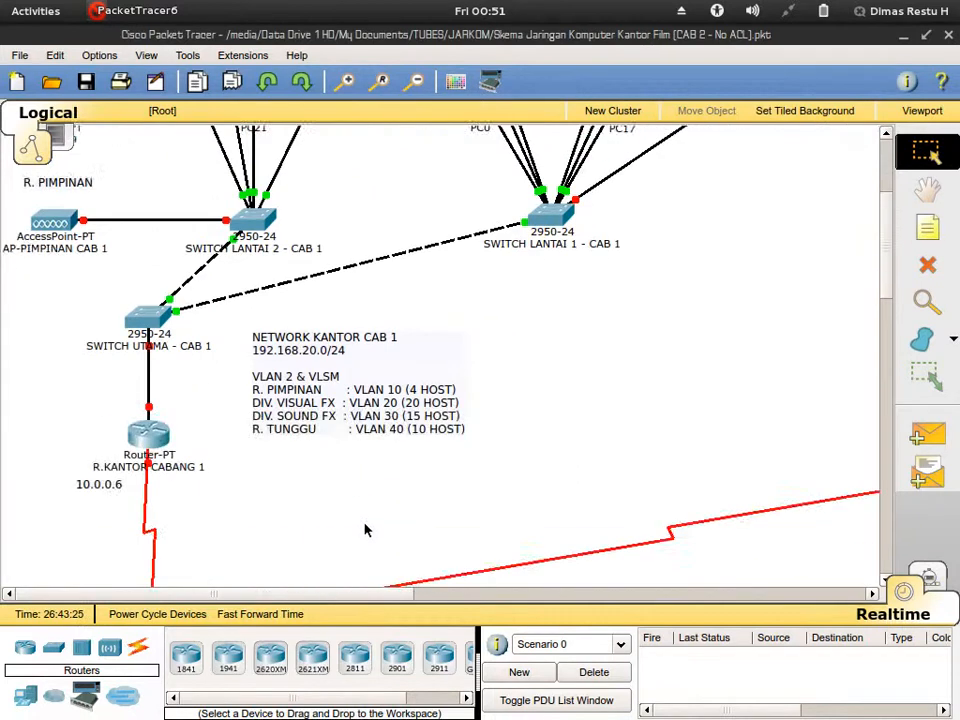
scroll(469, 283, "down", 3)
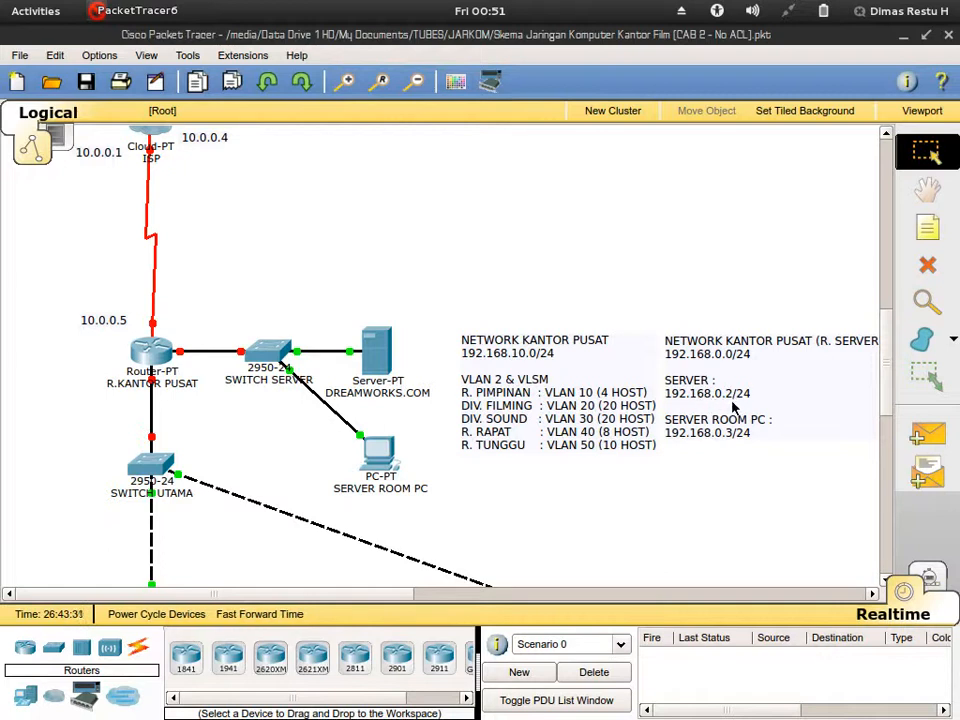
left_click_drag(371, 592, 700, 590)
scroll(60, 138, "up", 10)
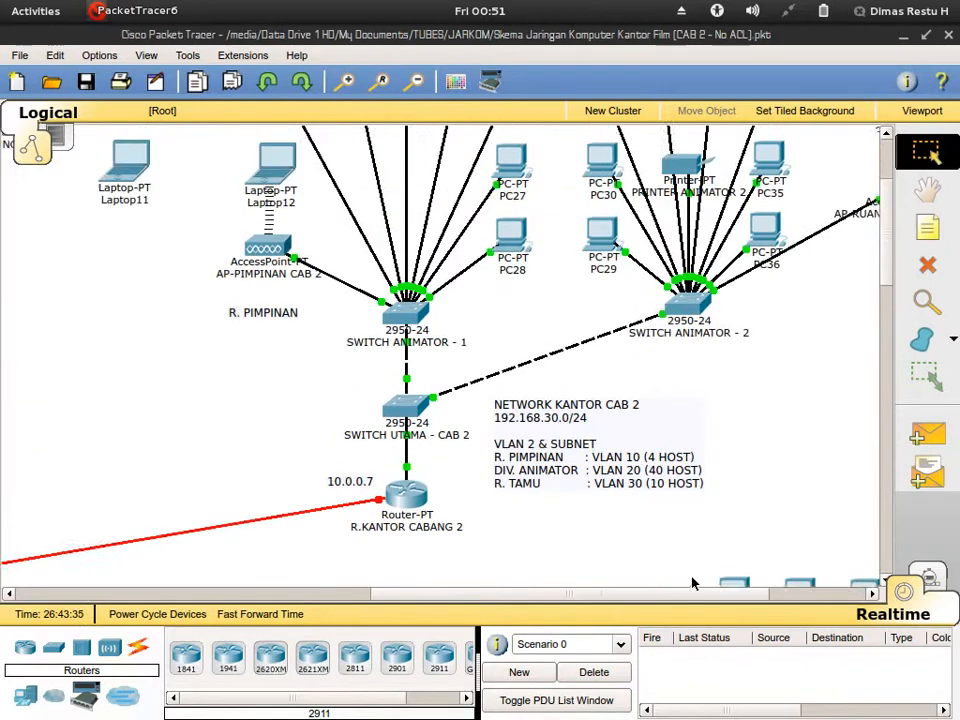
Return to the R.KANTOR CABANG 2 command line, complete the R_PIMPINAN DNS server as 192.168.0.2, and exit the pool configuration
mouse_move(2, 2)
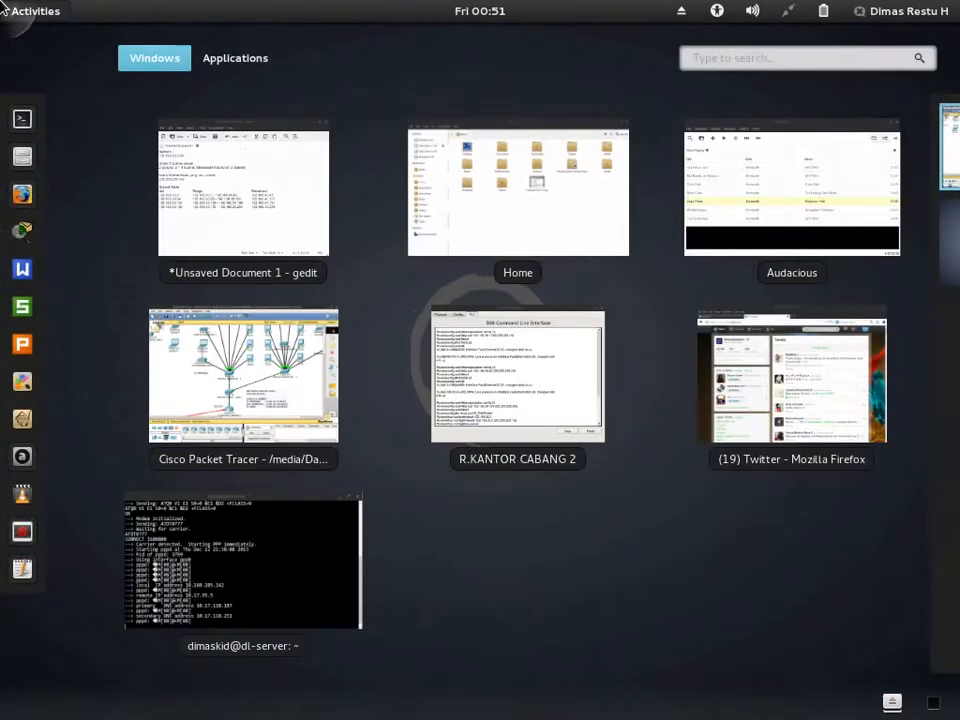
left_click(497, 323)
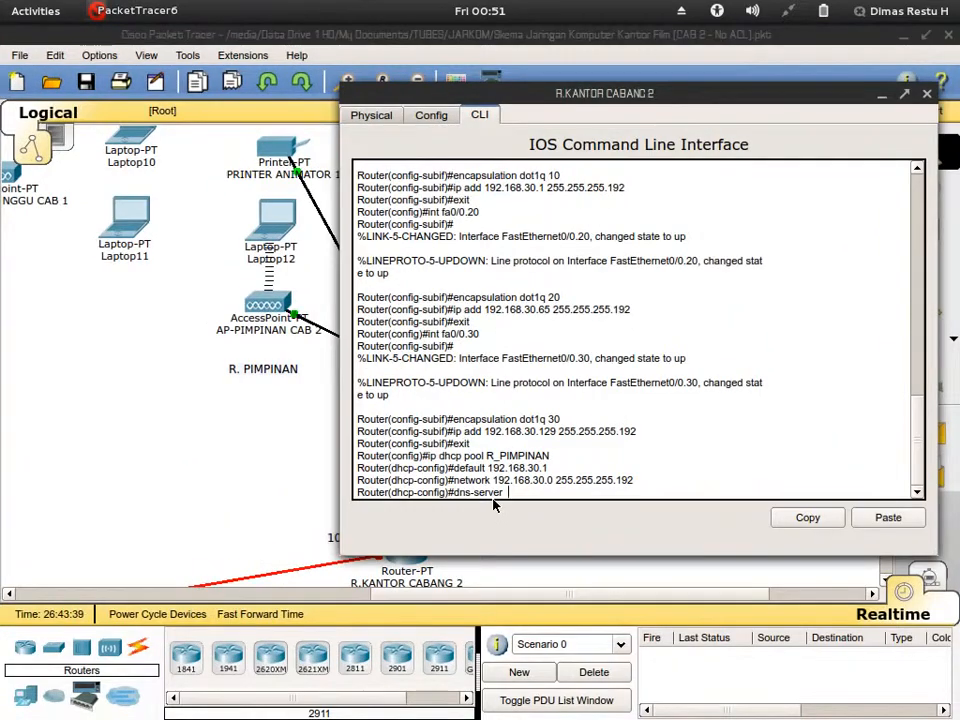
type("192.168")
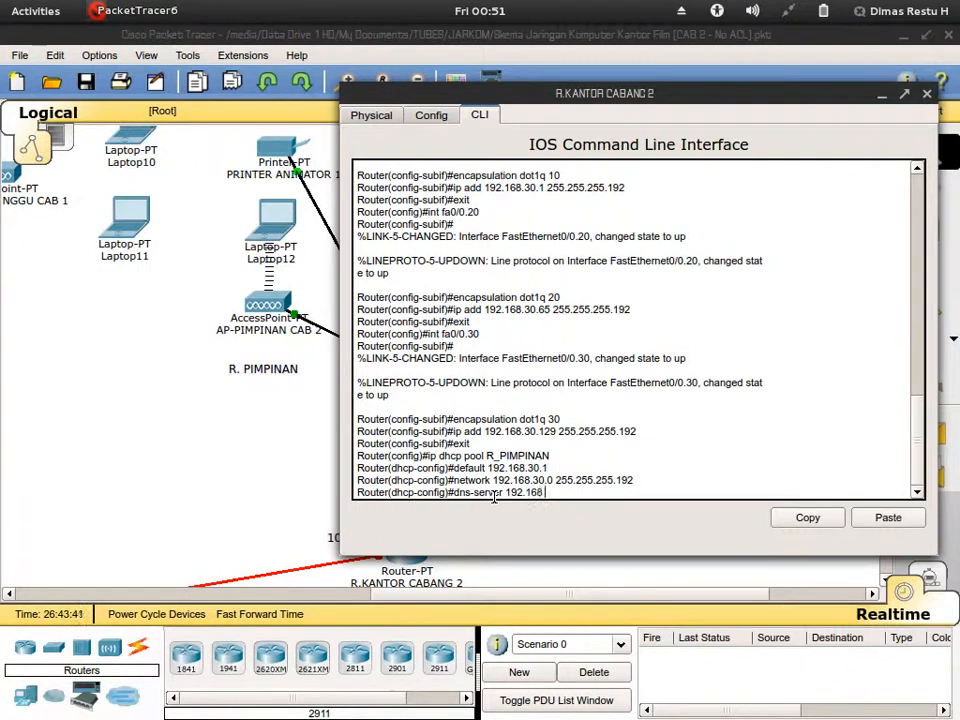
type(".0.2")
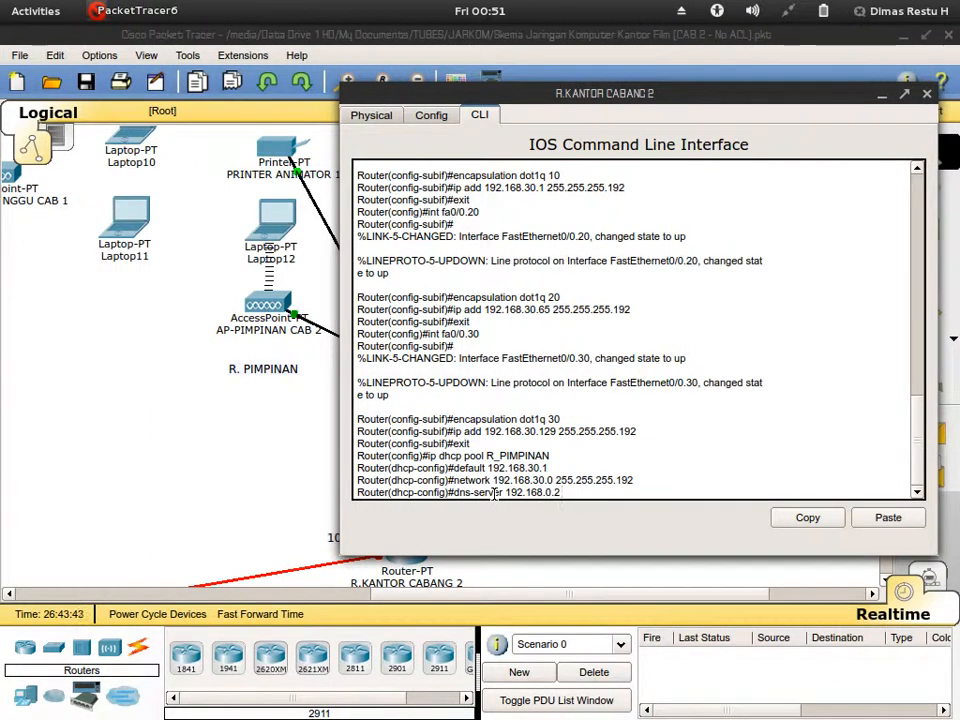
key("Return")
type("exit")
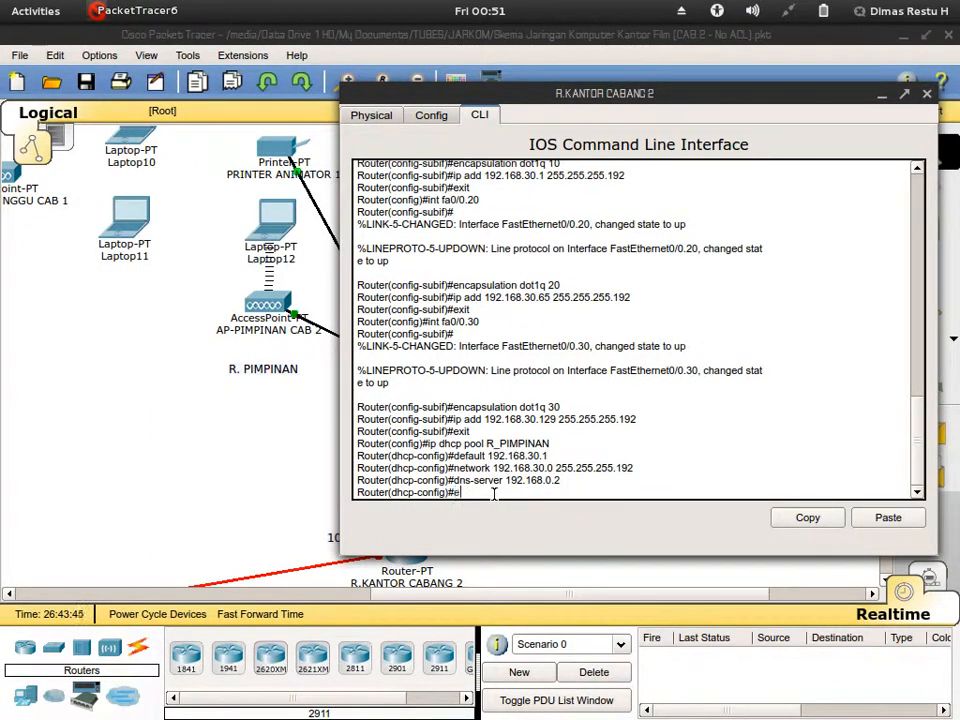
key("Return")
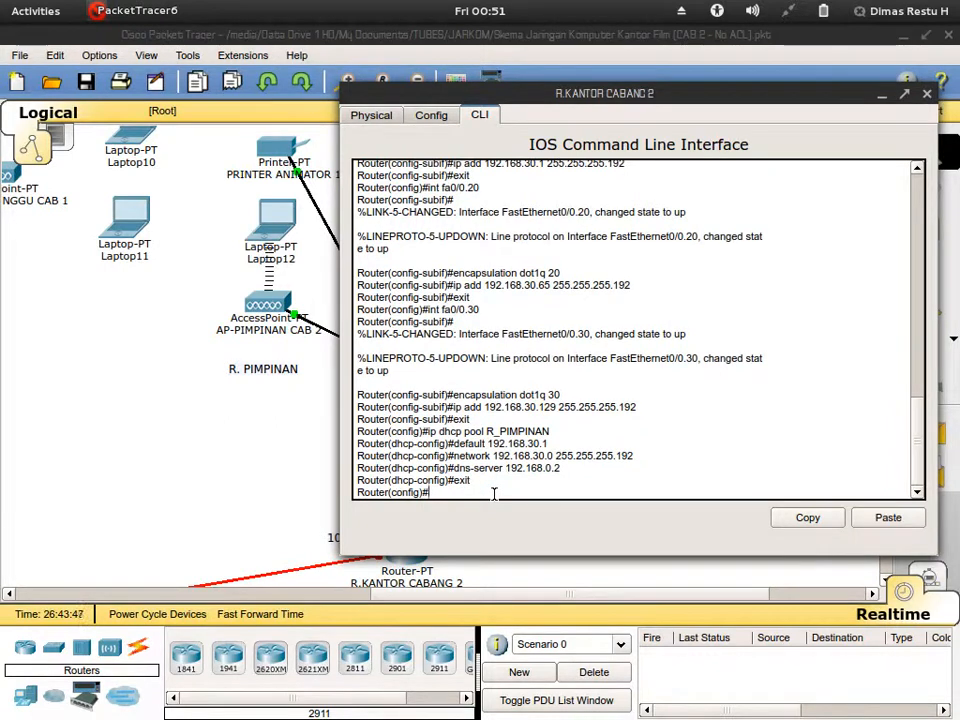
Create a DHCP pool named DIV_ANIMATOR on R.KANTOR CABANG 2
key("Up")
key("Up")
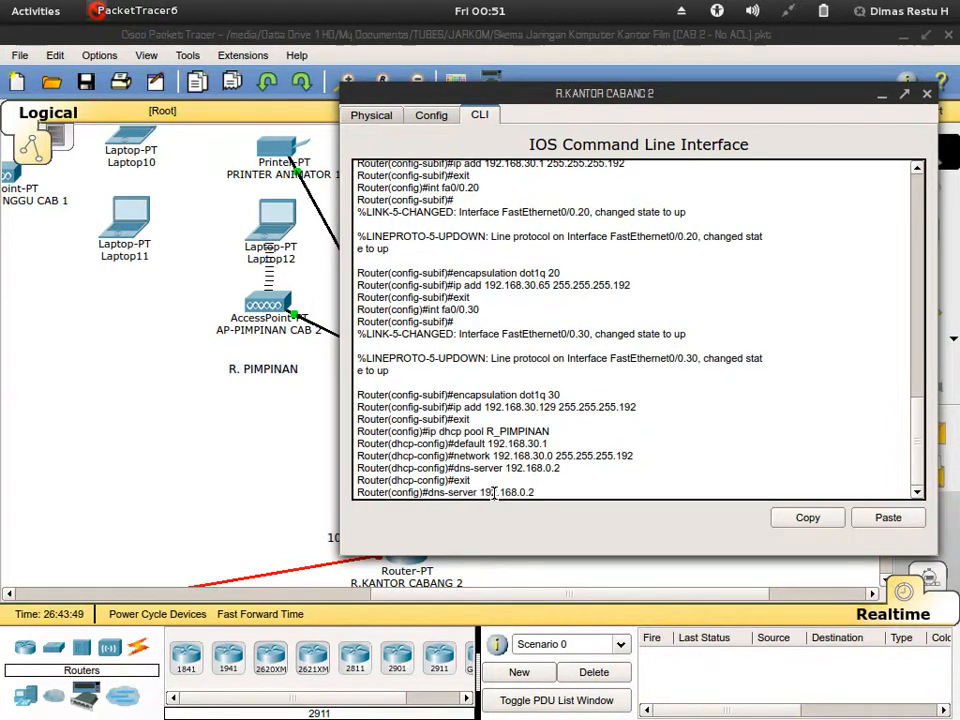
key("Up")
key("Up")
key("Up")
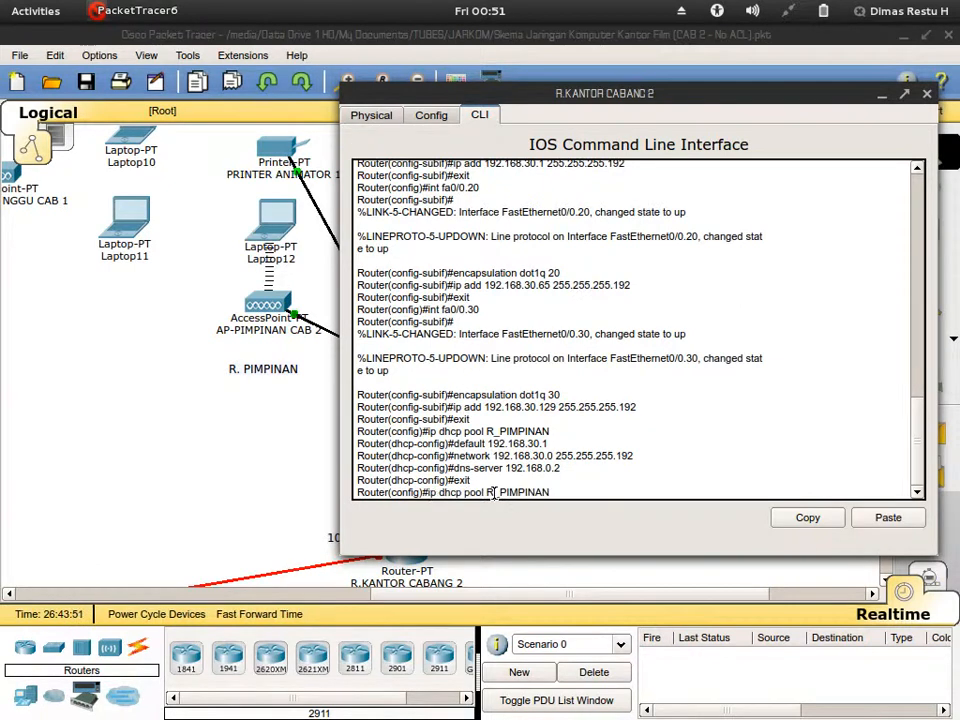
key("BackSpace")
key("BackSpace")
key("BackSpace")
key("BackSpace")
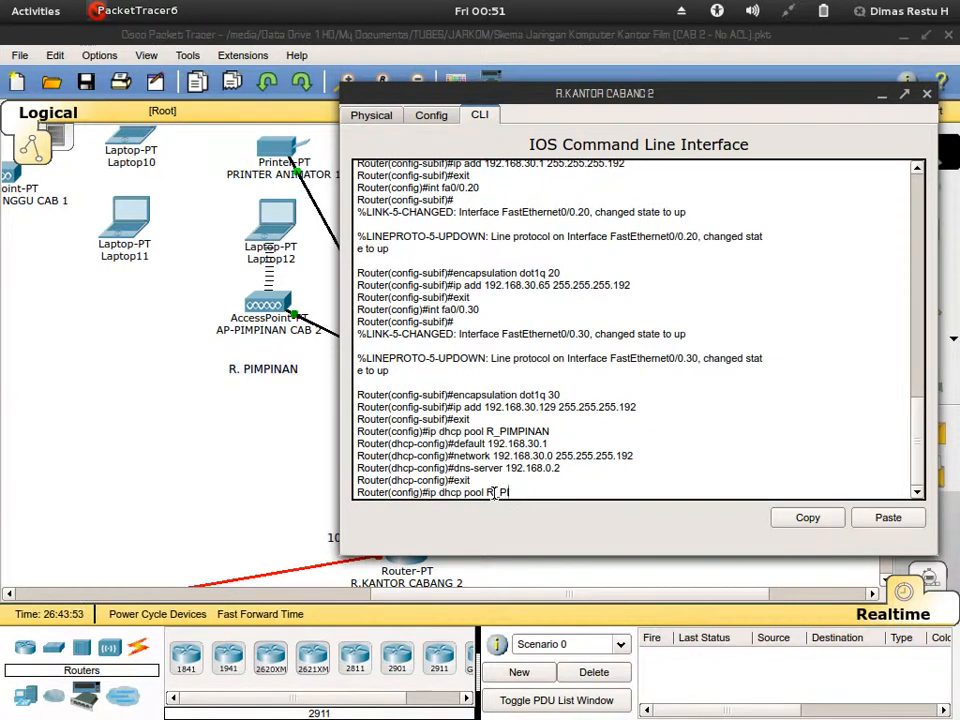
type("DMV_ANIMAT")
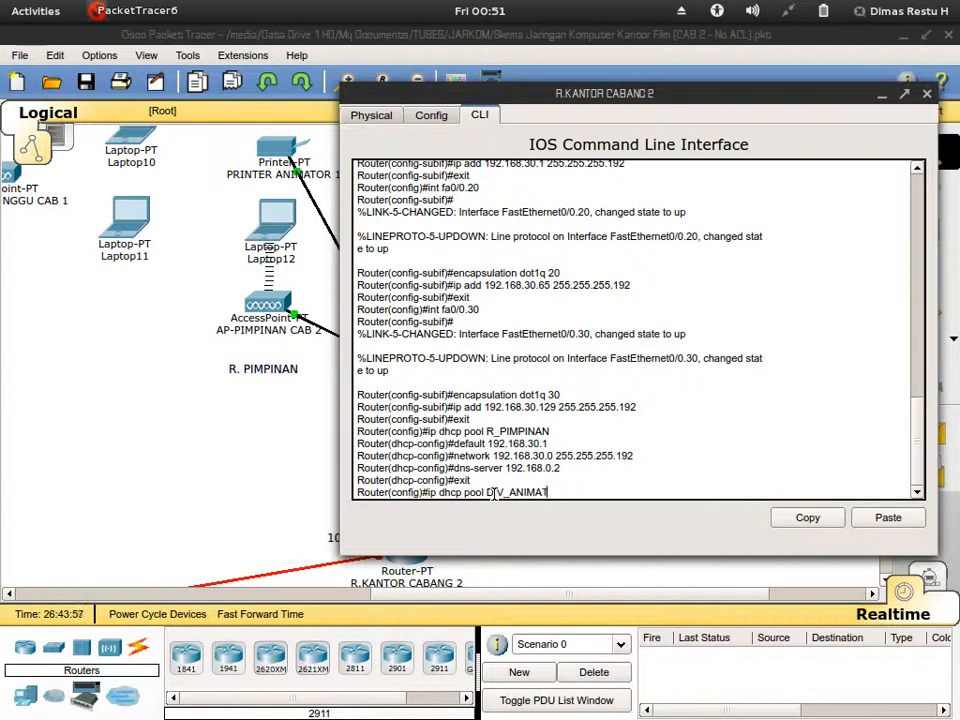
key("Return")
Set the default router of the DIV_ANIMATOR DHCP pool to 192.168.30.65
key("Up")
key("Up")
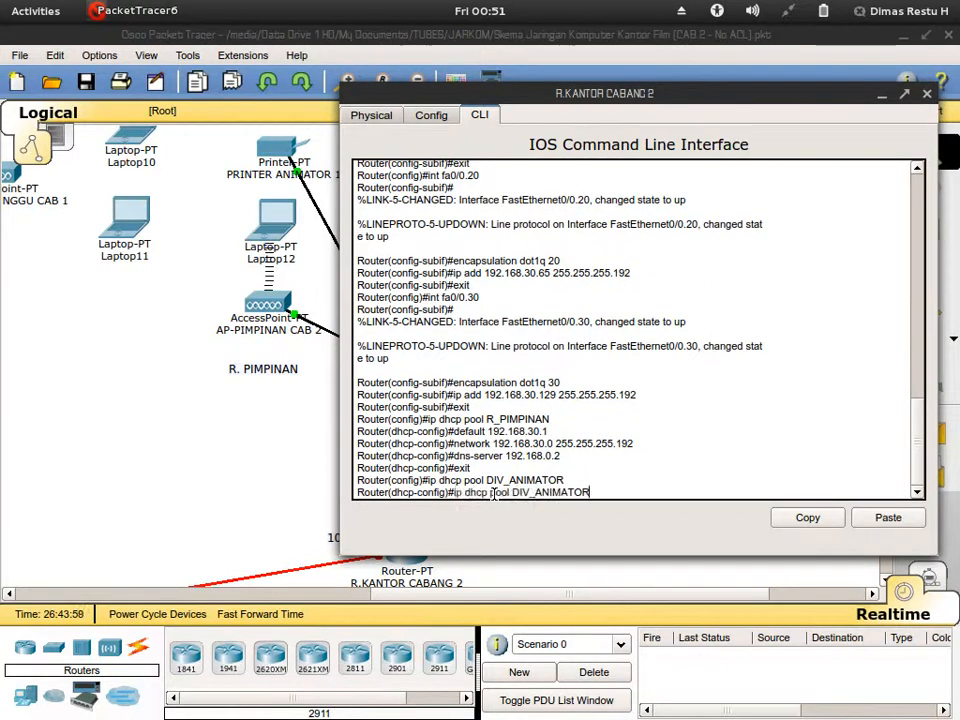
key("Up")
key("Up")
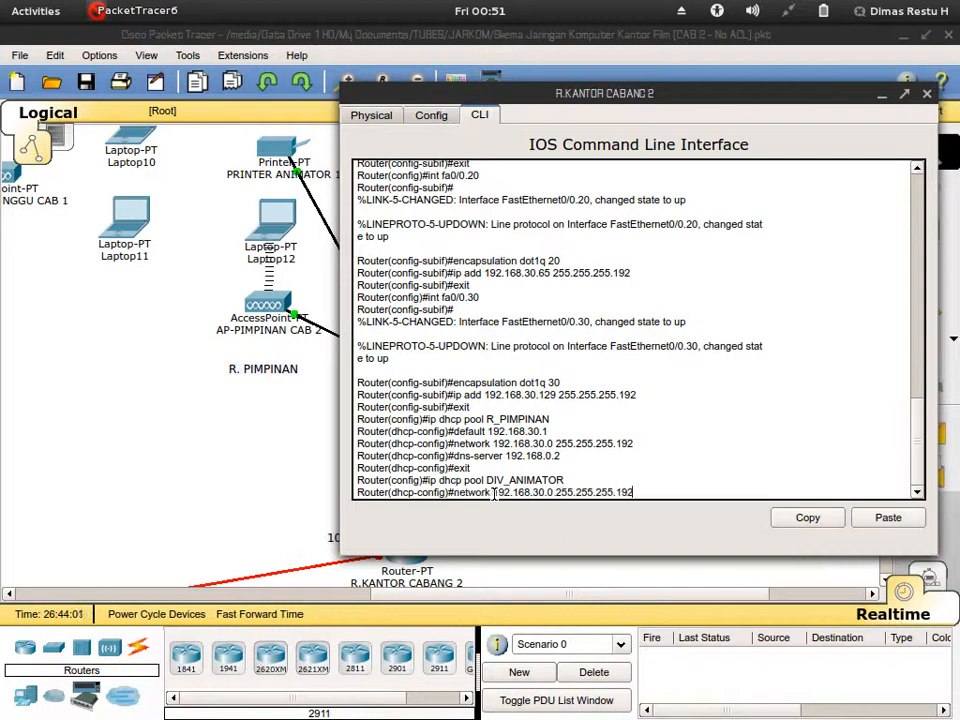
key("Up")
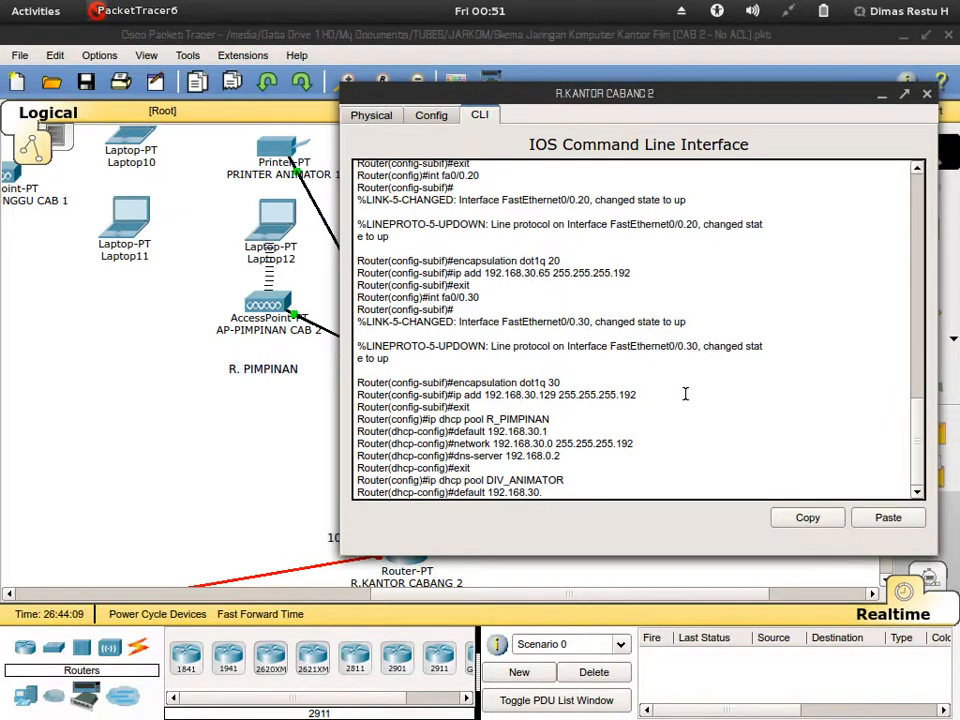
key("Return")
Reuse the earlier network command for the DIV_ANIMATOR pool, changing its address to 192.168.30.64 with mask 255.255.255.192
key("Up")
key("Up")
key("Up")
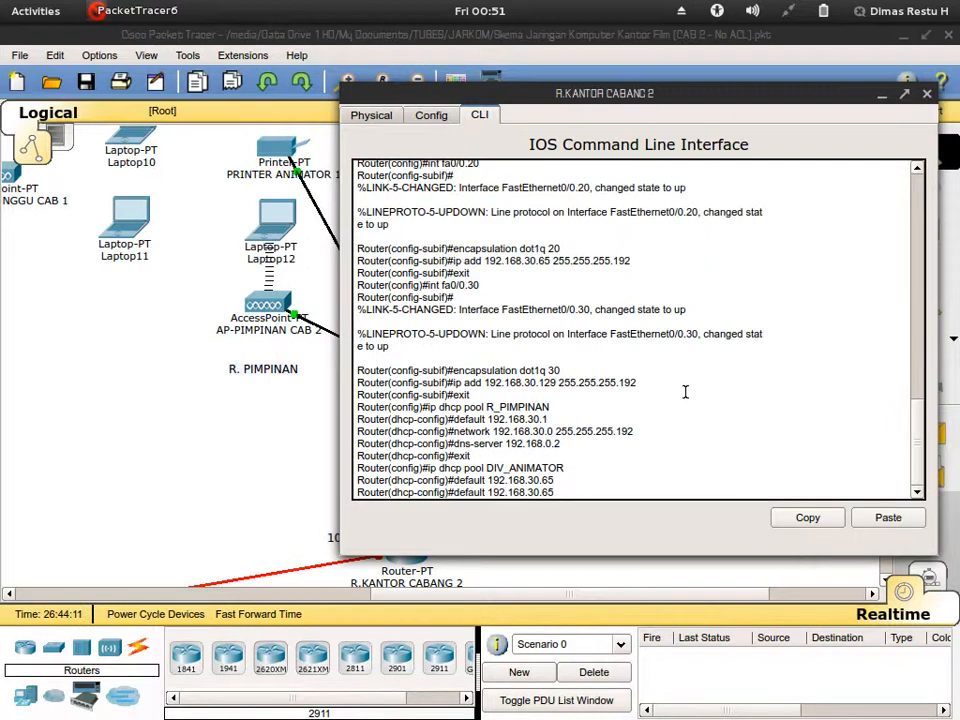
key("Up")
key("Up")
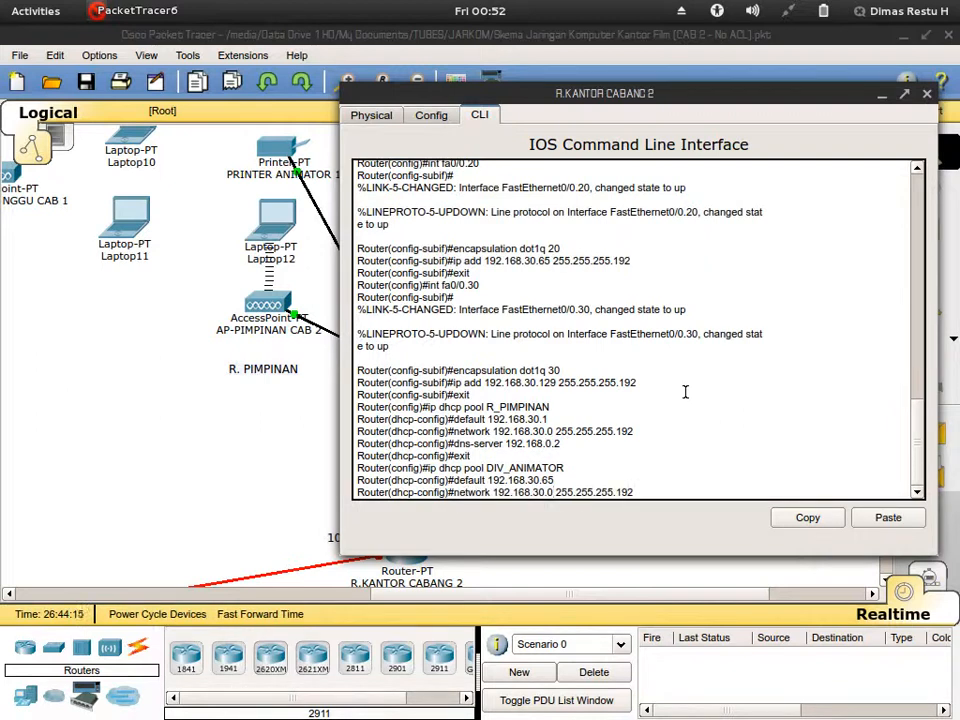
key("Left")
key("Left")
key("Left")
key("Left")
key("Left")
key("Left")
key("Left")
key("Left")
key("Left")
key("Left")
key("Left")
key("Left")
key("Left")
key("Left")
key("Left")
key("Left")
key("BackSpace")
type("64")
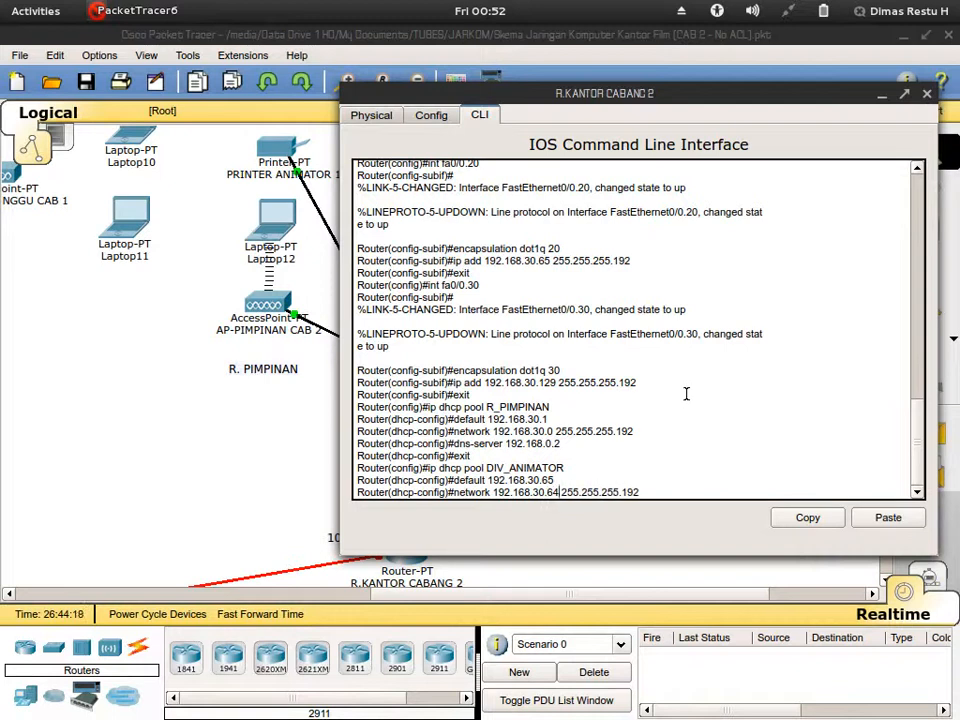
Check the second subnet's network address in the gedit subnet table, and submit the DIV_ANIMATOR pool's network command on the router
mouse_move(11, 21)
left_click(252, 208)
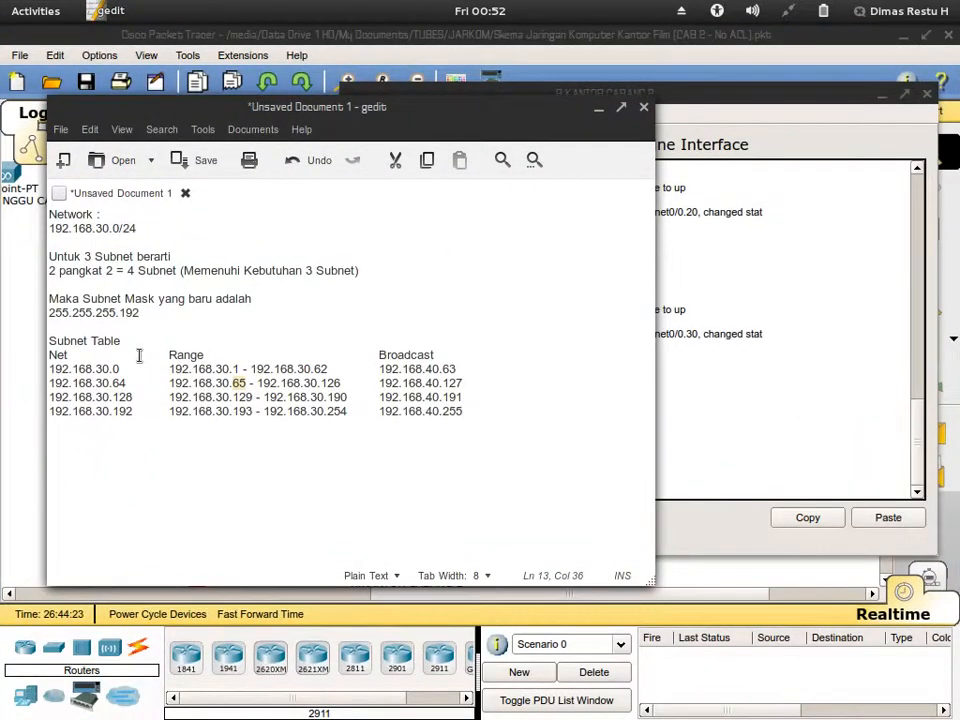
left_click(120, 384)
left_click(784, 124)
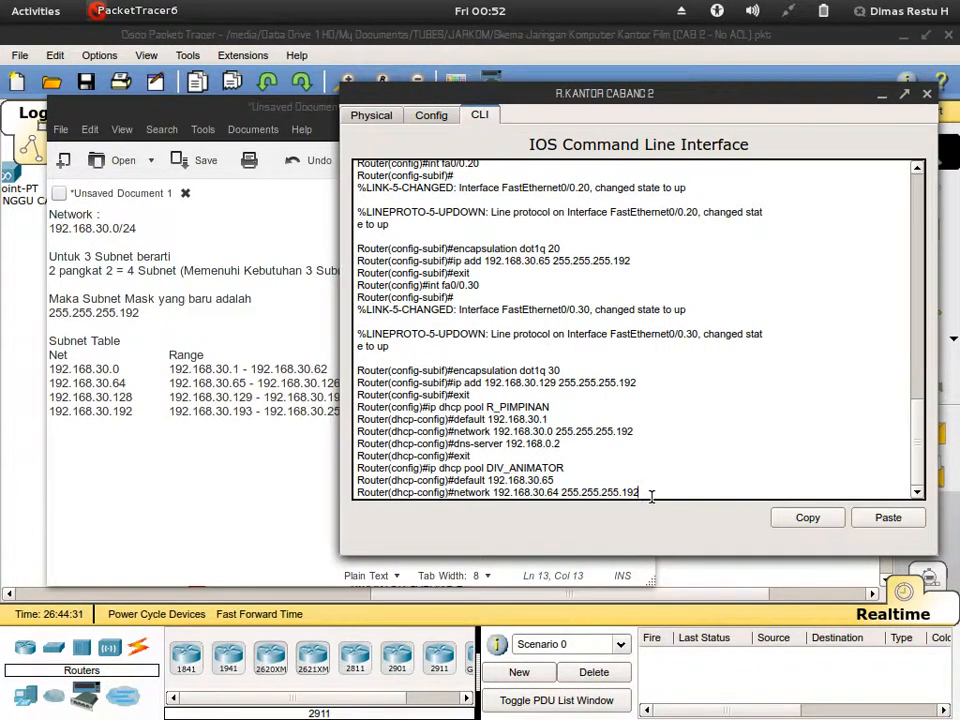
key("Return")
Set the DIV_ANIMATOR pool's DNS server to 192.168.0.2 and exit the pool configuration
key("Up")
key("Up")
key("Up")
key("Up")
key("Up")
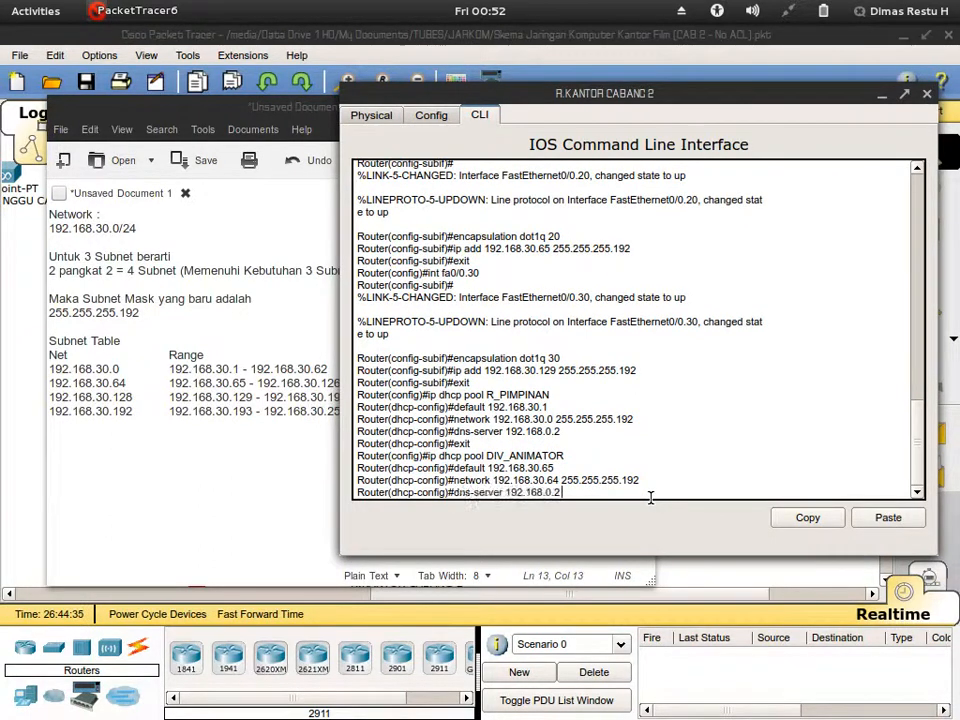
key("Return")
type("exi")
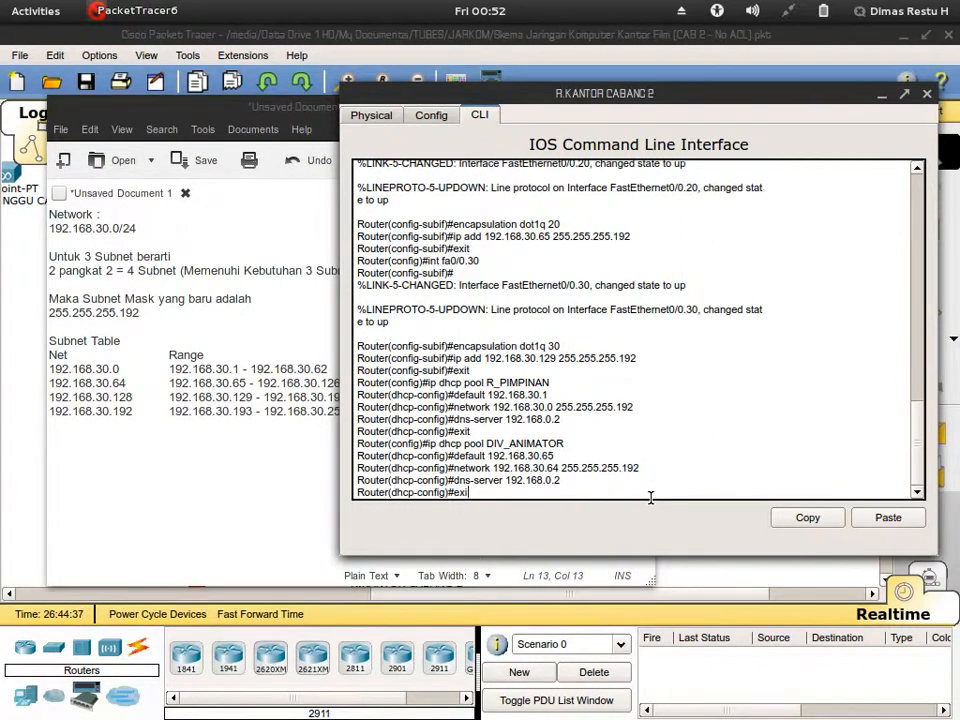
type("t")
key("Return")
Create a DHCP pool named R_TUNGGU on R.KANTOR CABANG 2
key("Up")
key("Up")
key("Up")
key("Up")
key("Up")
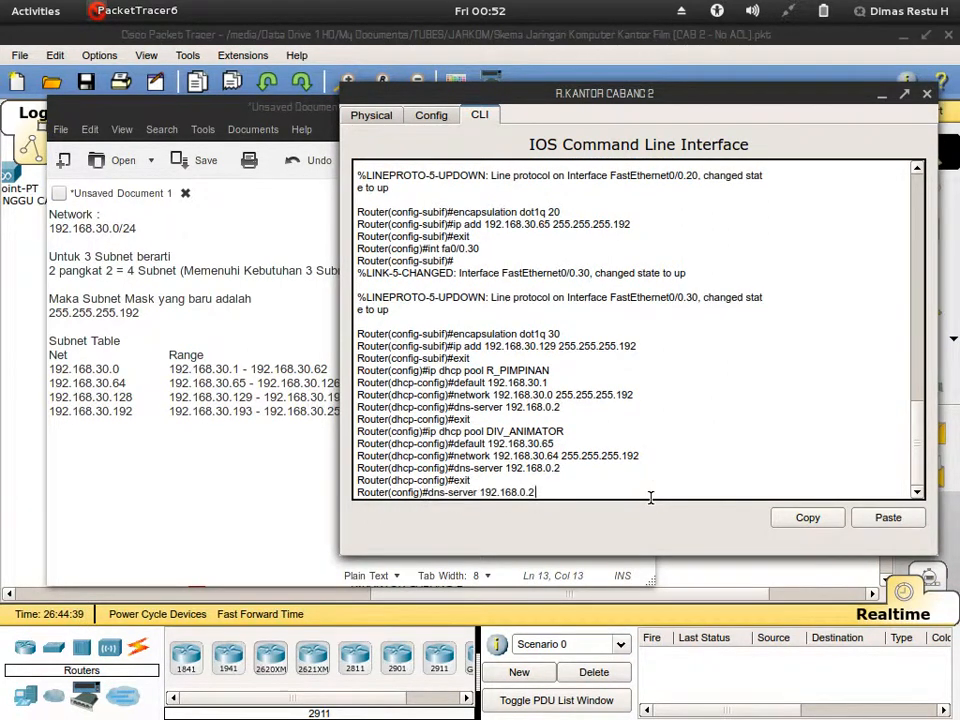
key("BackSpace")
key("BackSpace")
key("BackSpace")
key("BackSpace")
key("BackSpace")
key("BackSpace")
key("BackSpace")
key("BackSpace")
key("BackSpace")
key("BackSpace")
key("BackSpace")
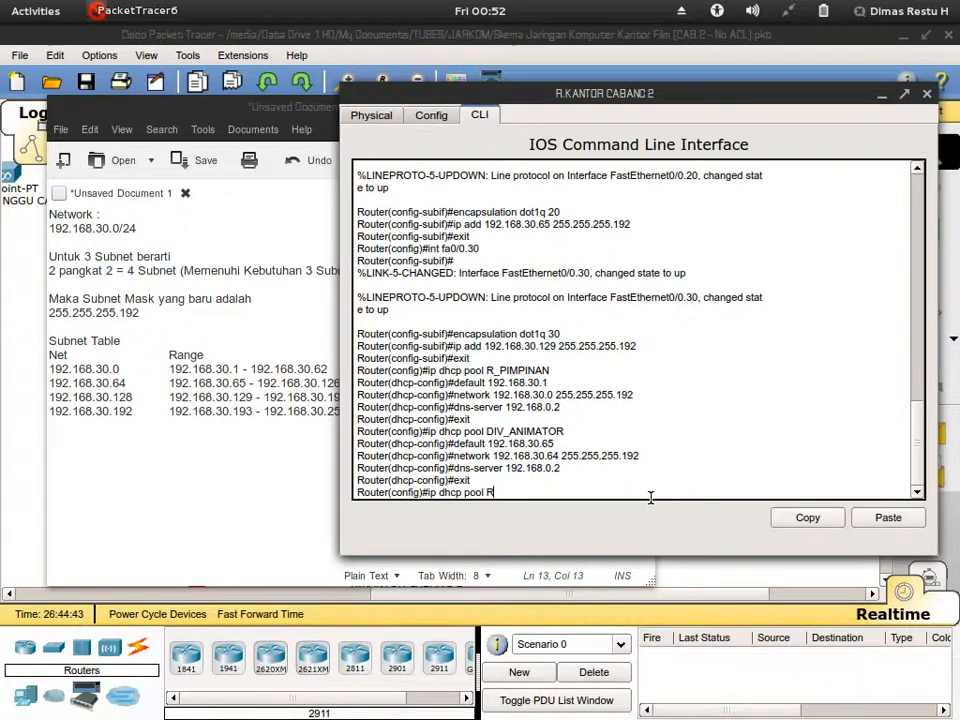
type("R_TUNGGU")
key("Return")
Set the R_TUNGGU pool's default router to 192.168.30.129 by reusing and editing the earlier default command
key("Up")
key("Up")
key("Up")
key("Up")
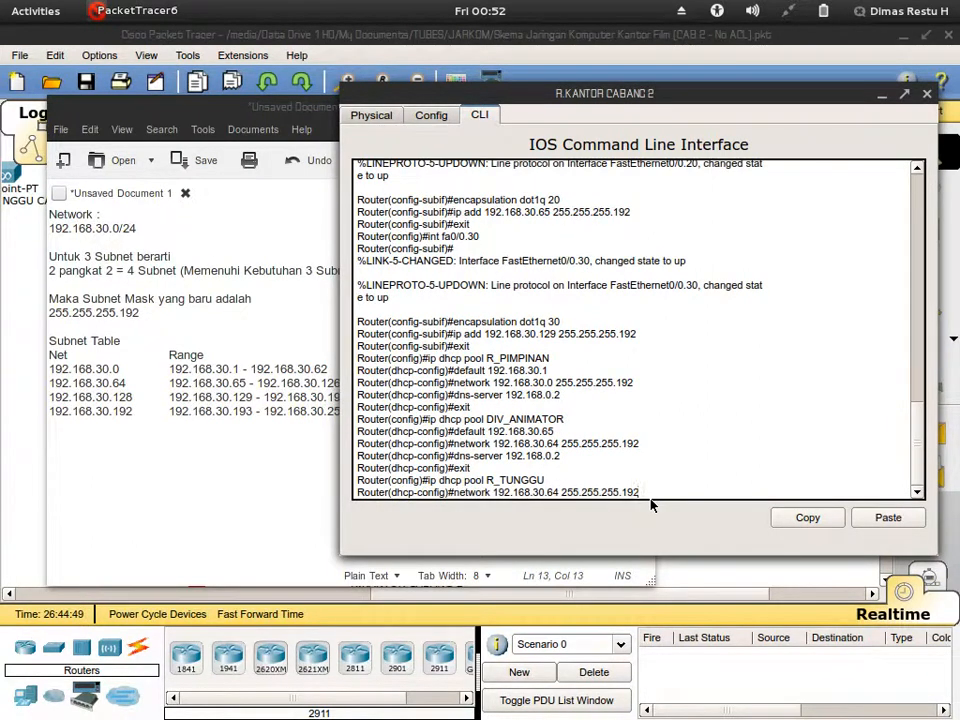
key("Up")
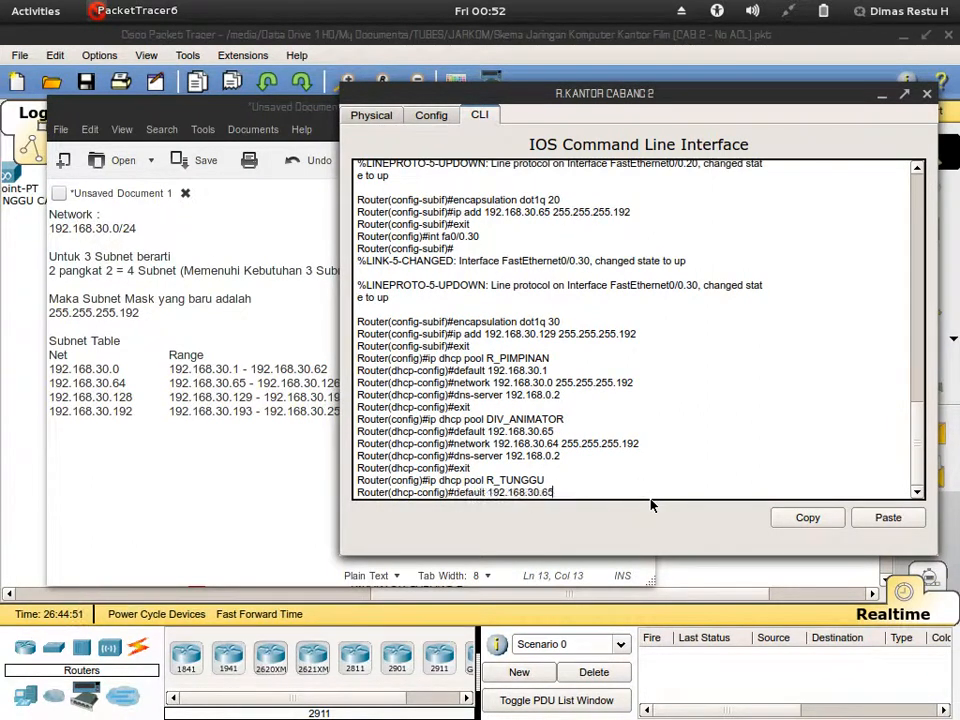
key("Left")
key("Left")
key("Delete")
key("Delete")
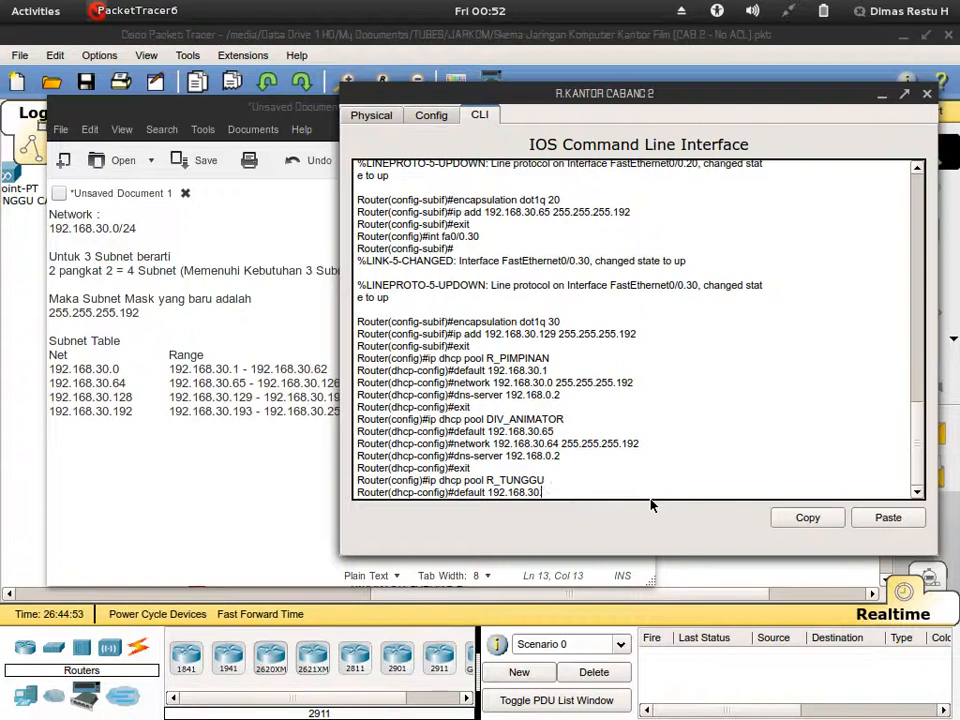
type("129")
key("Return")
Reuse the earlier network command for the R_TUNGGU pool, changing its address to 192.168.30.128 with mask 255.255.255.192
key("Up")
key("Up")
key("Up")
key("Up")
key("Up")
key("Left")
key("Left")
key("Left")
key("Left")
key("Left")
key("Left")
key("Left")
key("Left")
key("Left")
key("Left")
key("Left")
key("Left")
key("Left")
key("Left")
key("Left")
key("Left")
key("BackSpace")
key("BackSpace")
type("128")
key("Return")
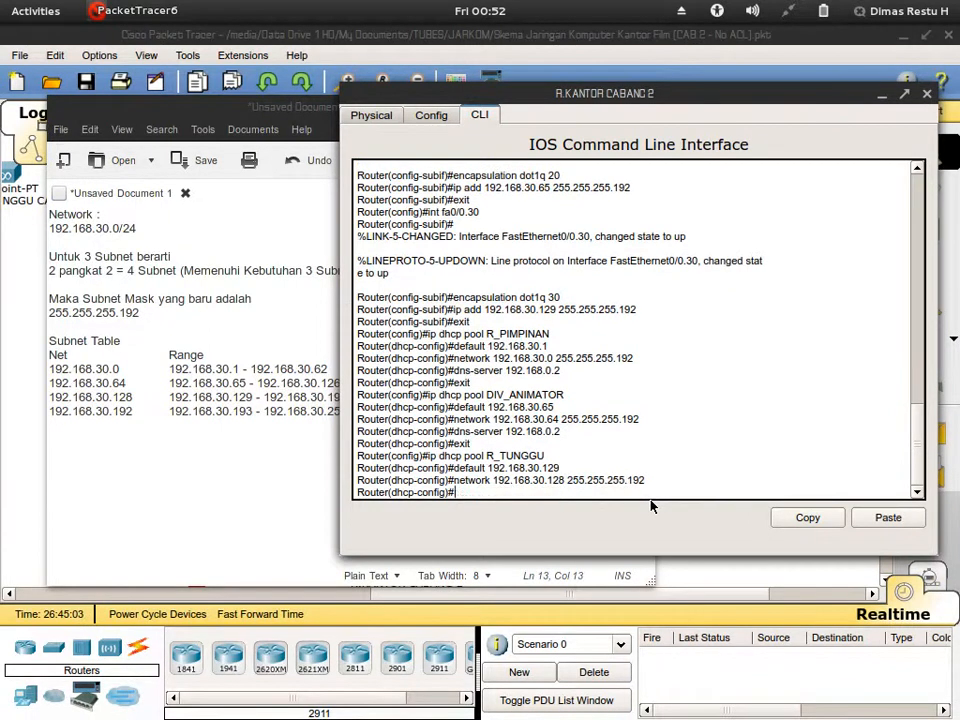
Set the R_TUNGGU pool's DNS server to 192.168.0.2 and exit the router's configuration back to privileged mode
key("Up")
key("Up")
key("Up")
key("Down")
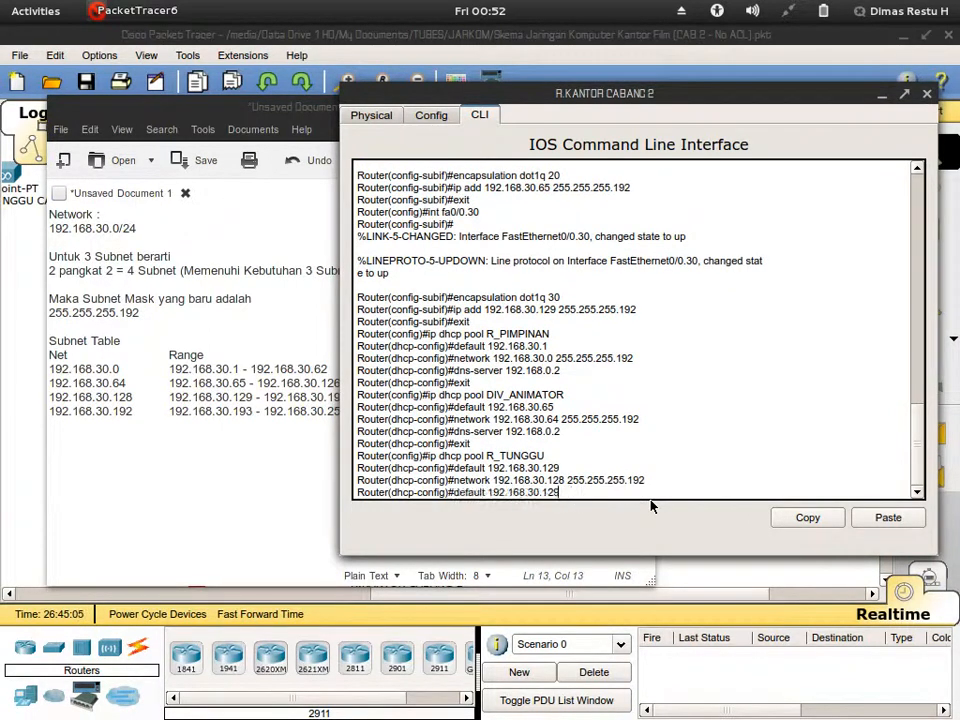
key("Up")
key("Up")
key("Up")
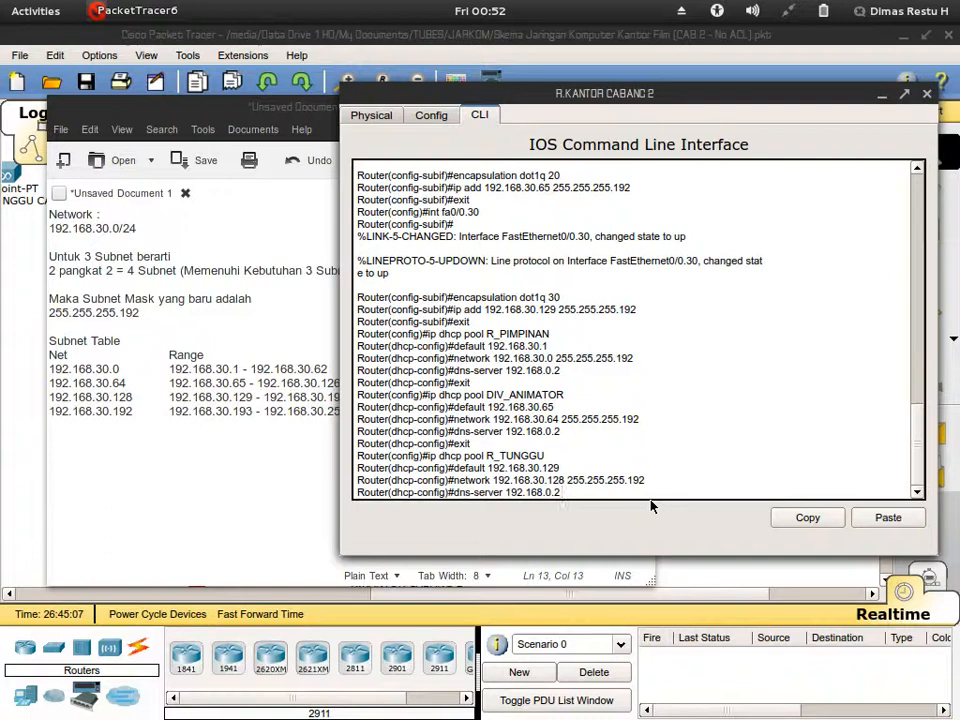
key("Return")
type("exit")
key("Return")
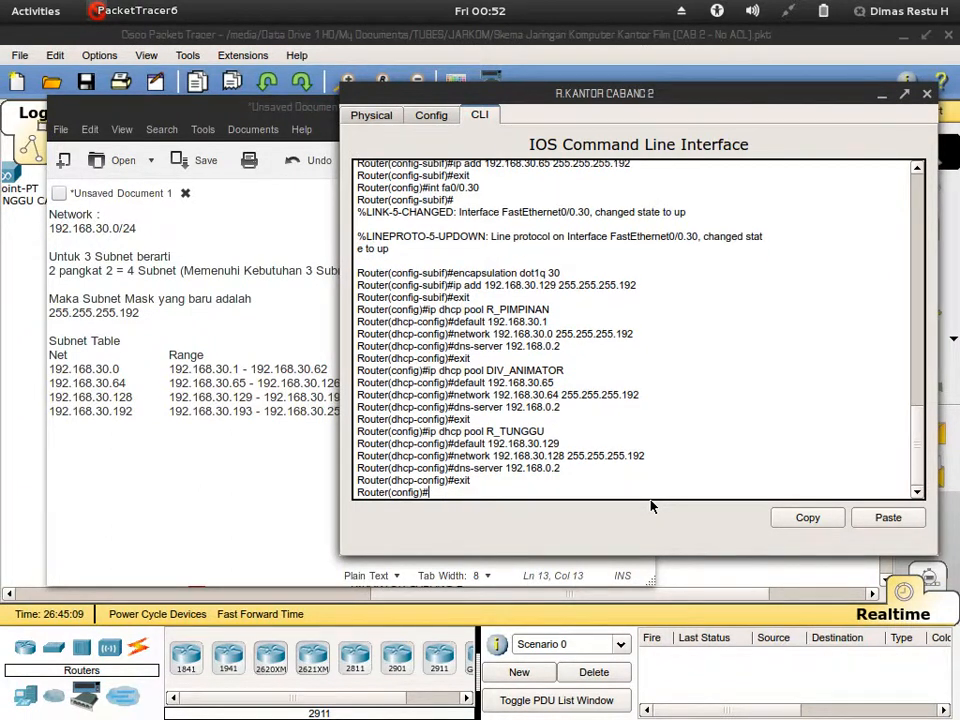
type("exit")
key("Return")
key("Return")
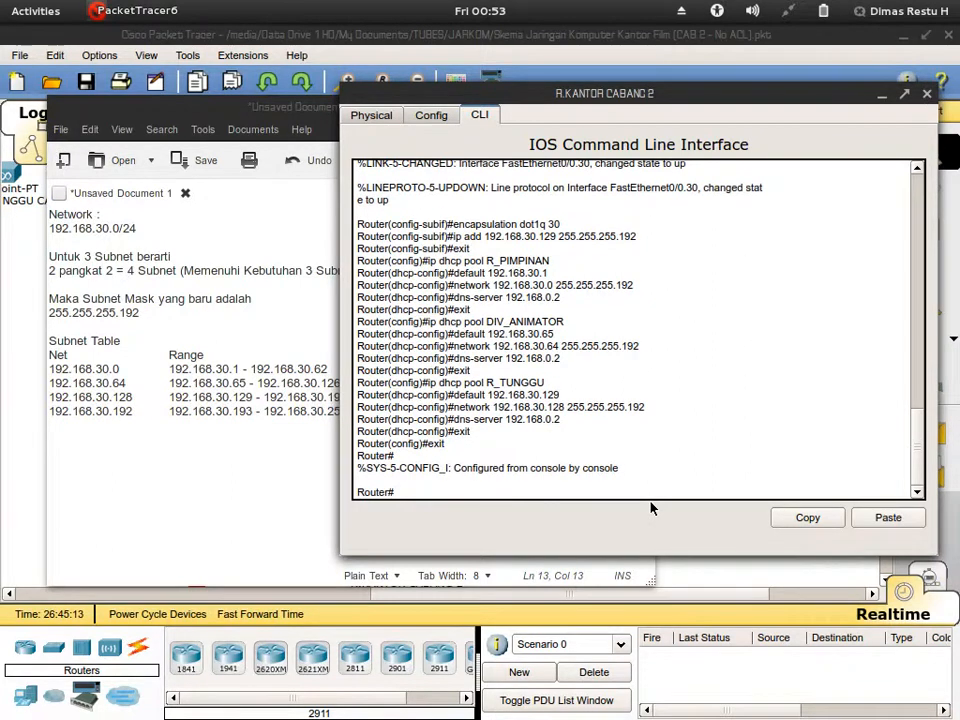
Renew Laptop12's DHCP lease in R. PIMPINAN by switching its IP configuration to Static and back to DHCP
left_click(633, 50)
scroll(470, 277, "up", 5)
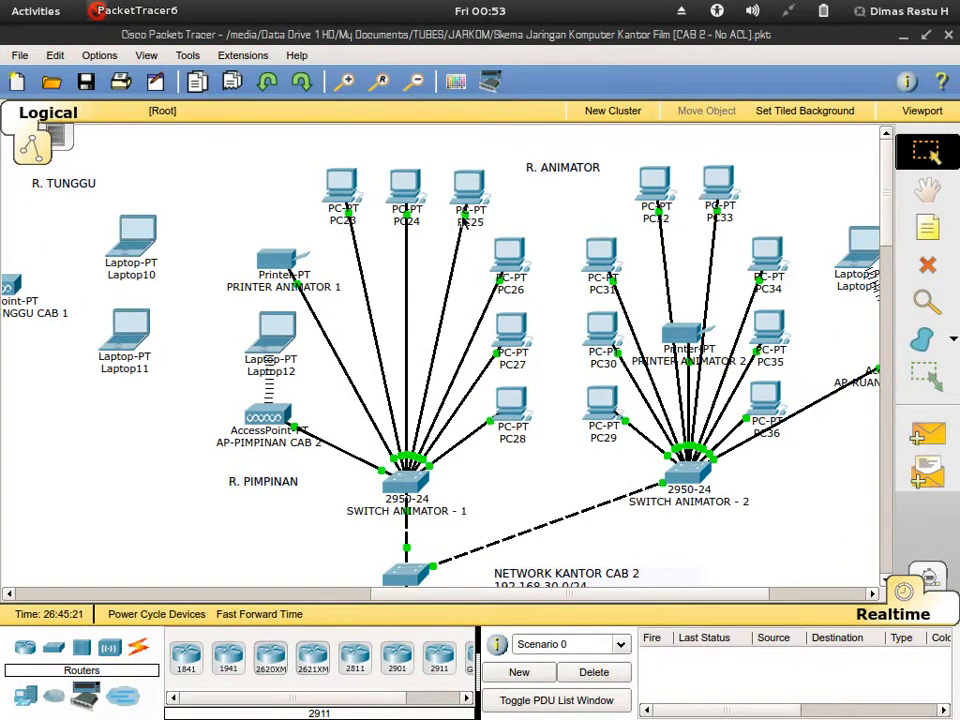
left_click(271, 347)
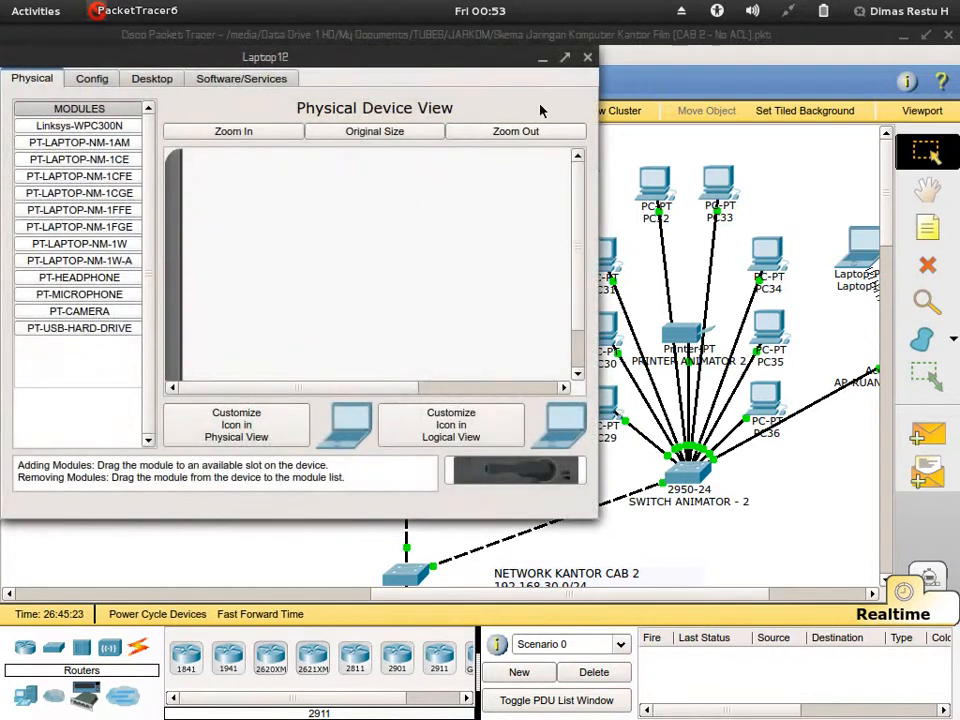
left_click(587, 60)
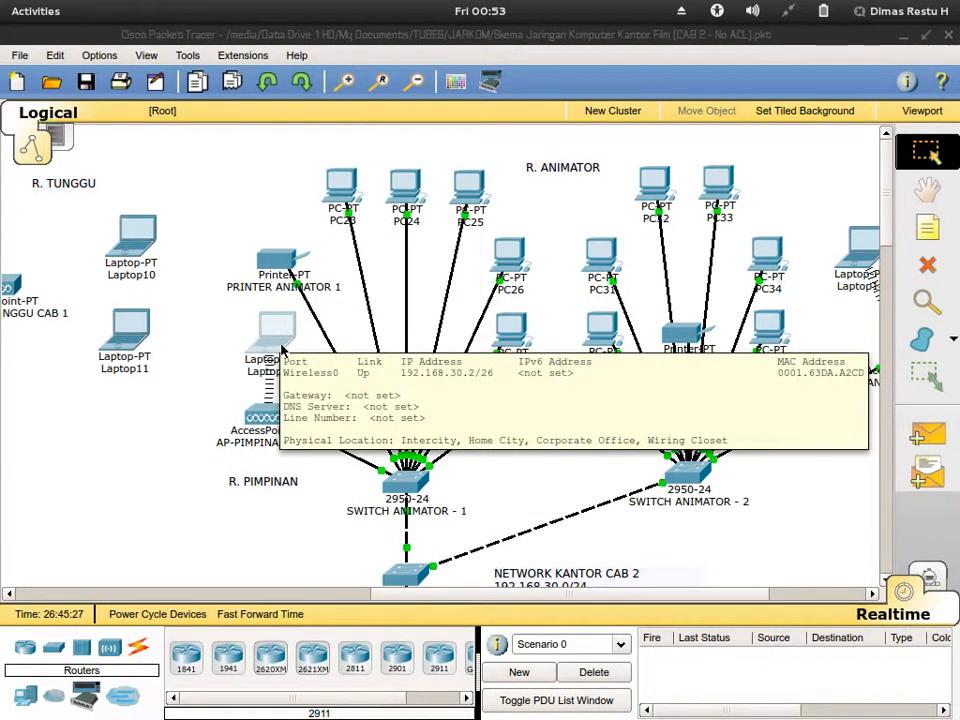
left_click(272, 340)
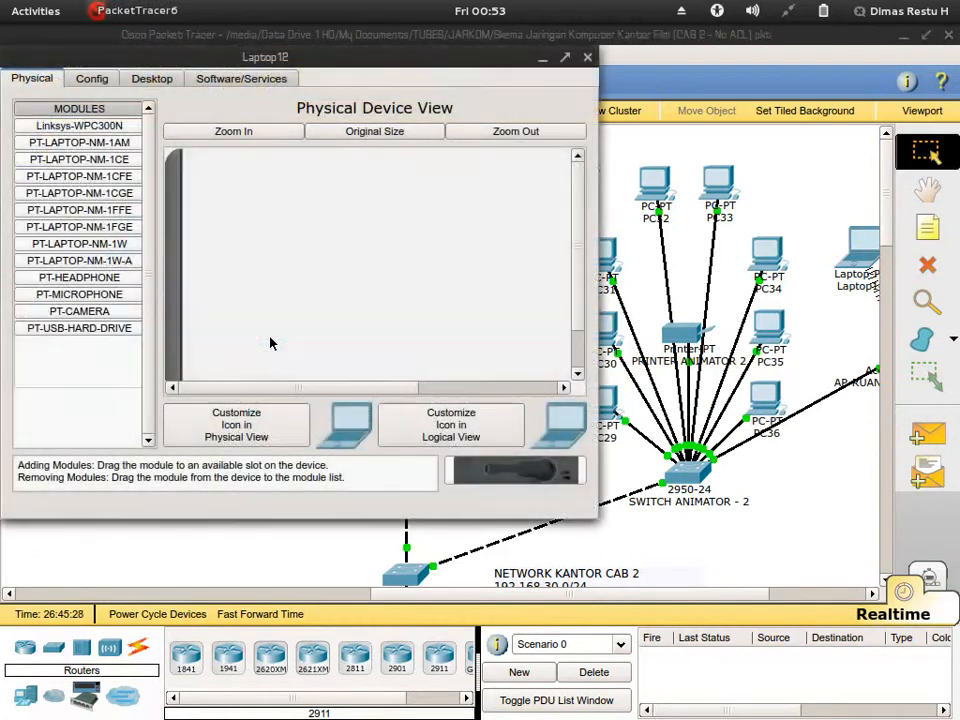
left_click(152, 80)
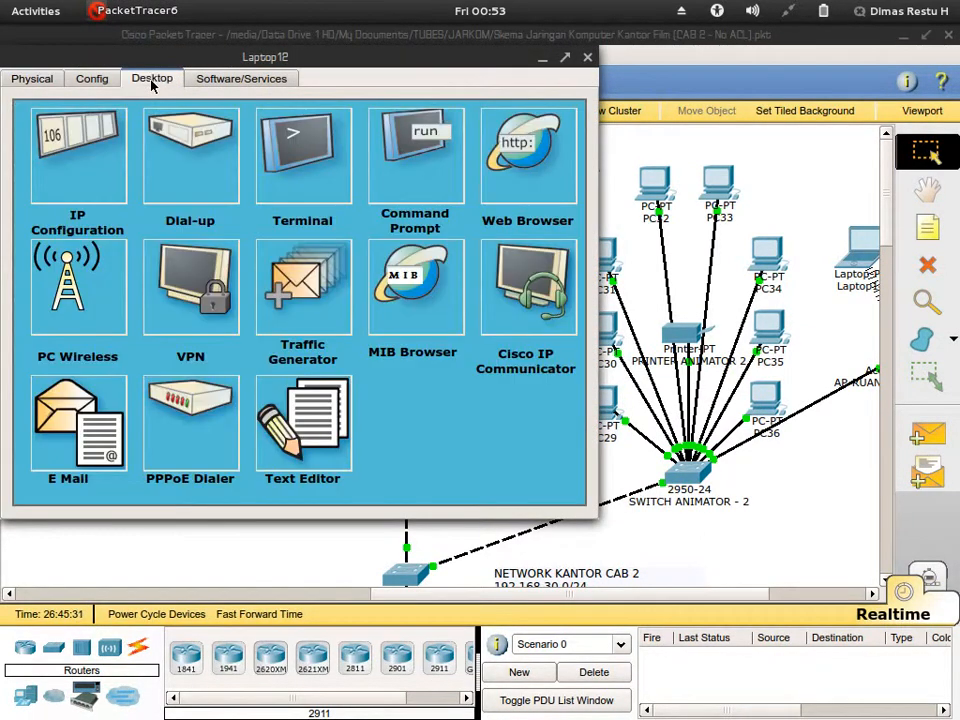
left_click(77, 150)
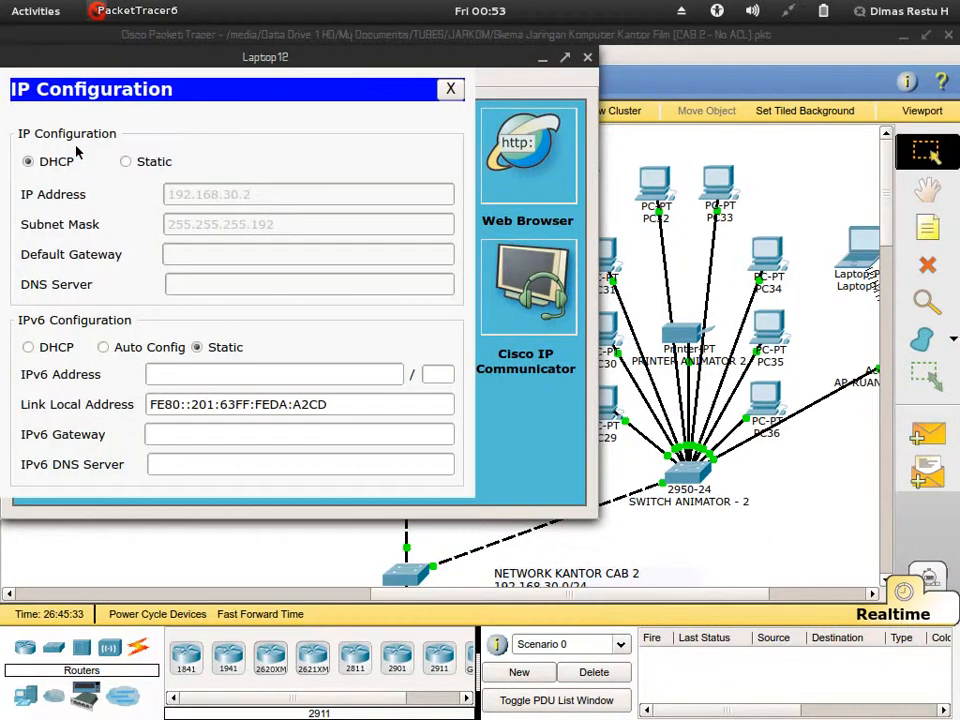
left_click(158, 166)
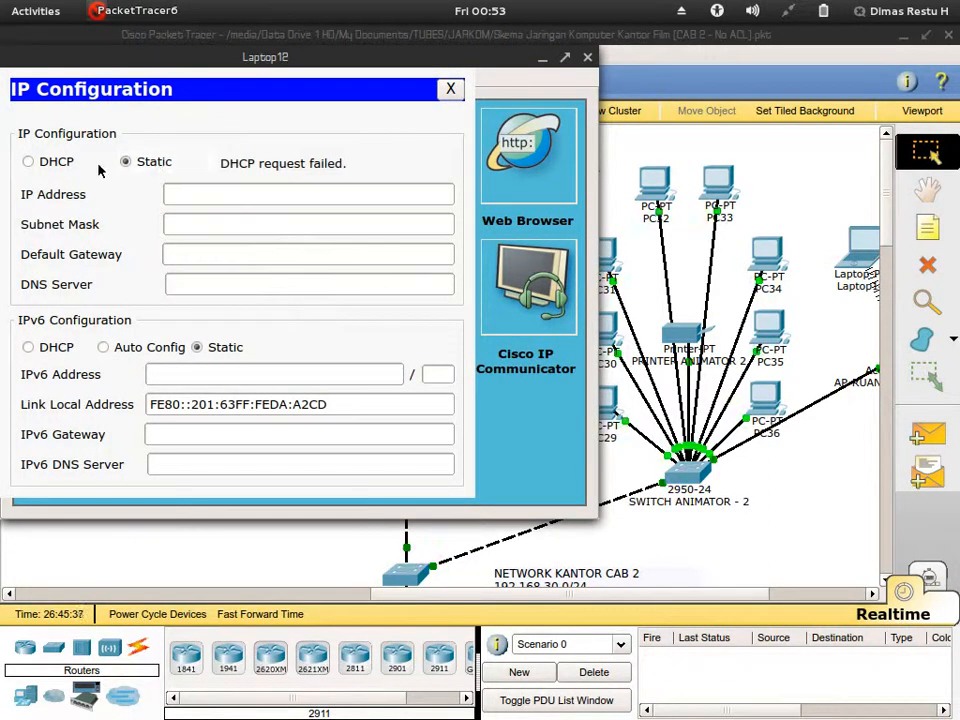
left_click(68, 167)
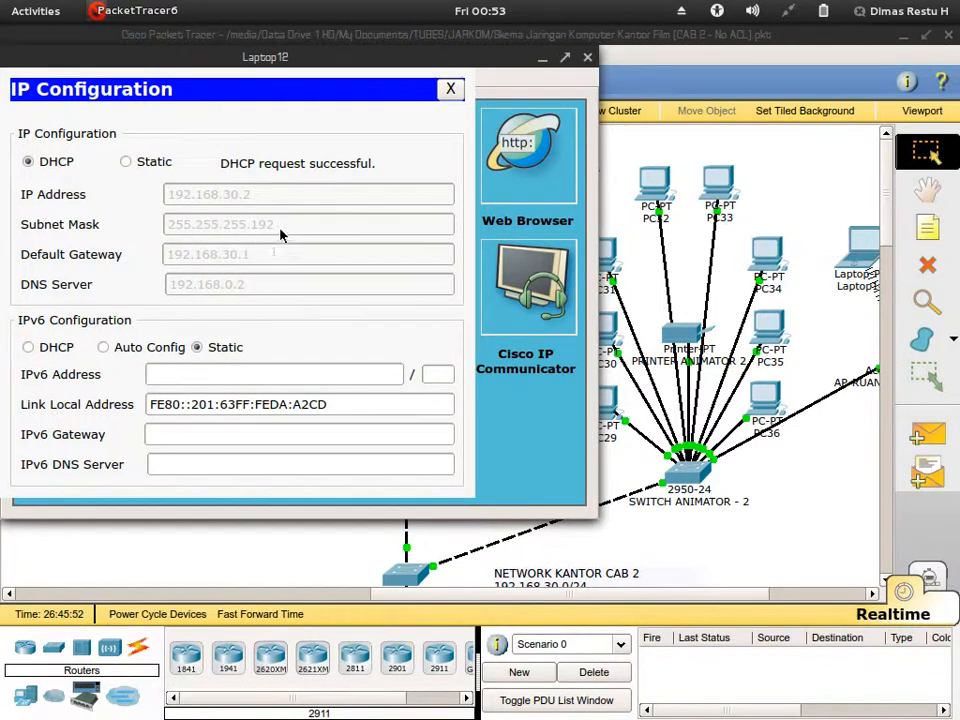
left_click(450, 88)
left_click(587, 57)
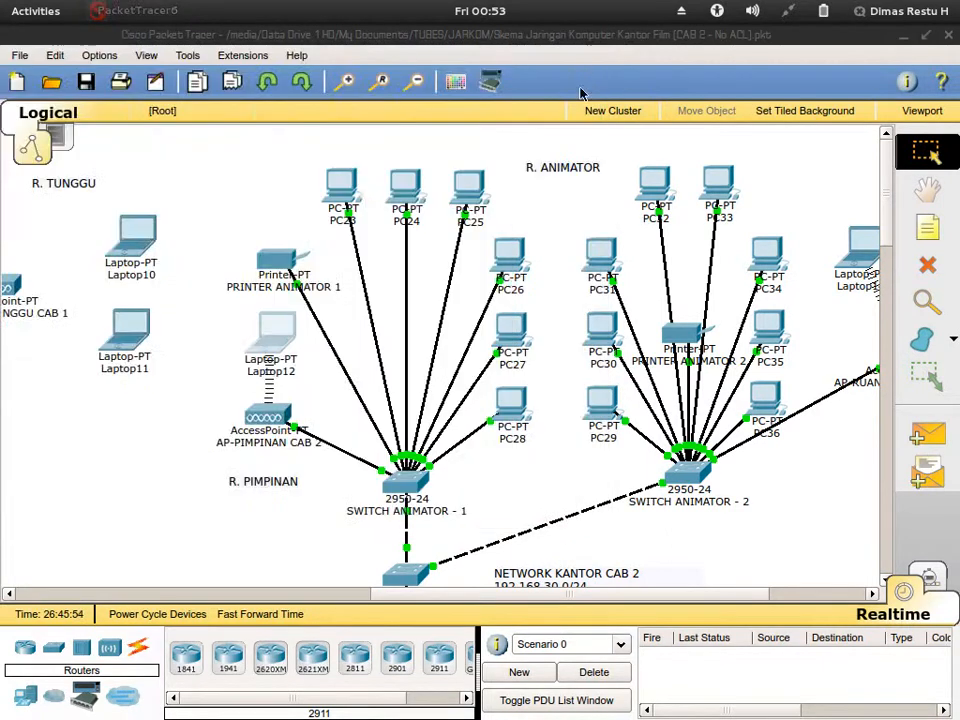
Check the router's interface summary, and set PC23 in R. ANIMATOR to get its IP configuration by DHCP
scroll(572, 148, "down", 3)
mouse_move(413, 508)
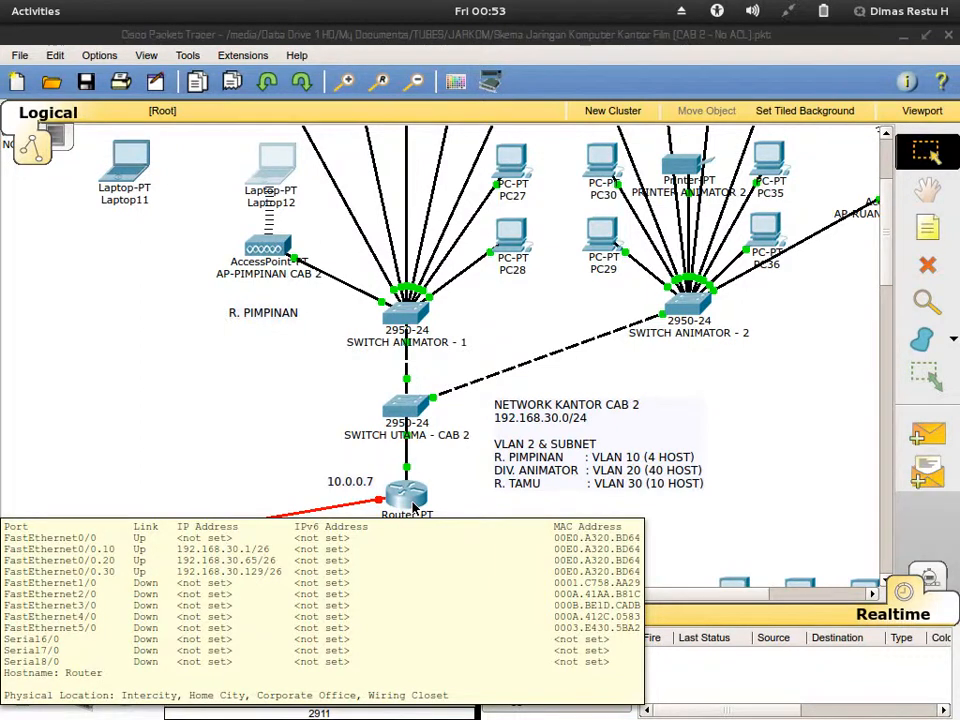
scroll(413, 508, "up", 5)
left_click(345, 206)
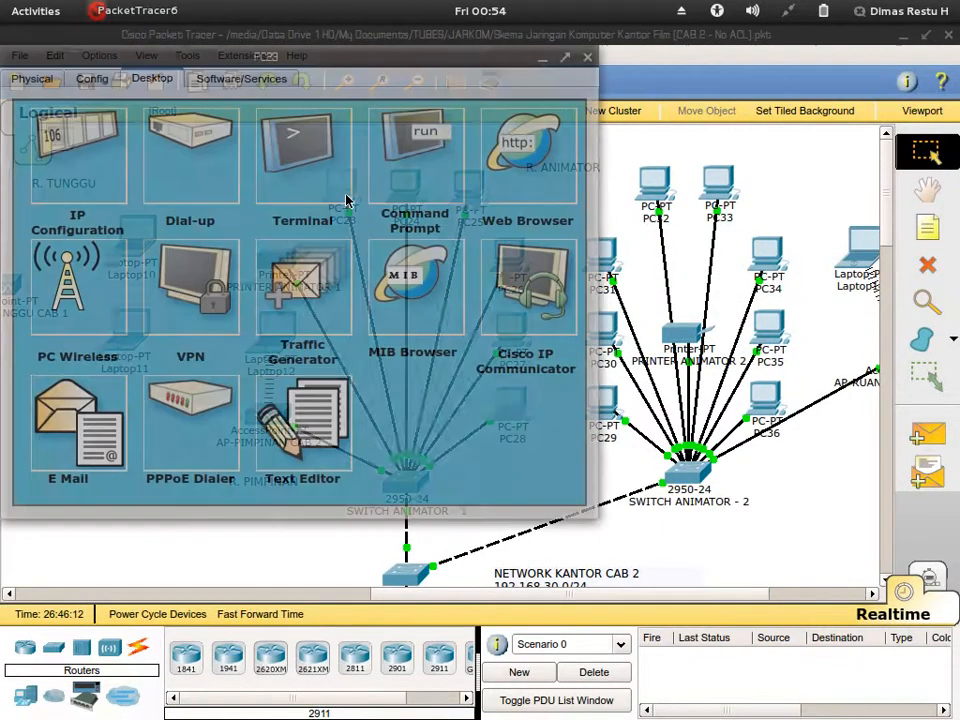
left_click(75, 165)
left_click(62, 163)
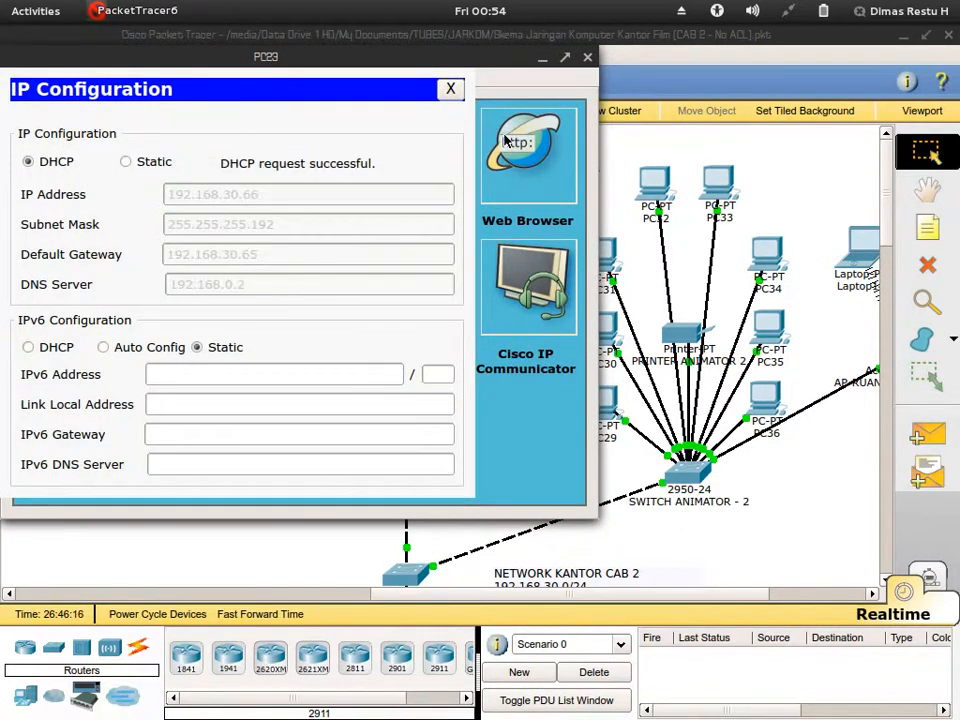
left_click(450, 90)
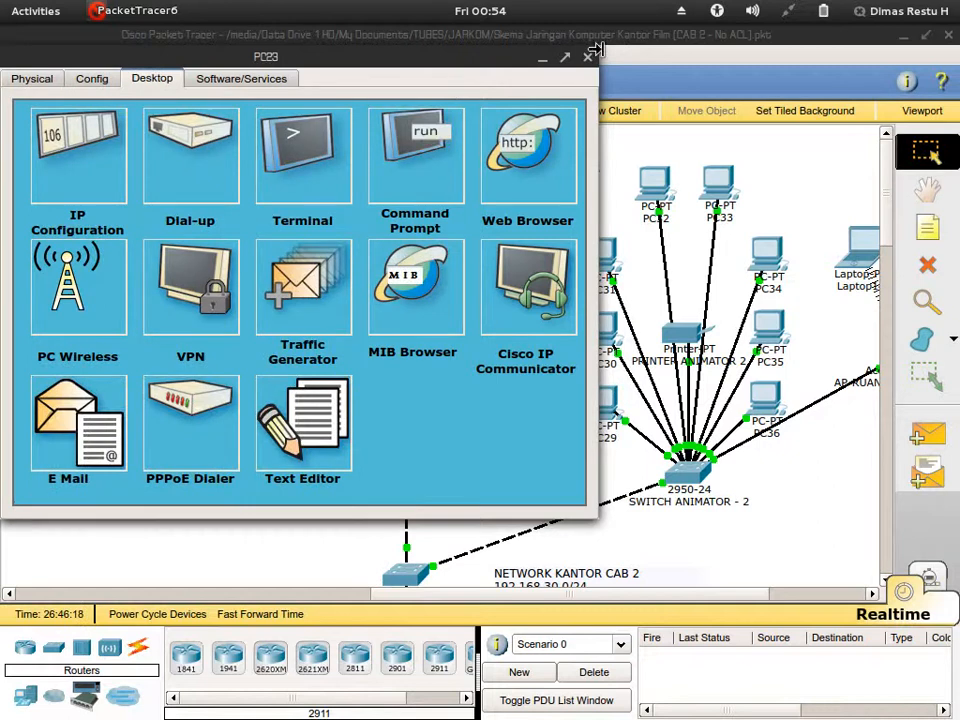
left_click(587, 57)
Set PC24 in R. ANIMATOR to obtain its IP configuration by DHCP and close its window
left_click(405, 189)
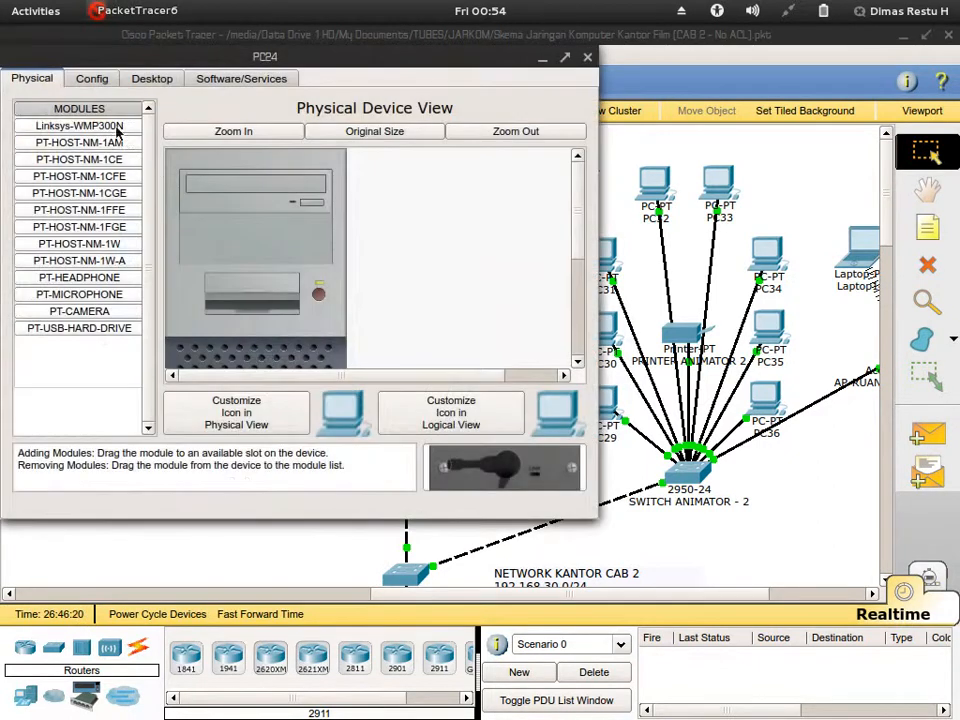
left_click(160, 84)
left_click(86, 156)
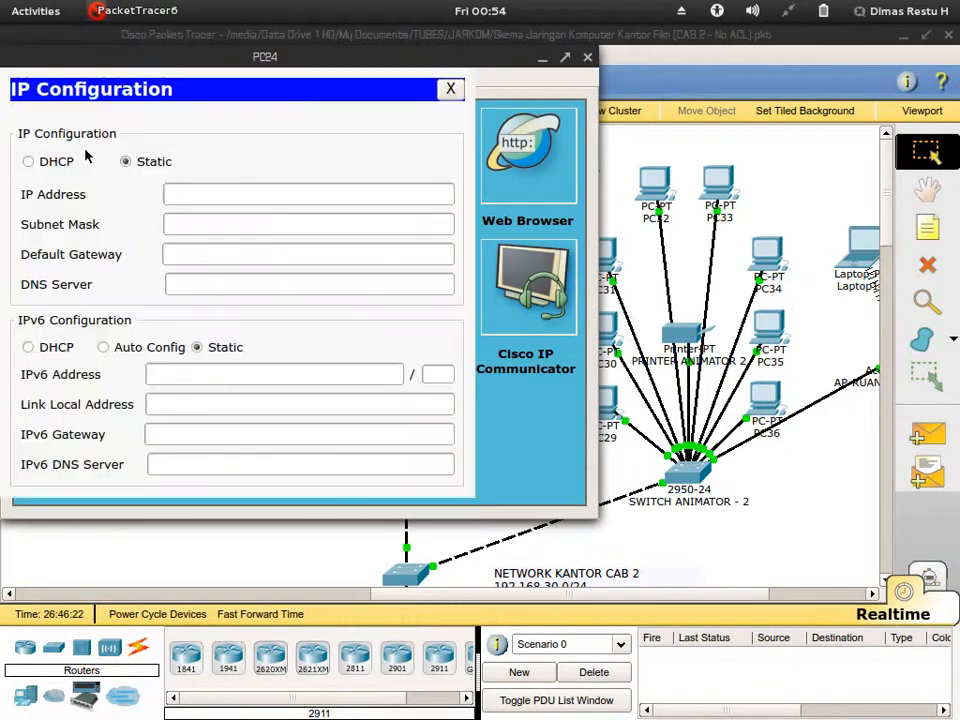
left_click(28, 161)
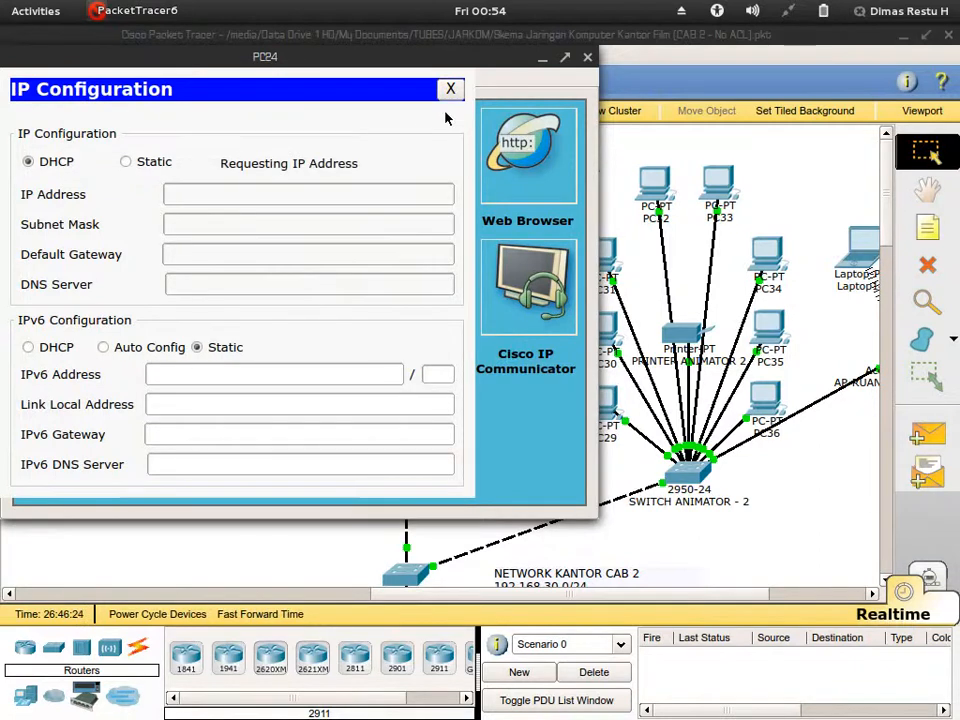
left_click(450, 89)
left_click(587, 57)
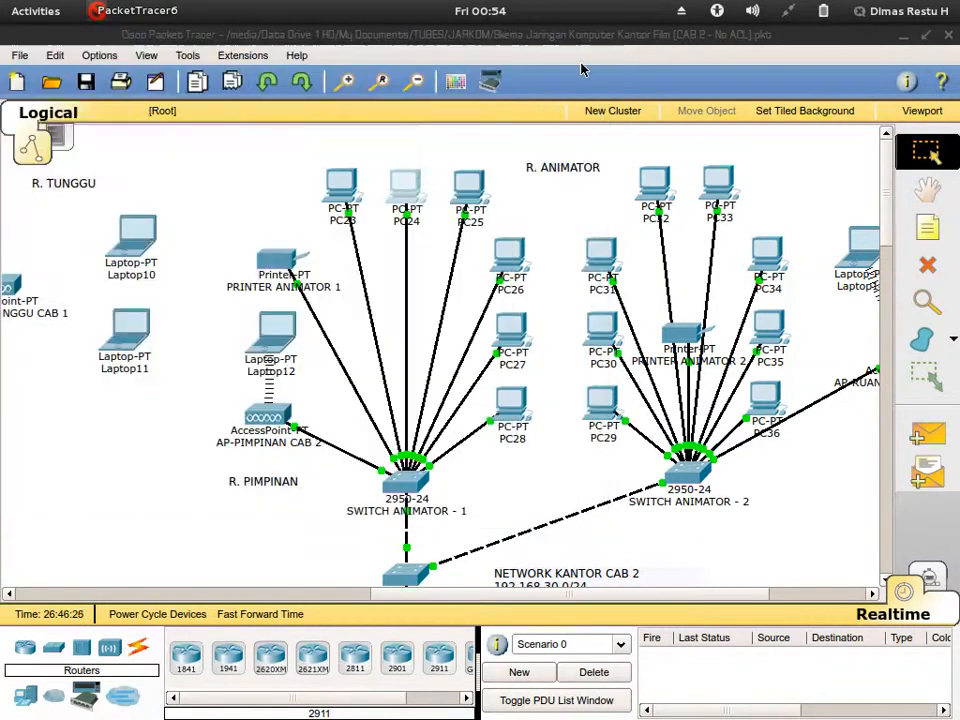
Set PC25 in R. ANIMATOR to obtain its IP configuration by DHCP and close its window
left_click(466, 190)
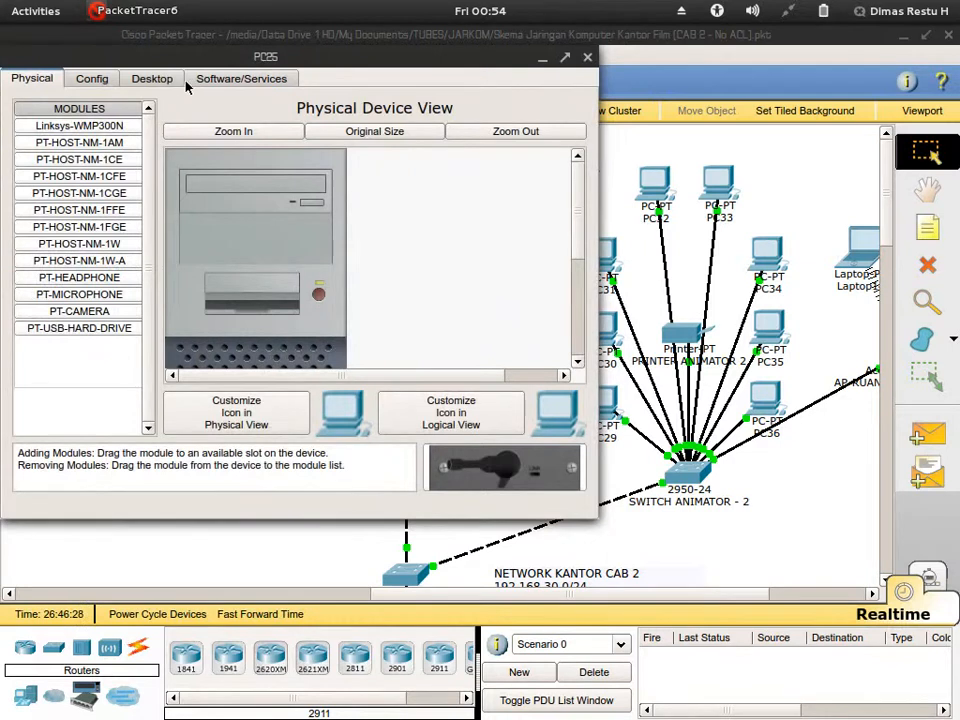
left_click(150, 78)
left_click(93, 140)
left_click(40, 161)
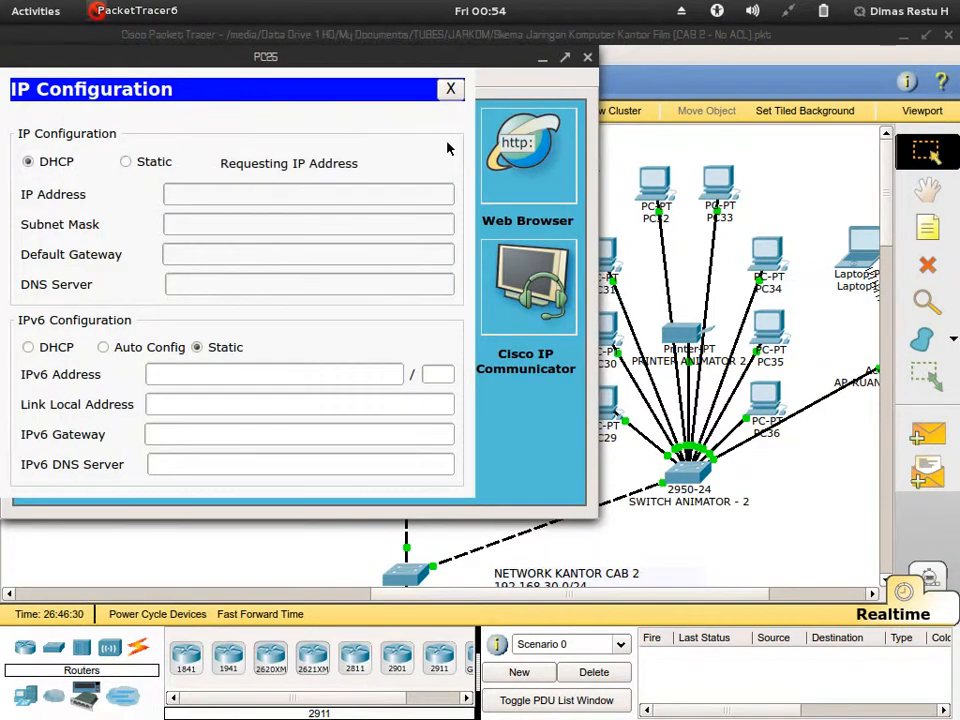
left_click(450, 89)
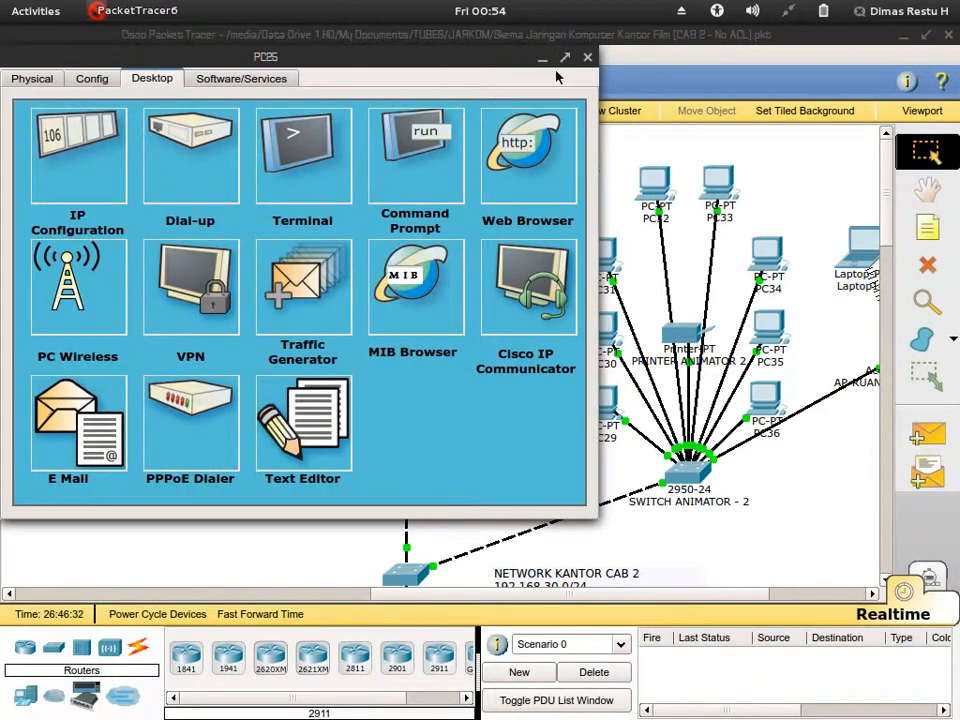
left_click(587, 57)
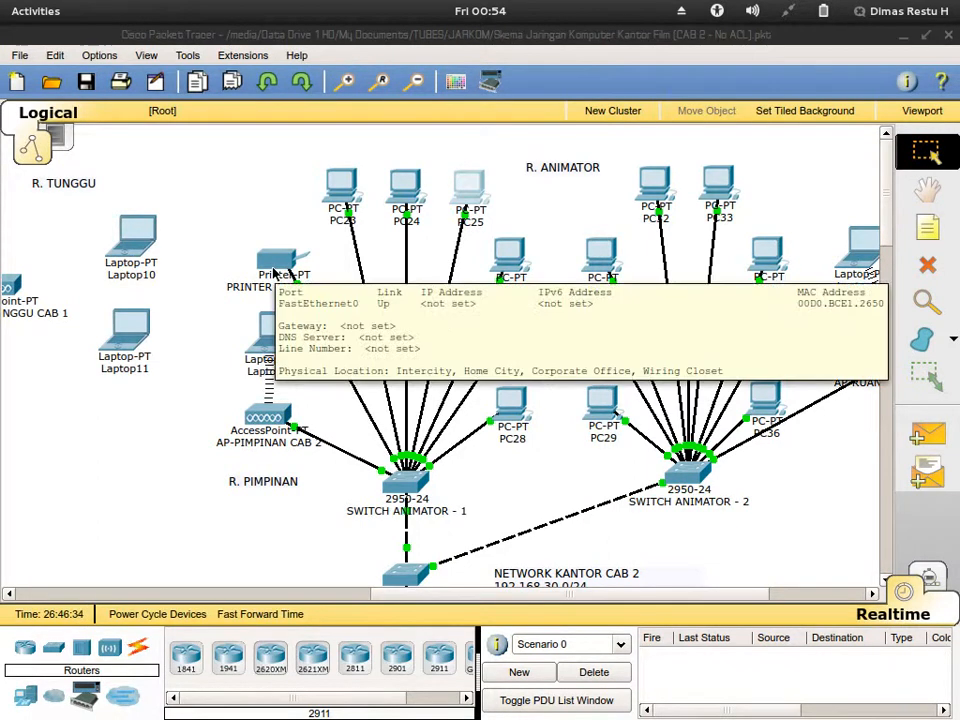
Set PRINTER ANIMATOR 1 to obtain its gateway and DNS server by DHCP
left_click(274, 275)
left_click(108, 82)
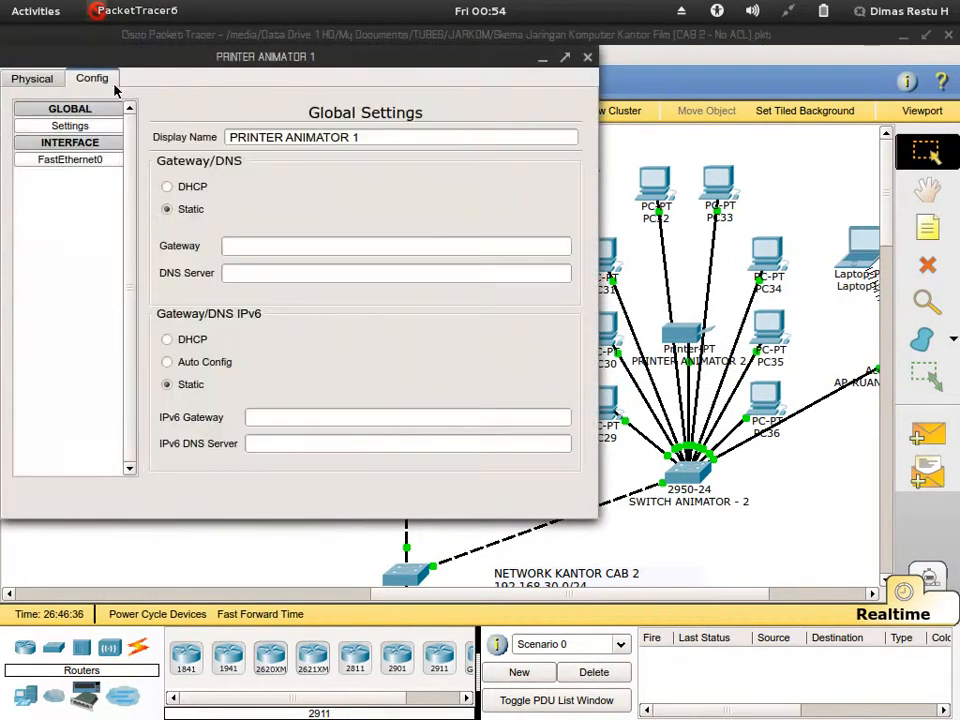
left_click(186, 187)
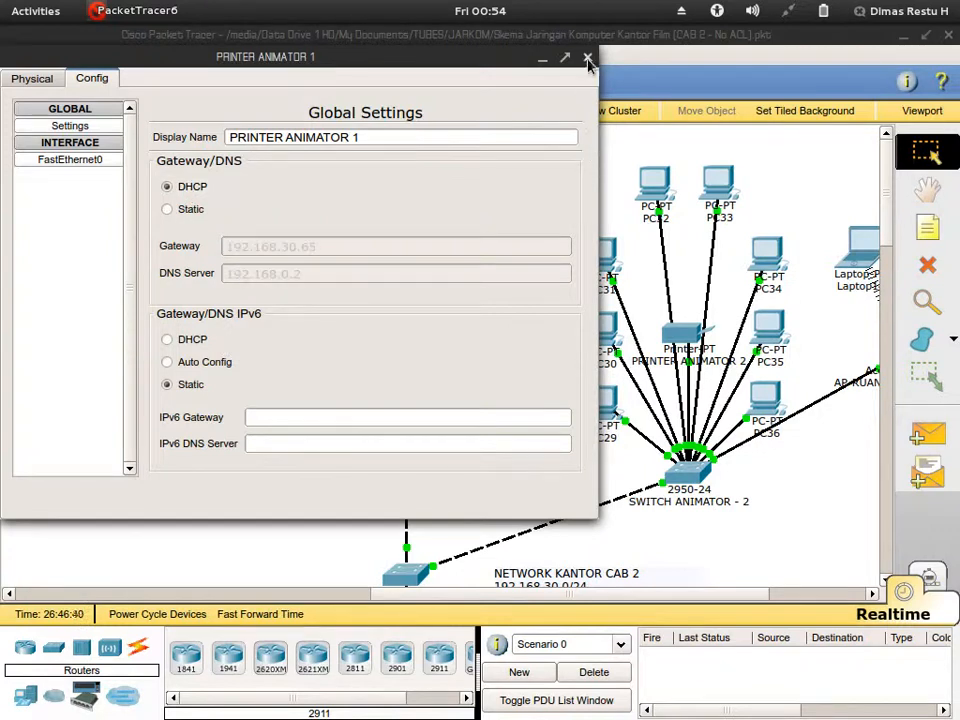
left_click(587, 57)
Check the gateway and DNS settings that PC25 received through DHCP
left_click(470, 190)
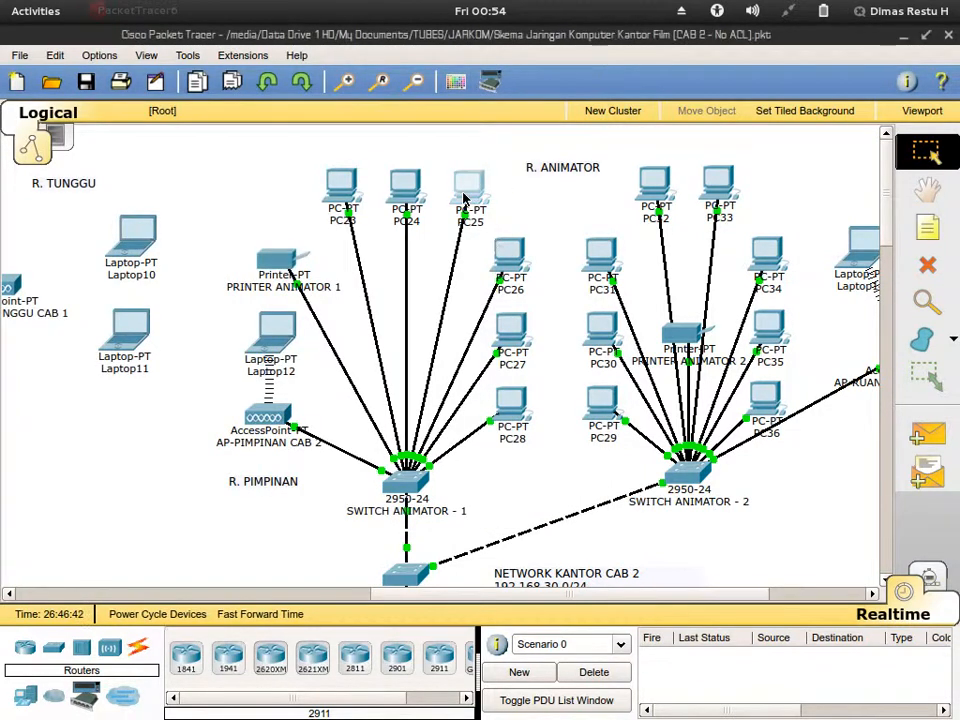
left_click(92, 78)
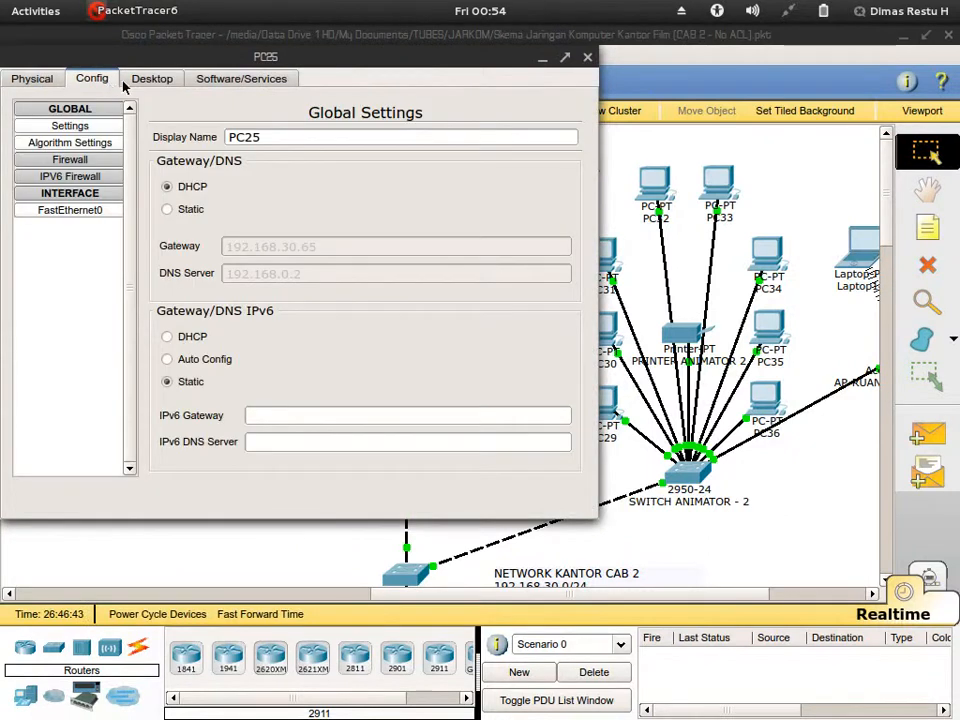
left_click(152, 78)
left_click(587, 57)
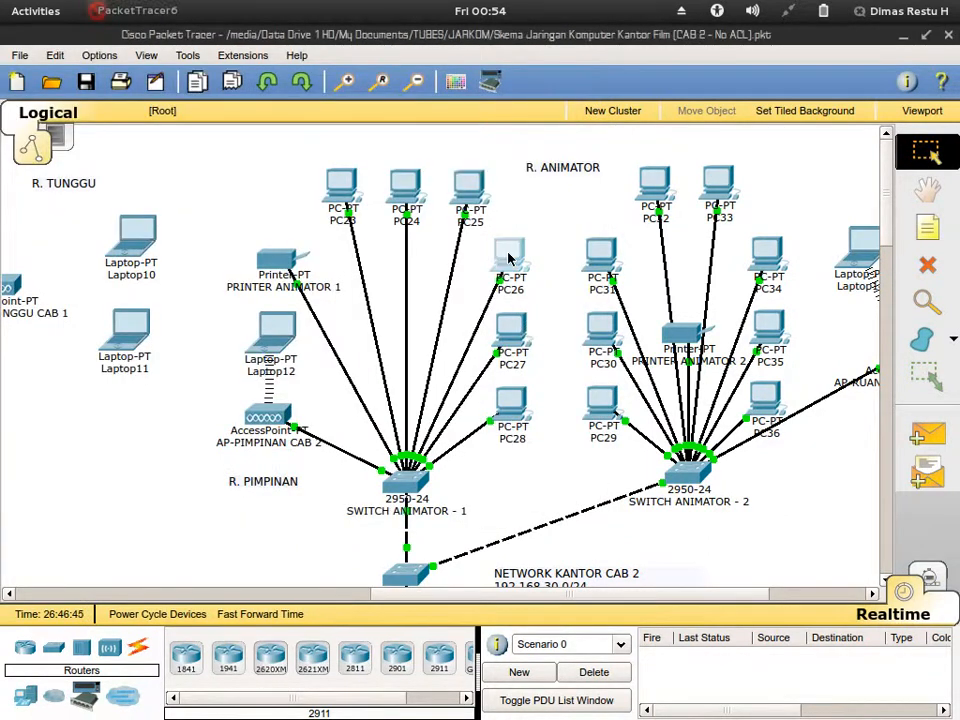
Set PC26 in R. ANIMATOR to obtain its IP configuration by DHCP and close its window
left_click(510, 252)
left_click(100, 78)
left_click(135, 81)
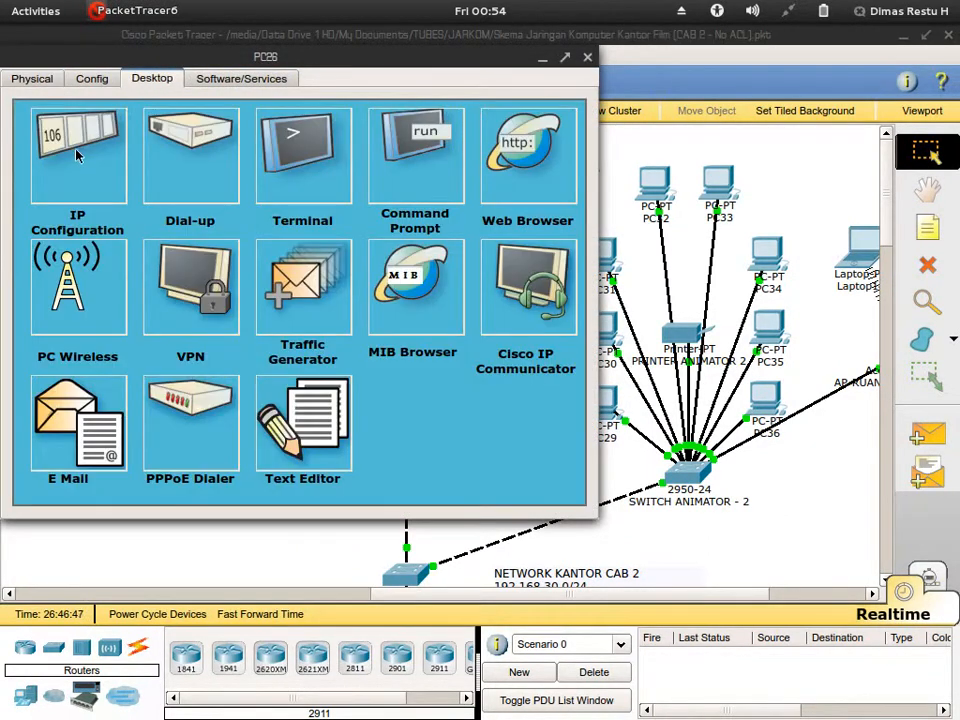
left_click(62, 128)
left_click(28, 161)
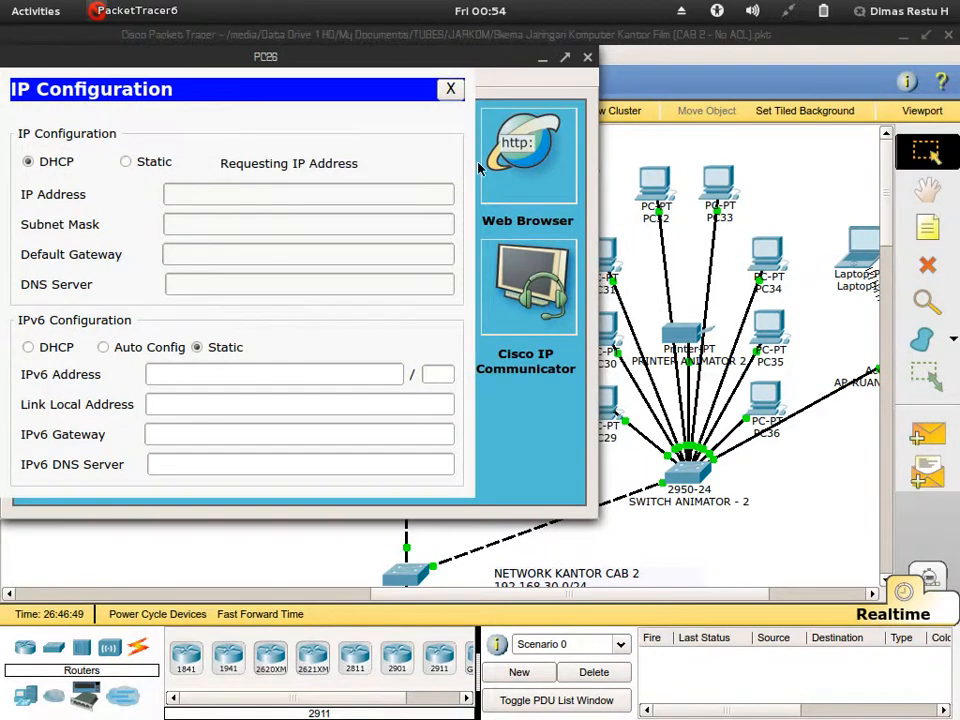
left_click(455, 89)
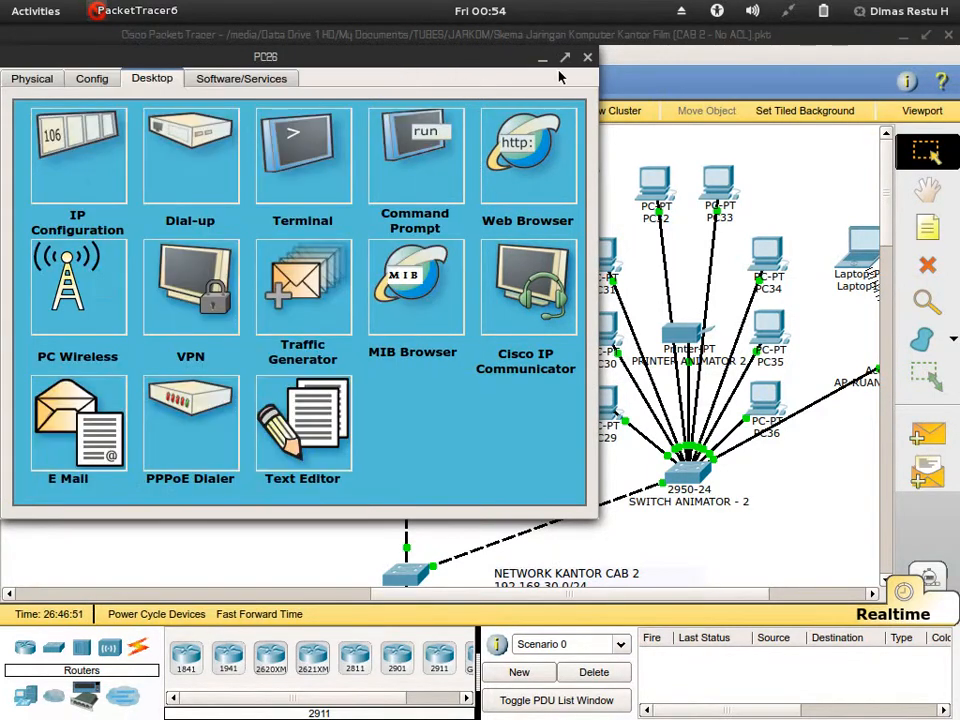
left_click(587, 57)
Set PC27 in R. ANIMATOR to obtain its IP configuration by DHCP and close its window
left_click(519, 327)
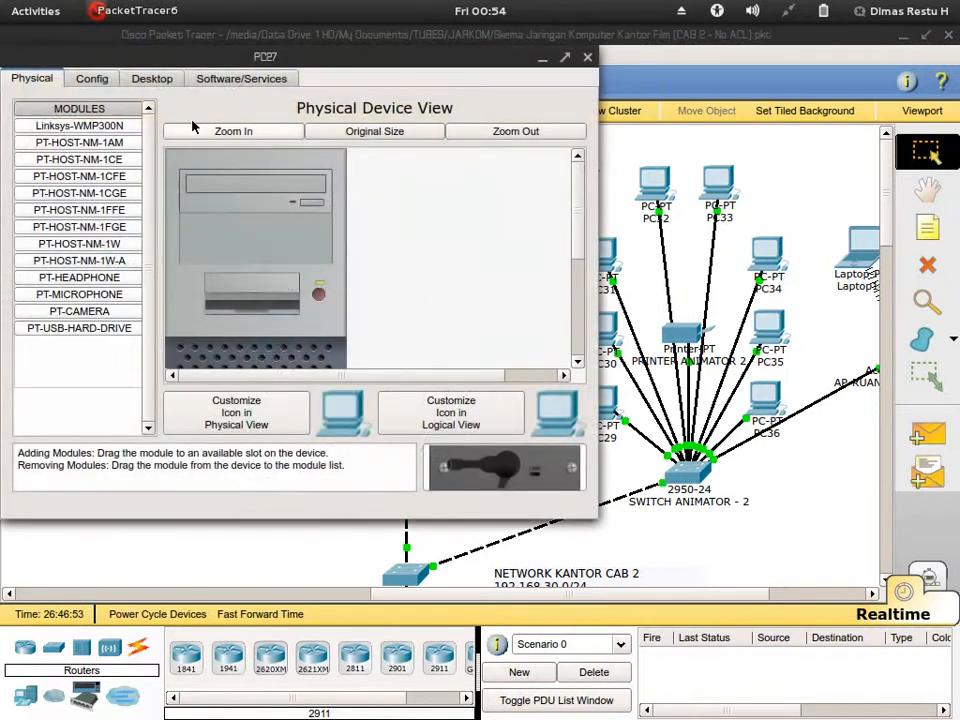
left_click(140, 79)
left_click(97, 185)
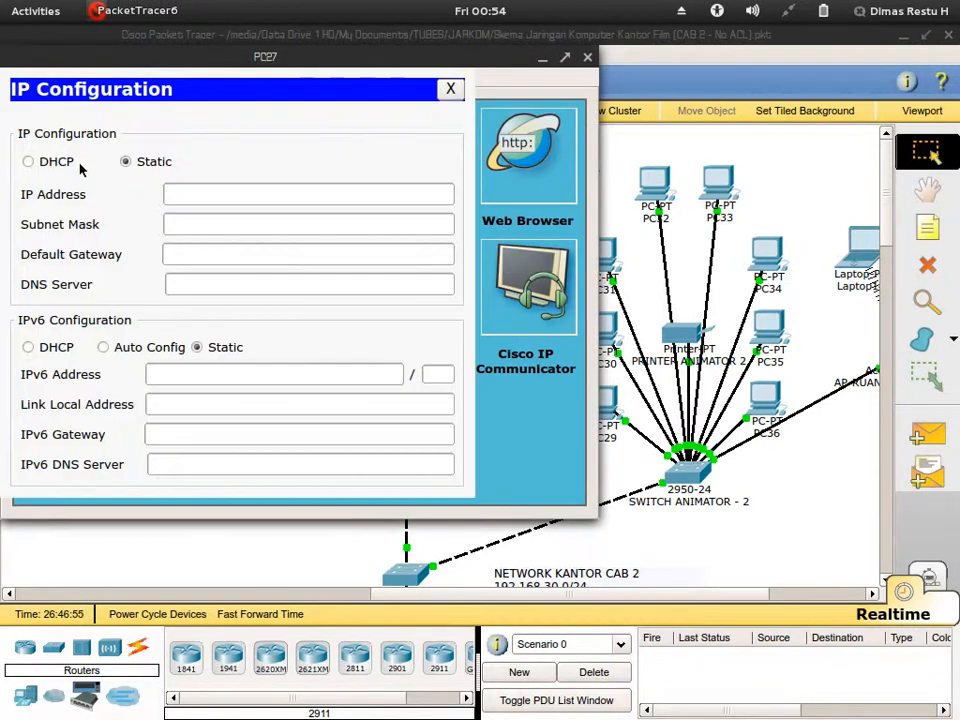
left_click(58, 163)
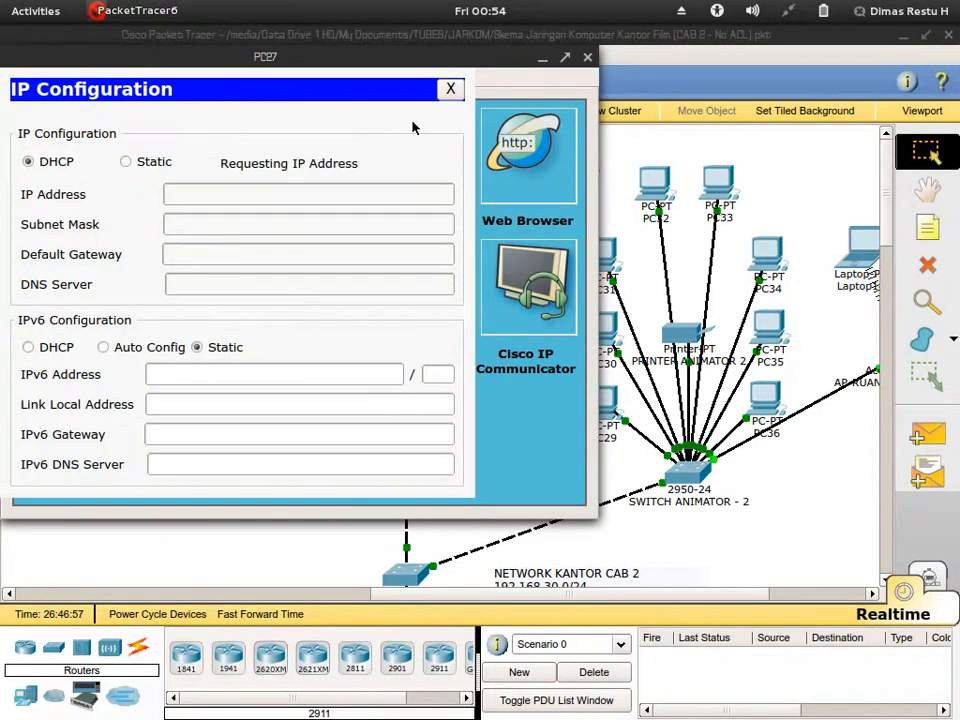
left_click(452, 92)
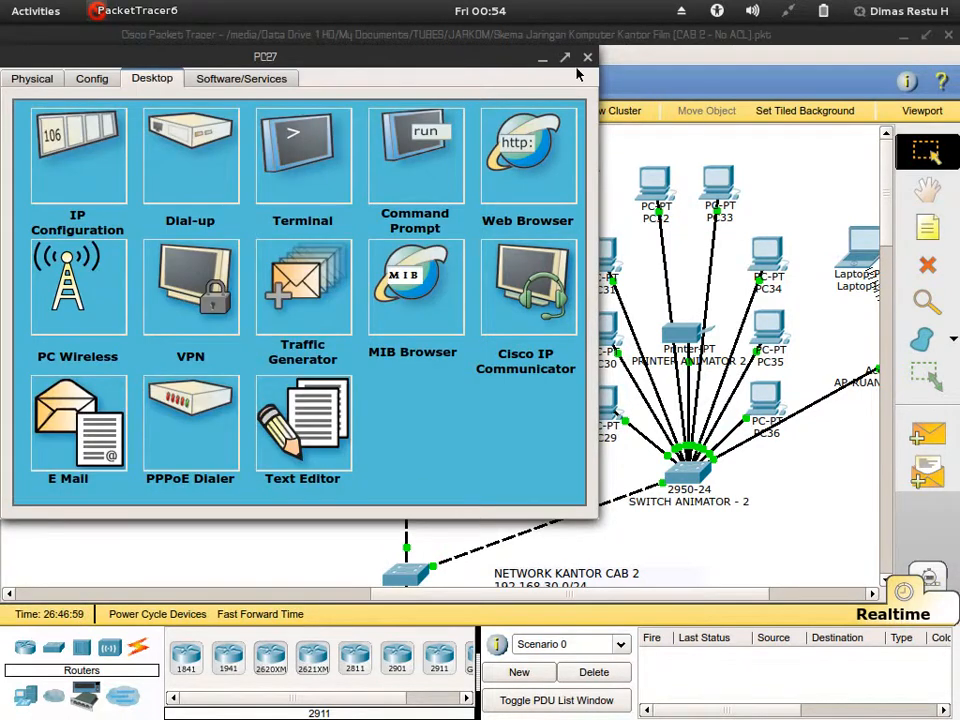
left_click(587, 57)
Set PC28 in R. ANIMATOR to obtain its IP configuration by DHCP and close its window
left_click(505, 385)
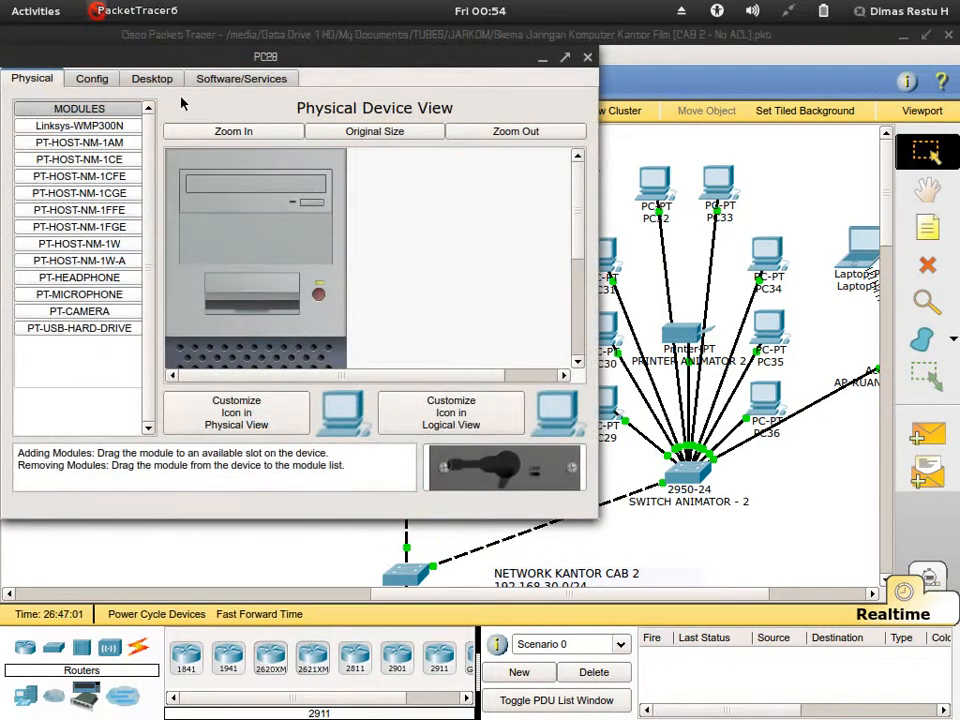
left_click(145, 79)
left_click(78, 183)
left_click(92, 164)
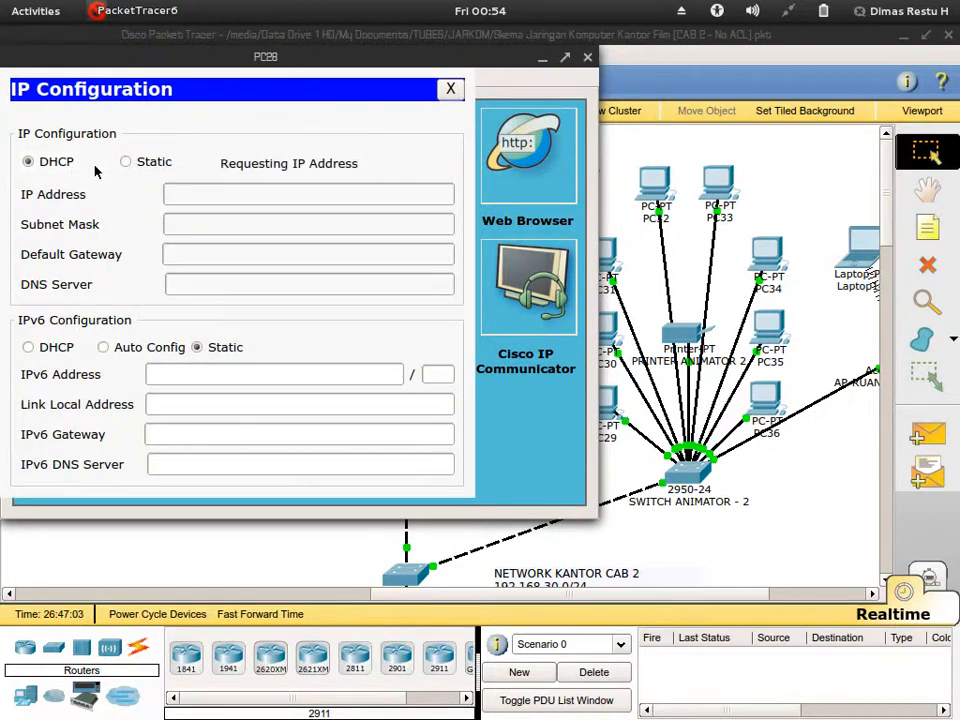
left_click(451, 90)
left_click(587, 59)
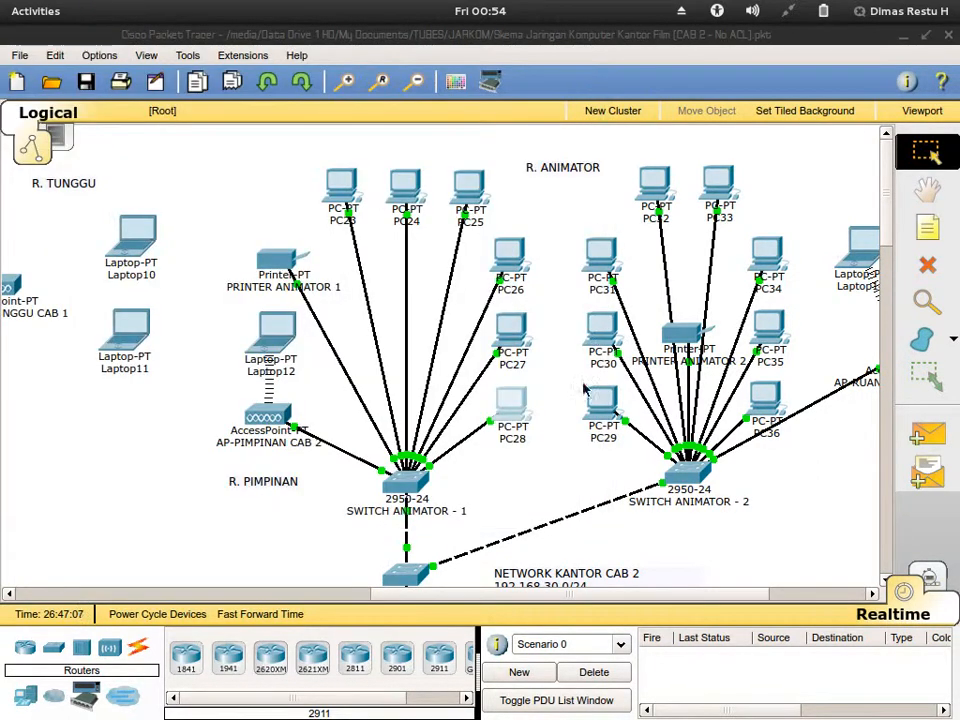
Set PC32, connected to SWITCH ANIMATOR - 2, to obtain its IP configuration by DHCP and close its window
left_click_drag(431, 594, 540, 592)
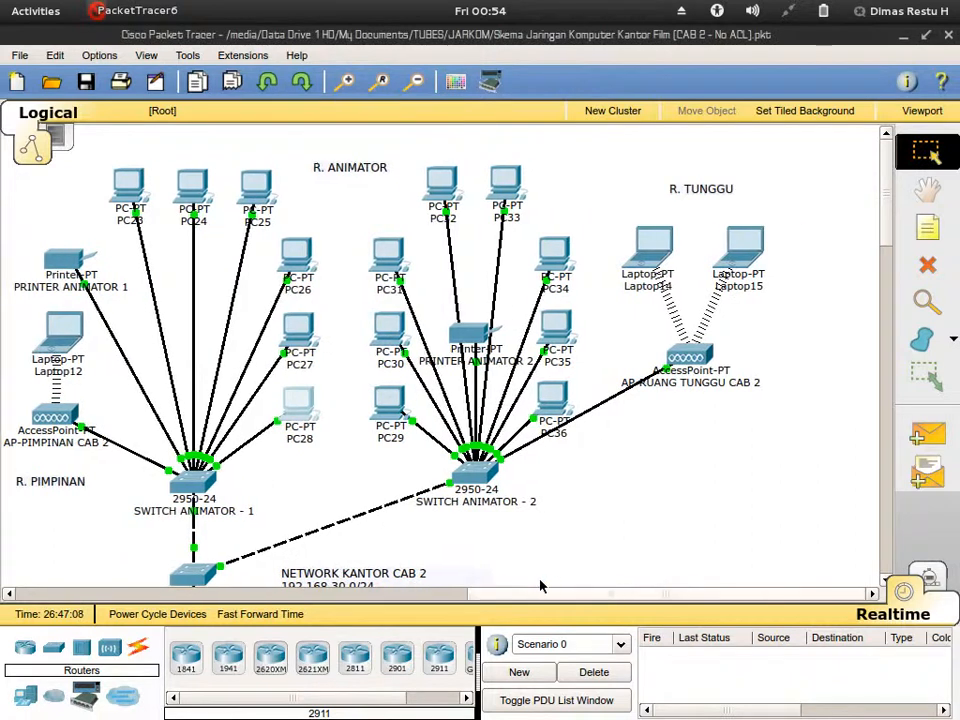
left_click(441, 195)
left_click(166, 82)
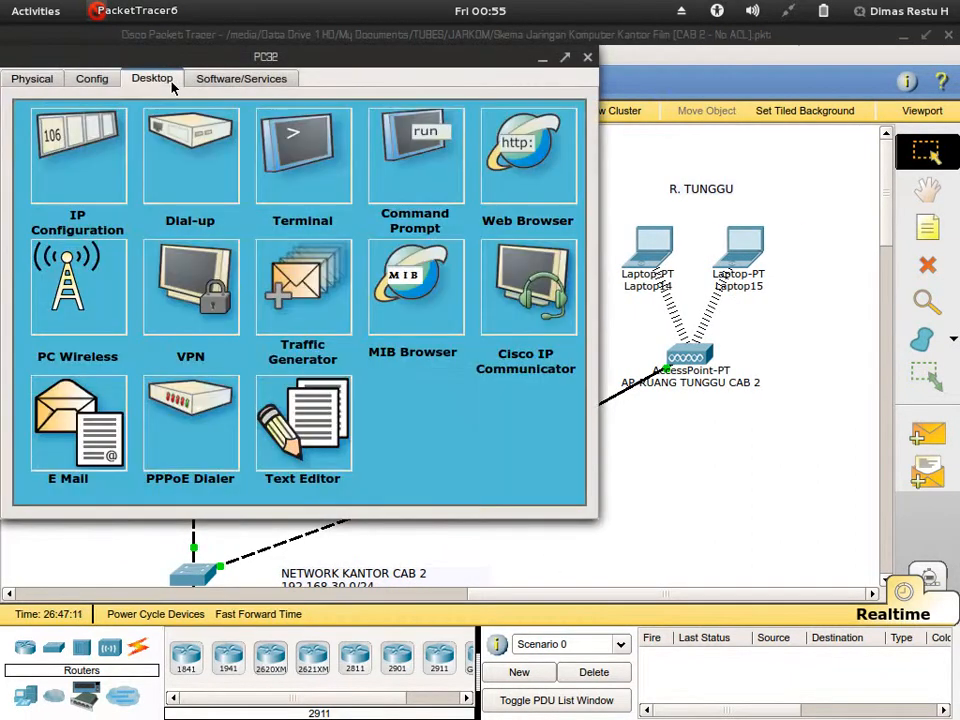
left_click(86, 160)
left_click(30, 161)
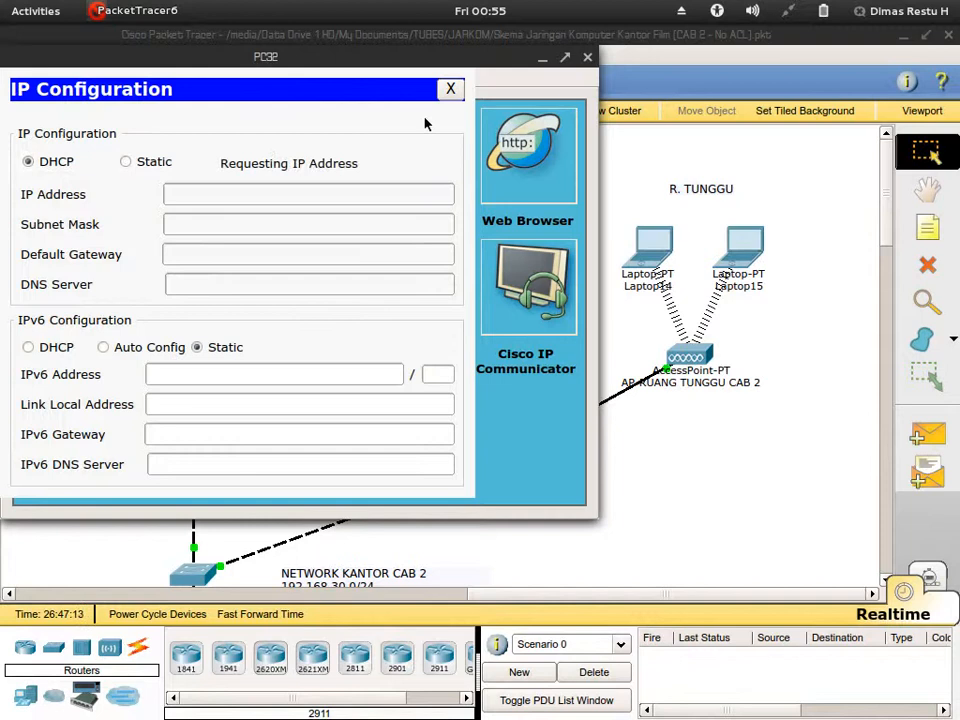
left_click(450, 89)
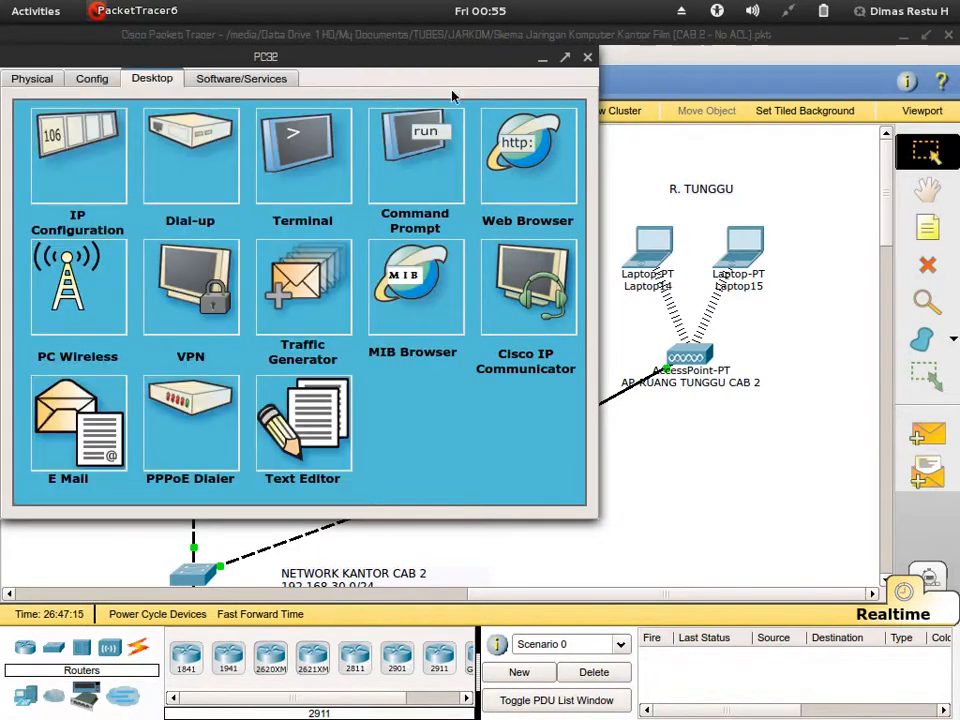
left_click(588, 57)
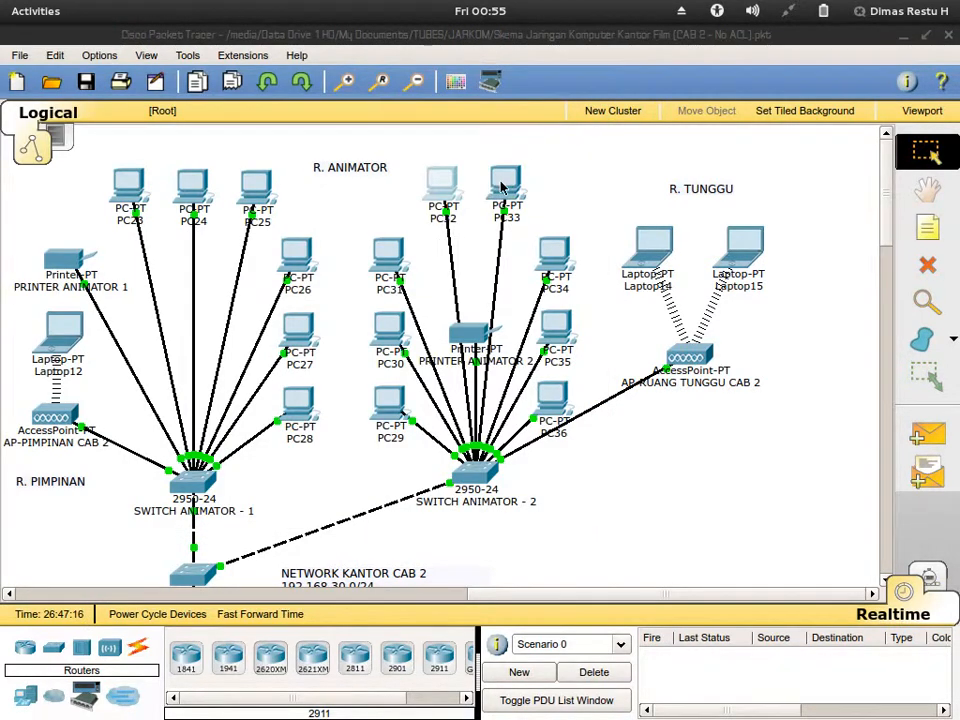
Set PC31, connected to SWITCH ANIMATOR - 2, to obtain its IP configuration by DHCP and close its window
left_click(390, 255)
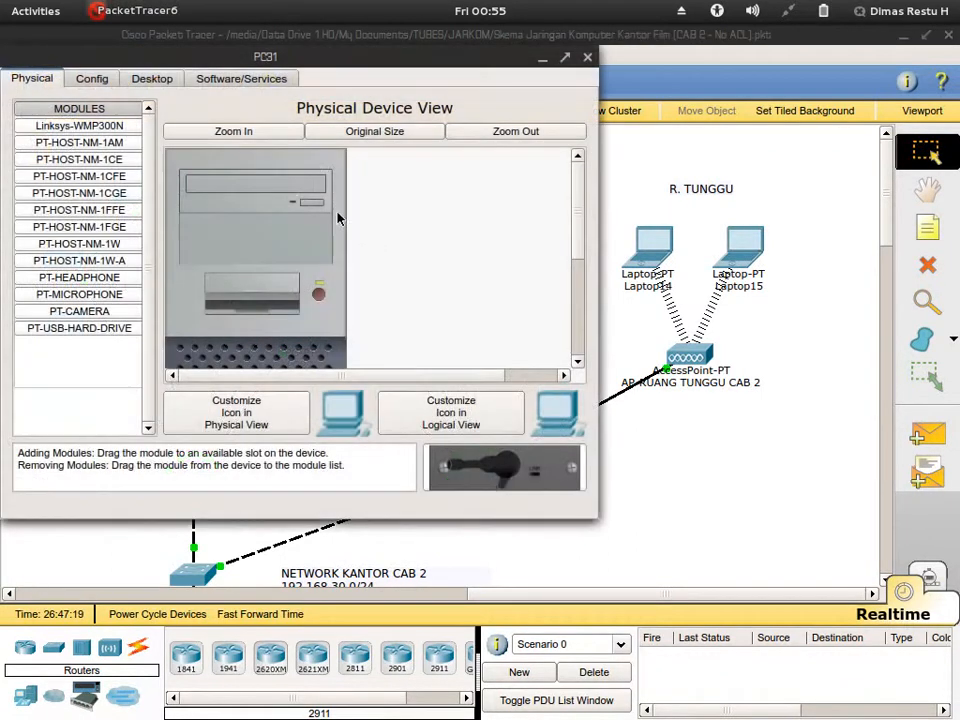
left_click(152, 82)
left_click(65, 163)
left_click(30, 162)
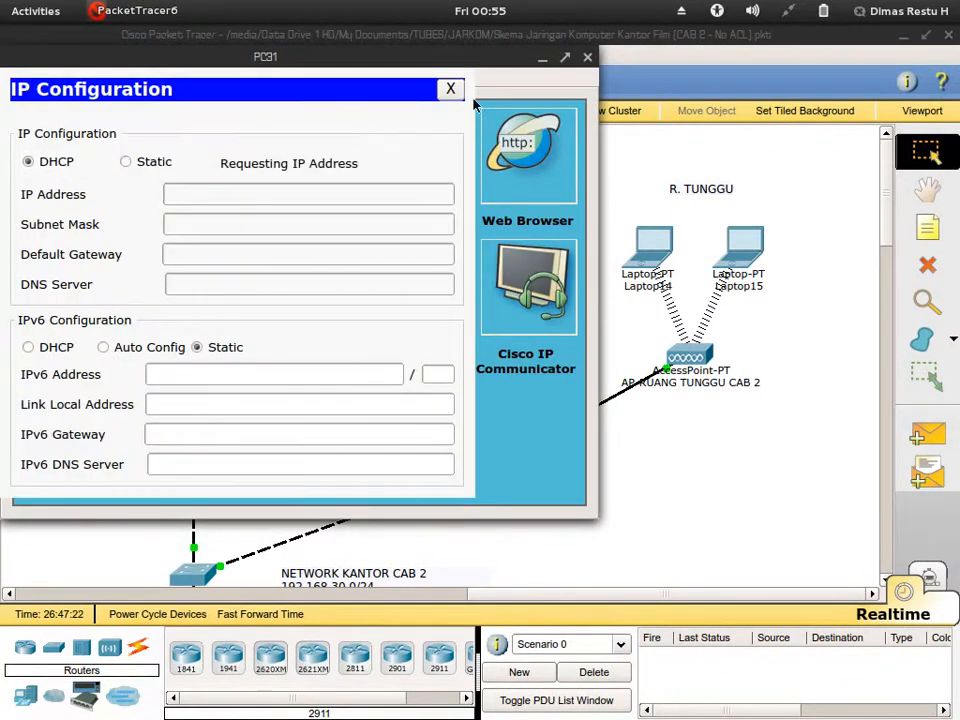
left_click(588, 57)
Set PC30, connected to SWITCH ANIMATOR - 2, to obtain its IP configuration by DHCP and close its window
left_click(386, 320)
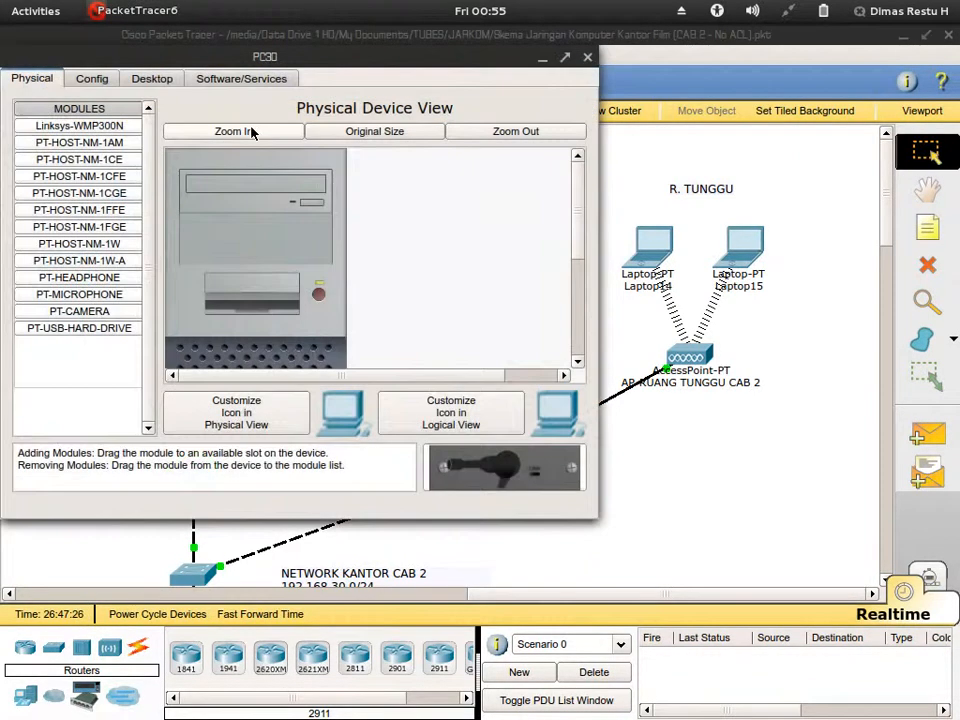
left_click(84, 80)
left_click(152, 80)
left_click(94, 160)
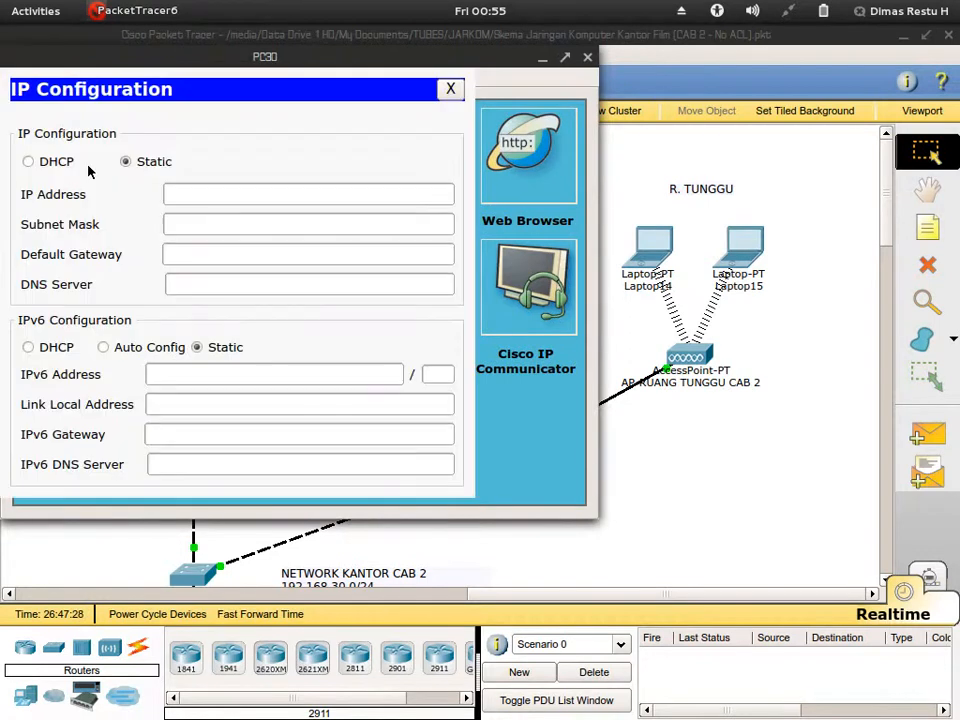
left_click(29, 162)
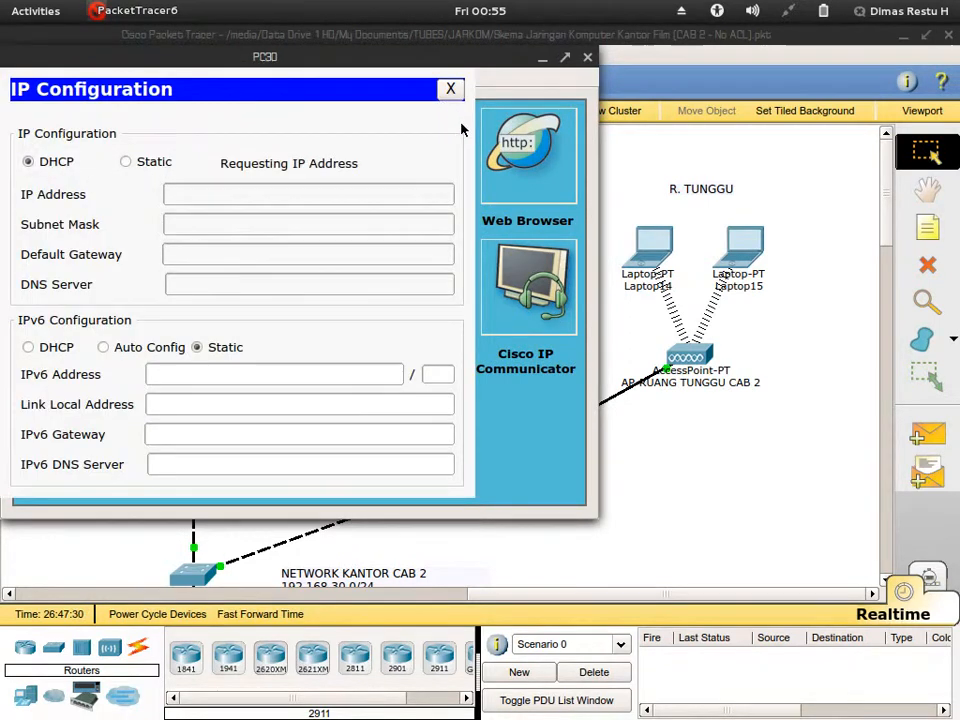
left_click(450, 88)
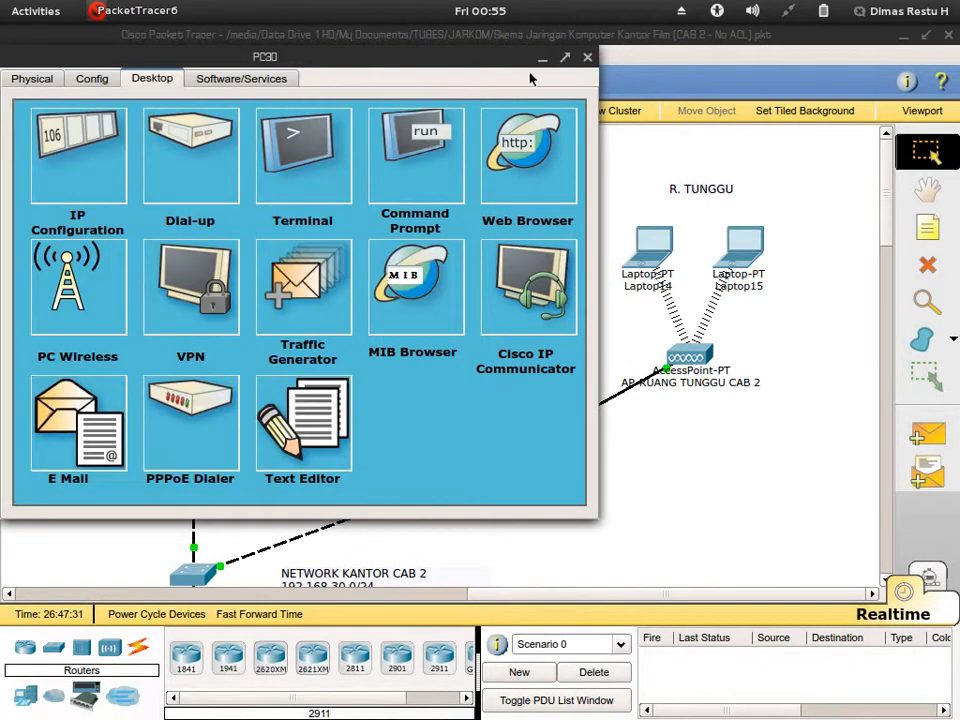
left_click(588, 60)
Set PC29, connected to SWITCH ANIMATOR - 2, to obtain its IP configuration by DHCP and close its window
left_click(388, 396)
left_click(94, 80)
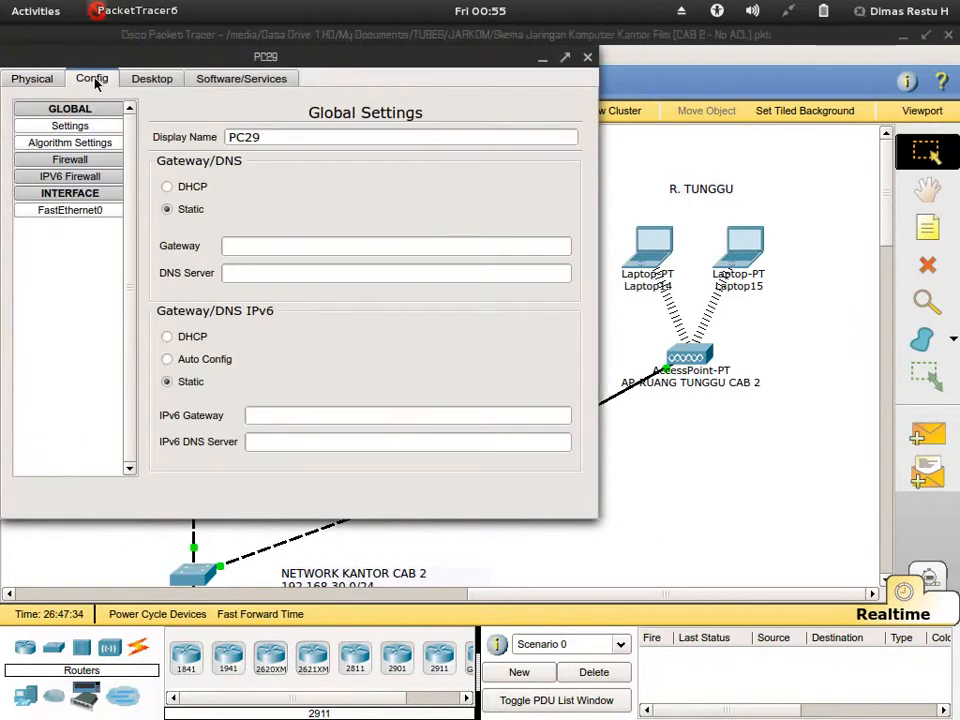
left_click(152, 79)
left_click(102, 162)
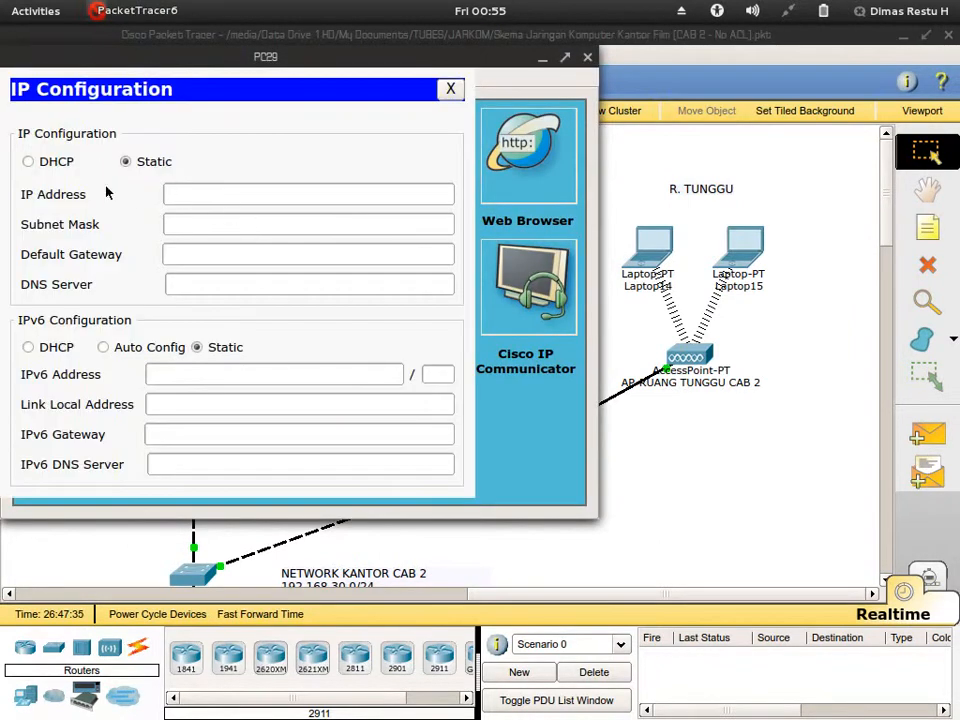
left_click(30, 161)
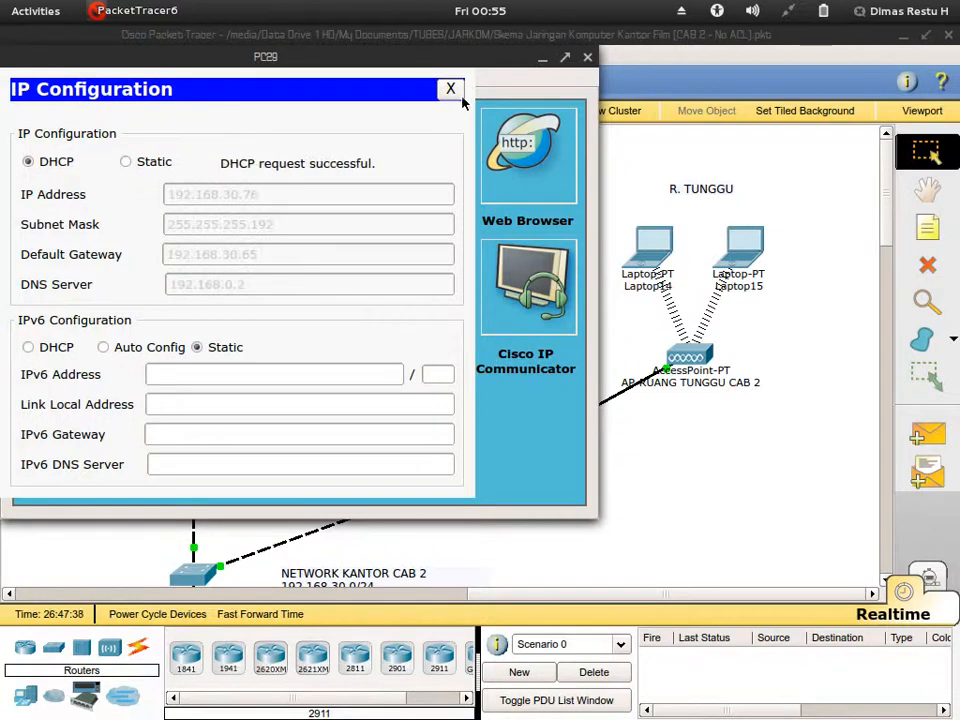
left_click(450, 89)
left_click(586, 59)
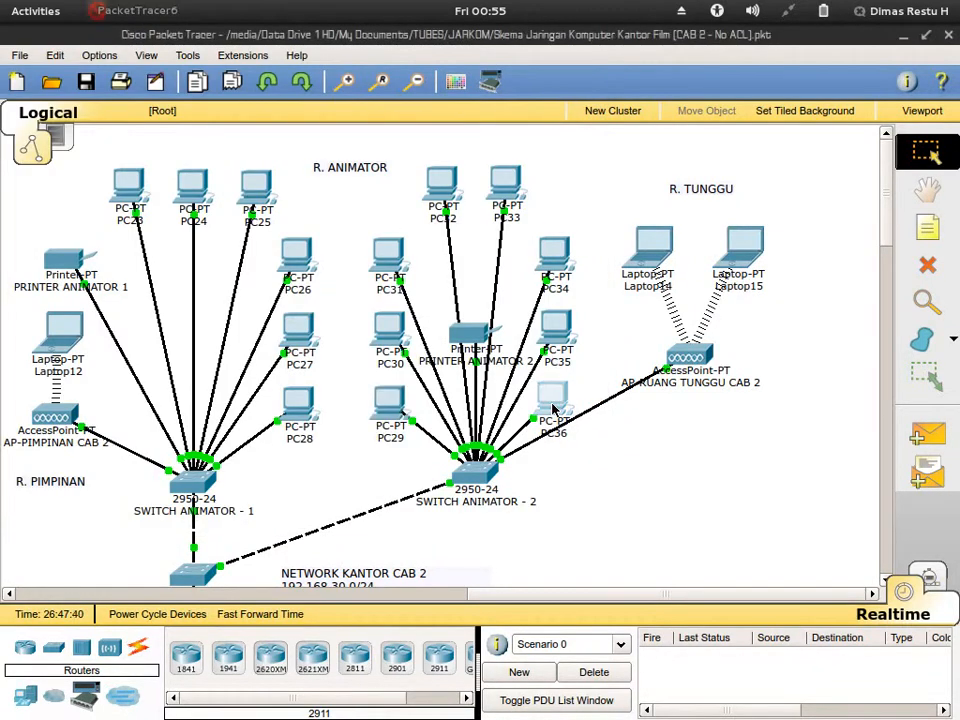
Set PC36, connected to SWITCH ANIMATOR - 2, to obtain its IP configuration by DHCP and close its window
left_click(553, 402)
left_click(148, 80)
left_click(82, 145)
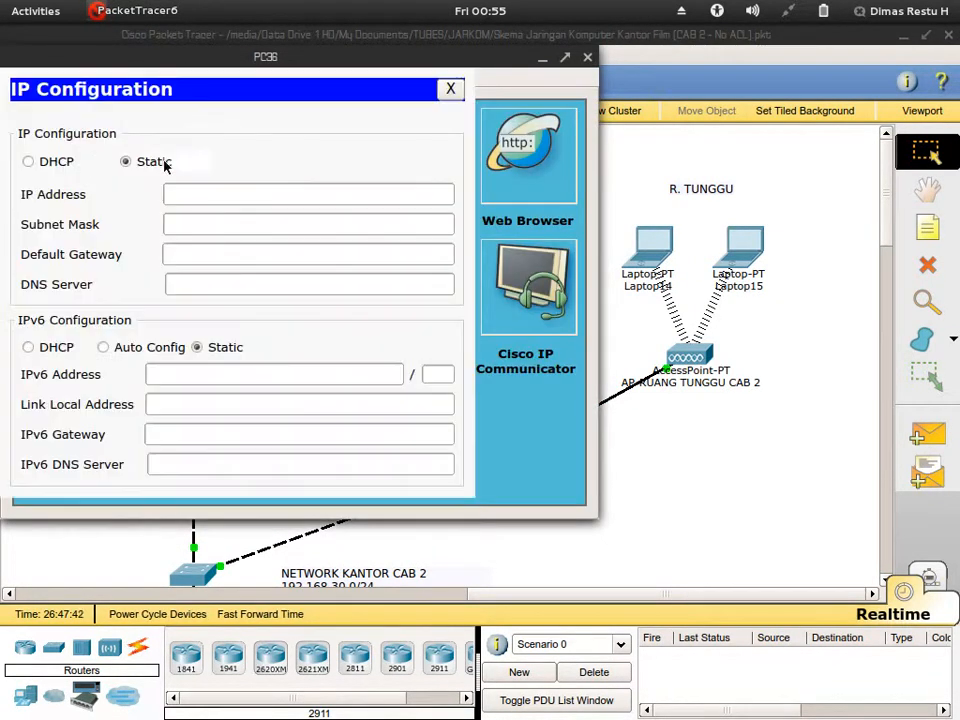
left_click(30, 162)
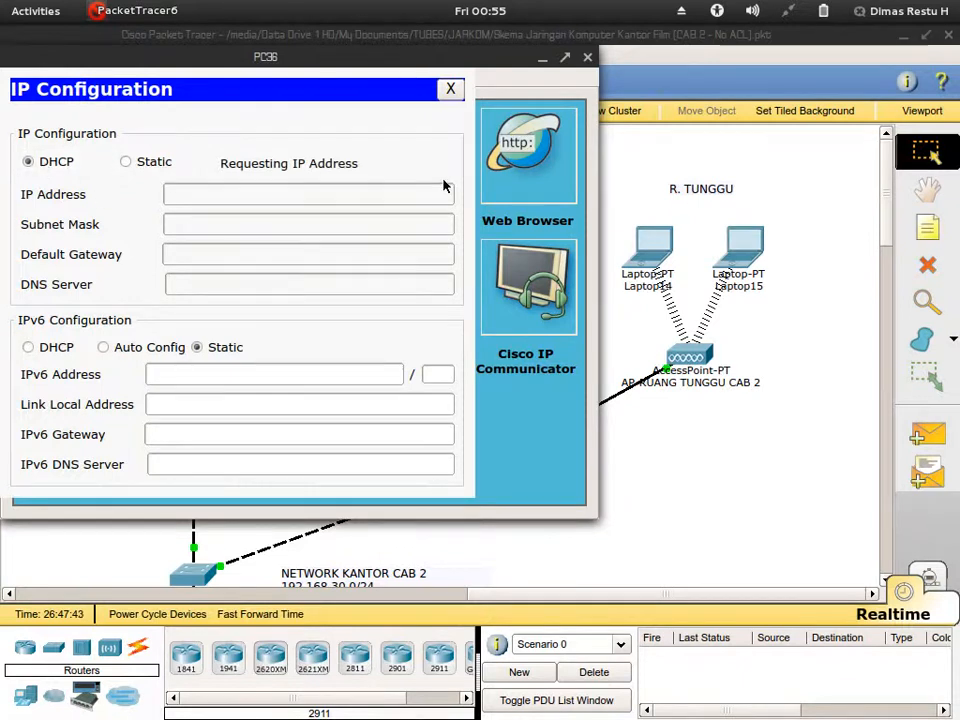
left_click(450, 89)
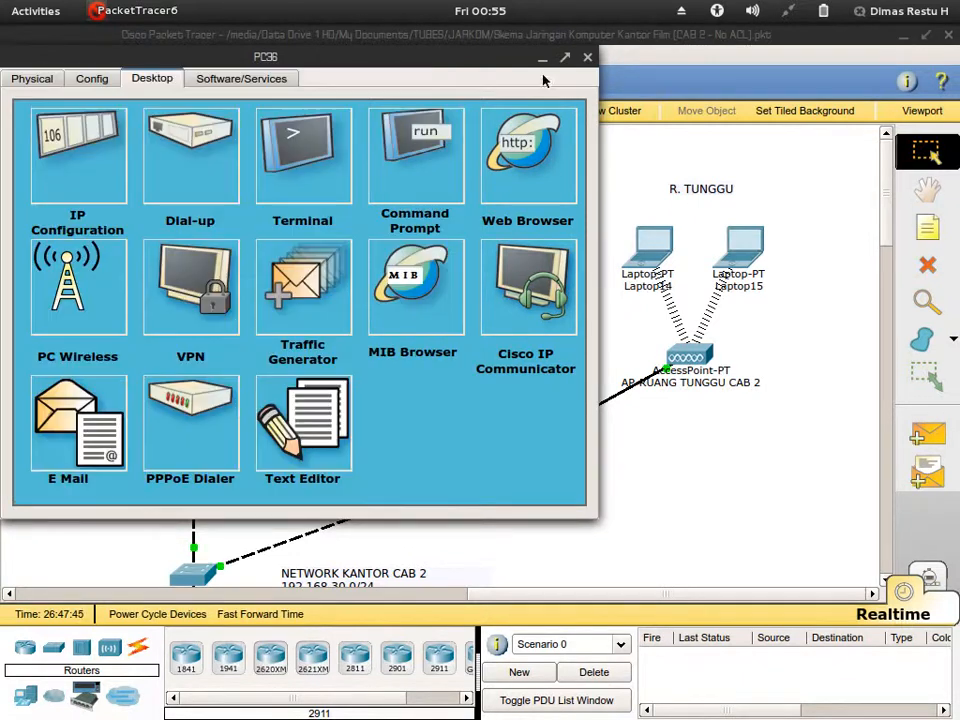
left_click(588, 57)
Set PC35, connected to SWITCH ANIMATOR - 2, to obtain its IP configuration by DHCP and close its window
left_click(555, 330)
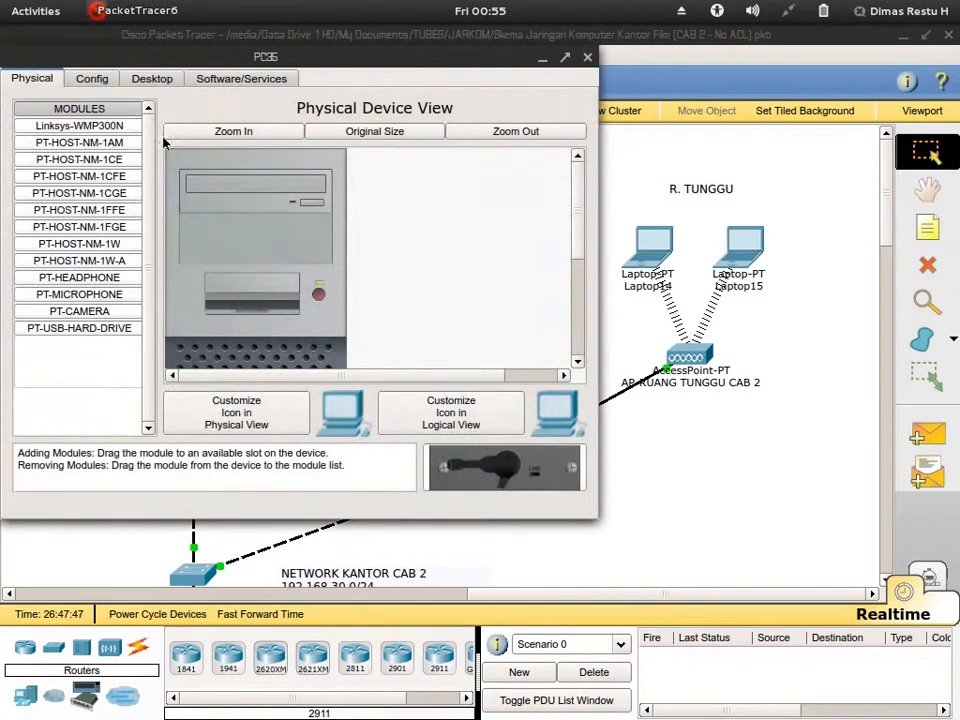
left_click(150, 78)
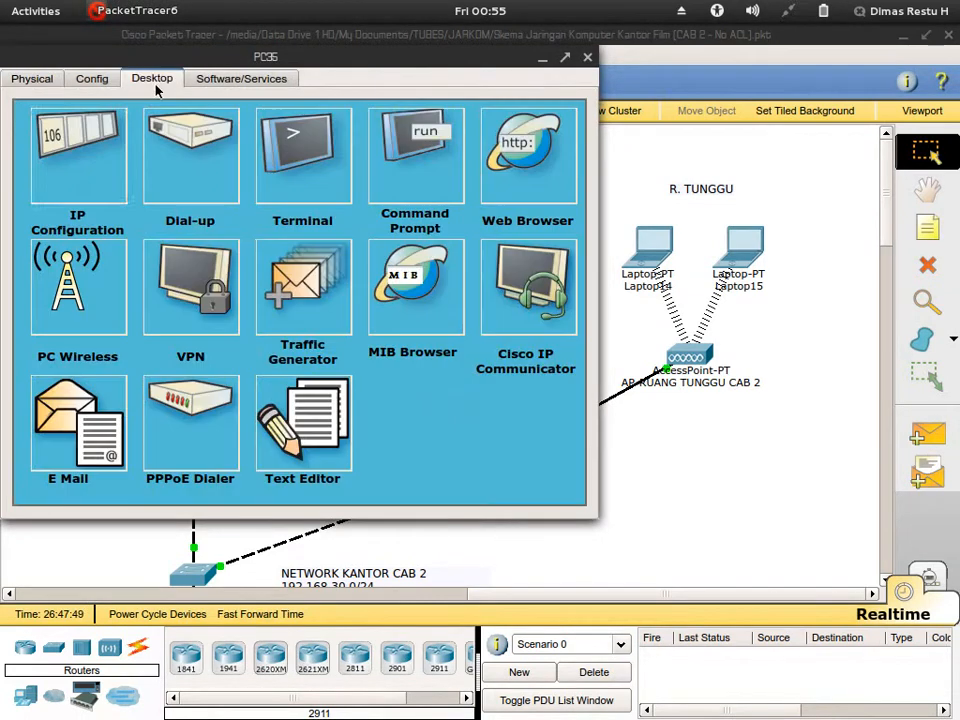
left_click(62, 120)
left_click(66, 163)
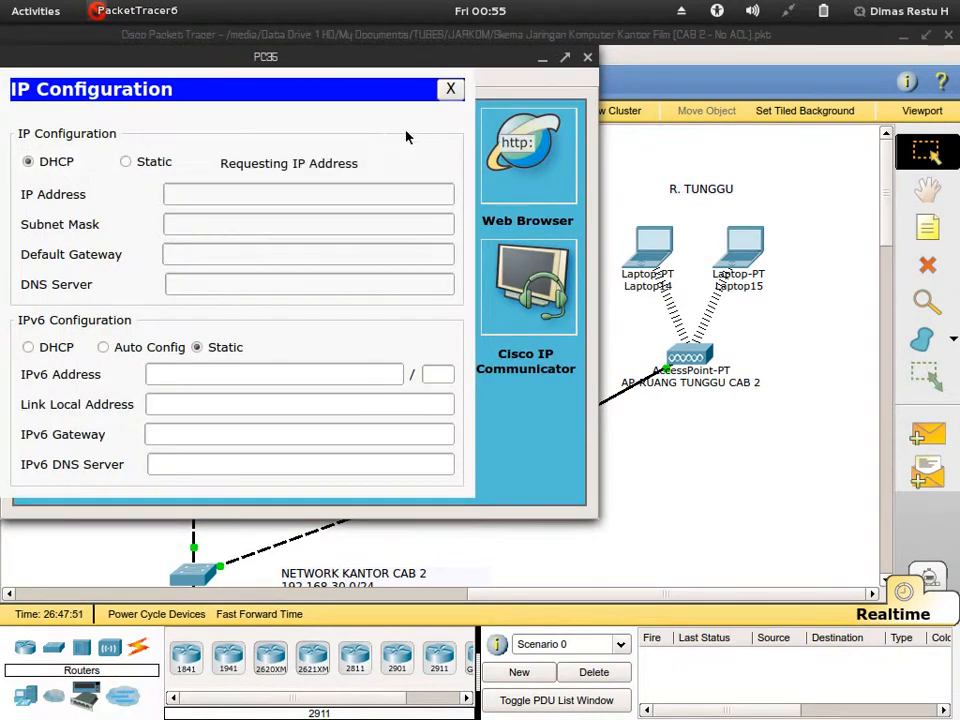
left_click(450, 90)
left_click(587, 57)
Set PC34, connected to SWITCH ANIMATOR - 2, to obtain its IP configuration by DHCP and close its window
left_click(556, 280)
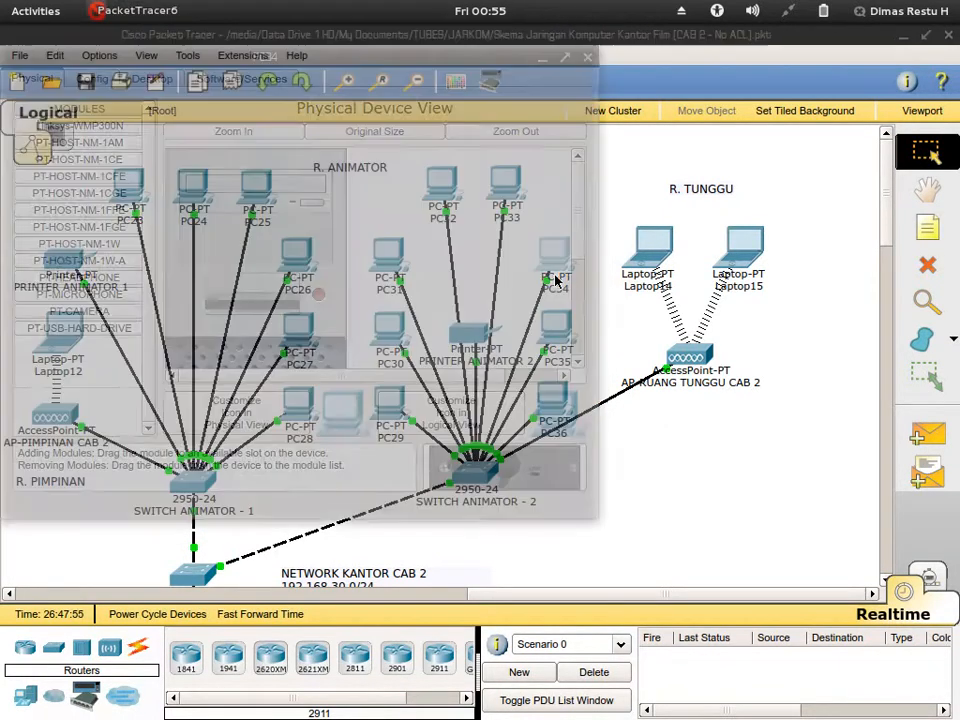
left_click(151, 78)
left_click(90, 140)
left_click(29, 161)
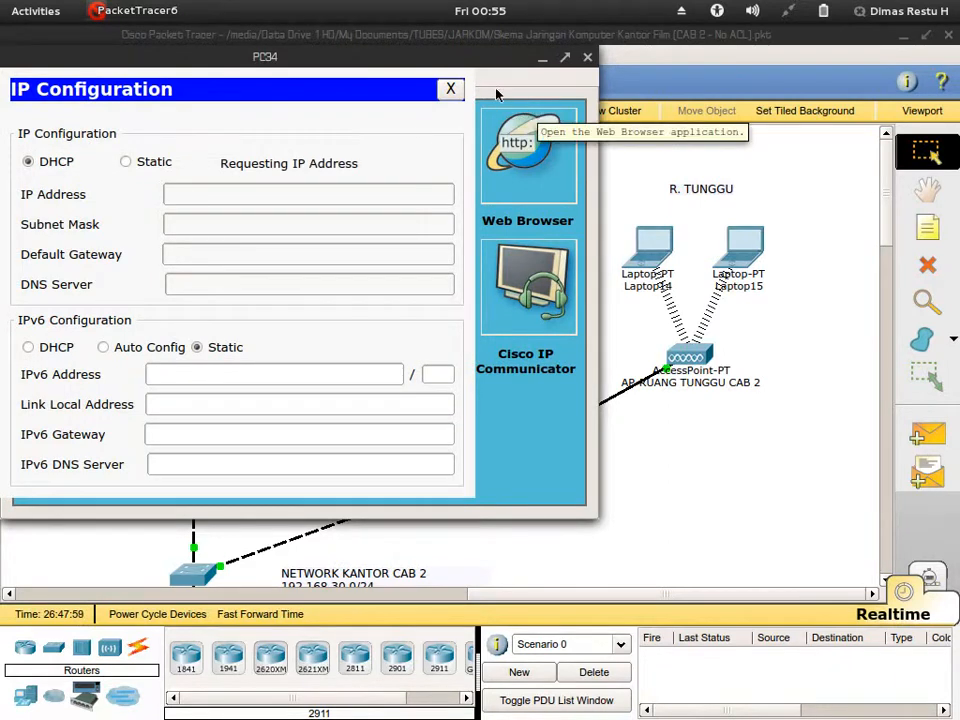
left_click(450, 89)
left_click(587, 57)
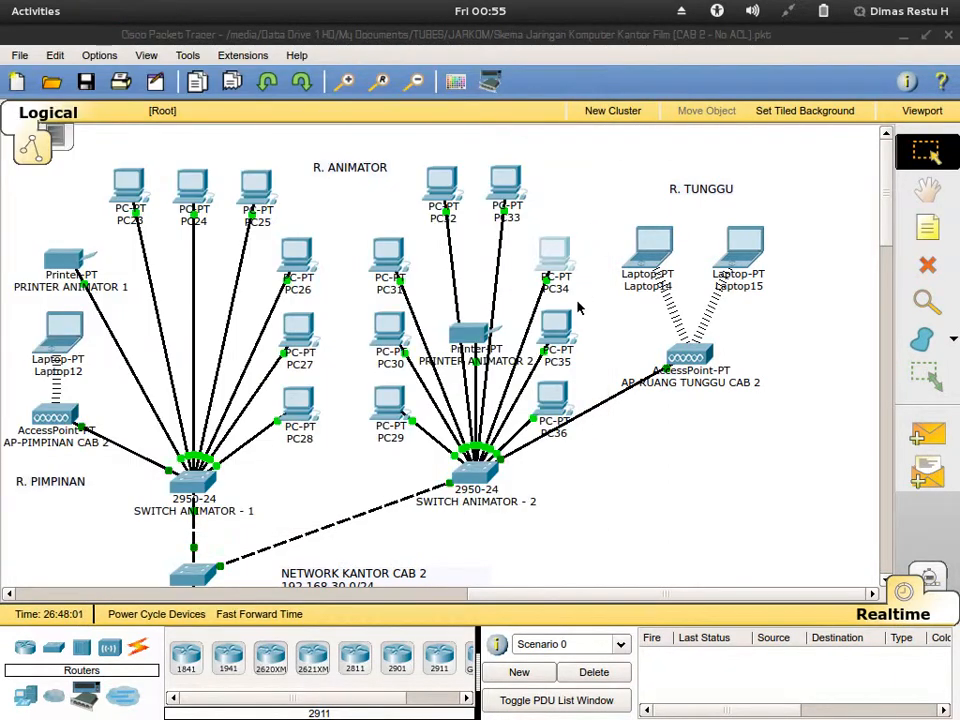
mouse_move(567, 327)
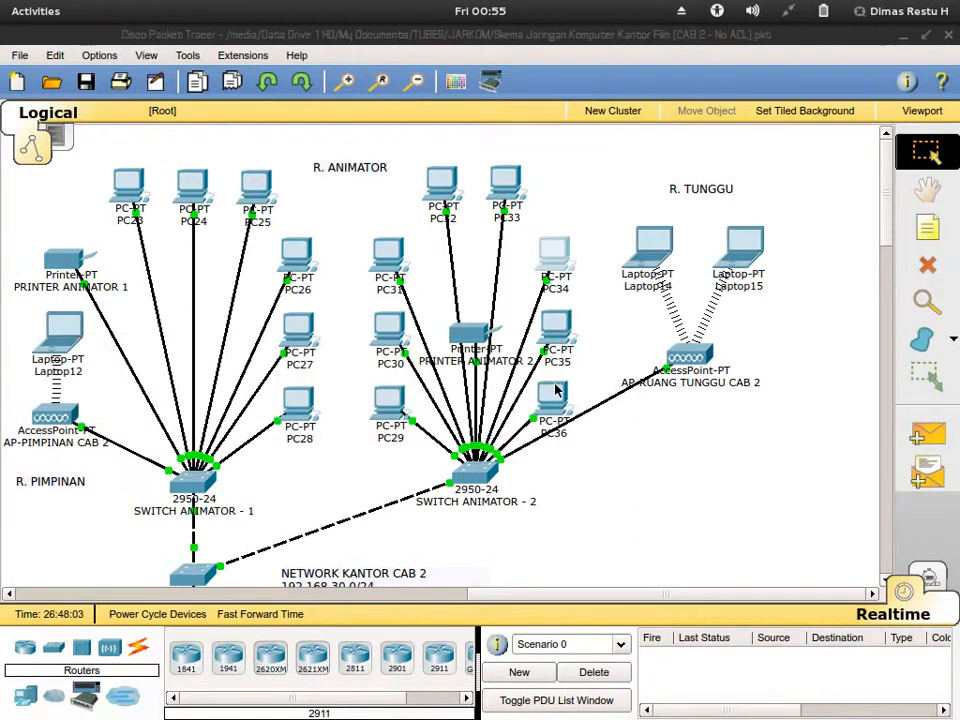
Set PRINTER ANIMATOR 2's gateway and DNS to be obtained by DHCP and close its window
mouse_move(557, 390)
left_click(463, 341)
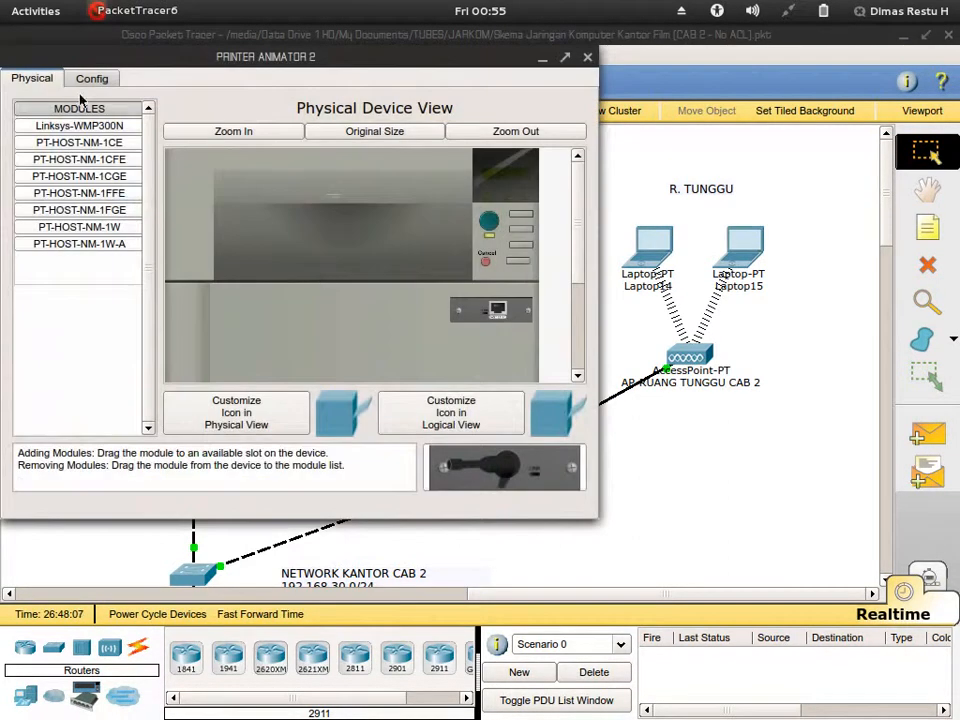
left_click(110, 84)
left_click(198, 188)
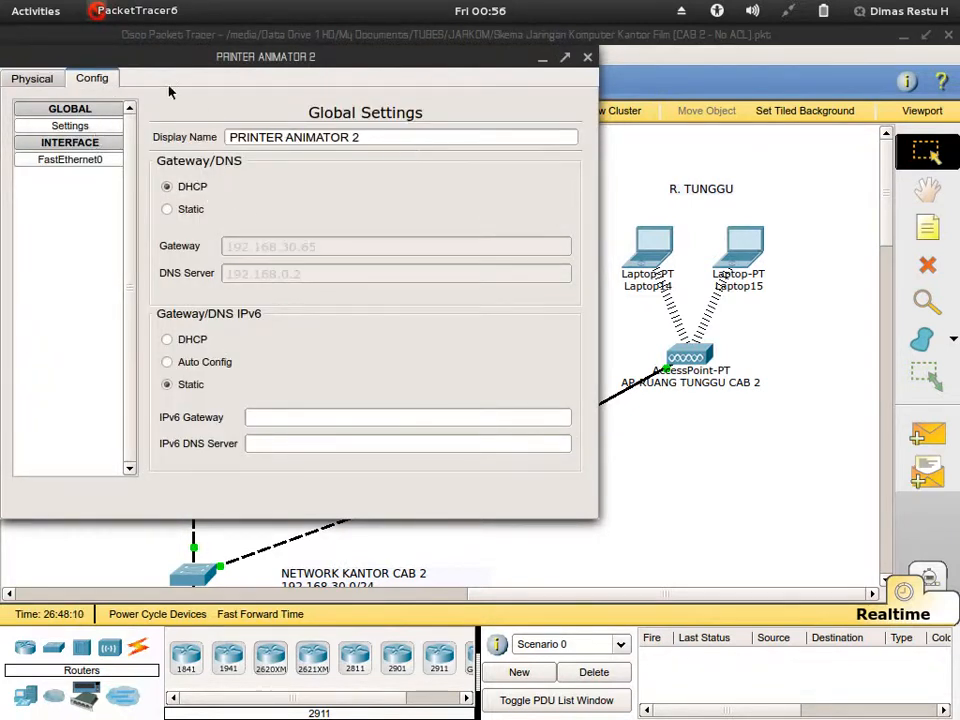
left_click(40, 82)
left_click(587, 57)
Check the gateway and DNS settings of PRINTER KANTOR CAB 3 for comparison and close its window
scroll(705, 199, "down", 15)
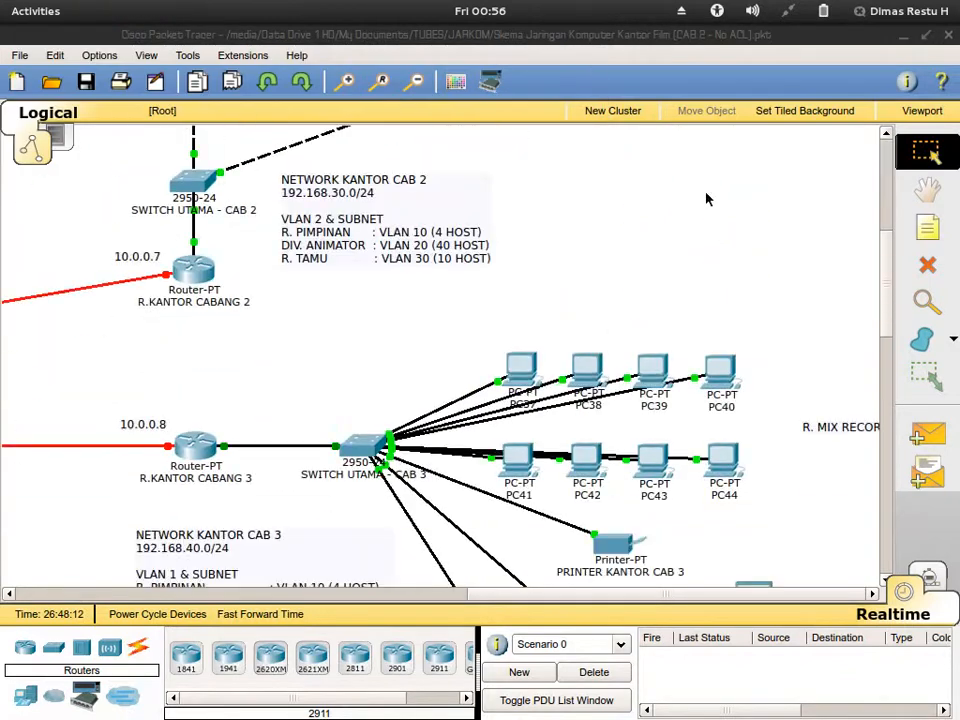
scroll(705, 199, "up", 1)
scroll(705, 199, "down", 1)
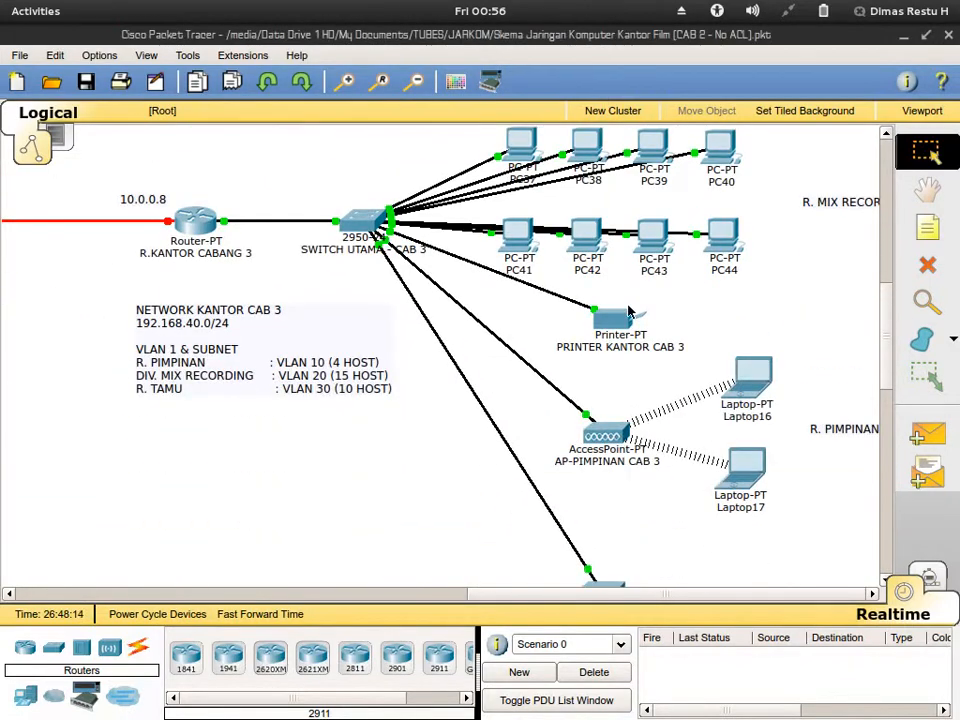
left_click(612, 318)
left_click(90, 78)
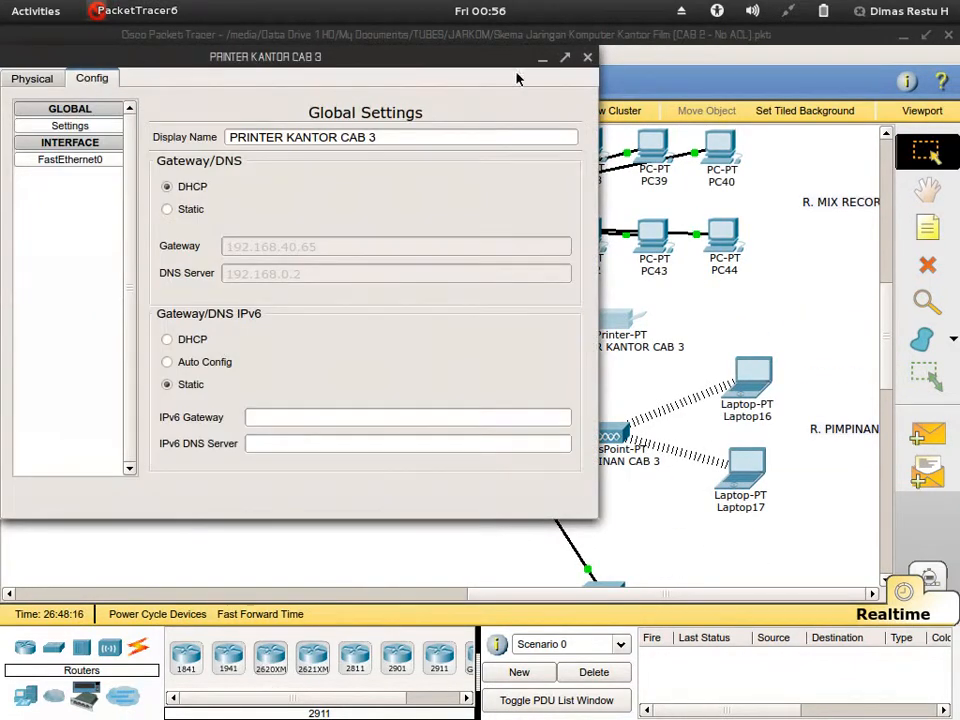
left_click(587, 57)
Check the DHCP-assigned IP configuration of Laptop14 in R. TUNGGU and close its window
scroll(628, 180, "up", 10)
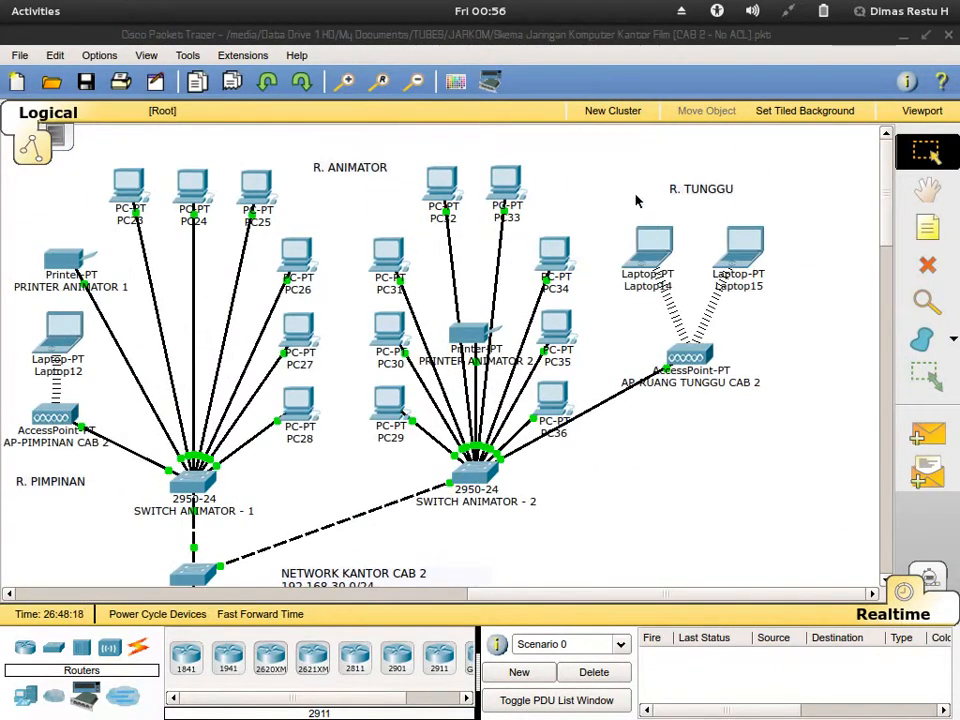
left_click(655, 243)
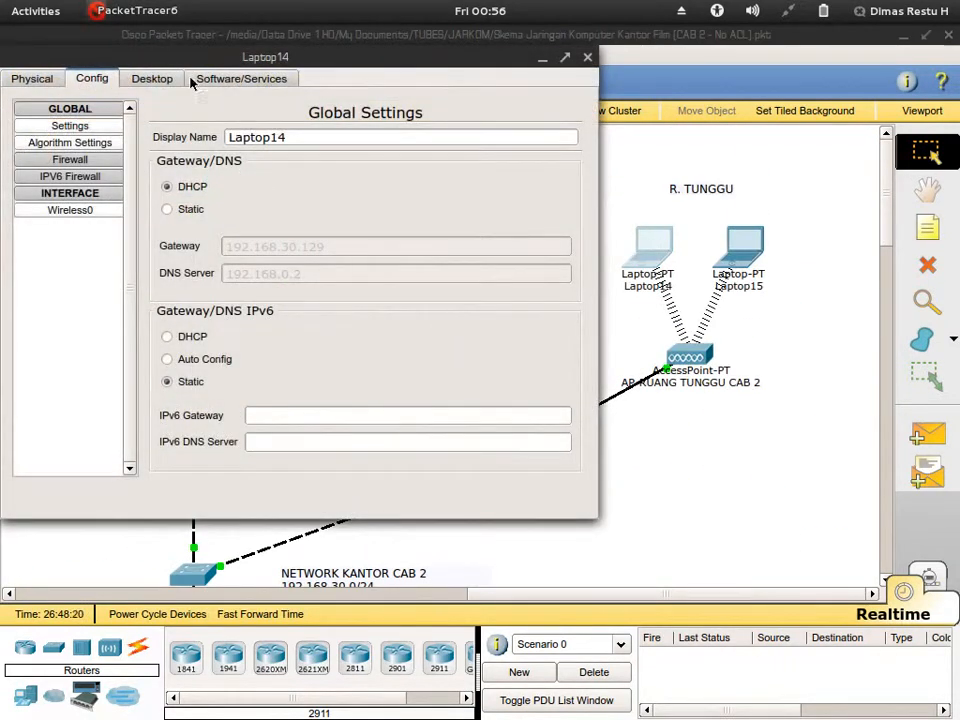
left_click(165, 80)
left_click(75, 190)
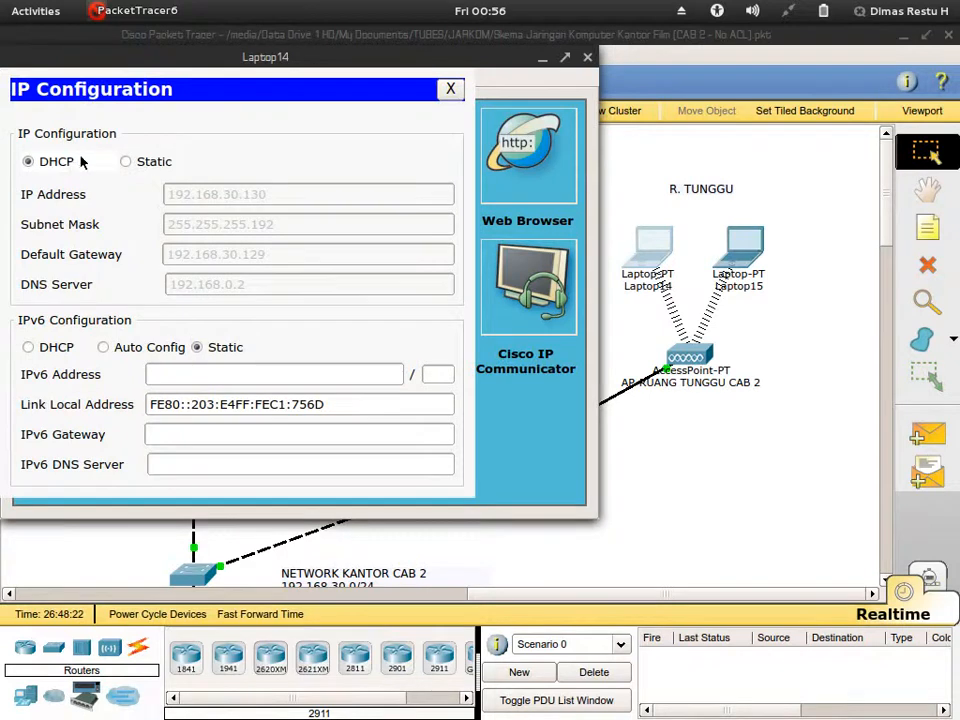
left_click(451, 90)
left_click(587, 57)
Check the DHCP-assigned IP configuration of Laptop15 in R. TUNGGU and close its window
left_click(744, 245)
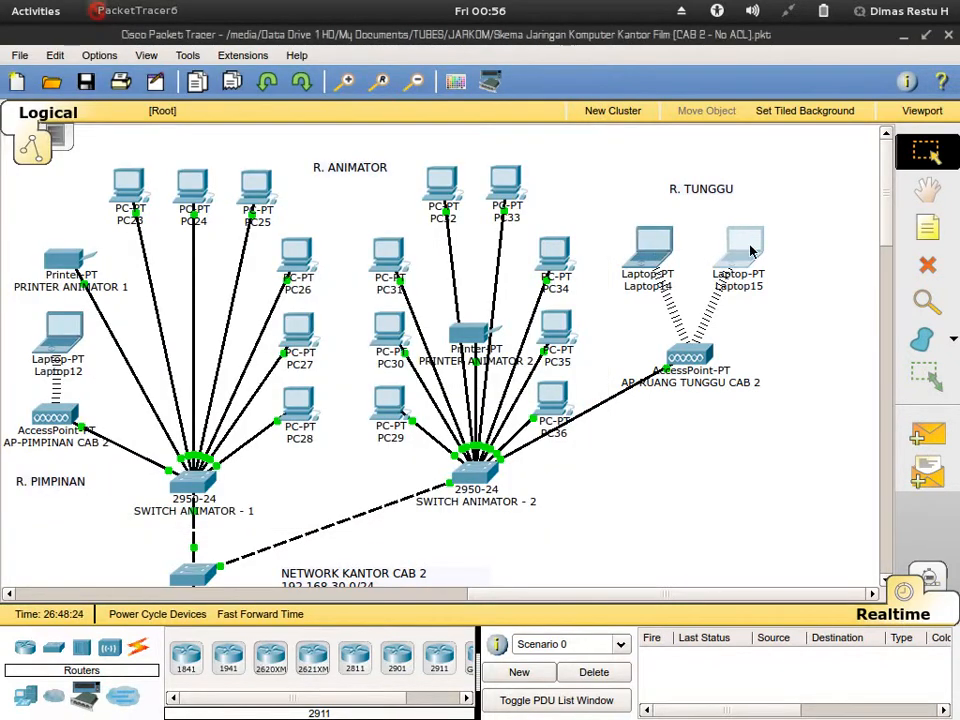
left_click(145, 79)
left_click(75, 120)
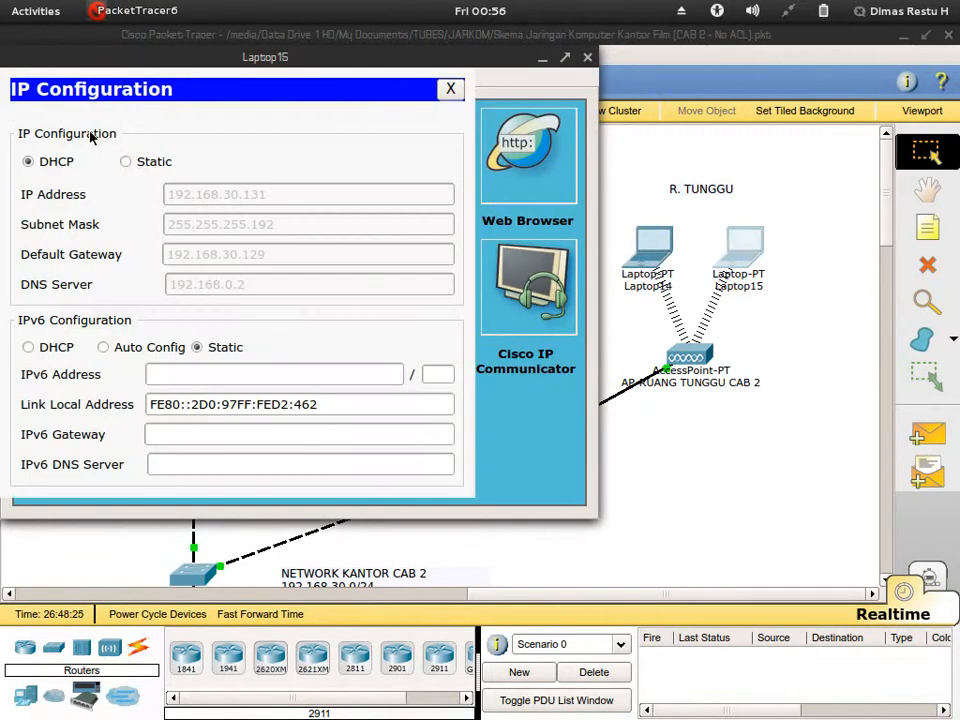
left_click(451, 90)
left_click(587, 57)
Test connectivity between VLANs by sending a simple PDU from Laptop12 in R. PIMPINAN to PC23 in R. ANIMATOR
scroll(662, 468, "down", 1)
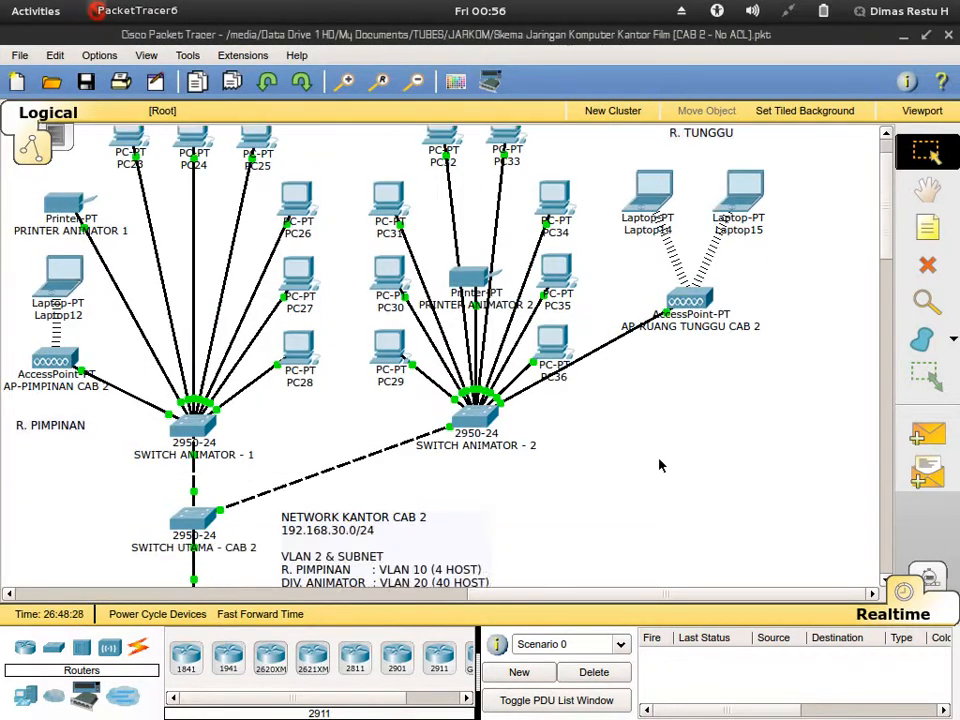
scroll(434, 448, "down", 2)
scroll(382, 447, "left", 4)
scroll(722, 408, "up", 3)
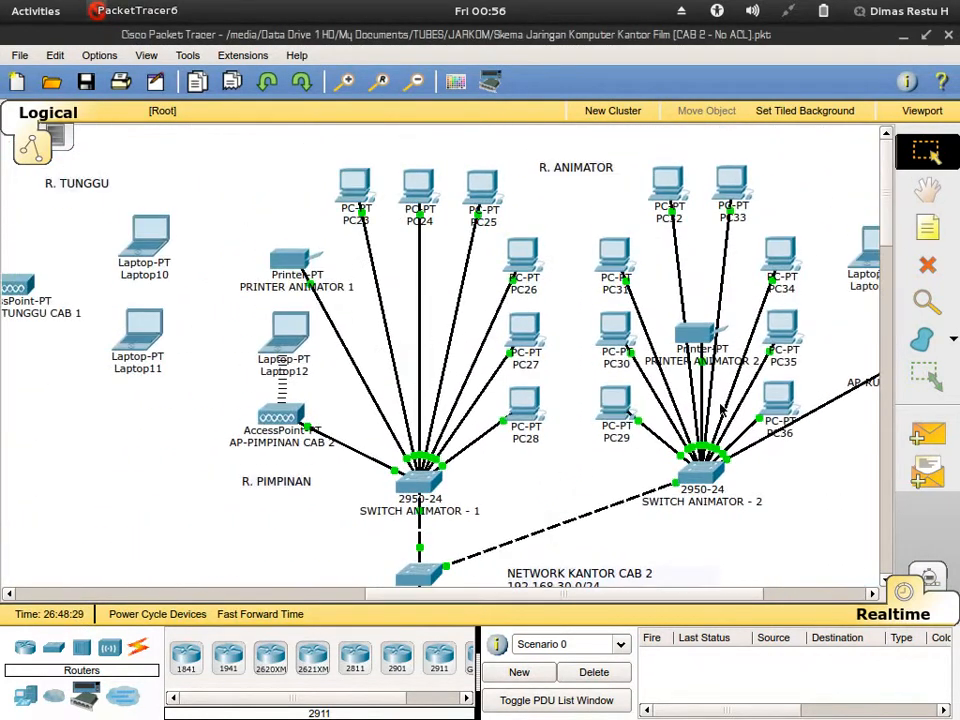
key("p")
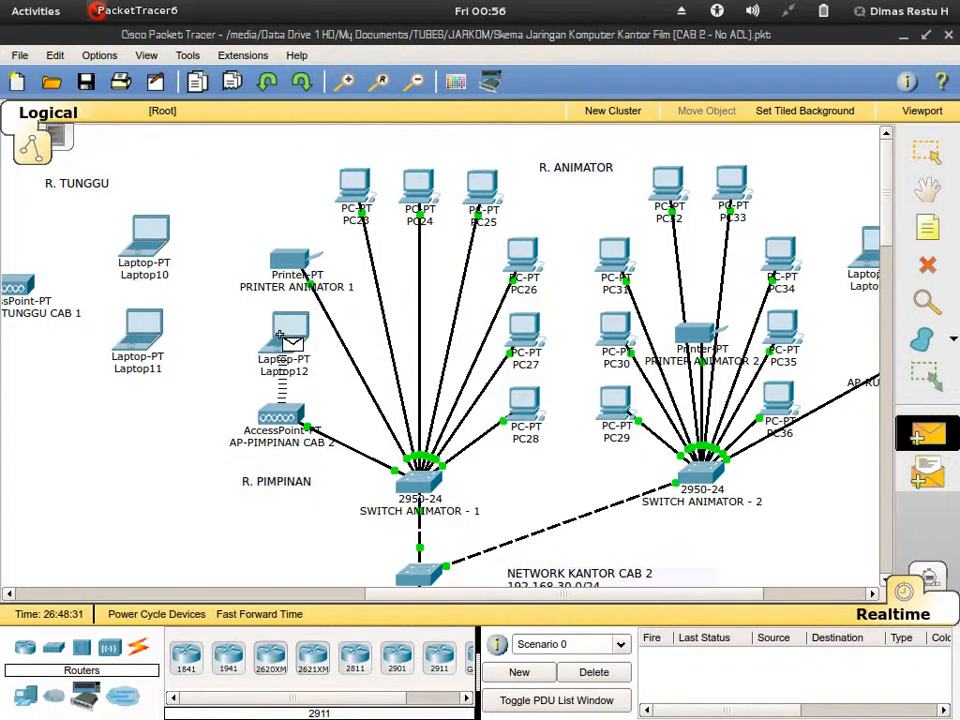
left_click(286, 344)
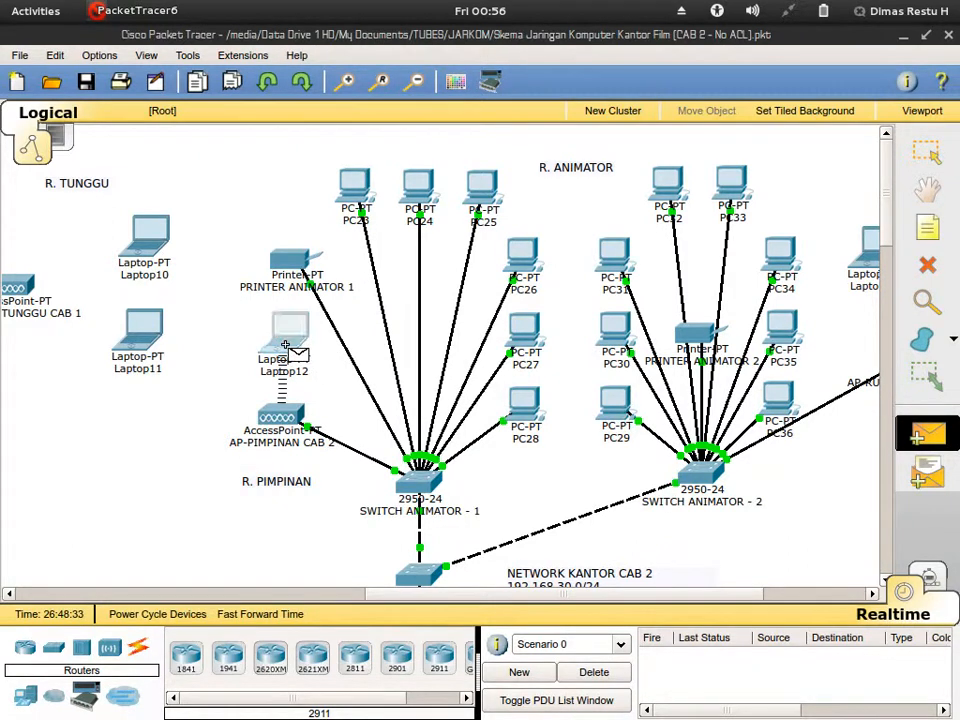
left_click(356, 185)
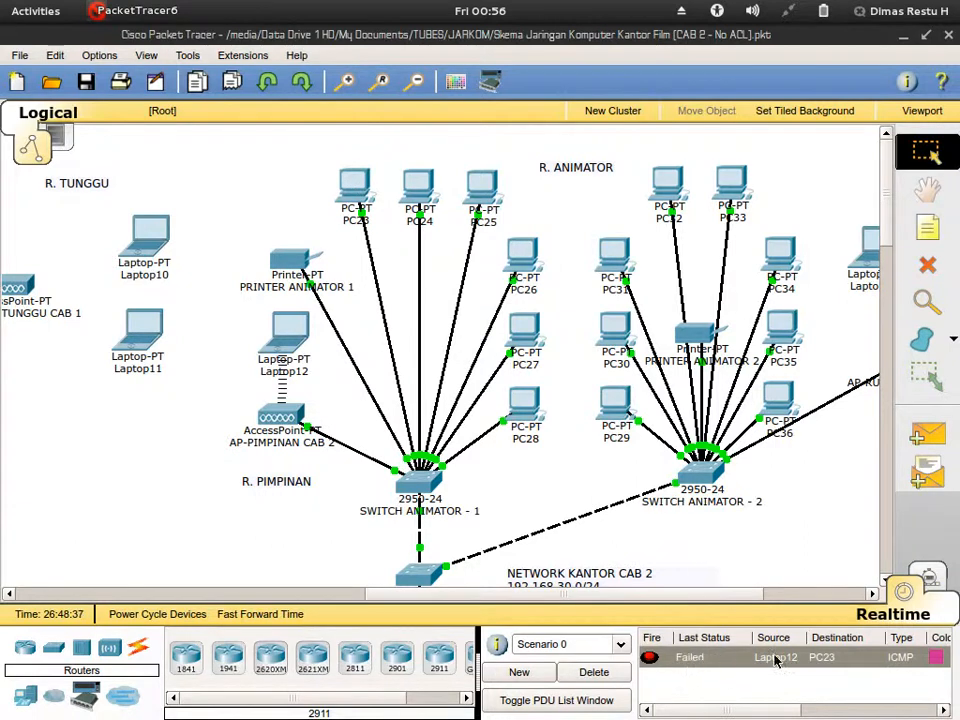
Send the simple PDU from Laptop12 to PC23 again, and delete the scenario's PDU entries
left_click(925, 437)
left_click(290, 335)
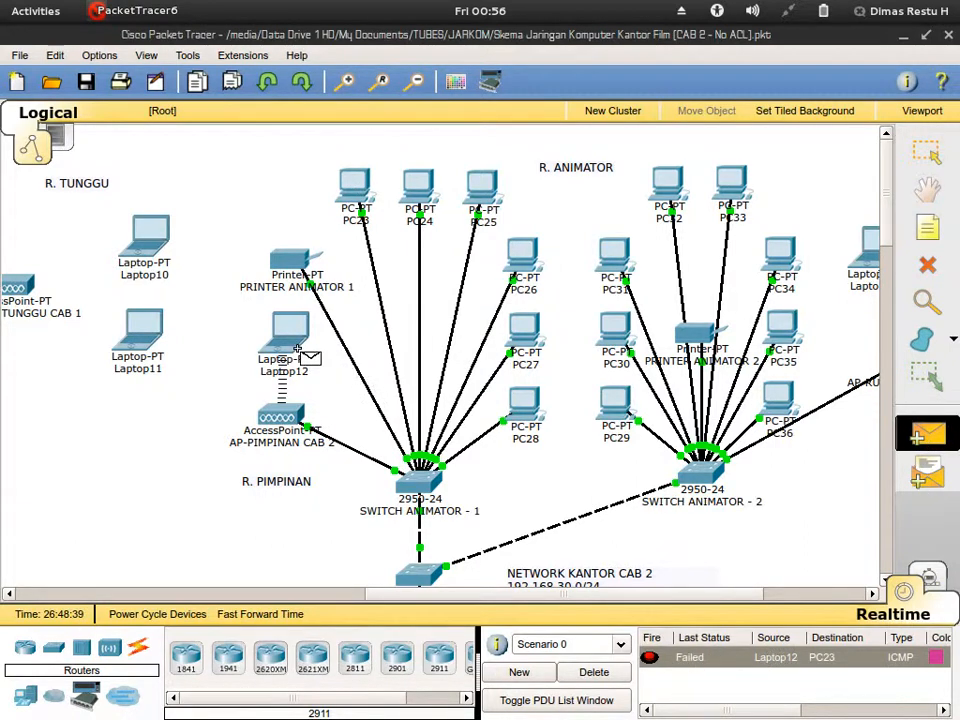
left_click(358, 187)
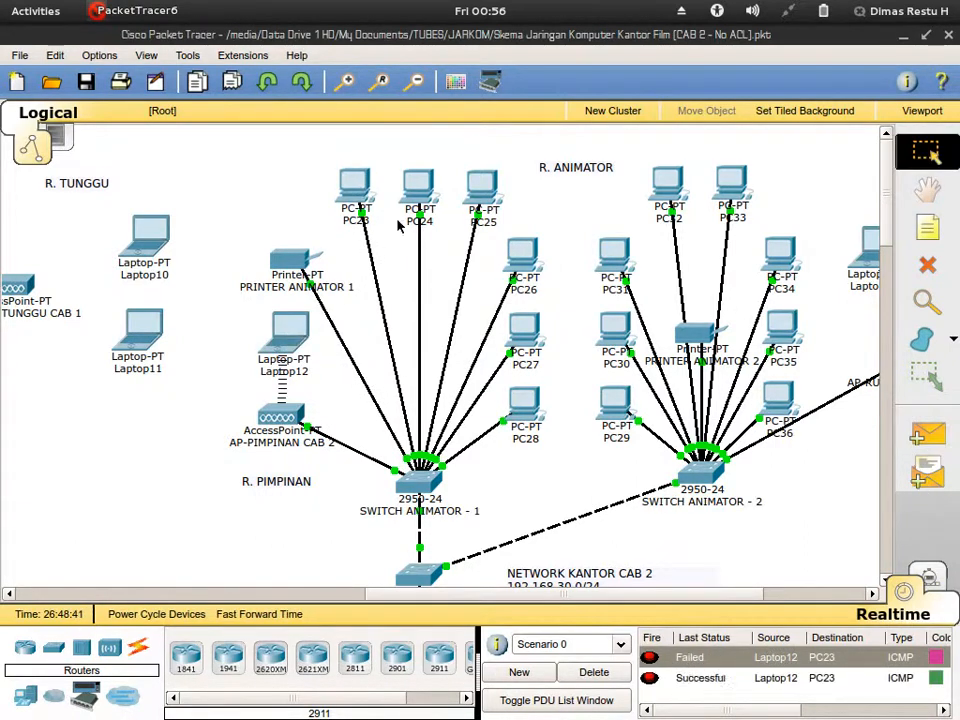
mouse_move(682, 712)
left_mouse_down()
mouse_move(750, 707)
mouse_move(680, 710)
left_mouse_up()
left_click(618, 676)
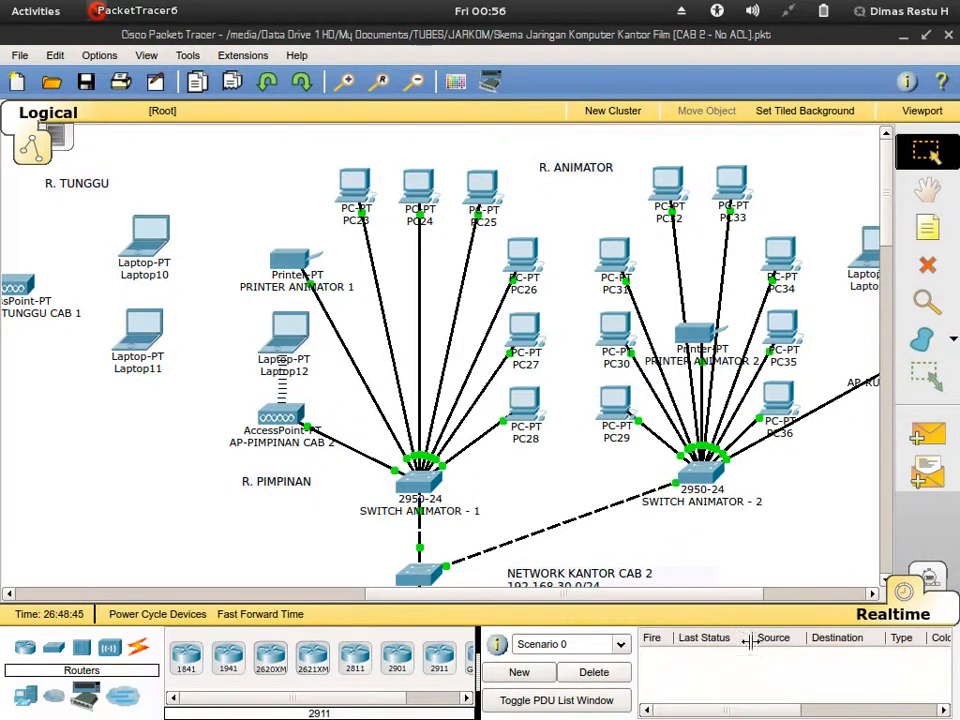
Test connectivity with a simple PDU from PC23 to PC25 in R. ANIMATOR, and delete its scenario entry
left_click(927, 433)
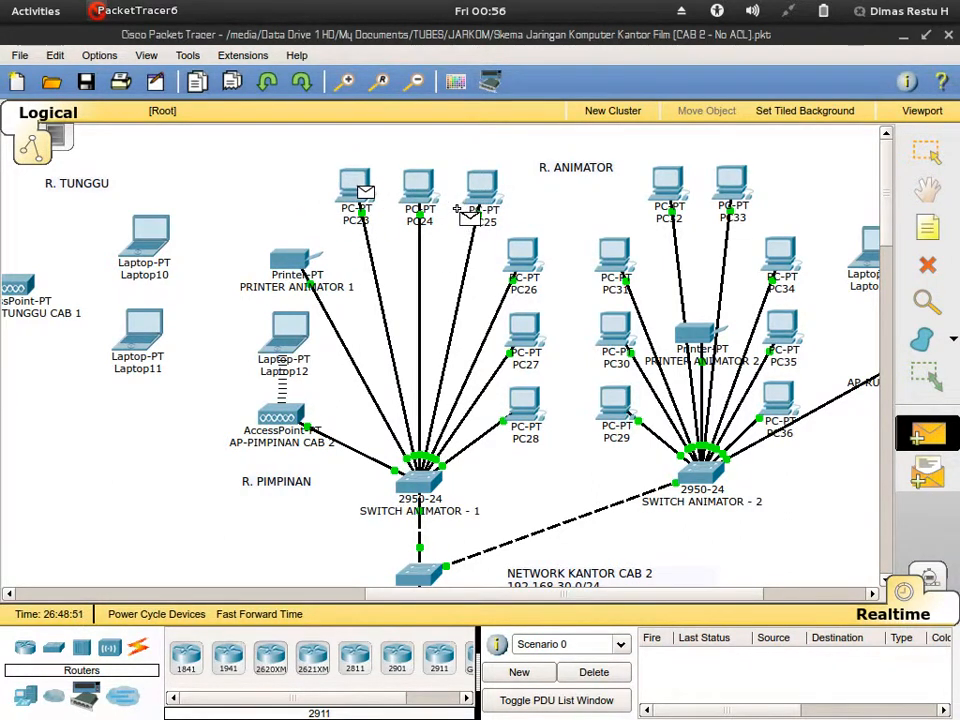
left_click(483, 192)
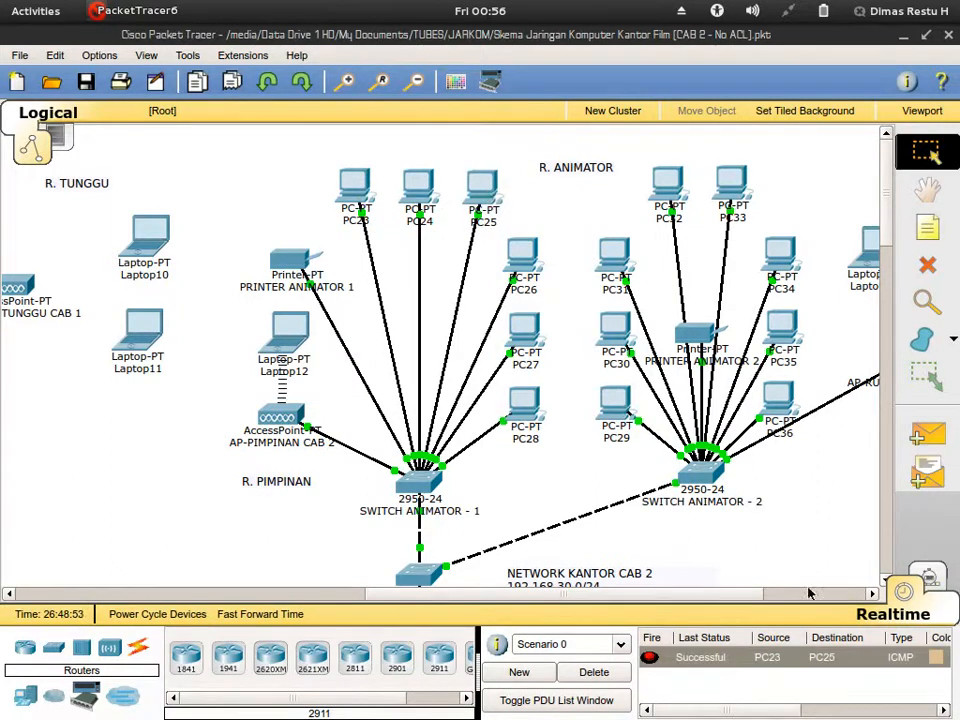
left_click(613, 672)
Test connectivity with a simple PDU from PC23 to PRINTER ANIMATOR 1, and delete its scenario entry
left_click(920, 432)
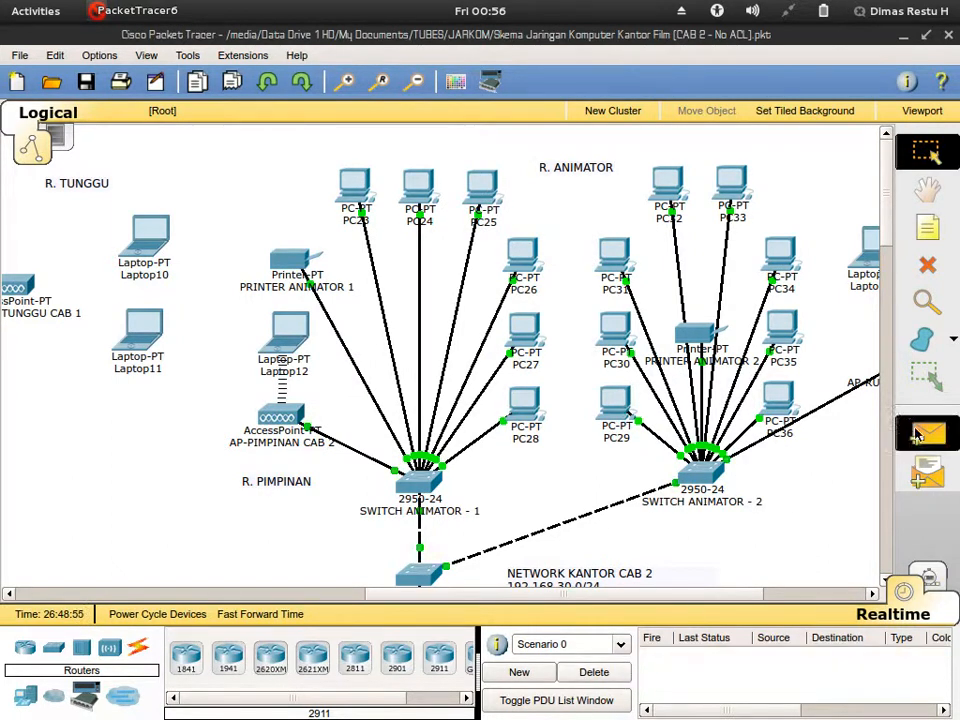
left_click(362, 190)
left_click(292, 264)
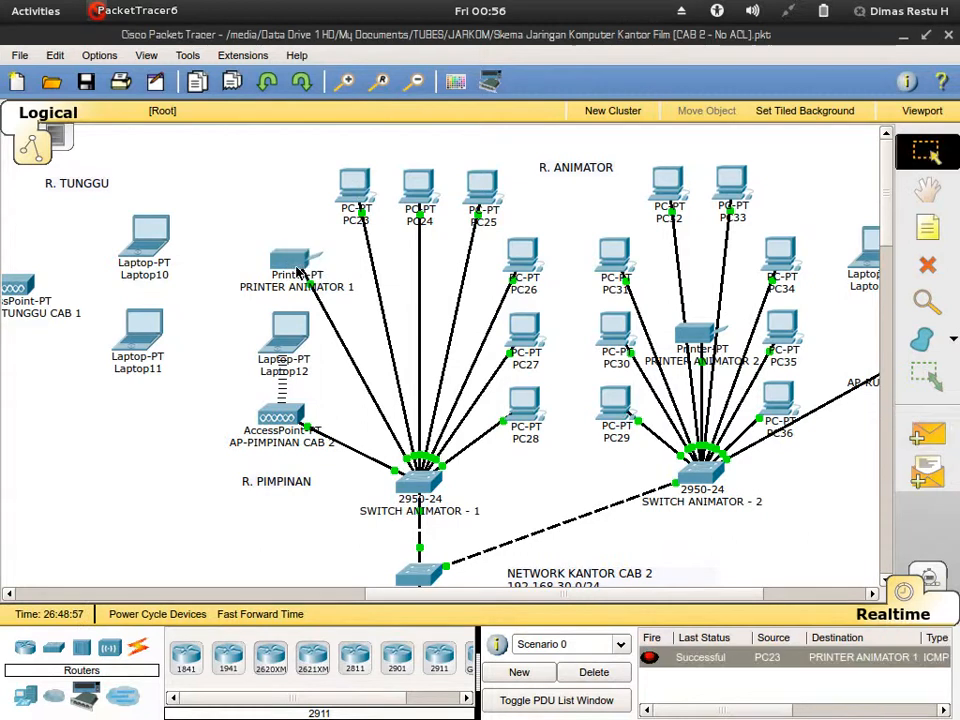
left_click(622, 673)
mouse_move(729, 711)
left_mouse_down()
mouse_move(825, 715)
mouse_move(722, 712)
left_mouse_up()
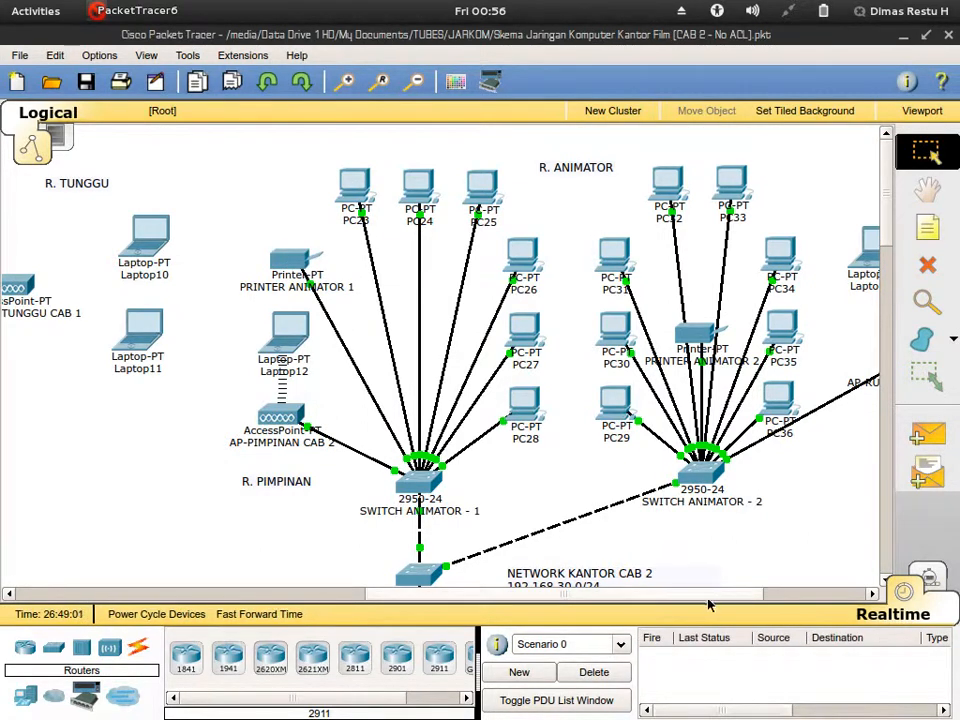
Send a simple PDU from Laptop12 in R. PIMPINAN to Laptop14 in R. TUNGGU
left_click_drag(709, 597, 813, 594)
left_click(927, 433)
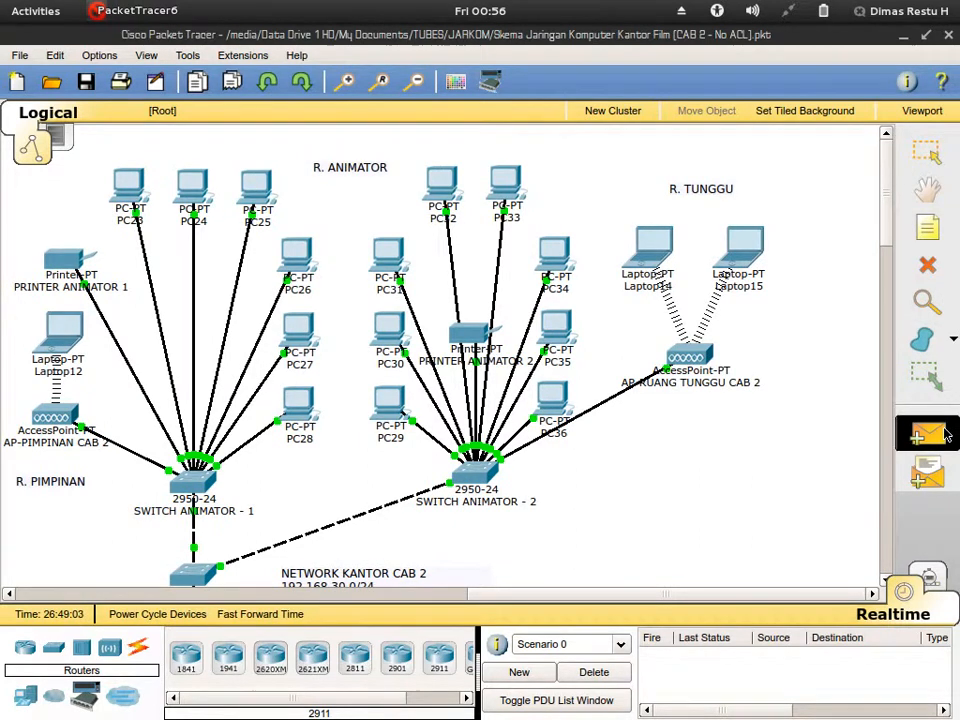
left_click(62, 343)
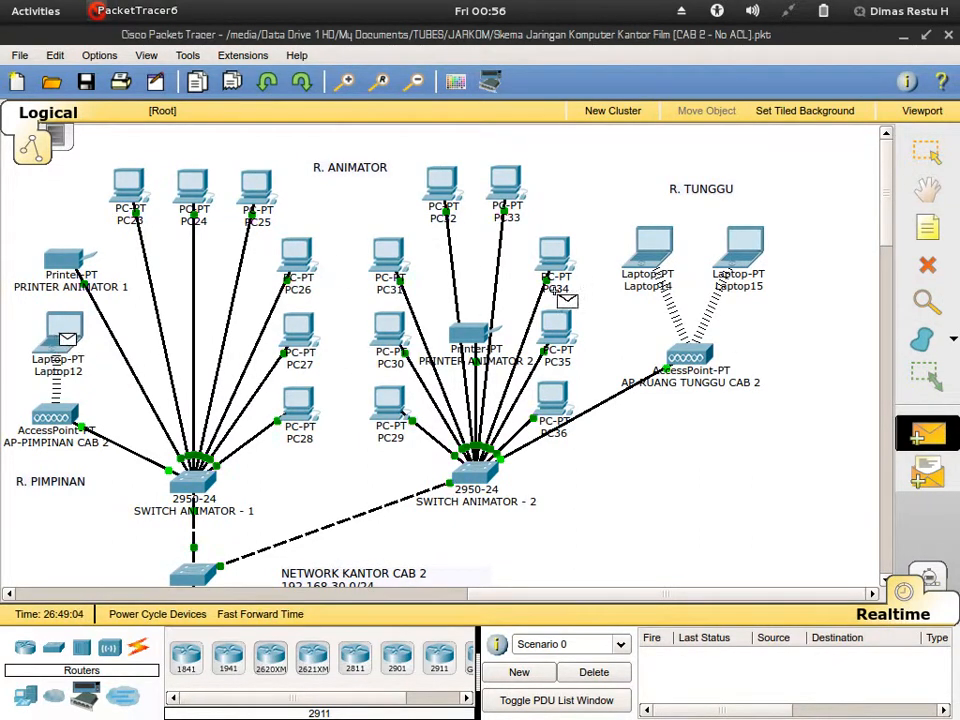
left_click(652, 248)
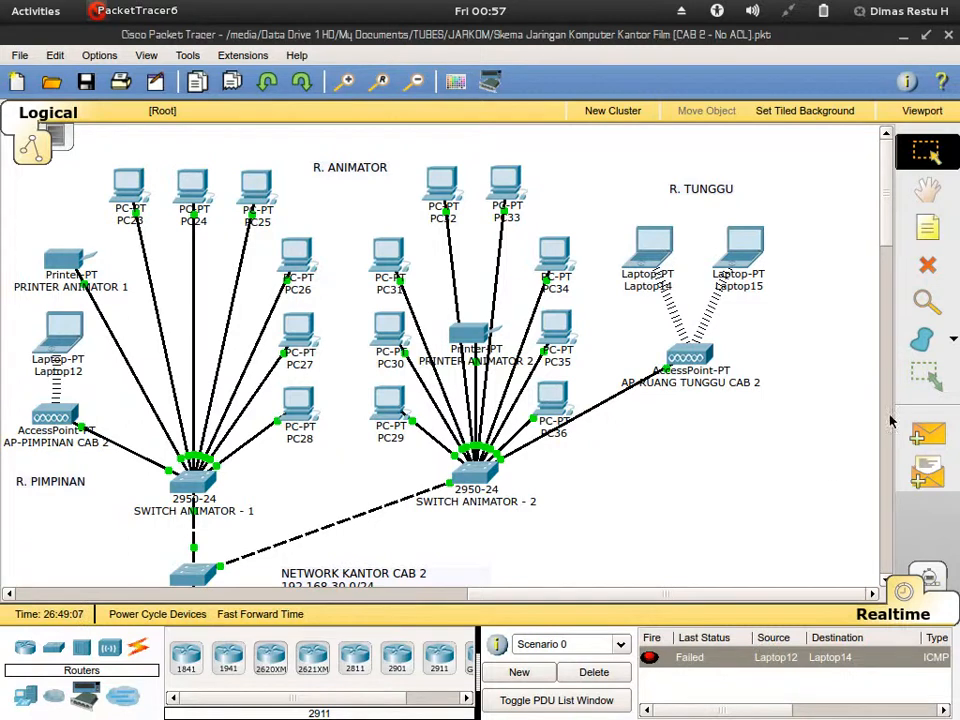
Repeat the simple PDU from Laptop12 to Laptop14, and clear the scenario's PDU entries
left_click(927, 433)
left_click(63, 340)
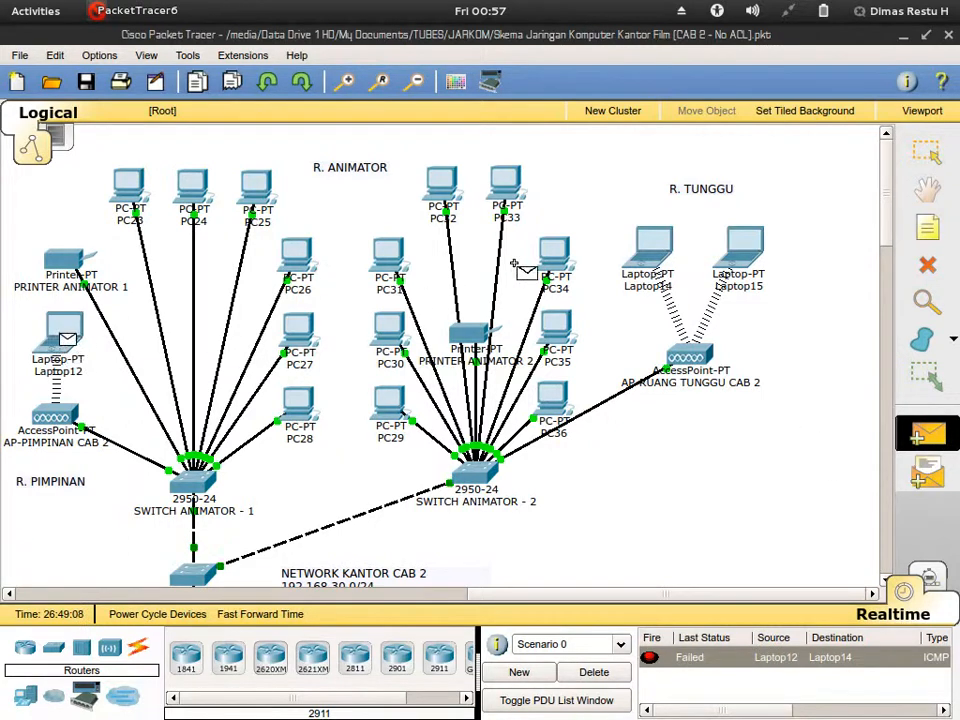
left_click(658, 250)
left_click(590, 672)
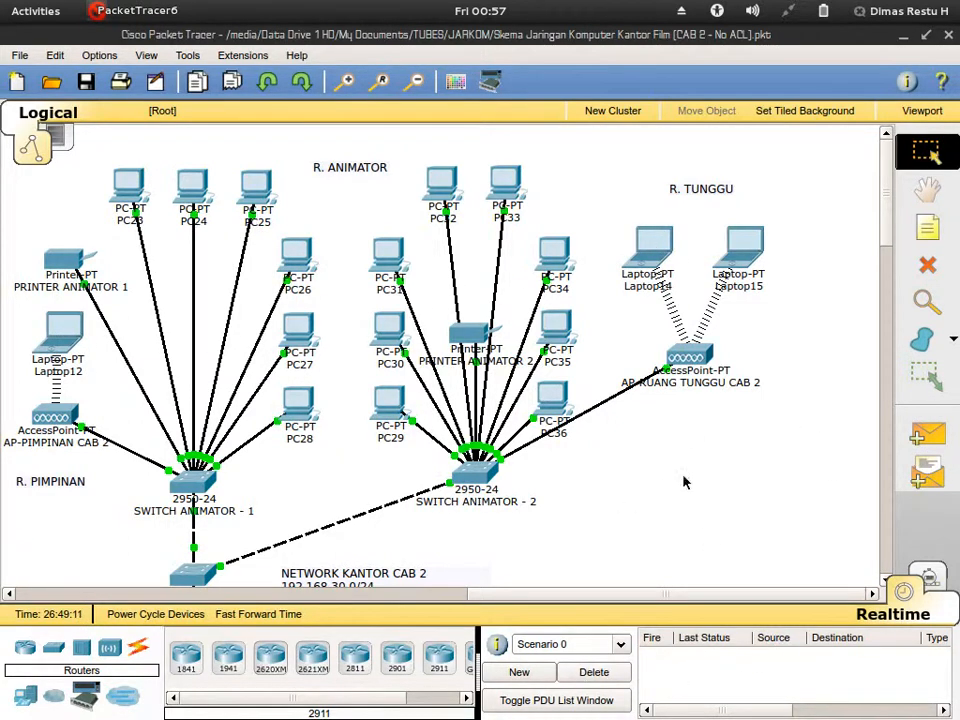
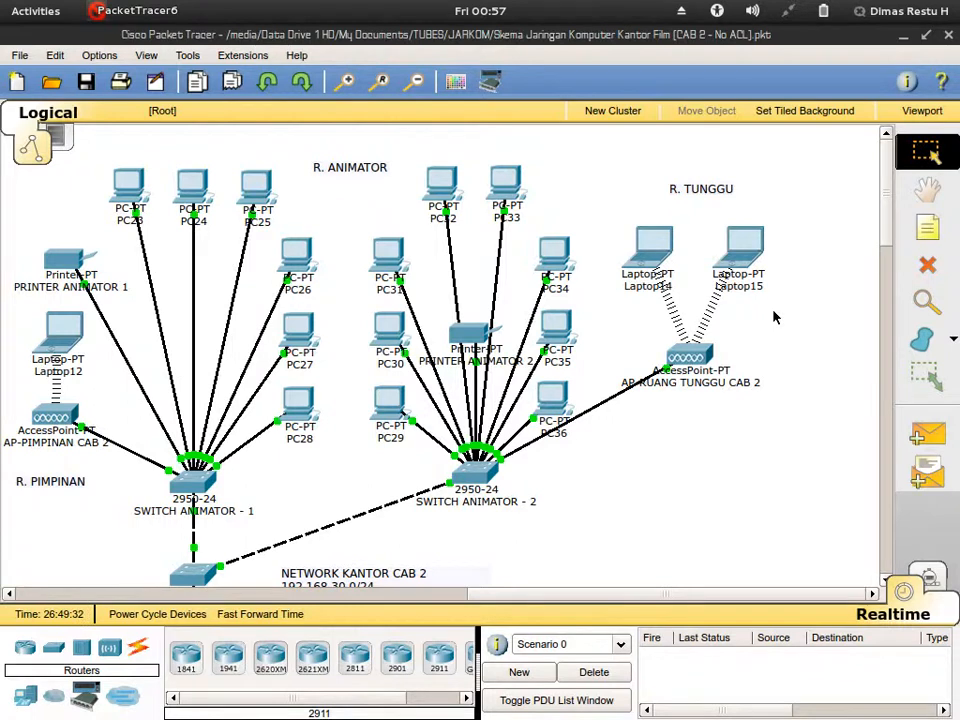
scroll(773, 317, "down", 3)
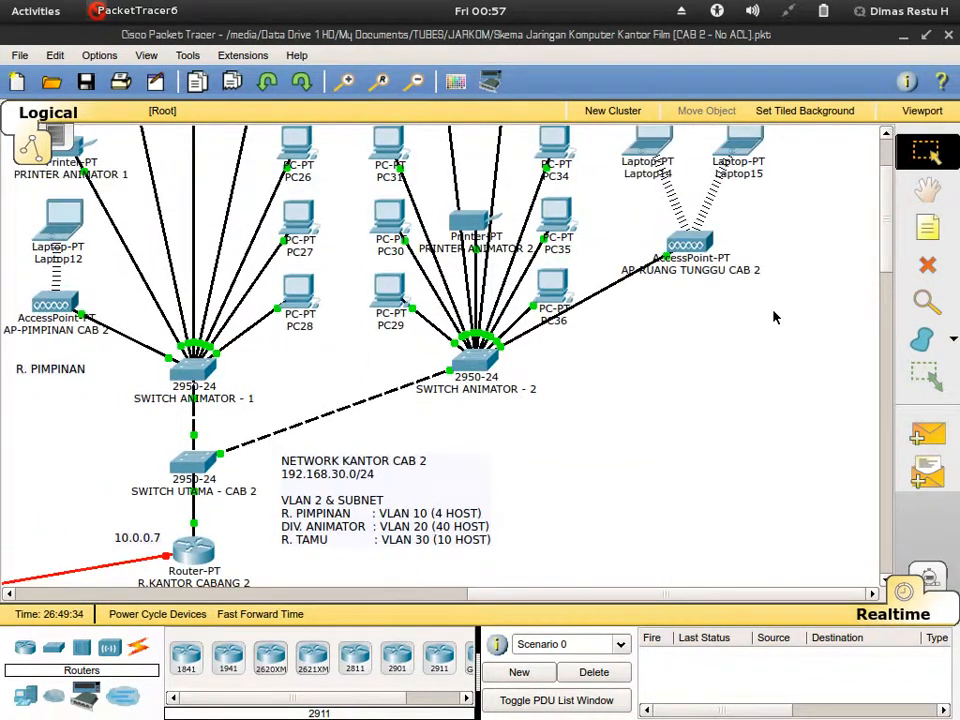
left_click_drag(720, 597, 600, 604)
scroll(605, 521, "down", 3)
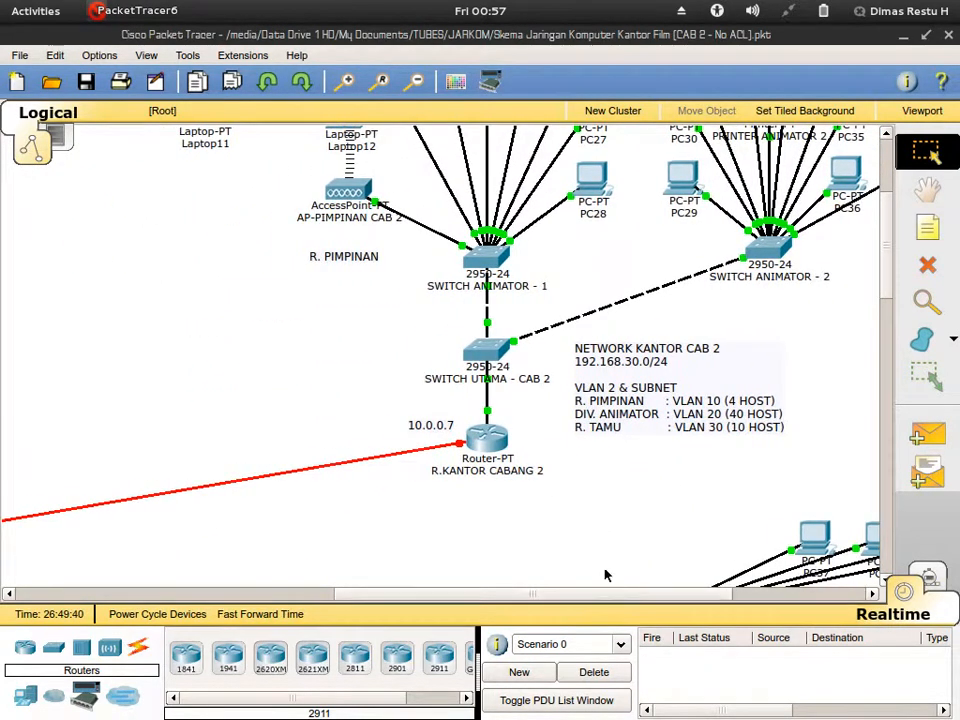
scroll(605, 575, "up", 2)
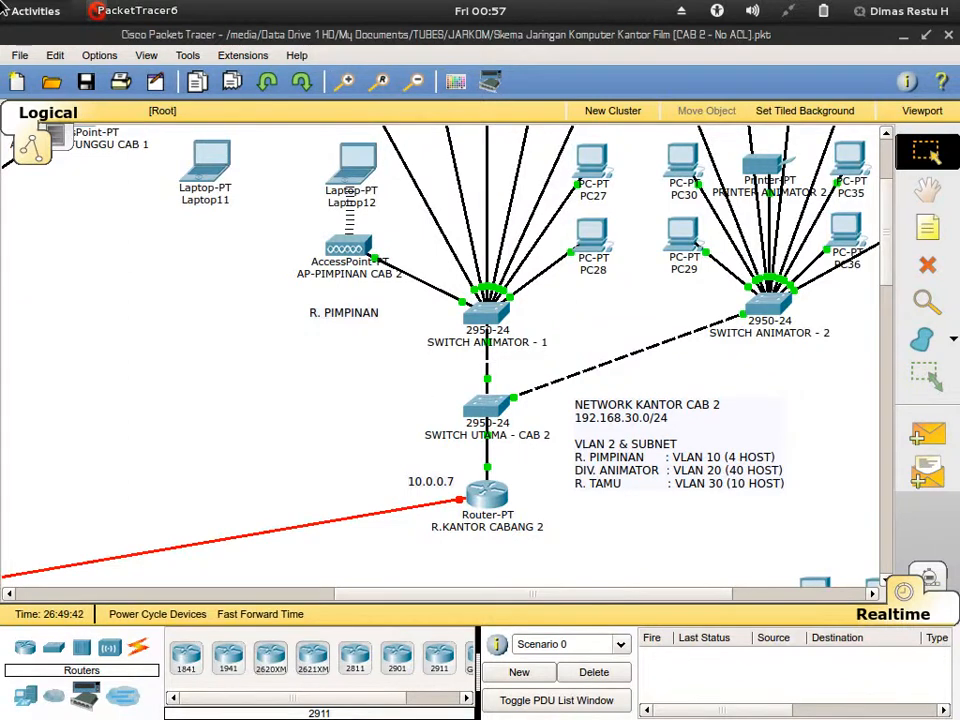
Switch to the file manager and open ACL Permitting DHCP.txt from TUBES/JARKOM/REFRENSI in My Documents on Data Drive 1 HD
mouse_move(3, 5)
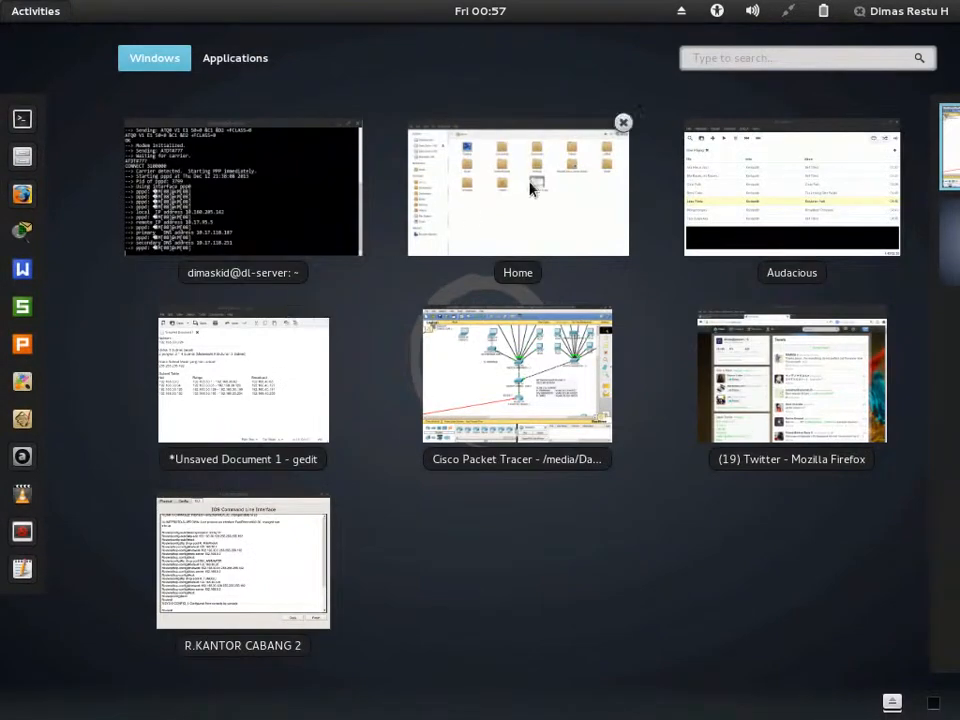
left_click(530, 187)
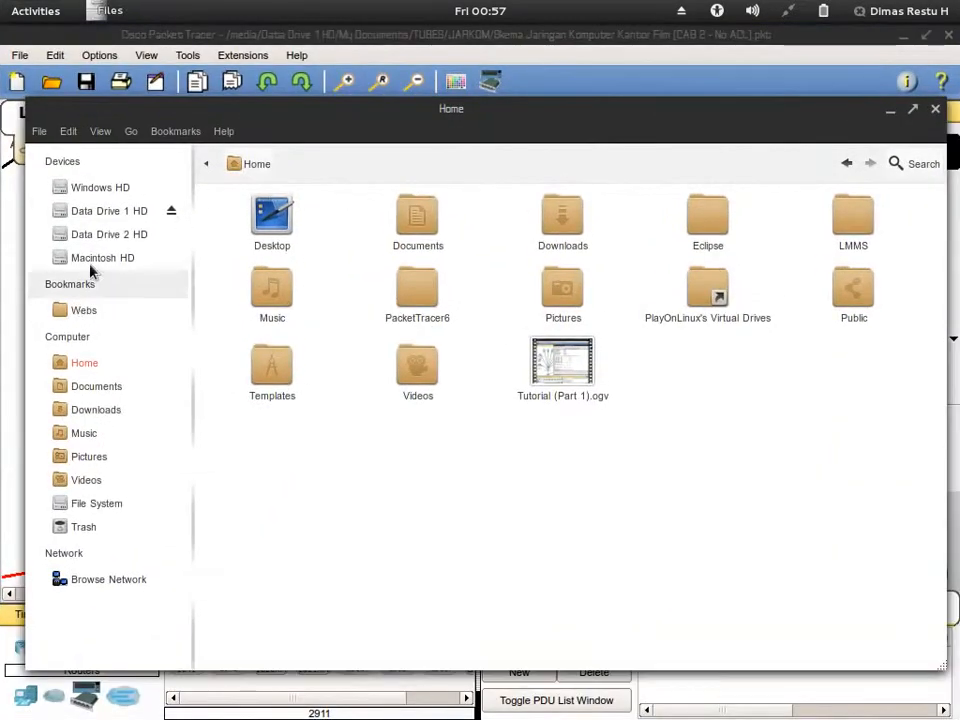
left_click(120, 211)
double_click(405, 216)
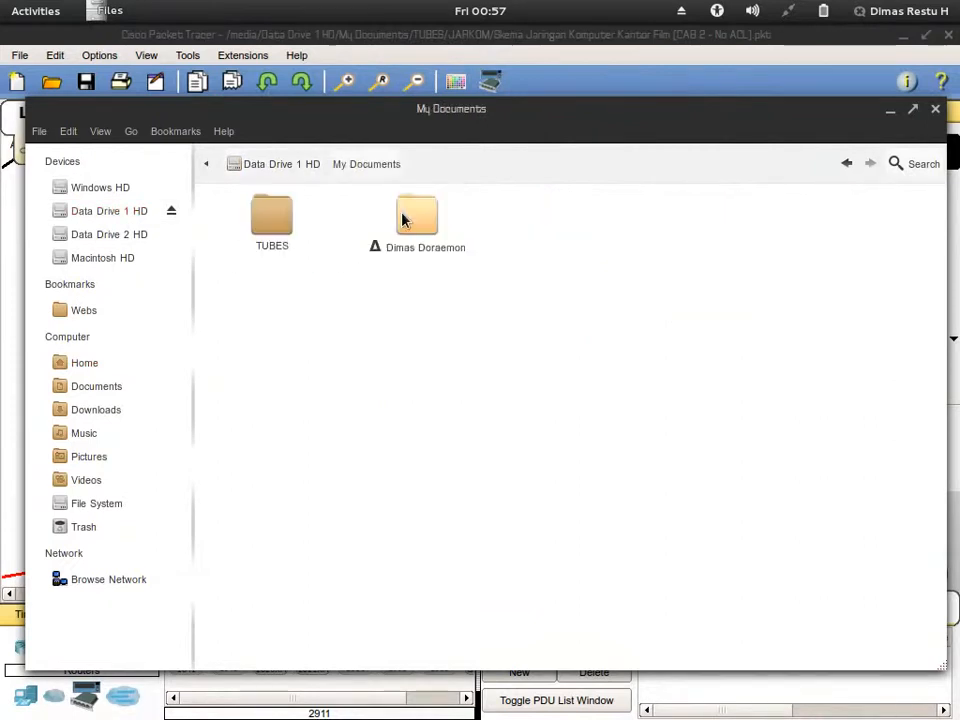
double_click(276, 225)
double_click(276, 225)
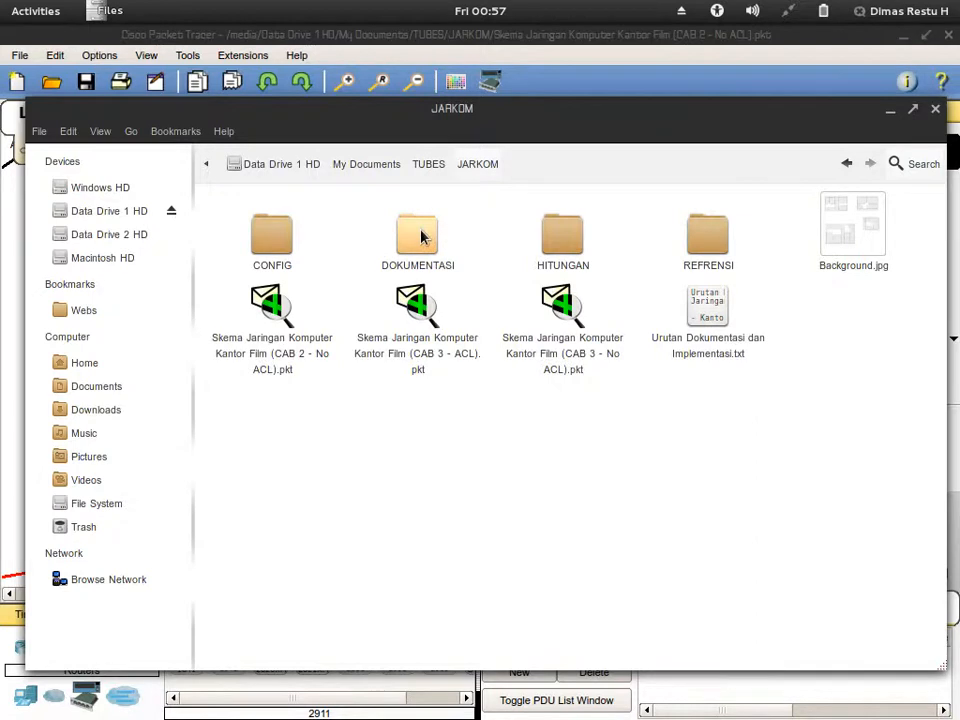
double_click(703, 262)
double_click(272, 232)
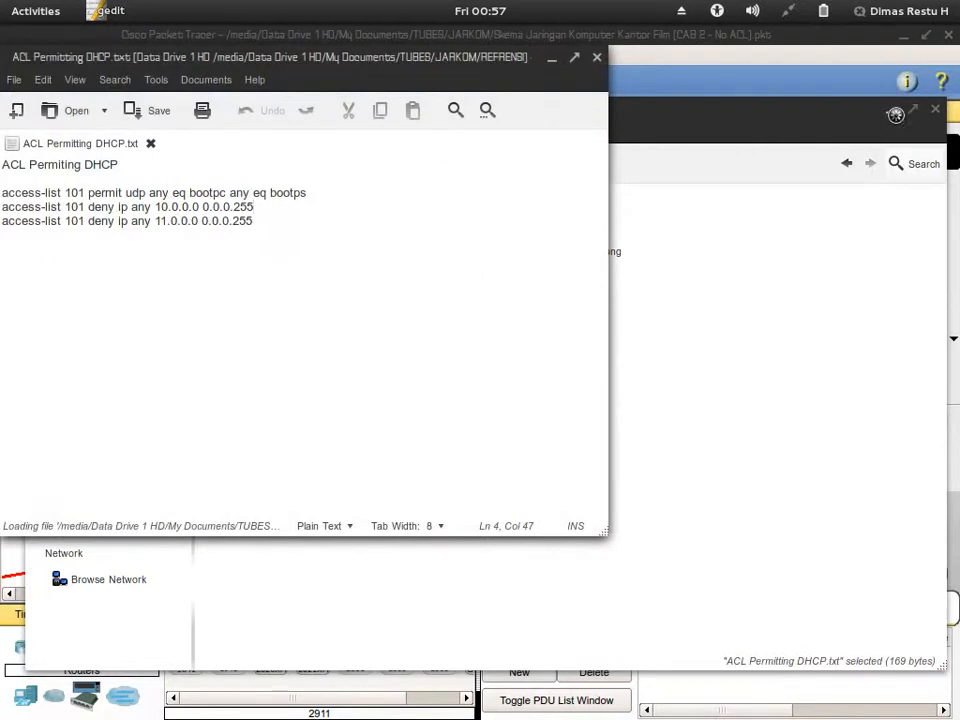
Minimize the file manager, return to Packet Tracer and examine the branch 2 topology up to the R. TUNGGU access point
left_click(891, 109)
left_click(820, 440)
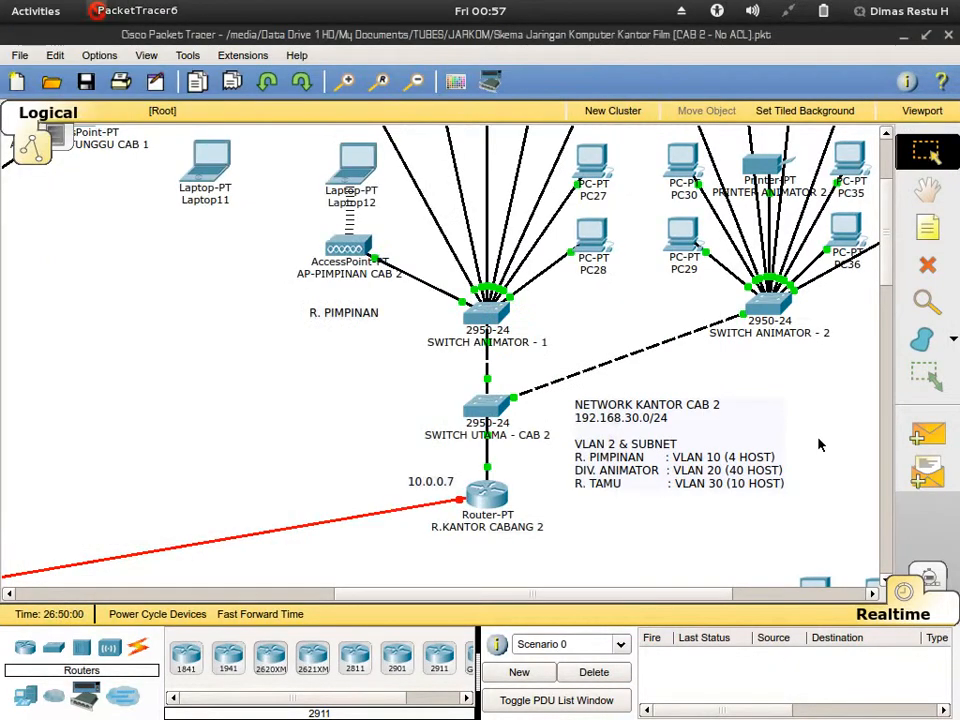
left_click_drag(565, 595, 608, 593)
scroll(628, 573, "up", 1)
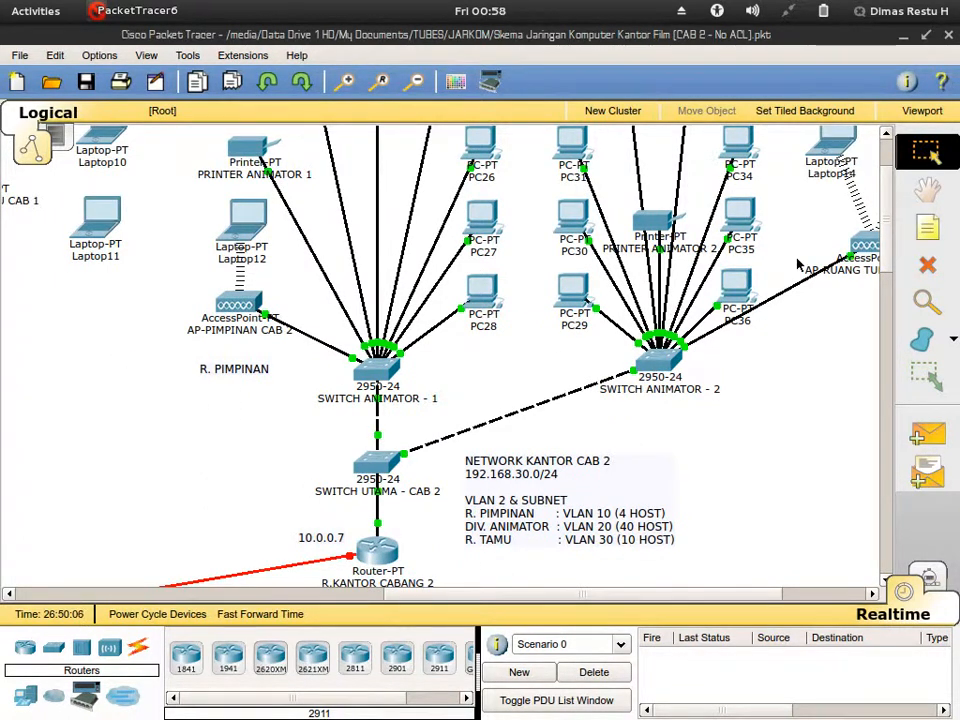
scroll(821, 358, "up", 1)
scroll(821, 358, "down", 2)
scroll(821, 358, "up", 1)
left_click_drag(655, 594, 687, 600)
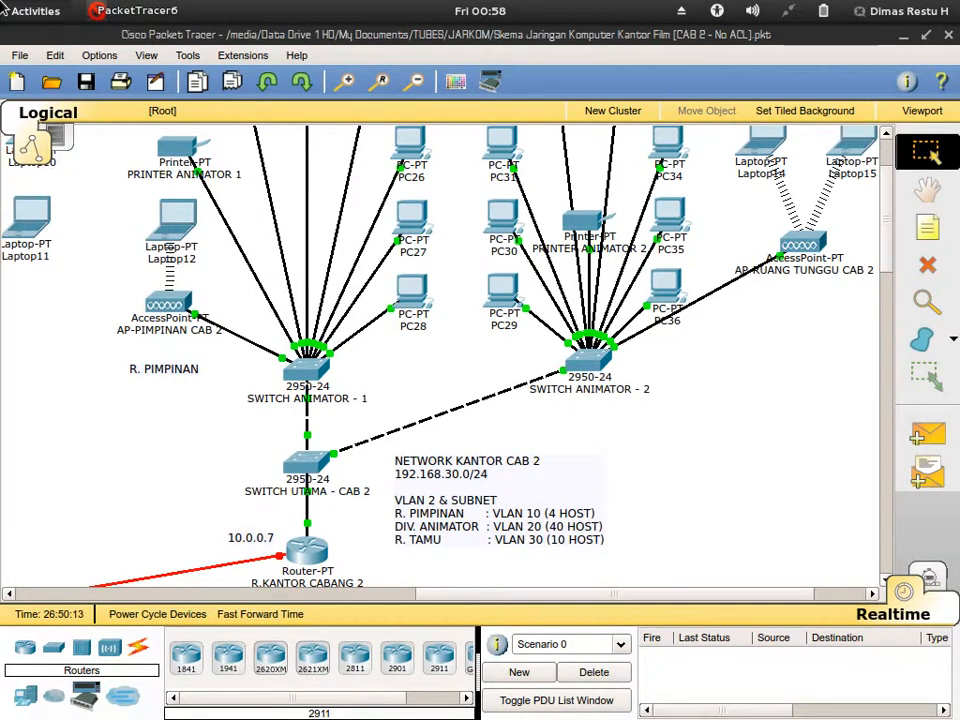
Switch to the ACL reference text file, move its window aside, and review the access-list 101 permit and deny lines
mouse_move(5, 8)
left_click(225, 212)
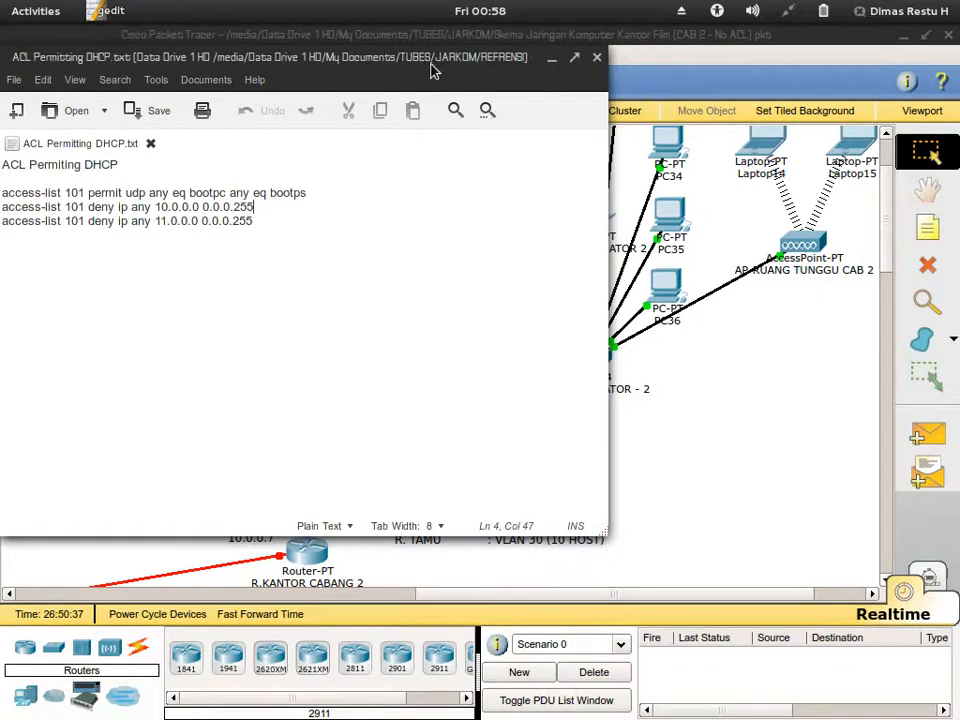
left_click_drag(425, 66, 527, 84)
left_click_drag(603, 103, 767, 109)
left_click_drag(700, 236, 347, 240)
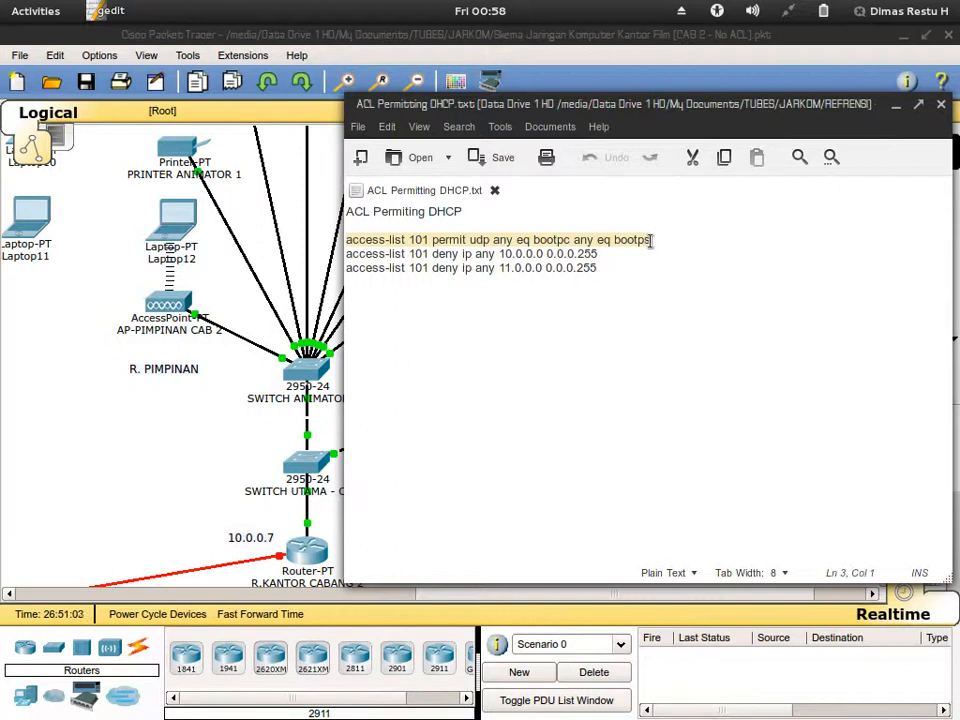
left_click_drag(605, 255, 331, 258)
left_click_drag(628, 255, 437, 258)
left_click(467, 279)
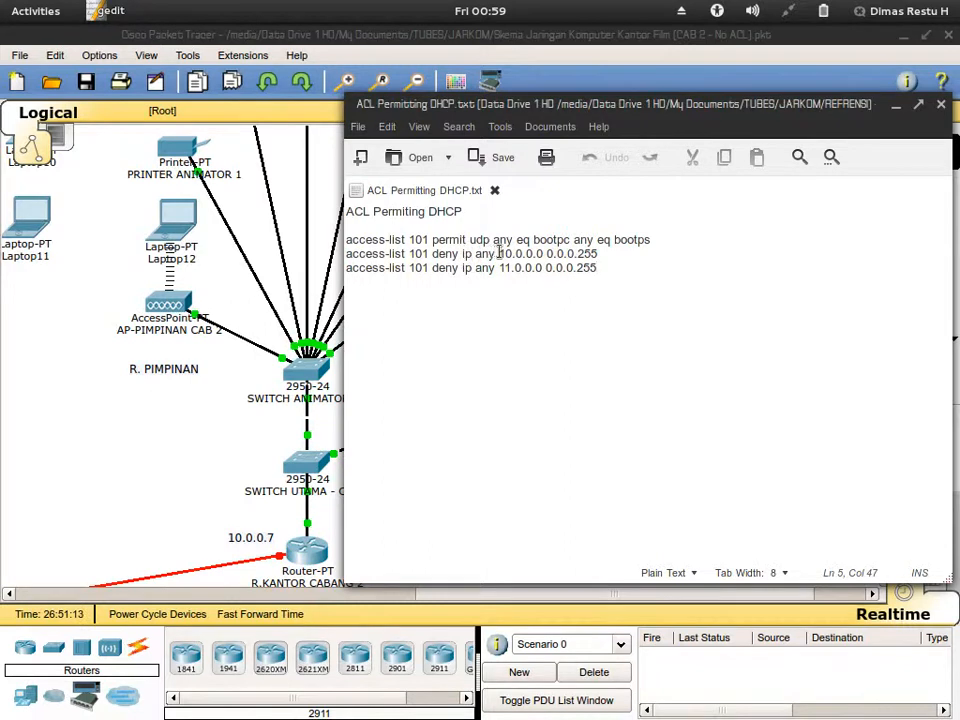
left_click_drag(462, 254, 603, 251)
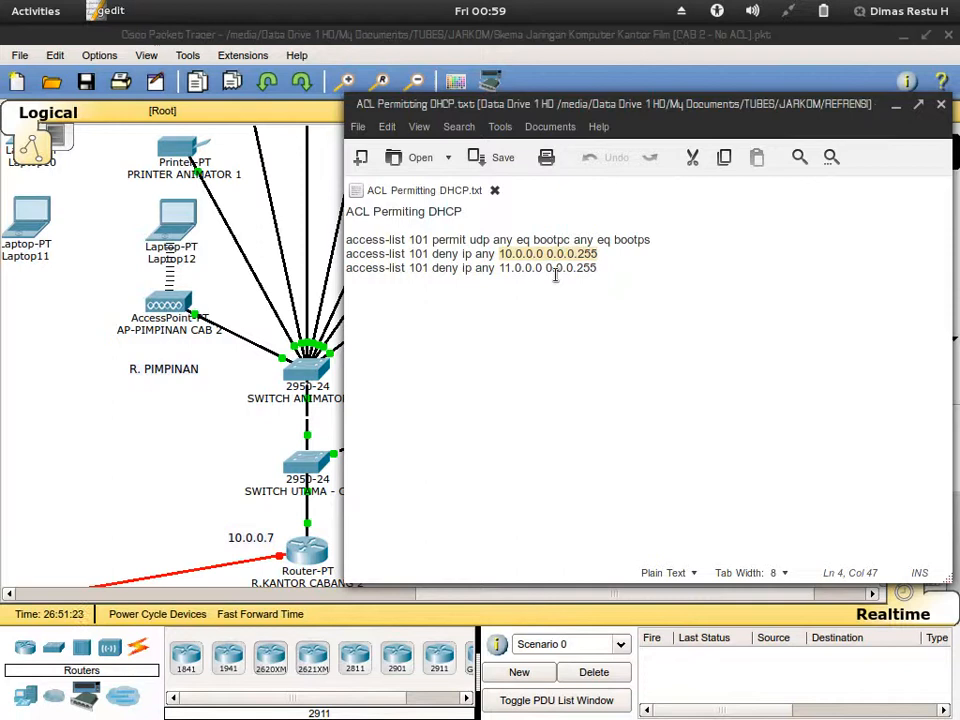
left_click(600, 268)
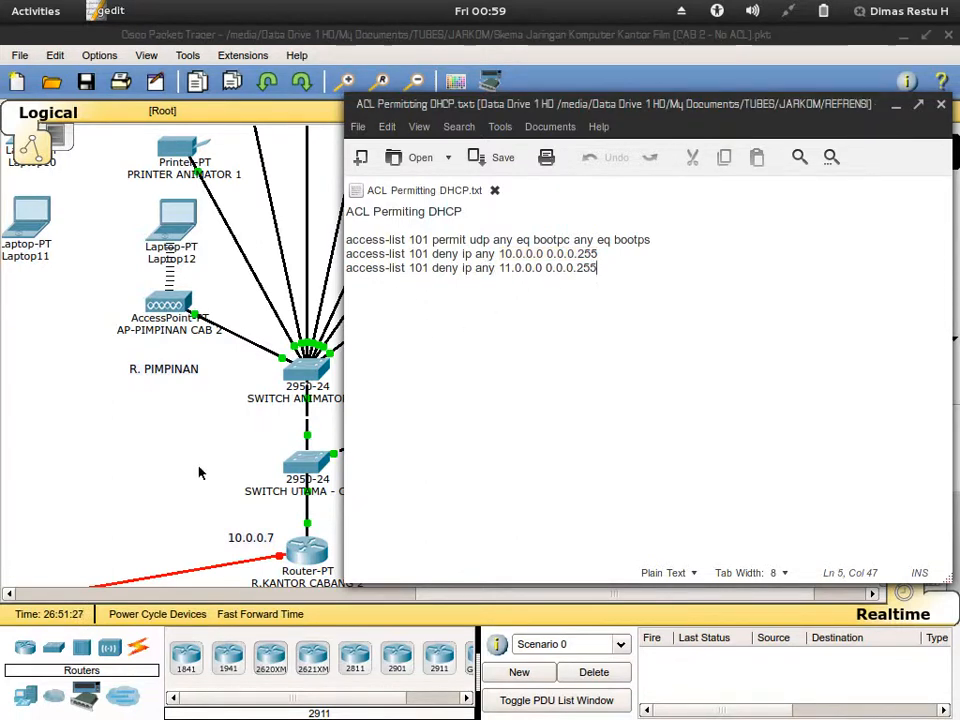
Switch to the R.KANTOR CABANG 2 router's command line in Packet Tracer
left_click(290, 552)
key("super")
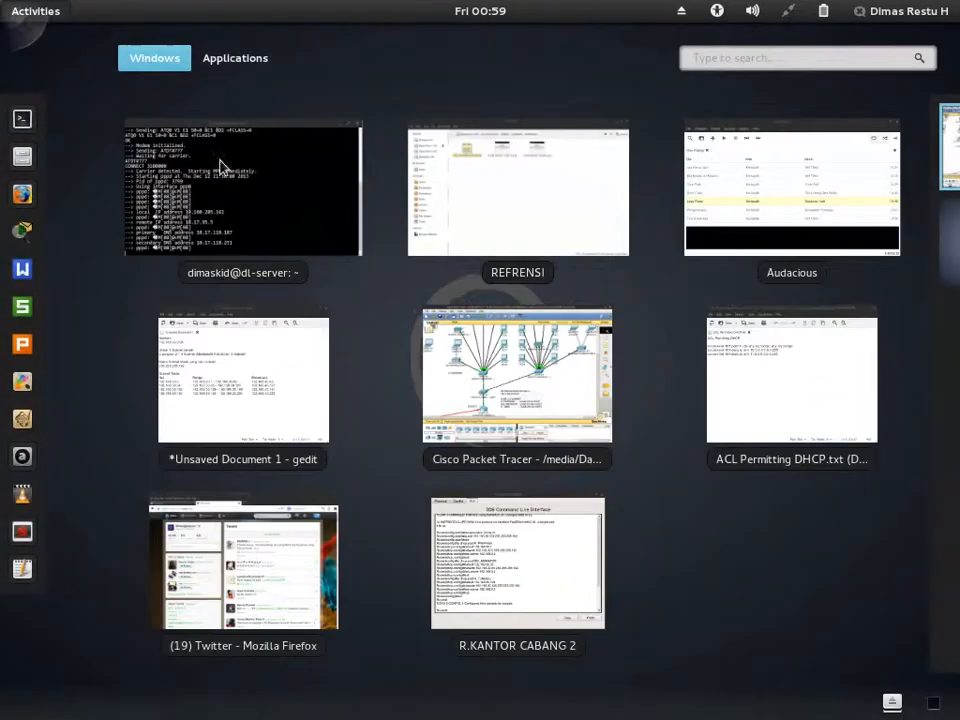
left_click(449, 355)
key("super")
left_click(523, 587)
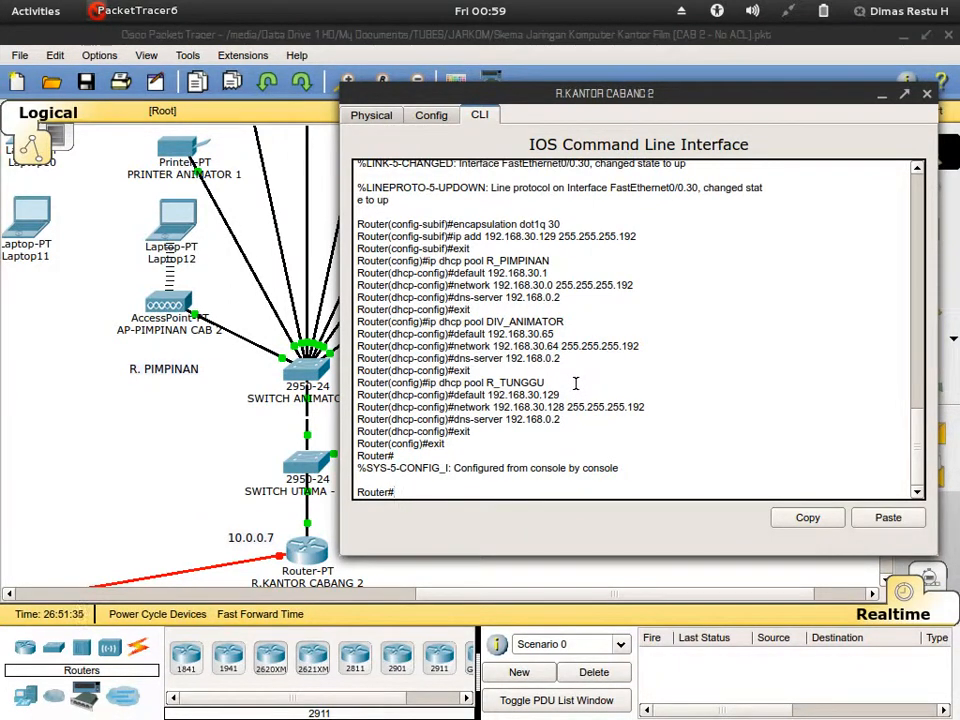
Try to run access-list 101 permit any eq bootpc any eq bootps at the privileged prompt, copying the ending from the reference file
type("access-list 101 ")
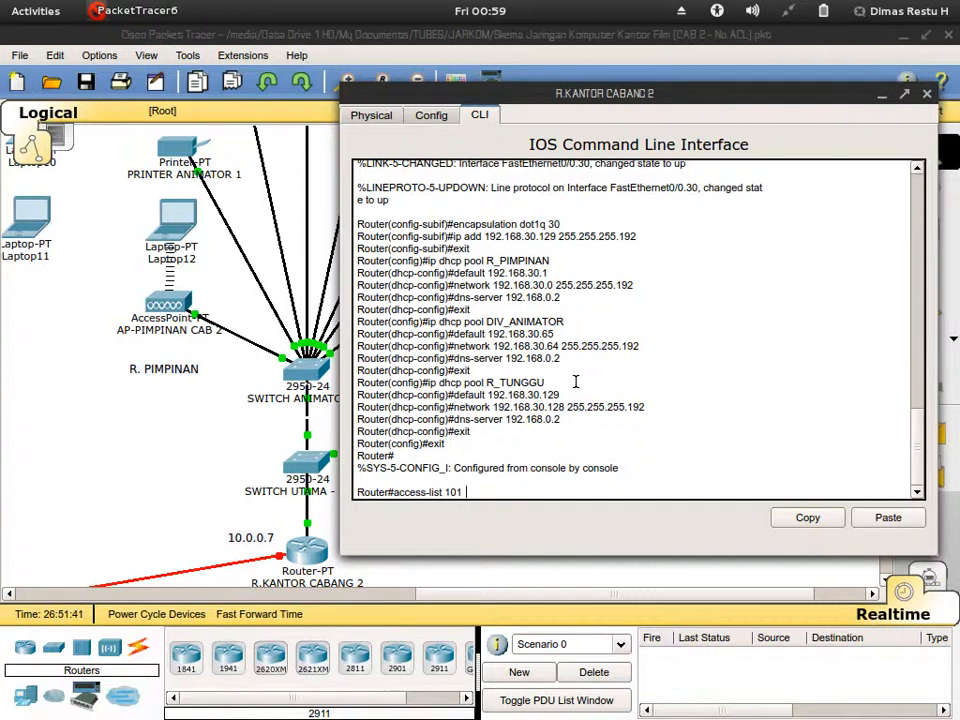
type("pemr")
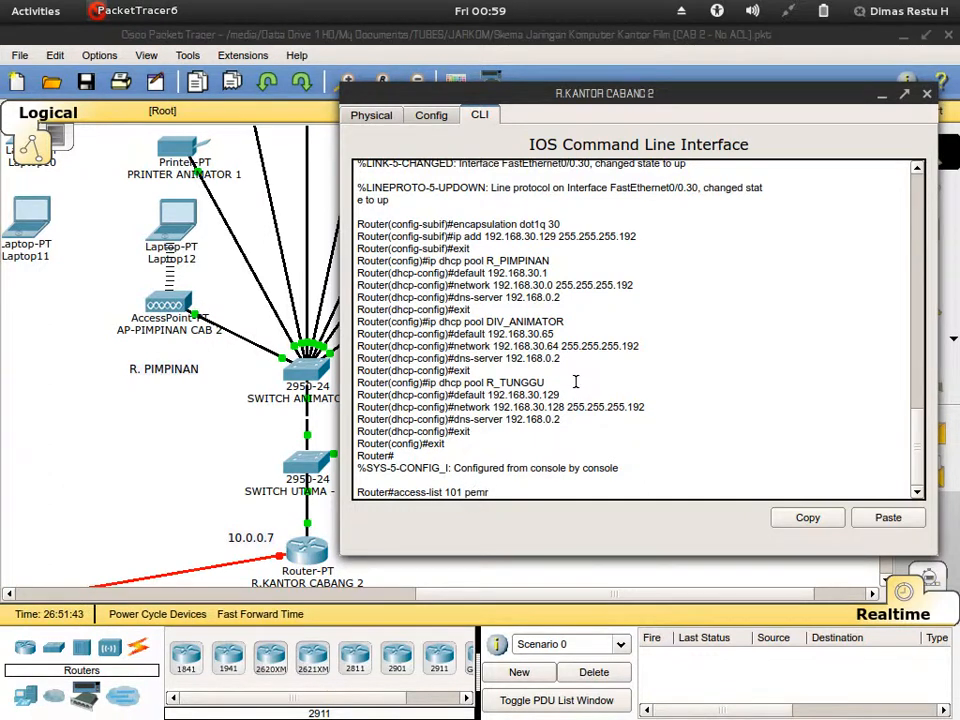
key("BackSpace")
type("rmit")
key("super")
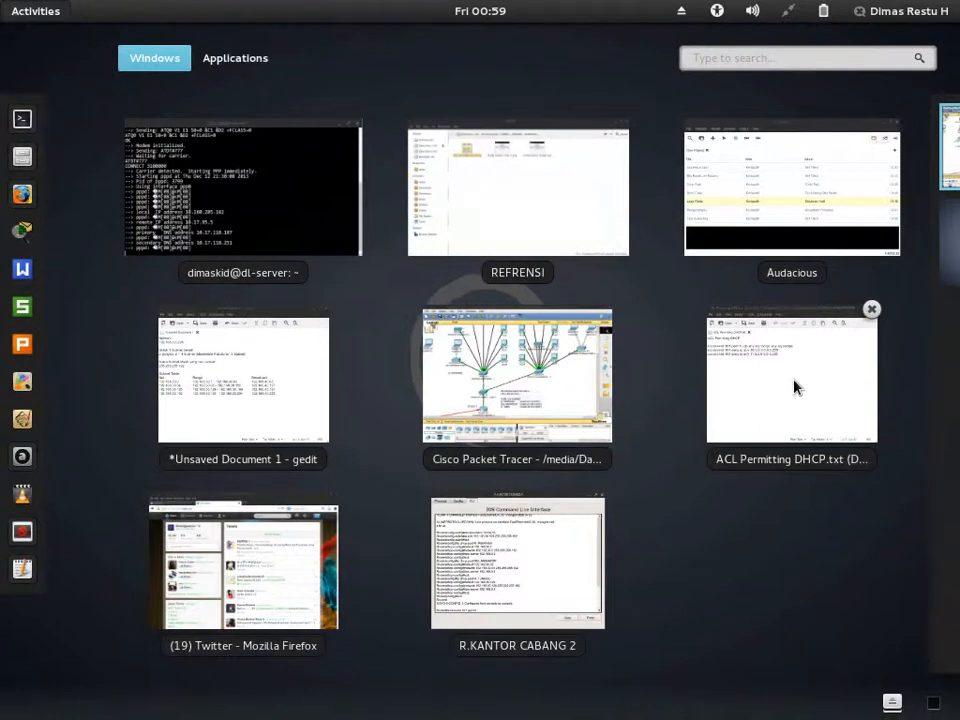
left_click(795, 387)
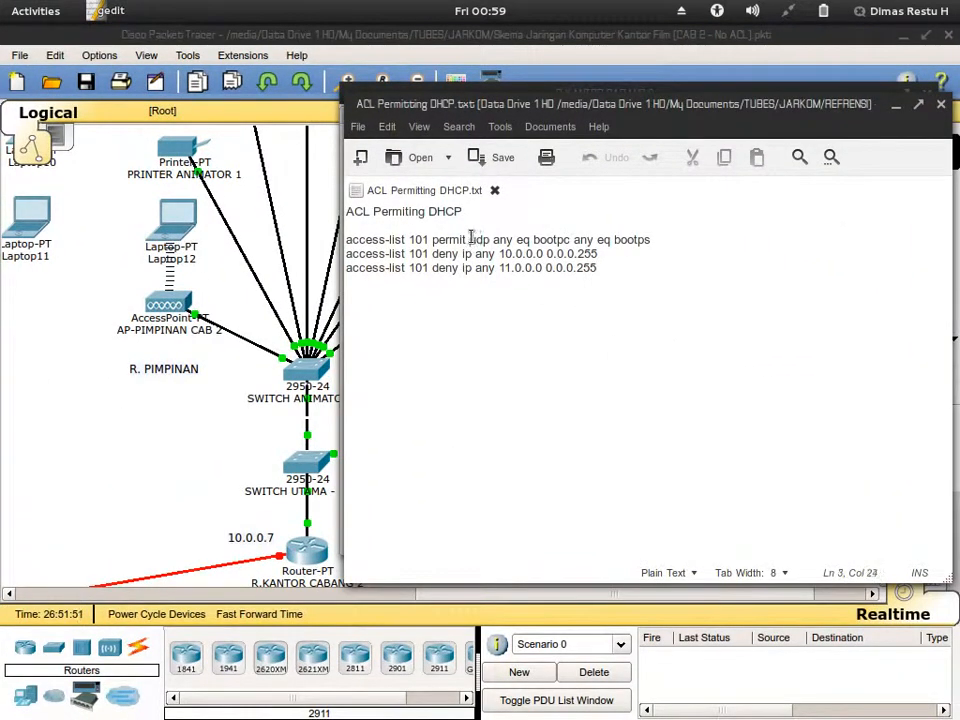
left_click_drag(471, 239, 643, 240)
left_click(668, 240)
key("shift+Down")
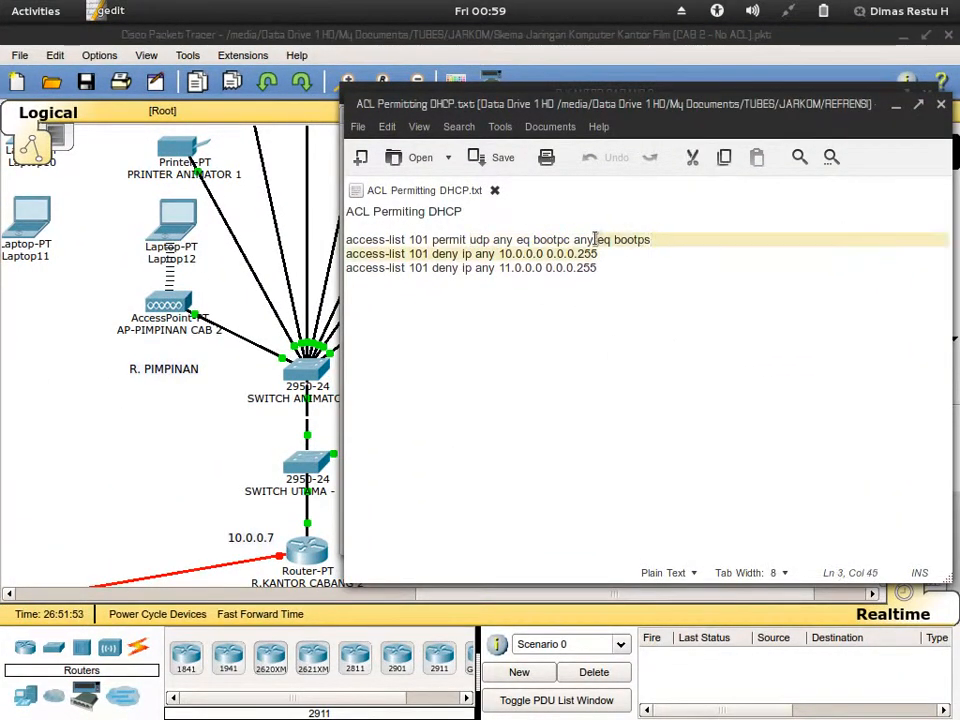
left_click_drag(649, 238, 493, 239)
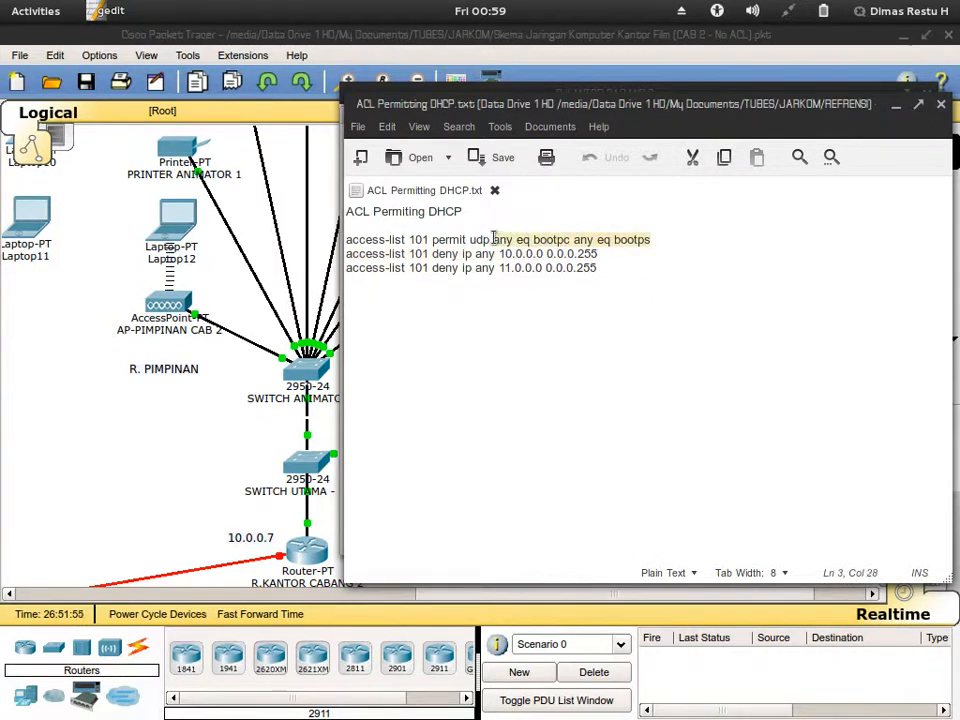
right_click(505, 238)
left_click(553, 328)
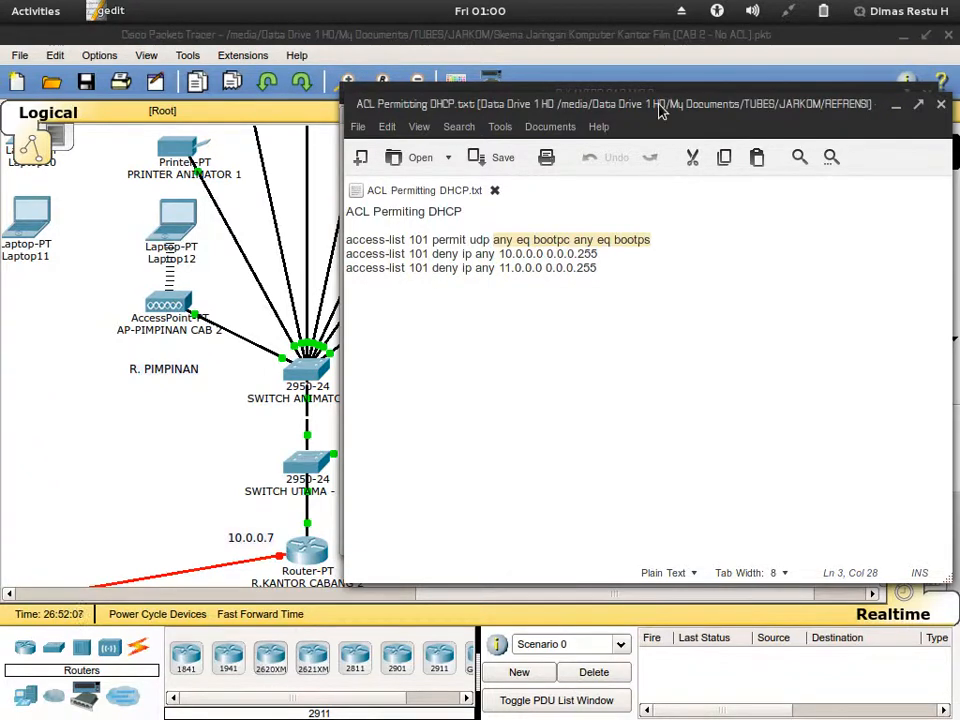
left_click_drag(659, 104, 647, 137)
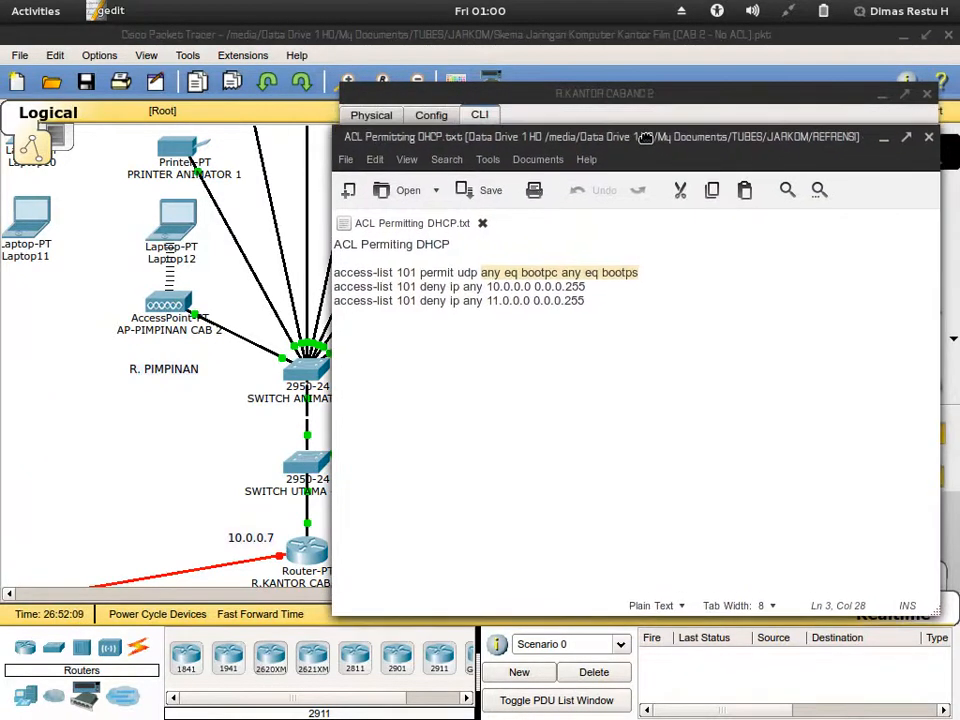
left_click(670, 92)
right_click(540, 424)
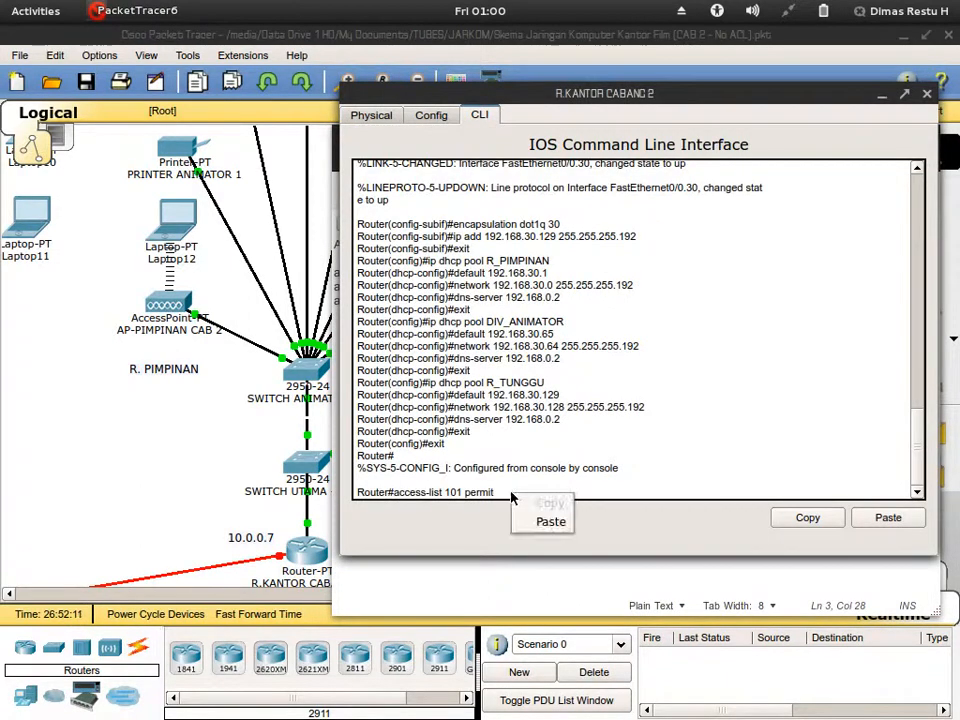
left_click(553, 458)
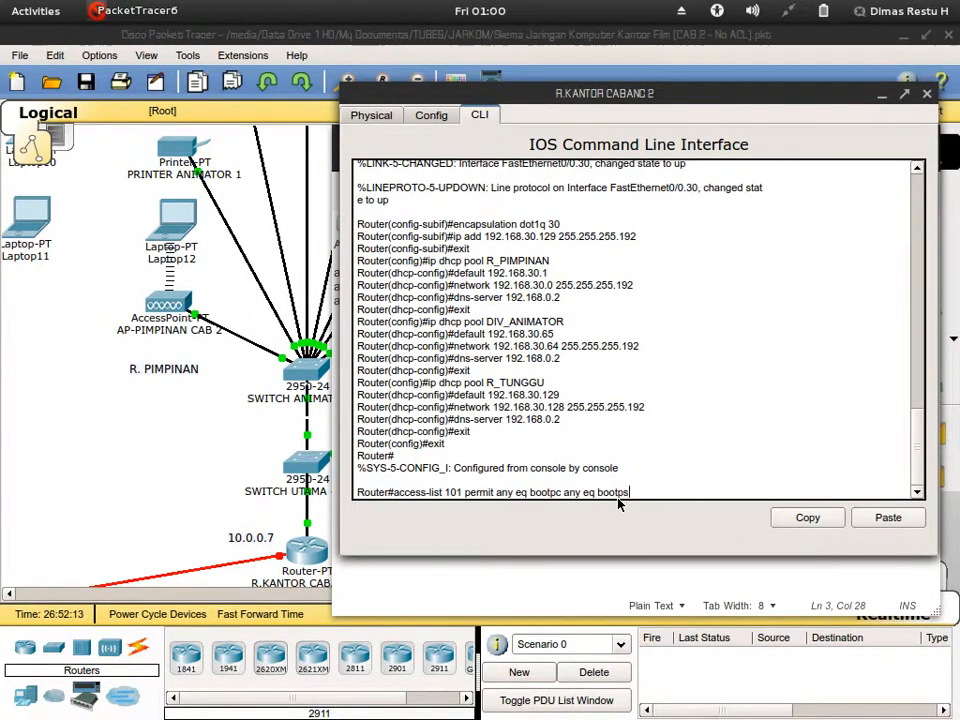
key("Return")
key("Up")
key("Left")
key("Left")
key("Left")
key("Left")
key("Left")
key("Left")
key("Left")
key("Left")
key("Left")
key("Left")
key("Left")
key("Left")
key("Left")
key("Left")
key("Left")
key("Left")
key("Left")
key("Left")
key("Left")
key("Left")
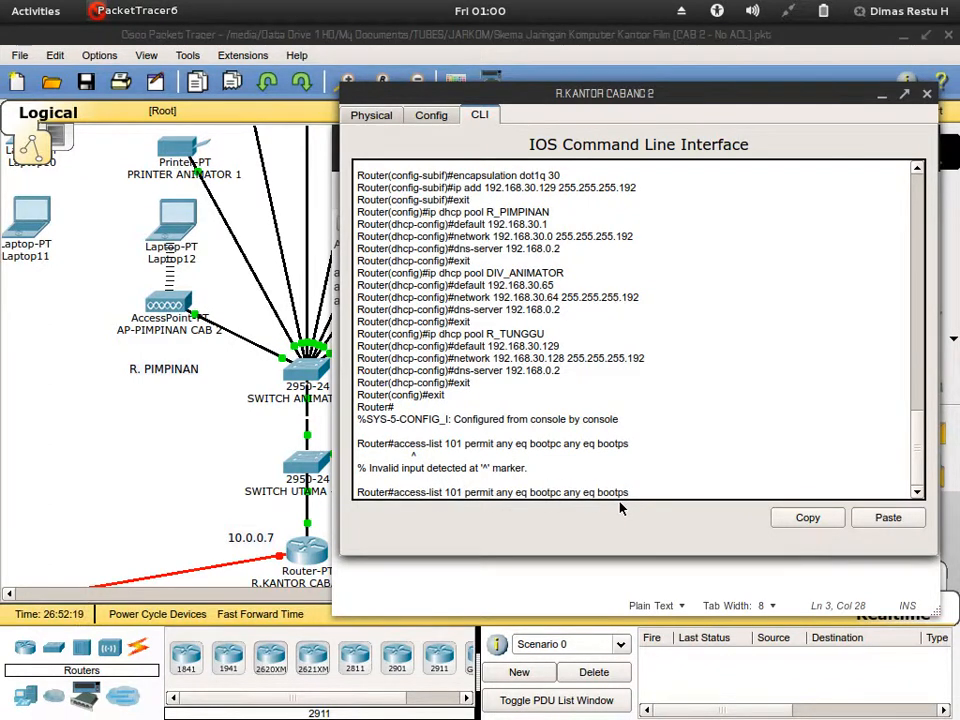
key("Right")
key("Right")
key("Right")
key("Right")
key("Right")
key("Right")
key("Right")
key("Right")
key("Right")
key("Right")
key("Right")
key("Right")
key("Right")
key("Right")
key("Right")
key("Right")
key("Right")
key("Right")
key("Right")
key("Right")
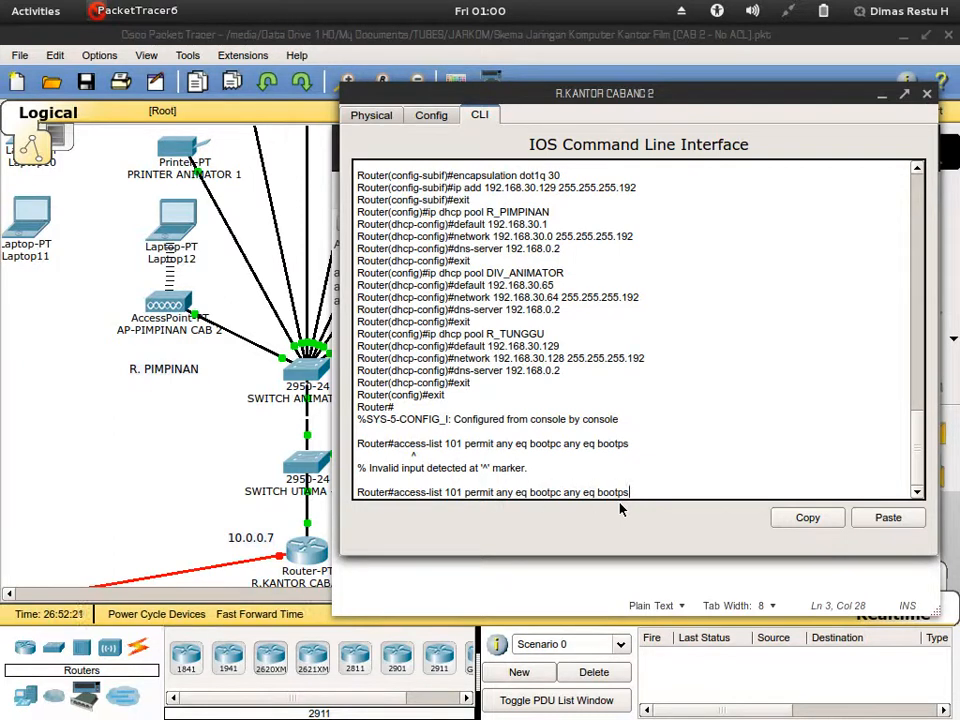
key("BackSpace")
key("BackSpace")
key("BackSpace")
key("BackSpace")
key("BackSpace")
key("BackSpace")
key("BackSpace")
key("BackSpace")
key("BackSpace")
key("BackSpace")
key("BackSpace")
key("BackSpace")
key("BackSpace")
key("BackSpace")
key("BackSpace")
key("BackSpace")
key("BackSpace")
key("BackSpace")
key("BackSpace")
key("BackSpace")
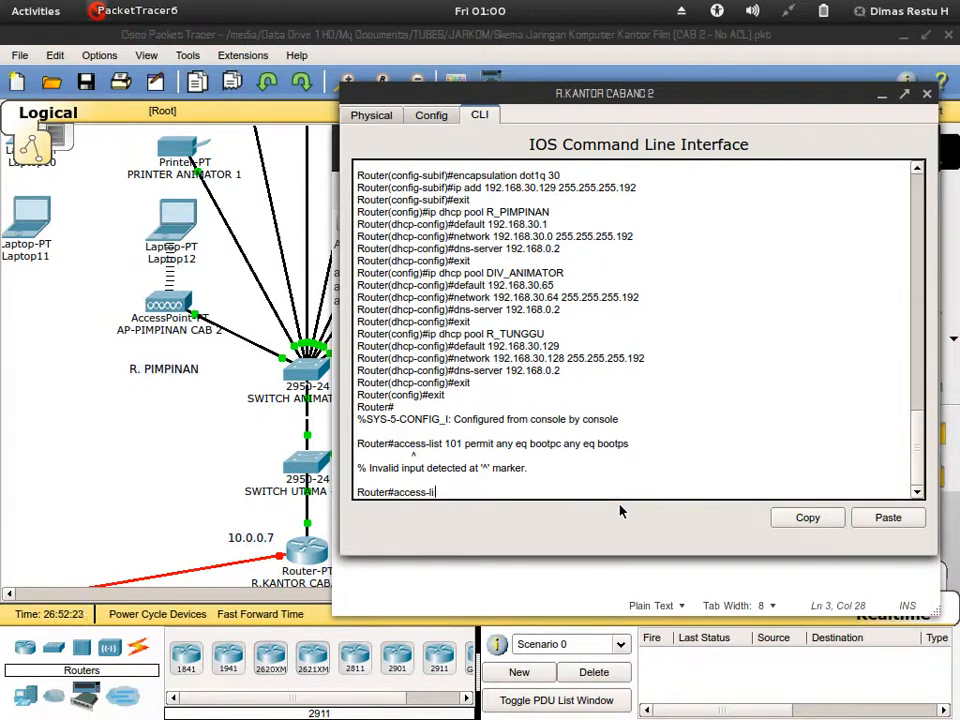
Enter global configuration mode and add access-list 101 permit udp any eq bootpc any eq bootps, copied from the reference file
type("conf ter")
key("Return")
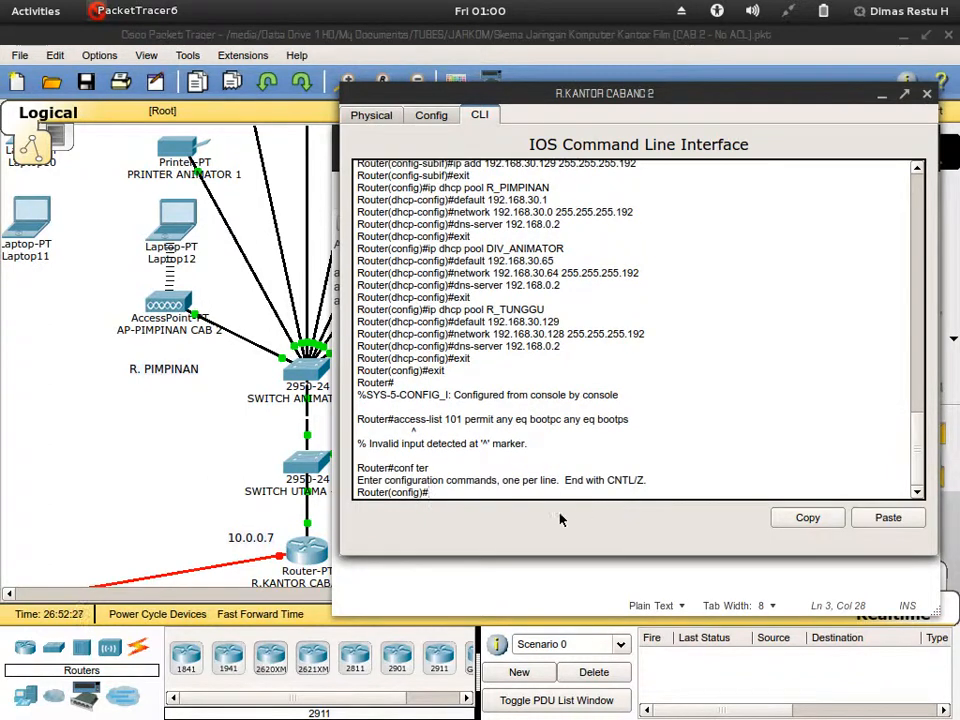
key("alt+Tab")
left_click_drag(645, 278, 292, 284)
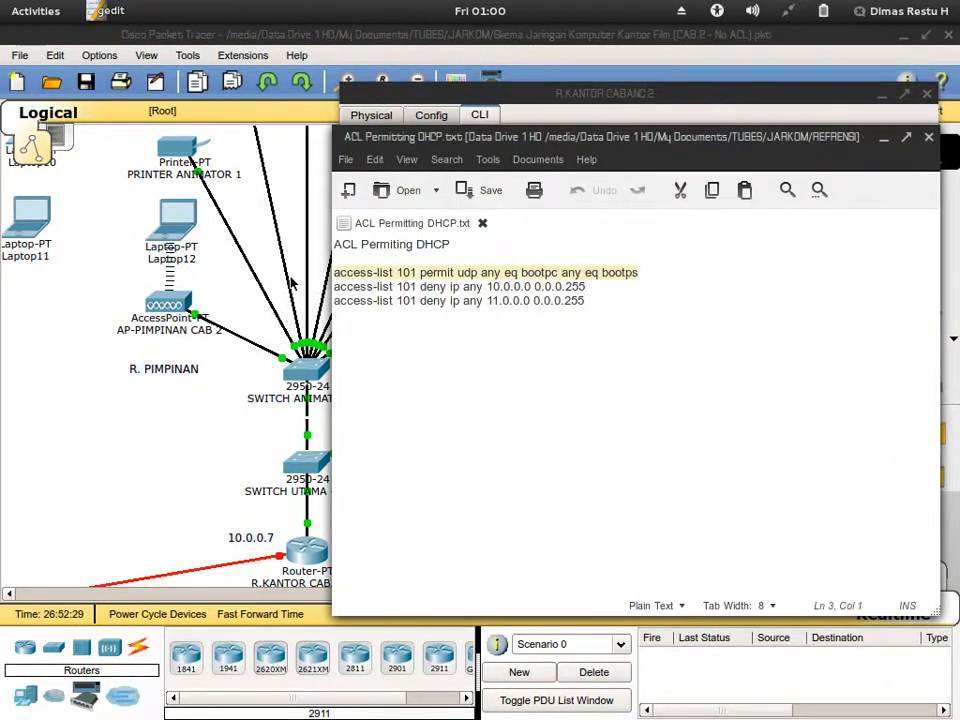
left_click(660, 107)
right_click(448, 489)
left_click(487, 516)
key("Return")
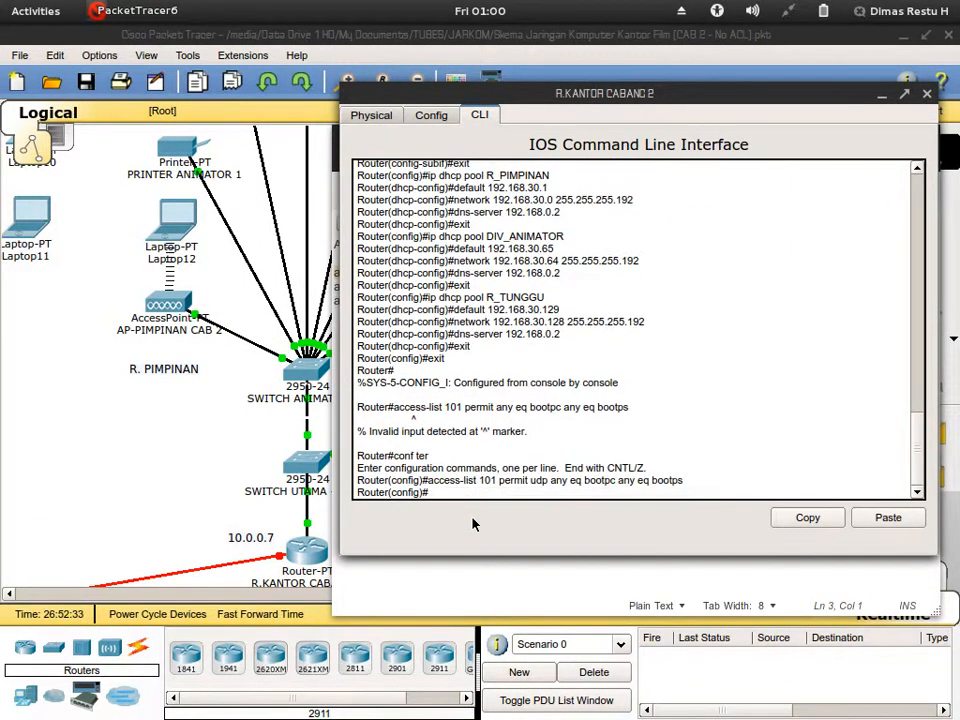
Recall the last access-list 101 command and replace everything from permit onward with deny
key("Up")
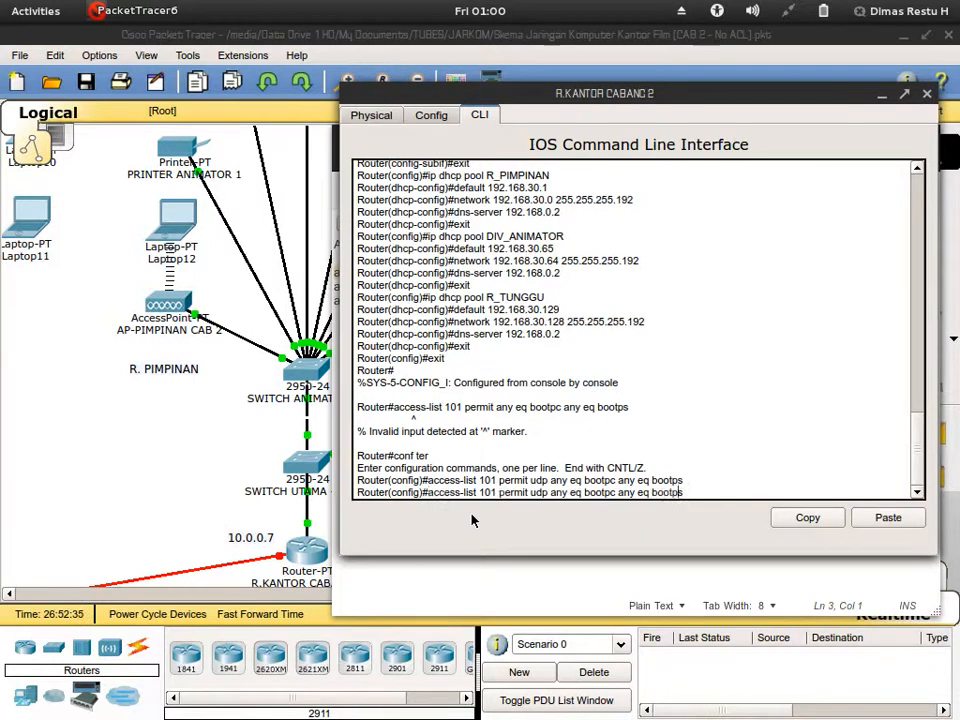
key("BackSpace")
key("BackSpace")
key("BackSpace")
key("BackSpace")
key("BackSpace")
key("BackSpace")
key("BackSpace")
key("BackSpace")
key("BackSpace")
key("BackSpace")
key("BackSpace")
key("BackSpace")
key("BackSpace")
key("BackSpace")
key("BackSpace")
key("BackSpace")
key("BackSpace")
key("BackSpace")
key("BackSpace")
key("BackSpace")
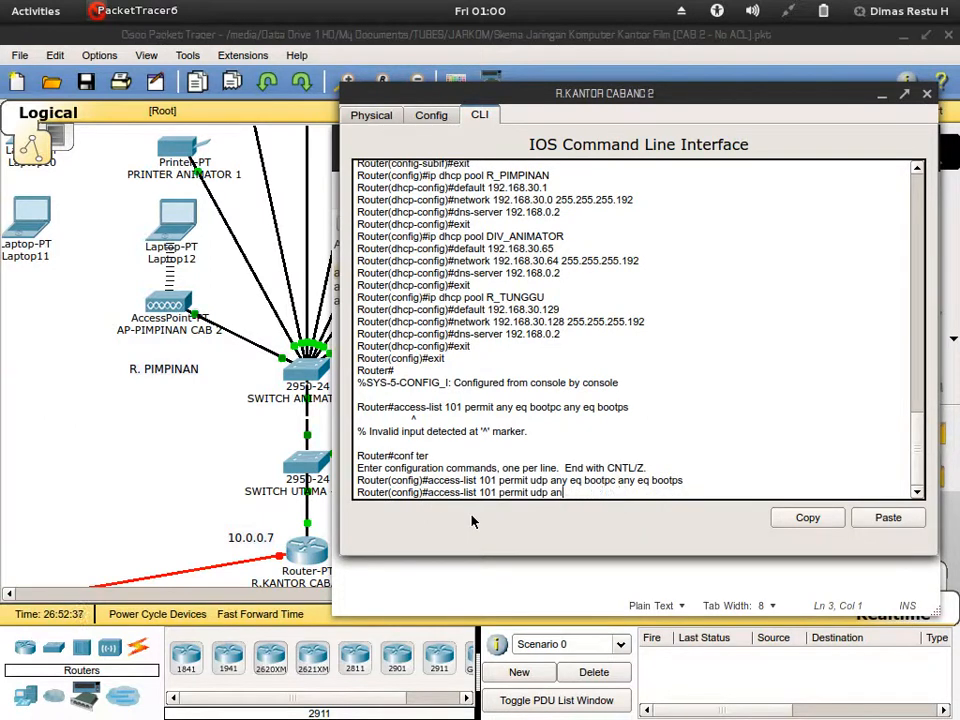
key("BackSpace")
type("deny")
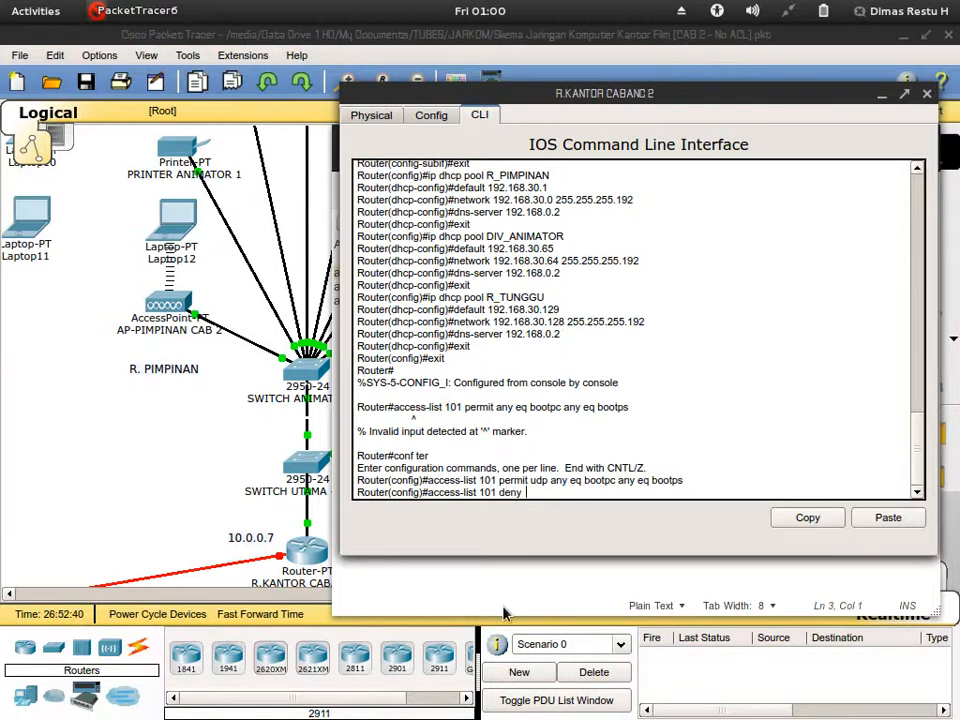
Check the deny syntax in the ACL reference file and extend the router's deny line with ip 192.168.30.128, matching the R_TUNGGU pool network
key("alt+Tab")
left_click(538, 465)
left_click(655, 113)
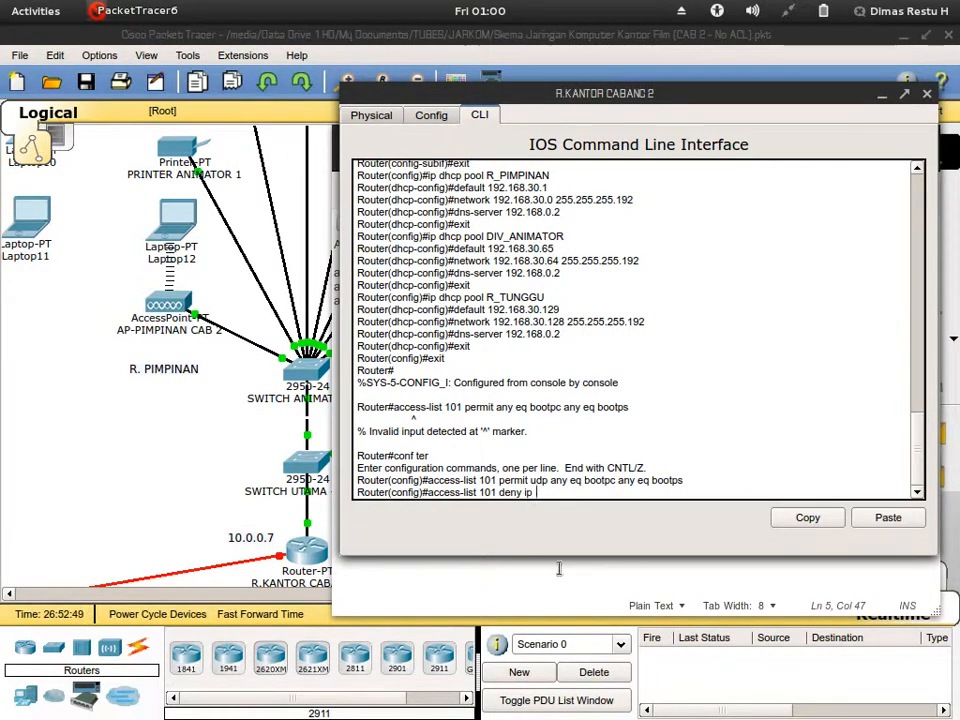
type("192.1")
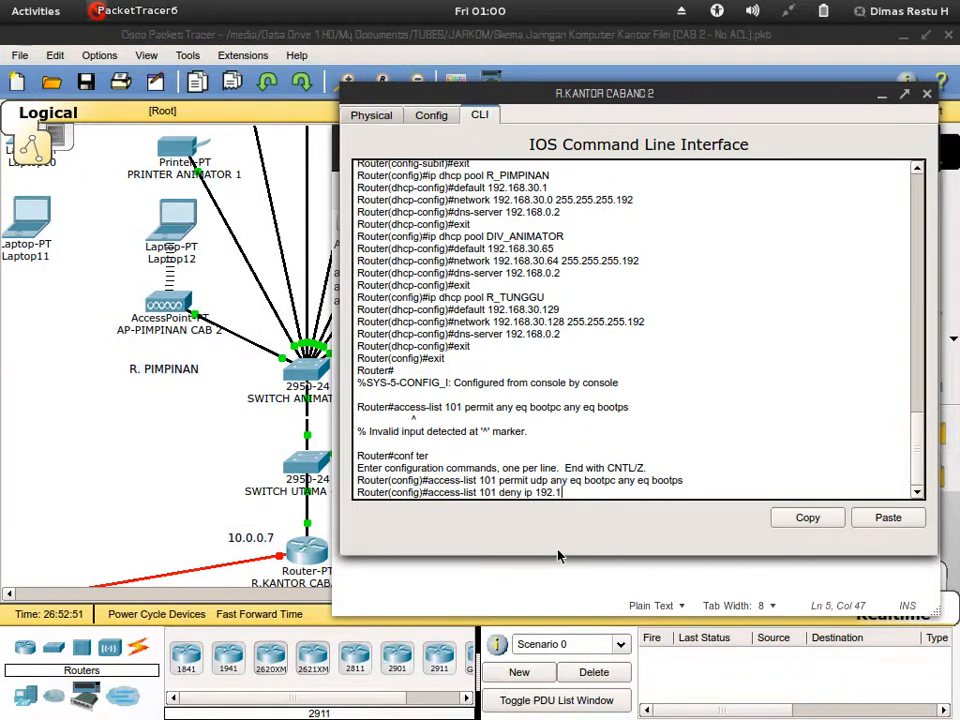
type("68.30")
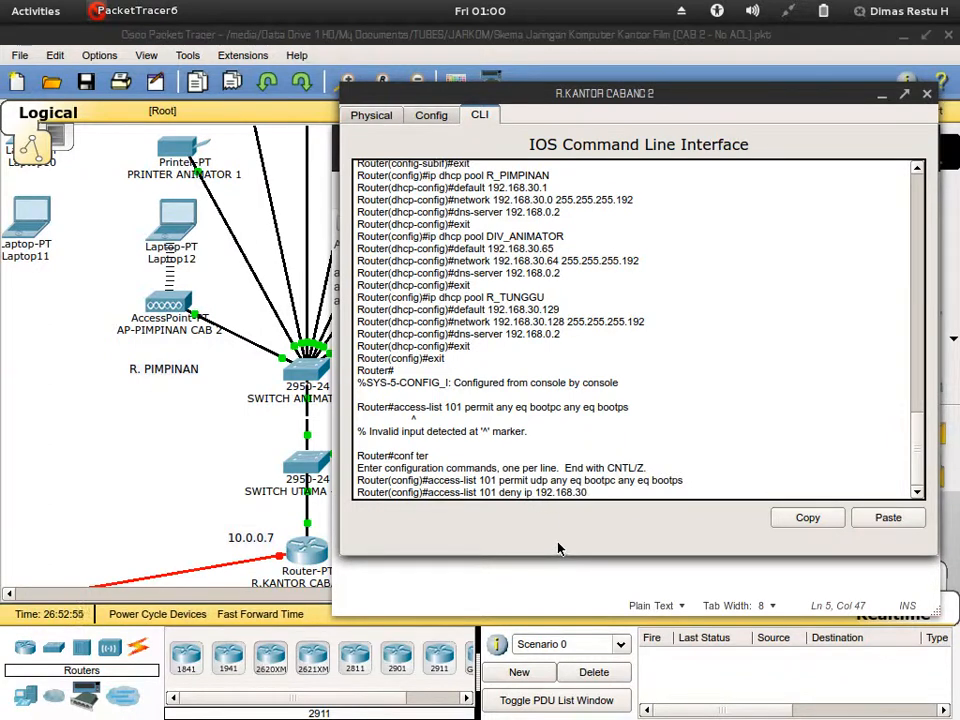
type(".128")
left_click_drag(493, 321, 551, 325)
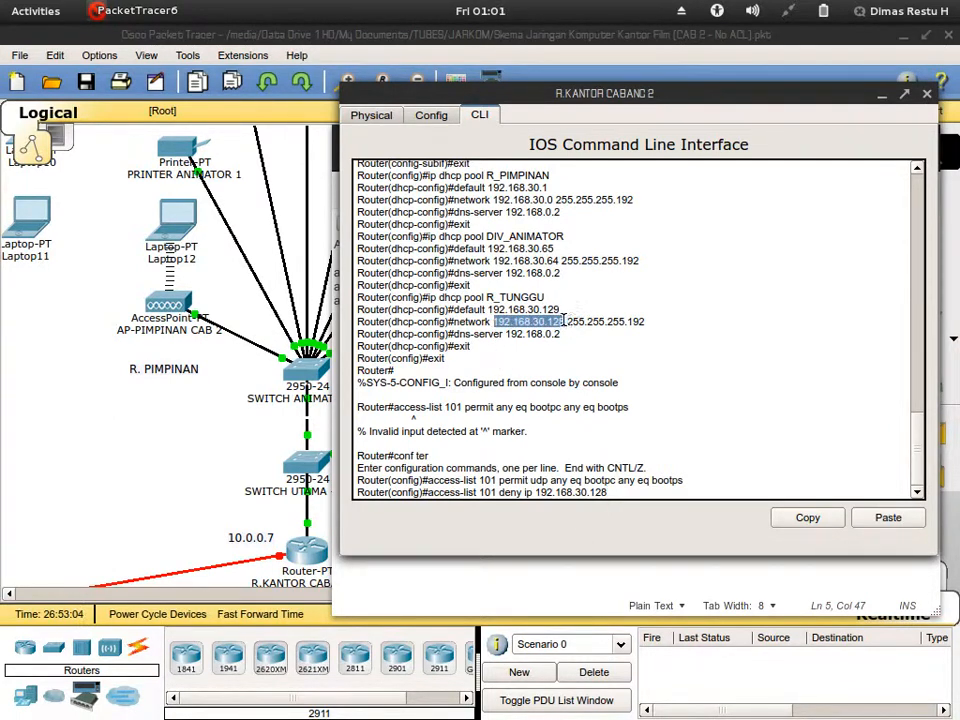
left_click(631, 491)
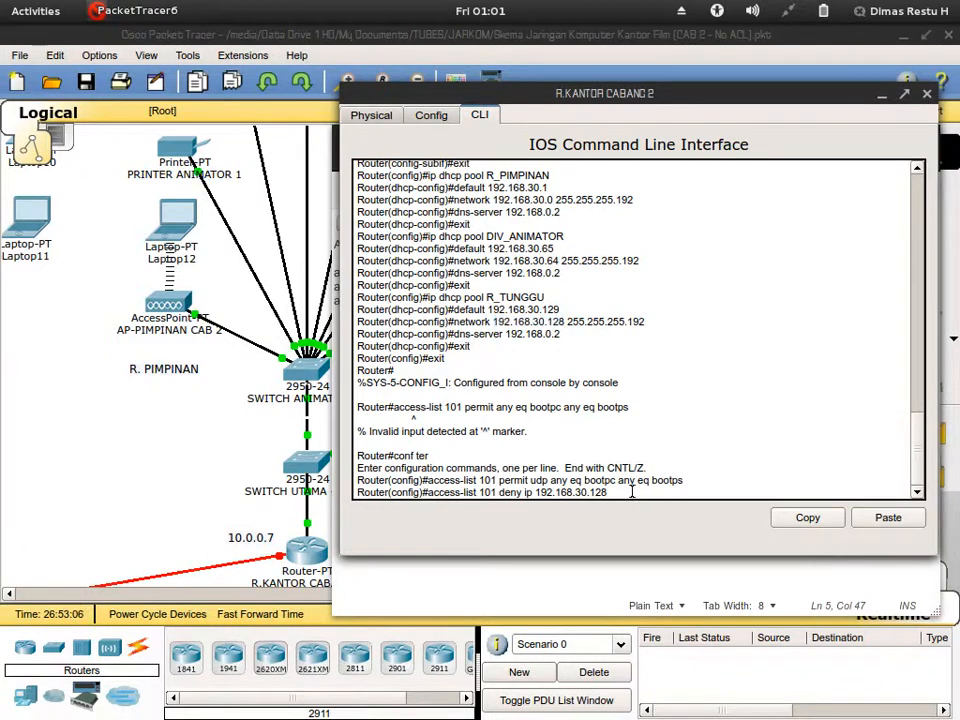
Check the wildcard format in the reference file and start the source wildcard in the deny line as 0.0.0
left_click(643, 579)
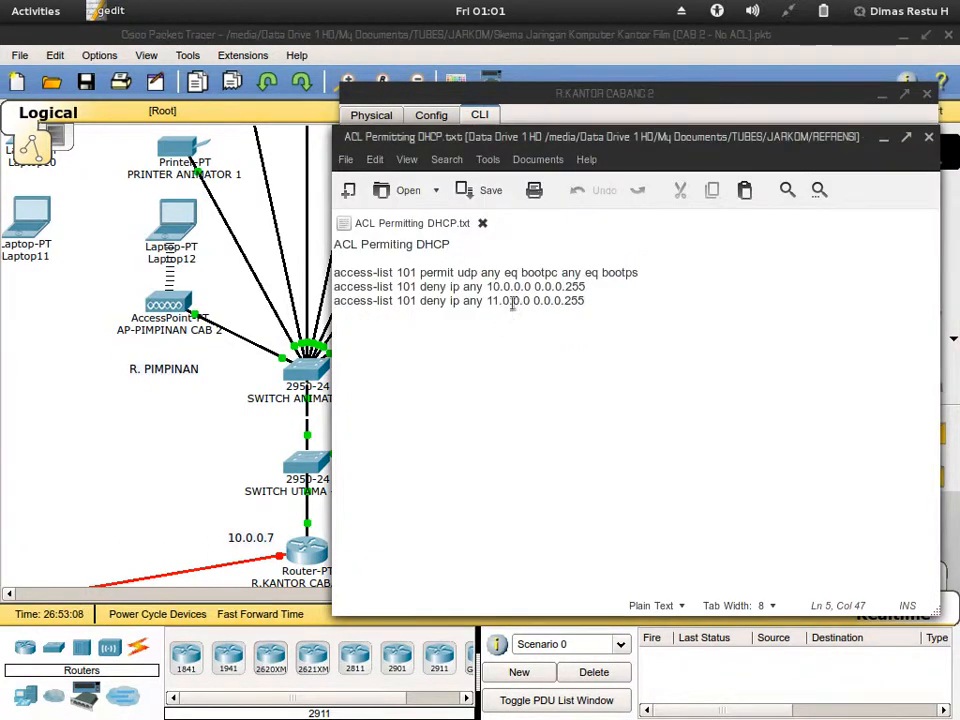
left_click(486, 88)
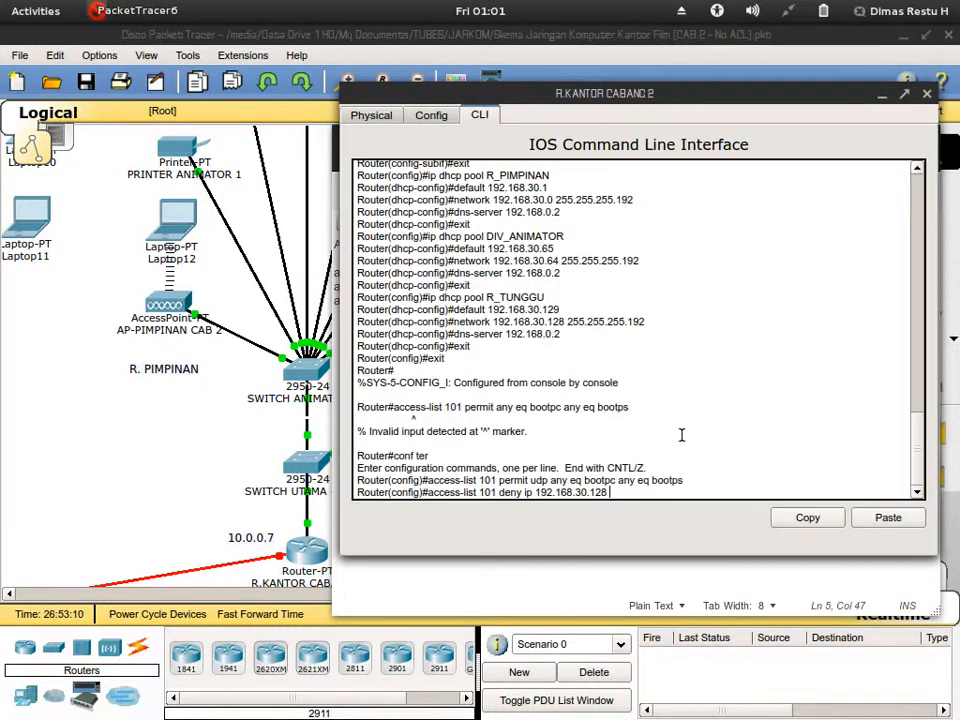
type(".0.0.")
Switch to the unsaved subnet notes and highlight the last octet of the subnet mask 255.255.255.192
key("alt+Tab")
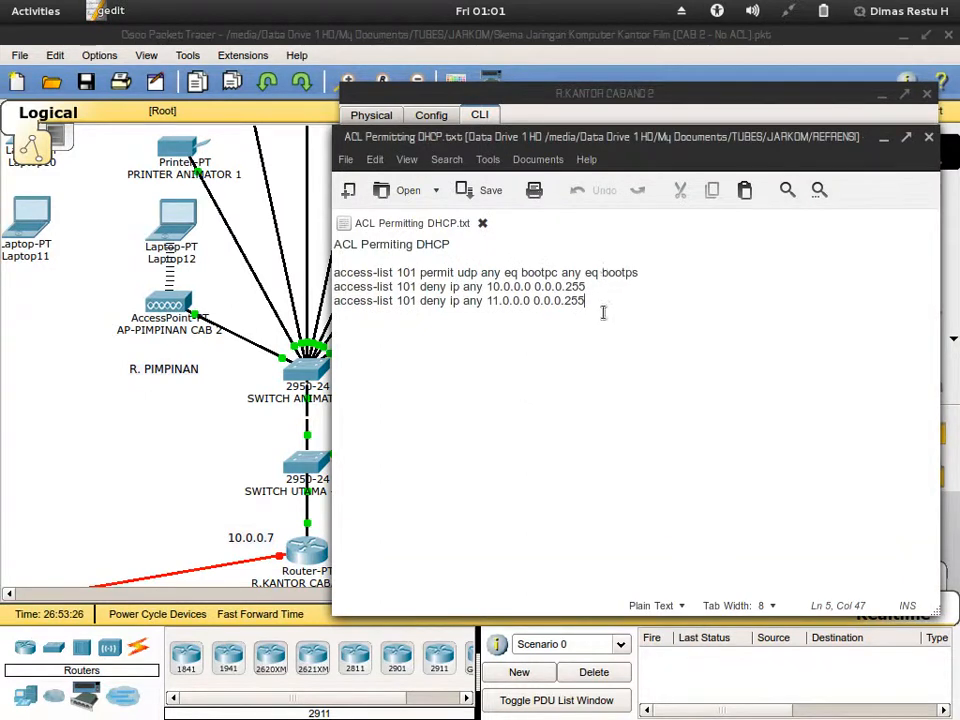
key("super")
left_click(238, 382)
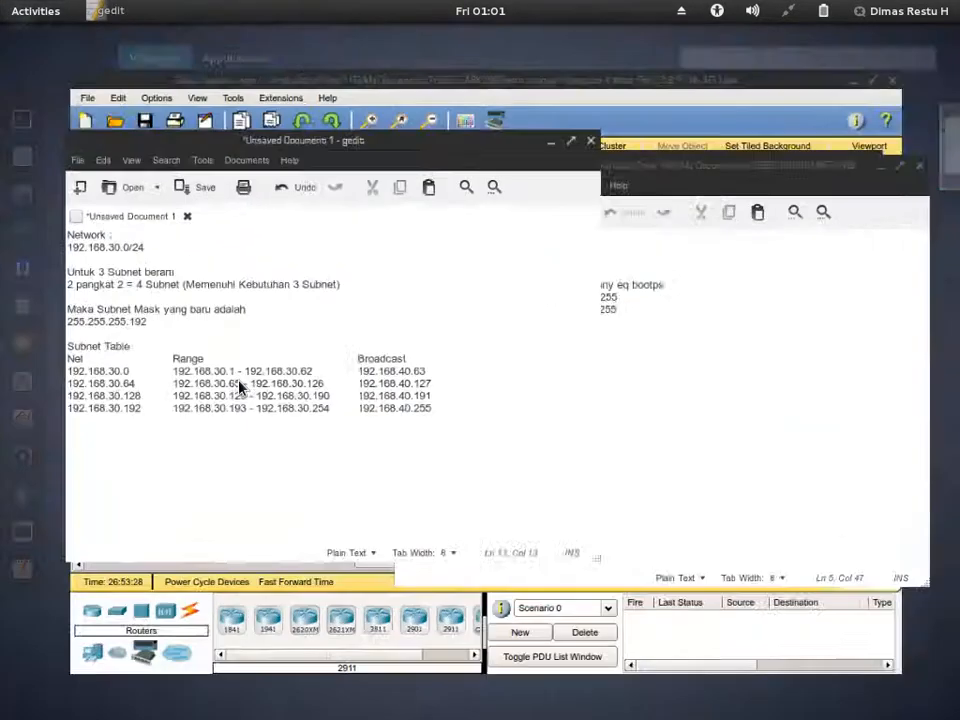
left_click(123, 312)
double_click(123, 312)
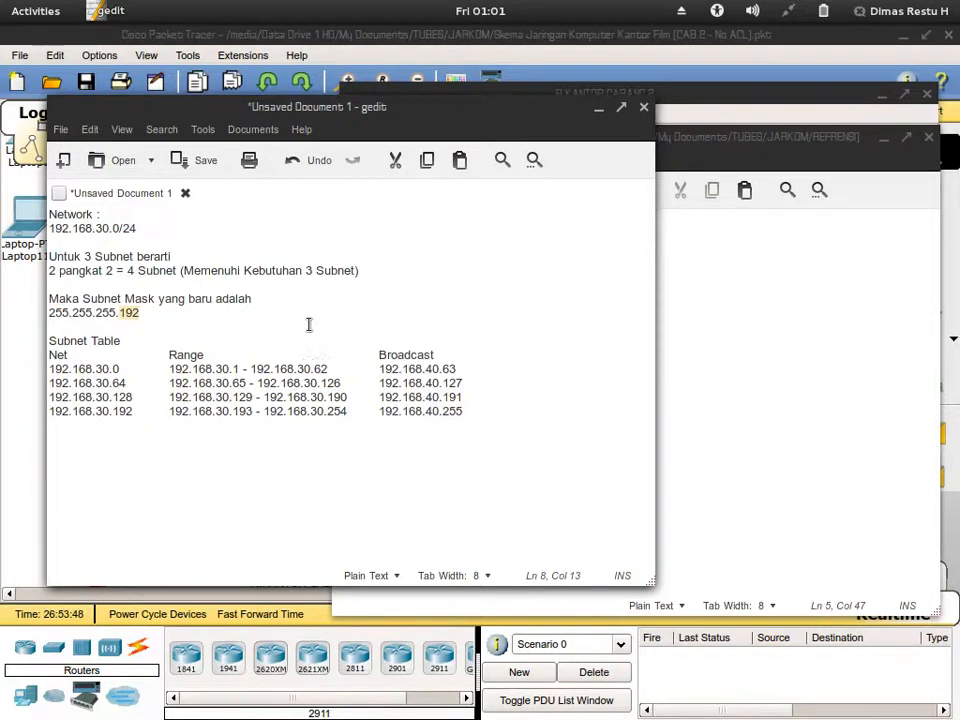
Open Calculator, subtract 192 from 255 to get the wildcard octet, and close it
mouse_move(1, 2)
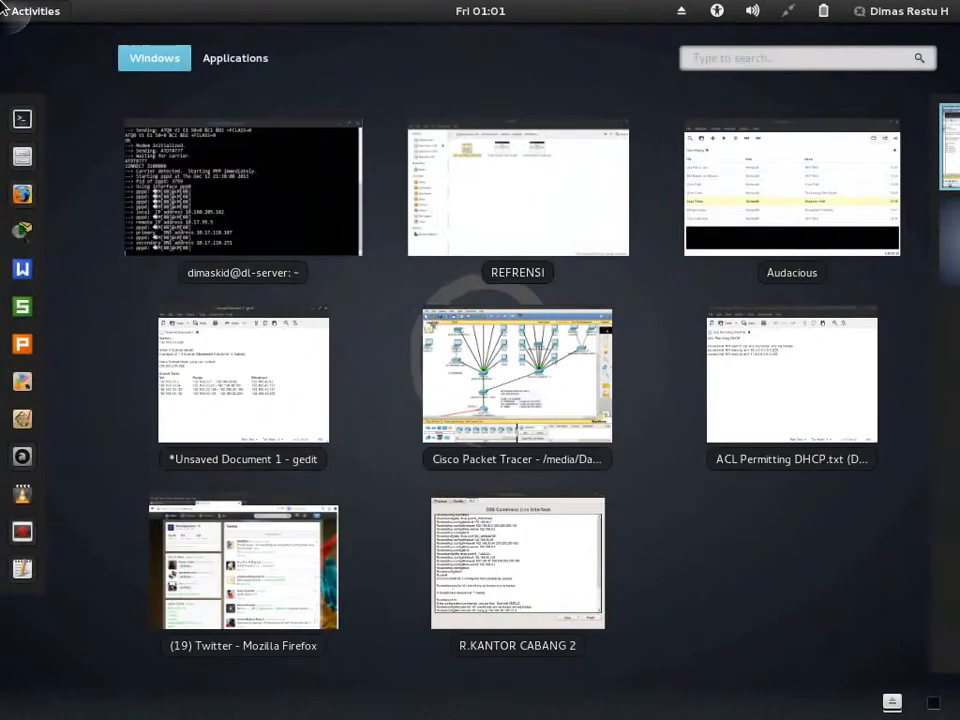
left_click(224, 65)
type("Cal")
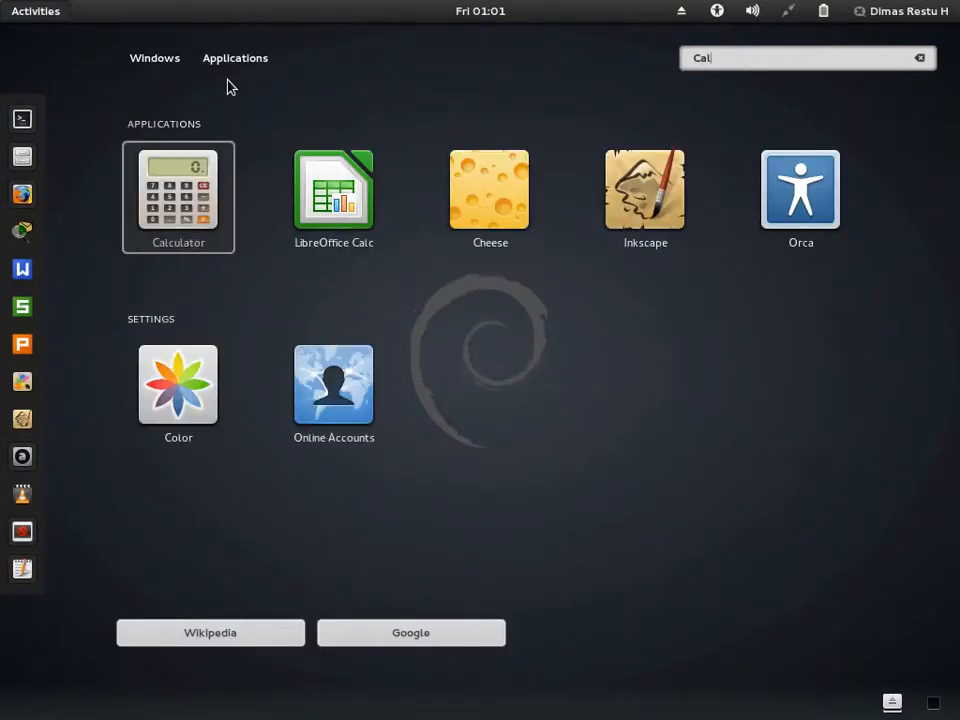
key("Return")
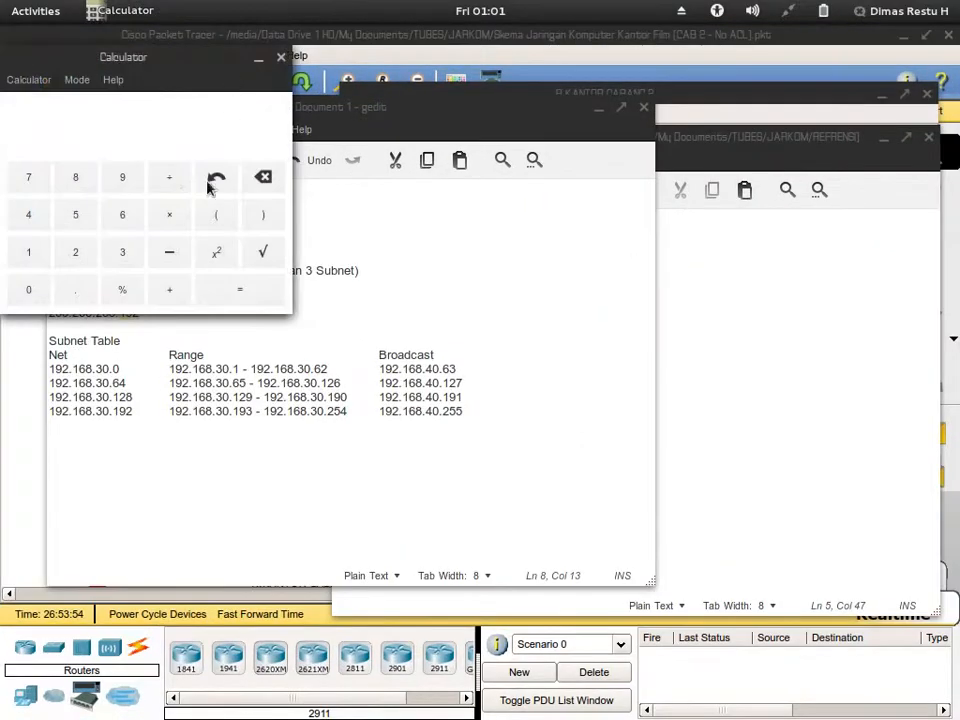
type("255")
type("192")
left_click(225, 293)
left_click(281, 57)
Return to the R.KANTOR CABANG 2 command line and complete the source wildcard as 0.0.0.63
left_click(774, 300)
key("super")
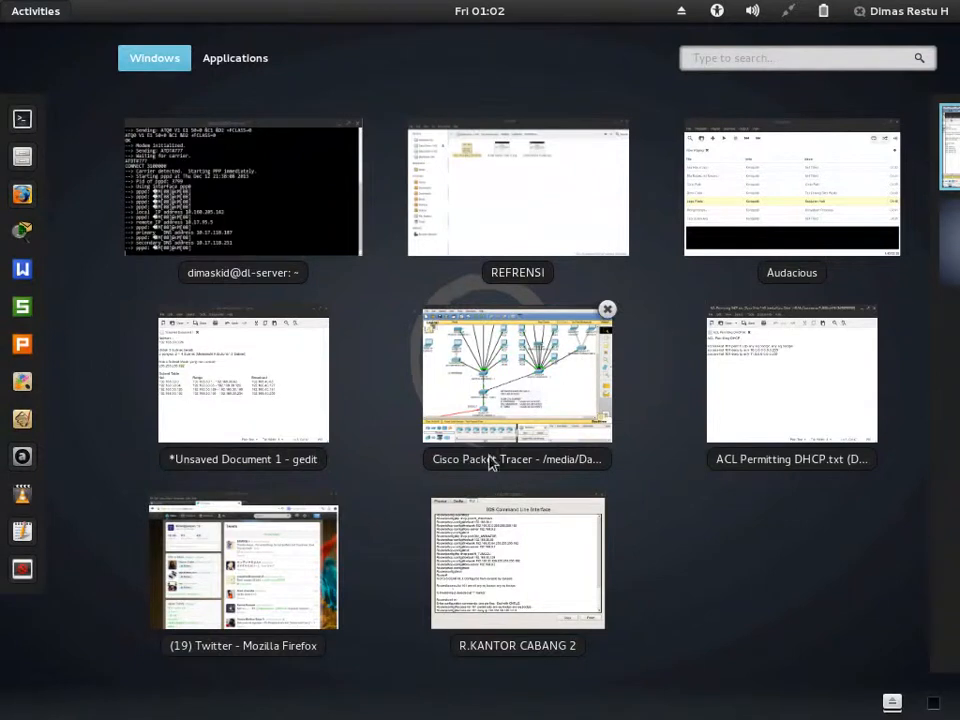
left_click(504, 580)
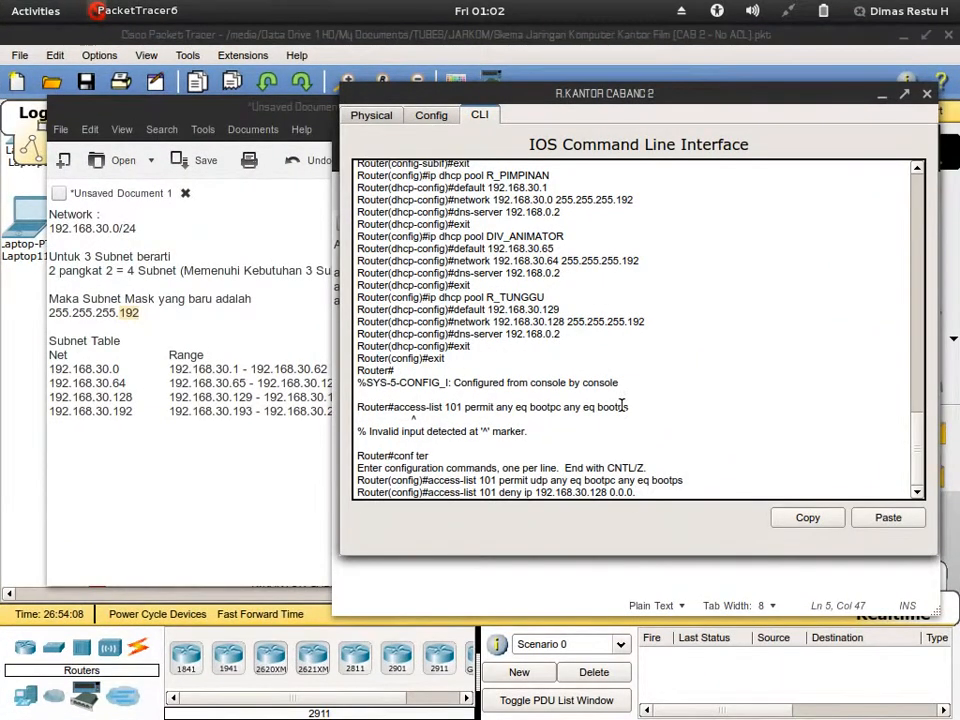
type("63")
Finish the deny line with destination 192.168.30.0 and wildcard 0.0.0.63, and run it
type("192.168.30")
type(".128")
key("BackSpace")
key("BackSpace")
key("BackSpace")
key("BackSpace")
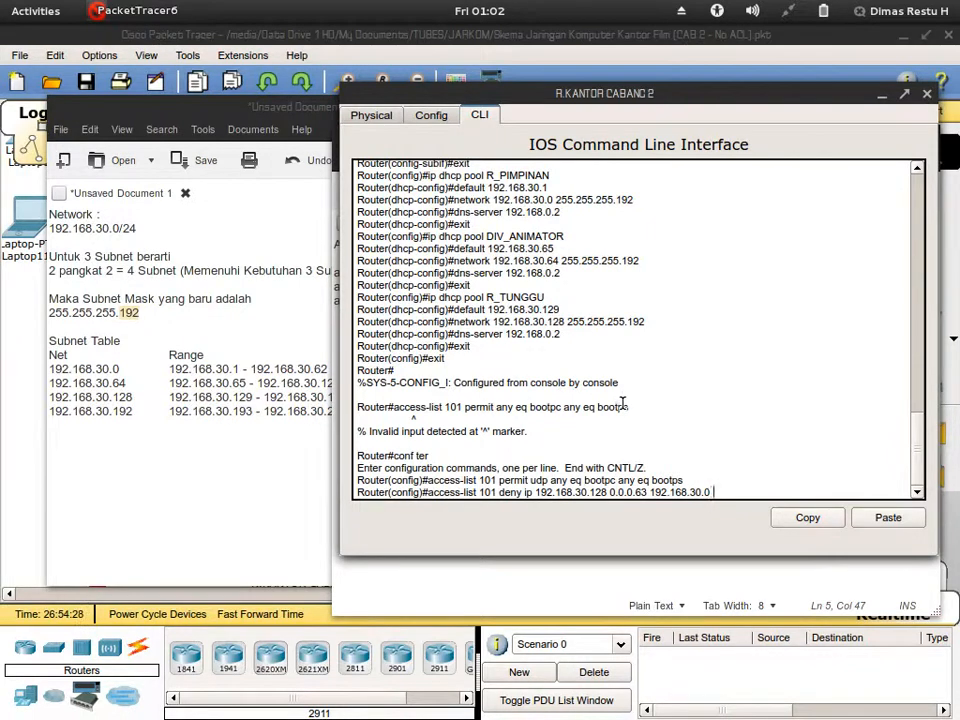
type("0.0")
key("Return")
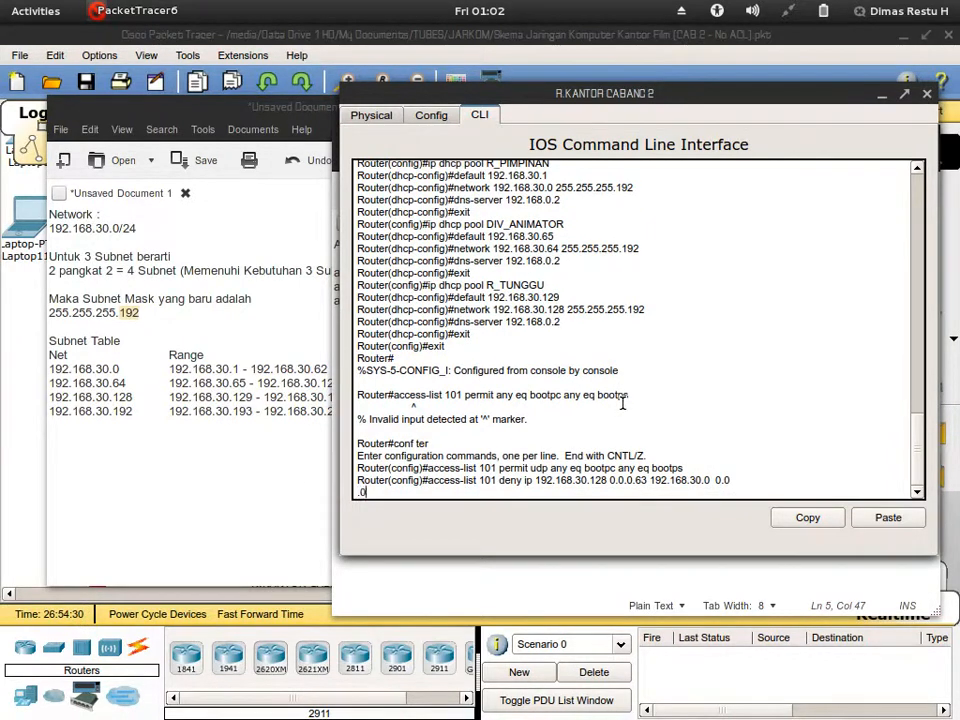
type(".63")
key("Return")
Reuse the deny command to block 192.168.30.128 0.0.0.63 from reaching destination 192.168.30.64 0.0.0.63
key("Up")
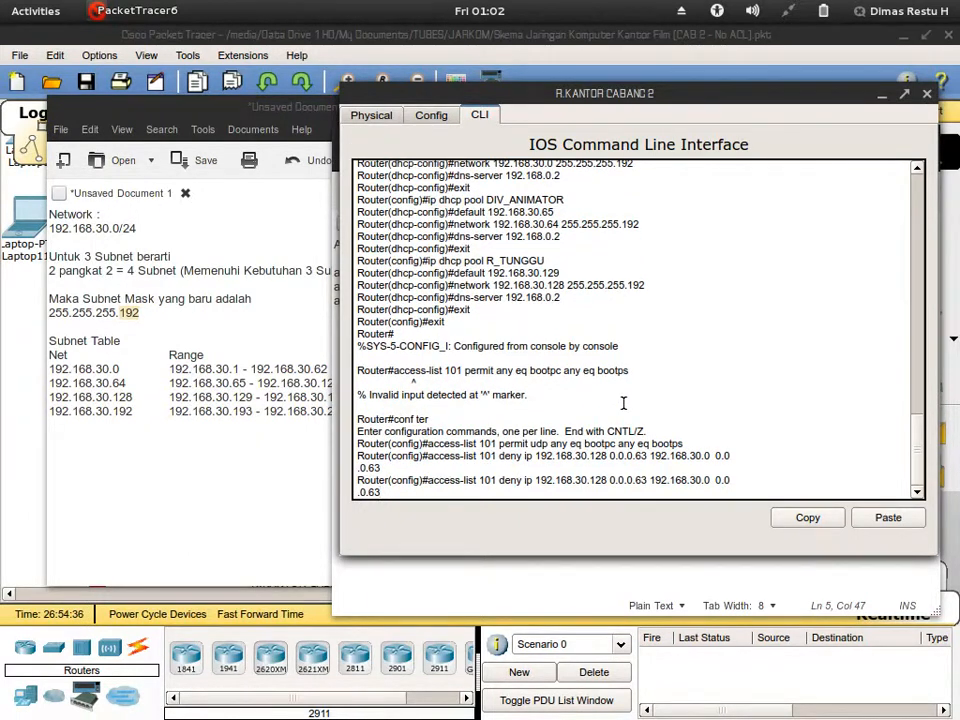
key("Right")
key("Right")
key("Right")
key("Right")
key("Right")
key("Right")
key("Right")
key("Right")
key("Right")
key("Right")
key("BackSpace")
key("BackSpace")
type(".64")
key("Return")
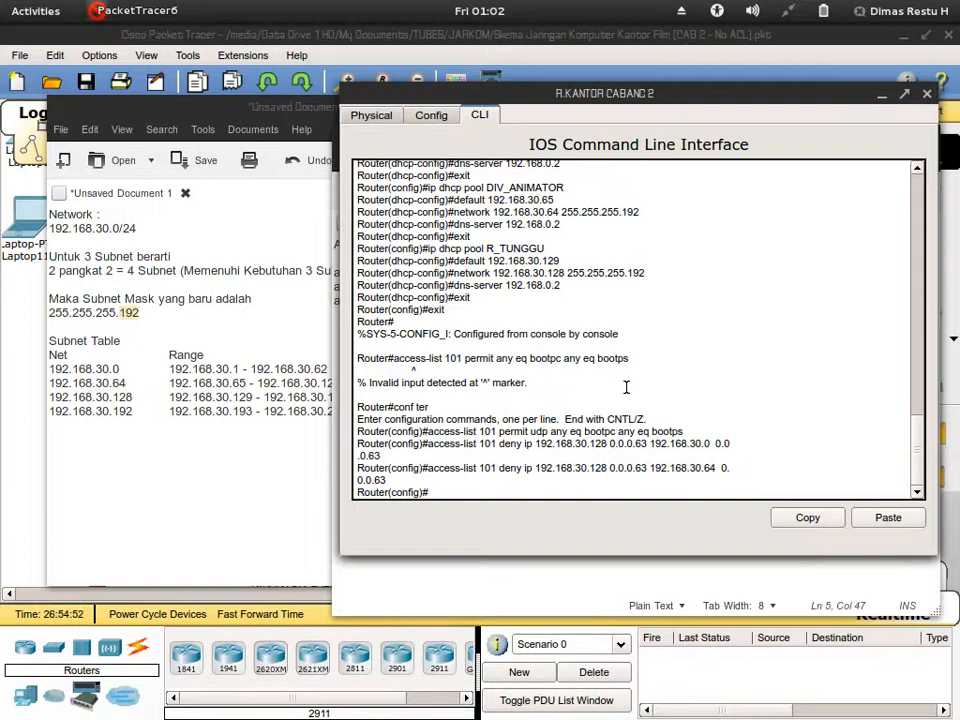
Apply access-group 101 inbound on subinterface fa0/0.30 and leave configuration mode
type("fa0/0.30")
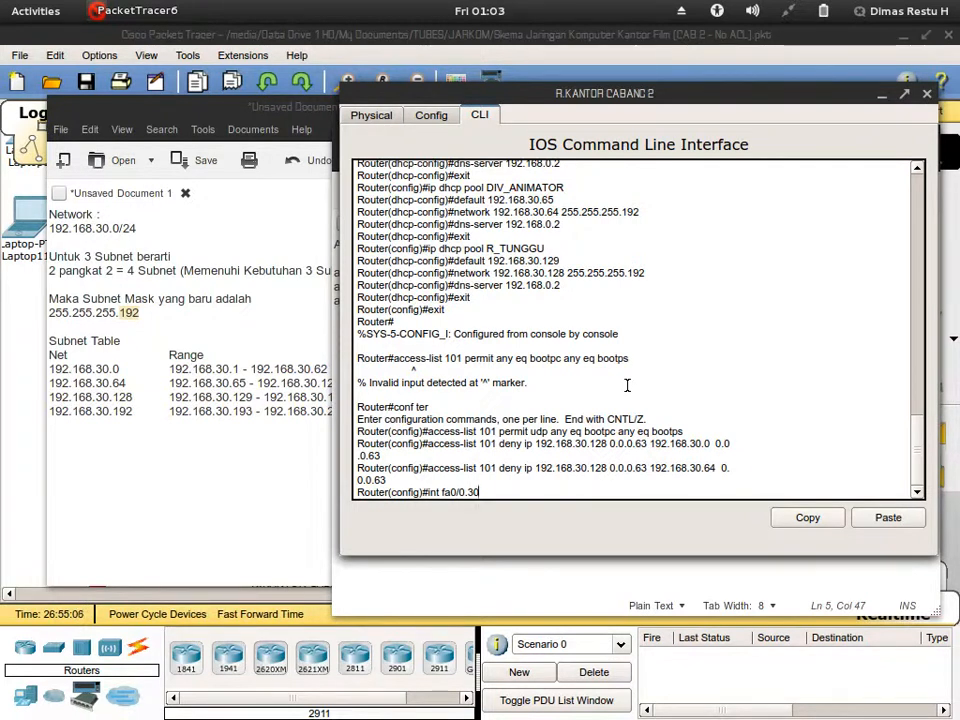
key("Return")
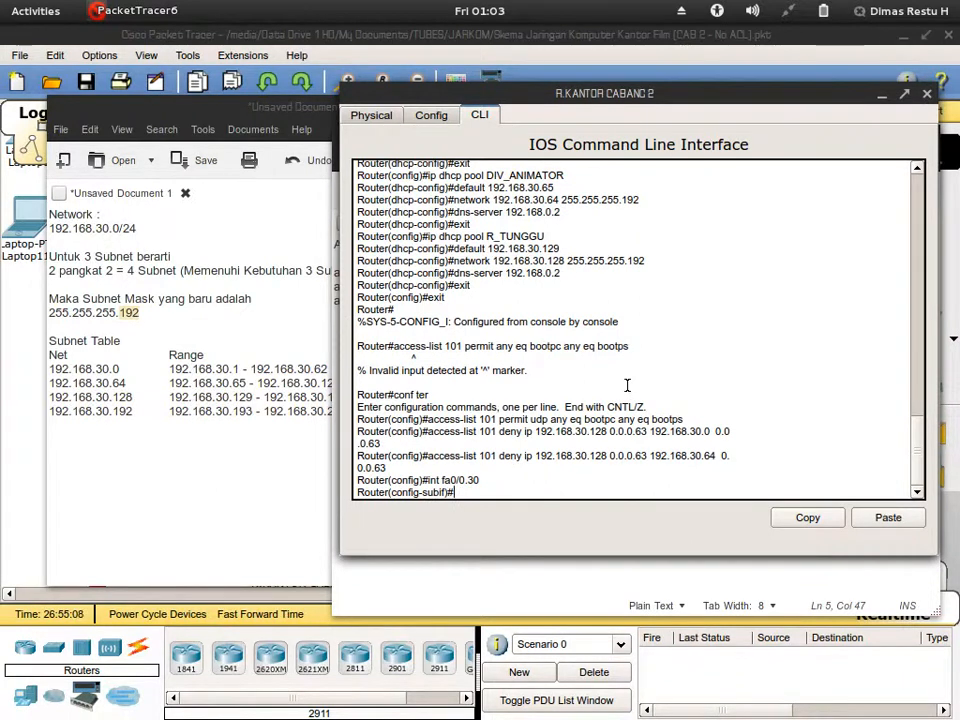
type("ip access-group 101 in")
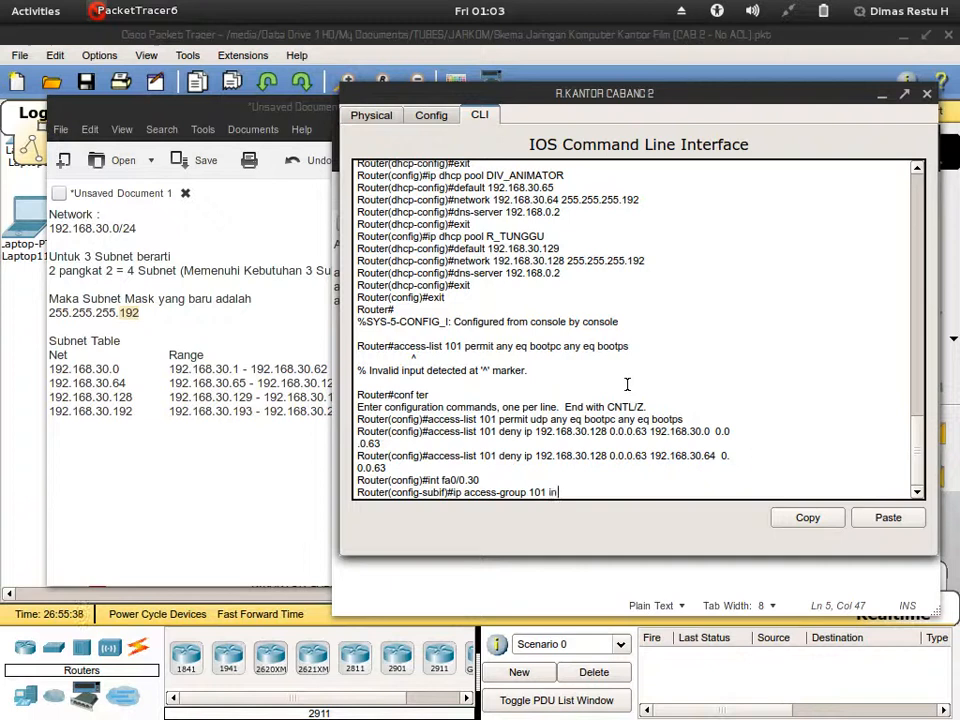
key("Return")
type("exit")
key("Return")
type("end")
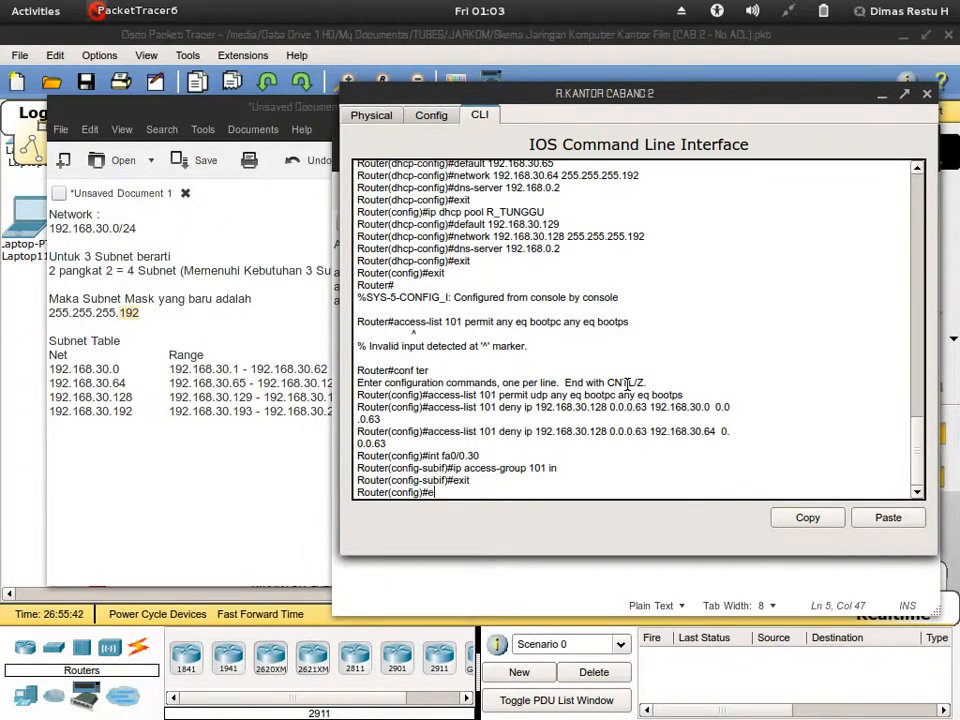
key("Return")
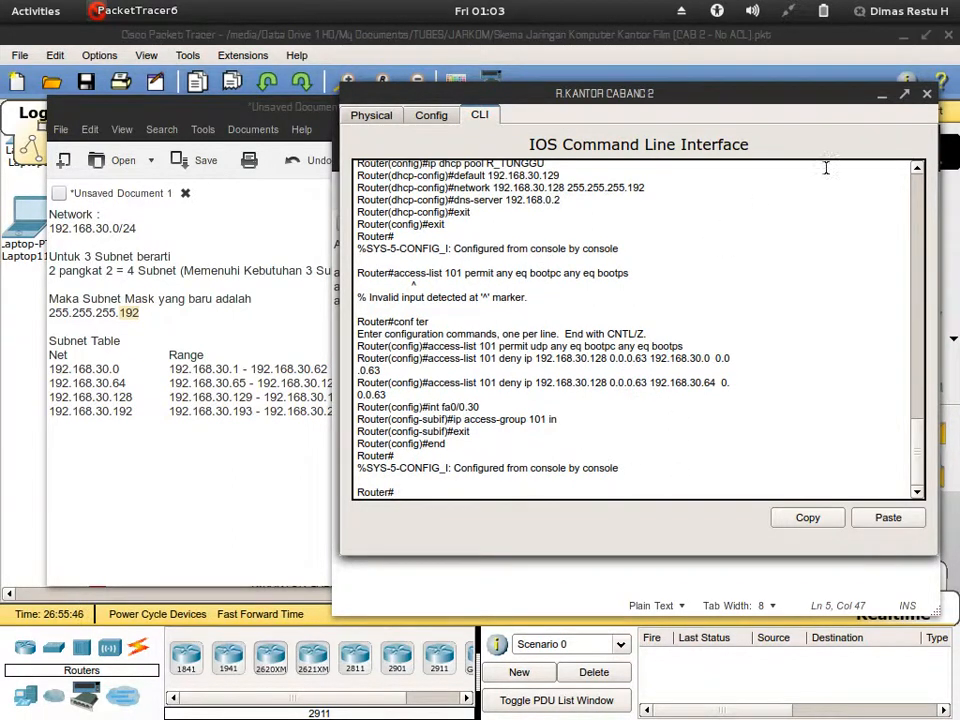
Close the router window and the ACL reference file, and bring the network topology to the front
left_click(925, 96)
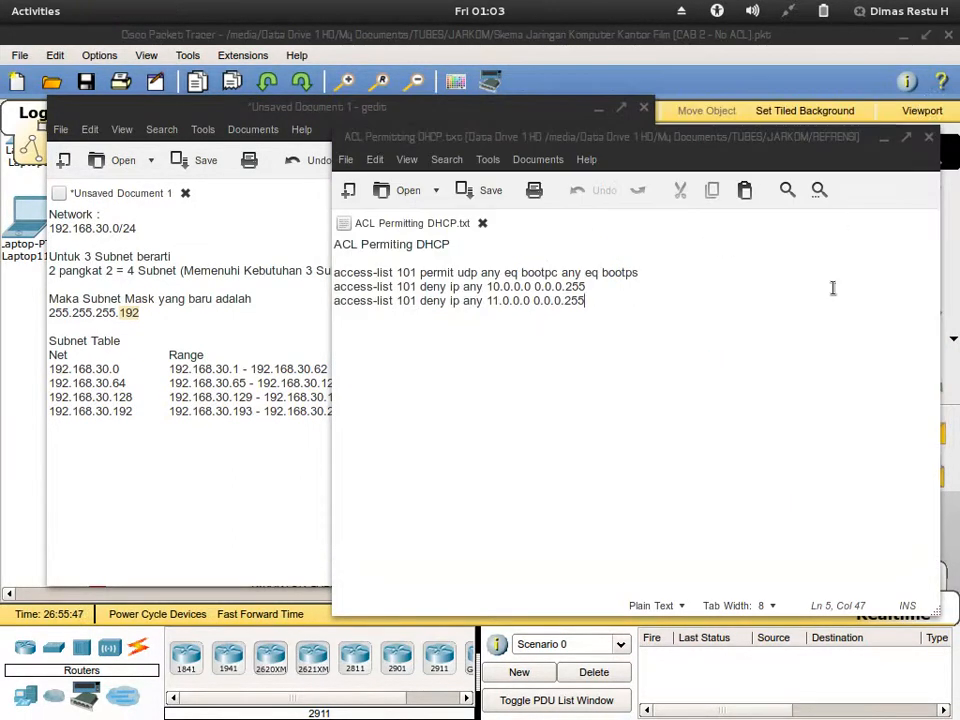
left_click(929, 142)
left_click(735, 371)
Send a simple PDU from Laptop14 to Laptop15 in R. TUNGGU, and delete the test scenario
scroll(708, 420, "up", 3)
scroll(708, 420, "down", 2)
left_click(928, 433)
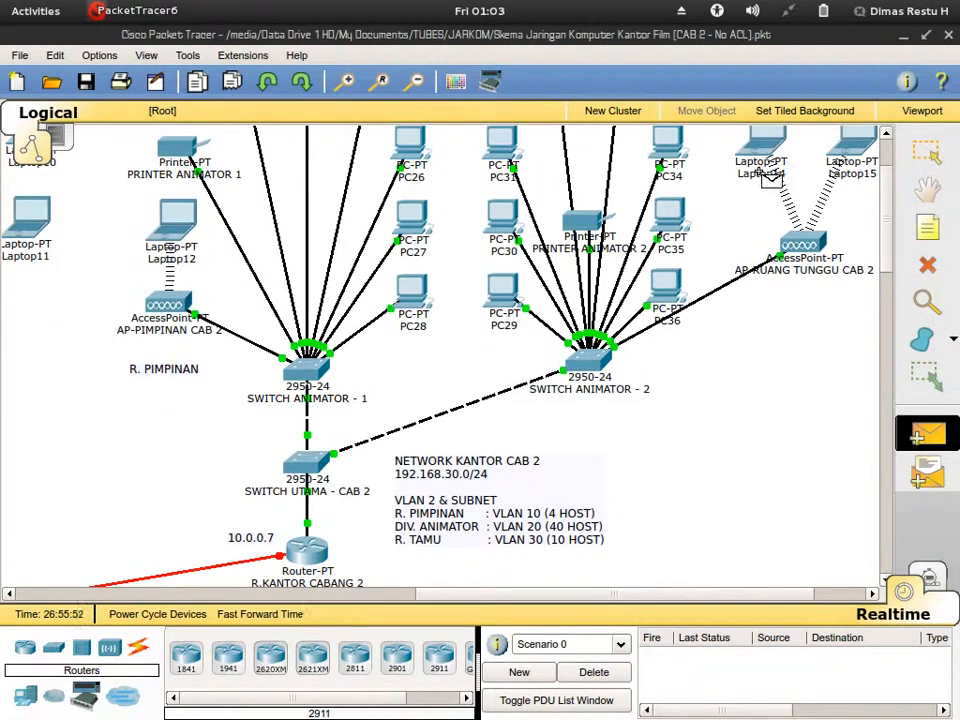
scroll(805, 229, "up", 1)
left_click(780, 200)
left_click(855, 196)
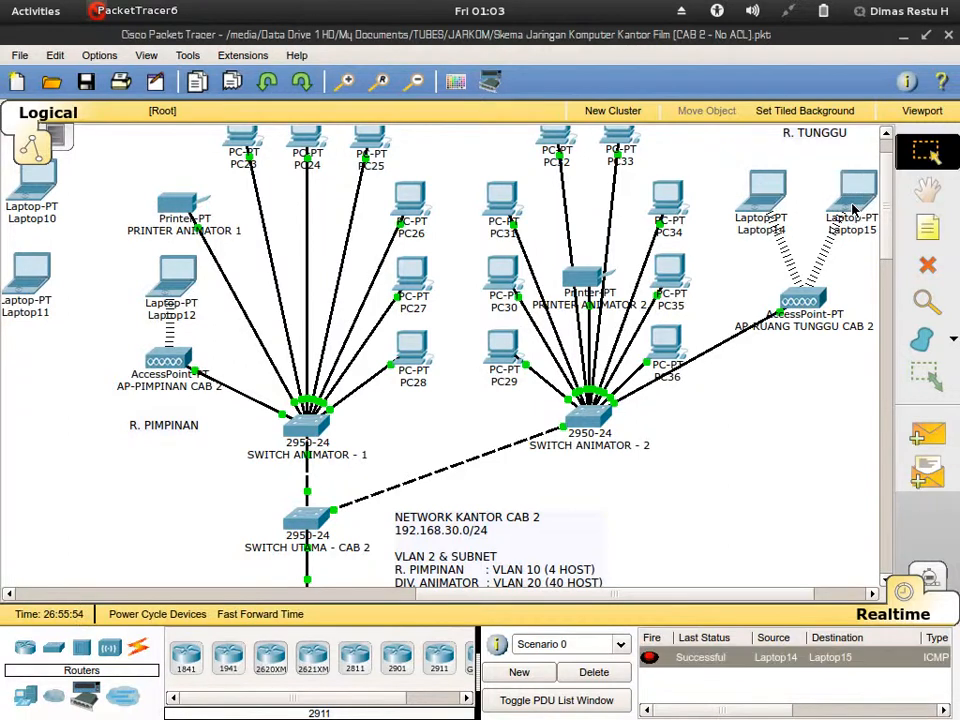
left_click(594, 672)
Try to send a simple PDU from Laptop14 in R. TUNGGU to PC33 in R. ANIMATOR
scroll(757, 483, "up", 1)
key("p")
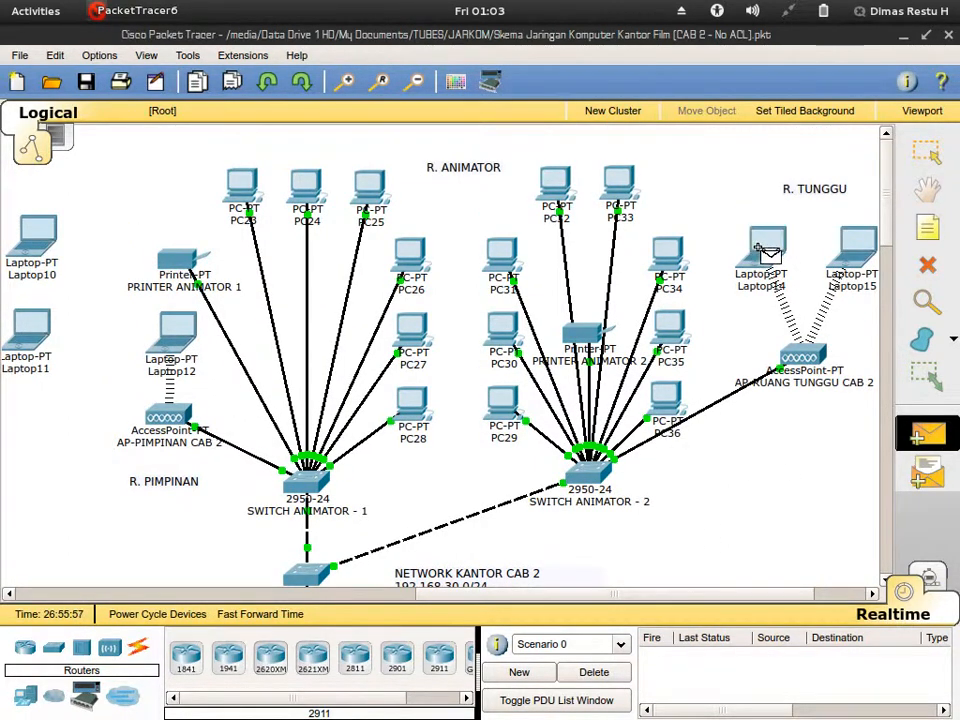
left_click(767, 248)
scroll(805, 352, "down", 2)
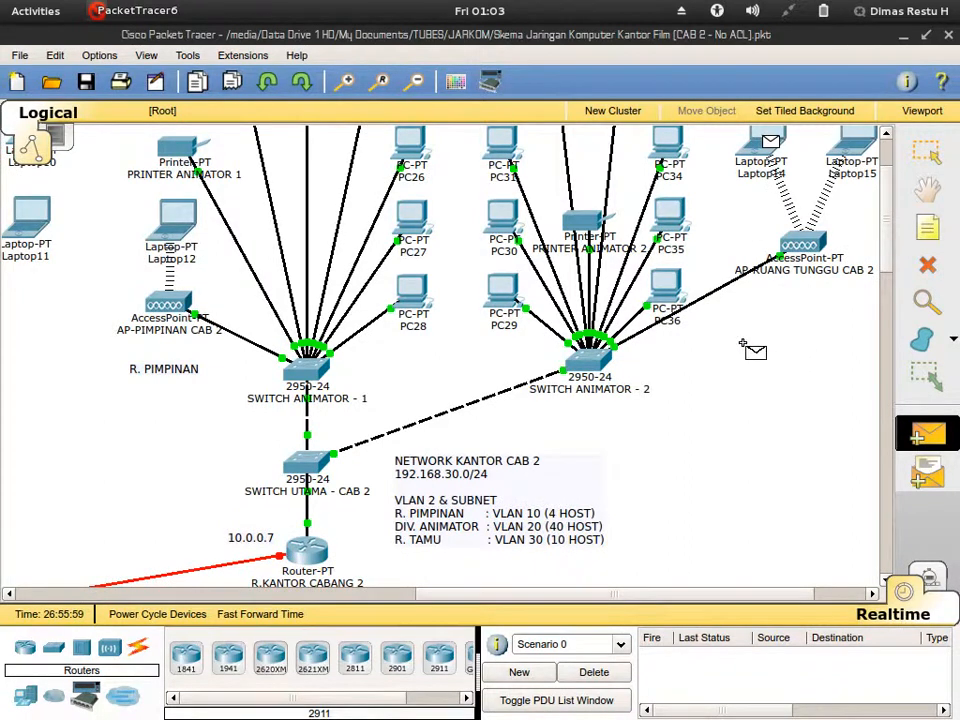
scroll(700, 320, "up", 2)
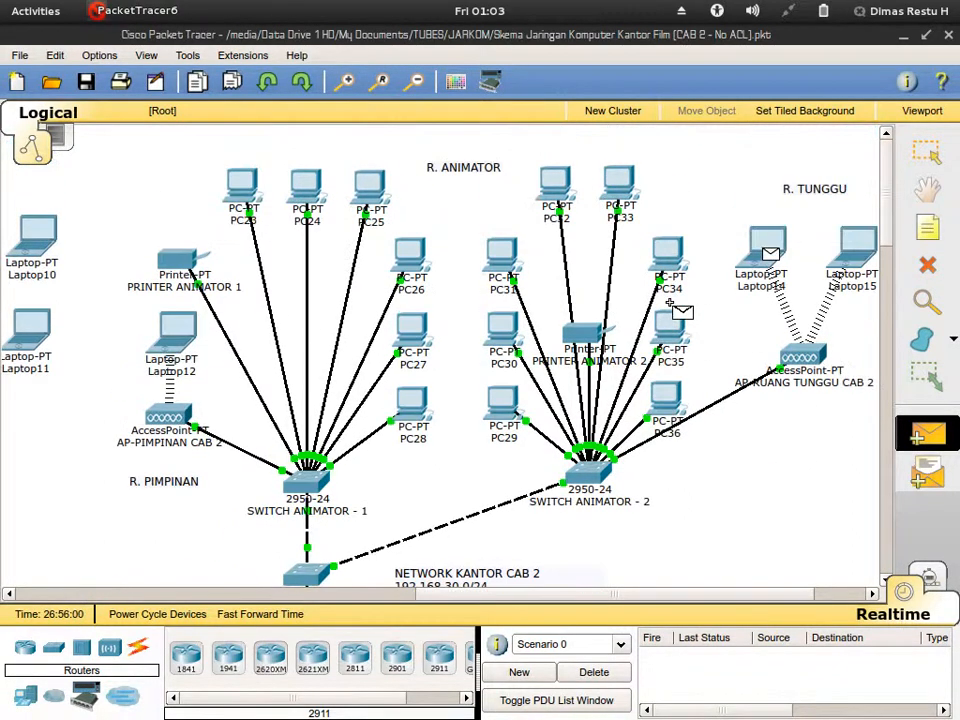
left_click(625, 185)
left_click(578, 150)
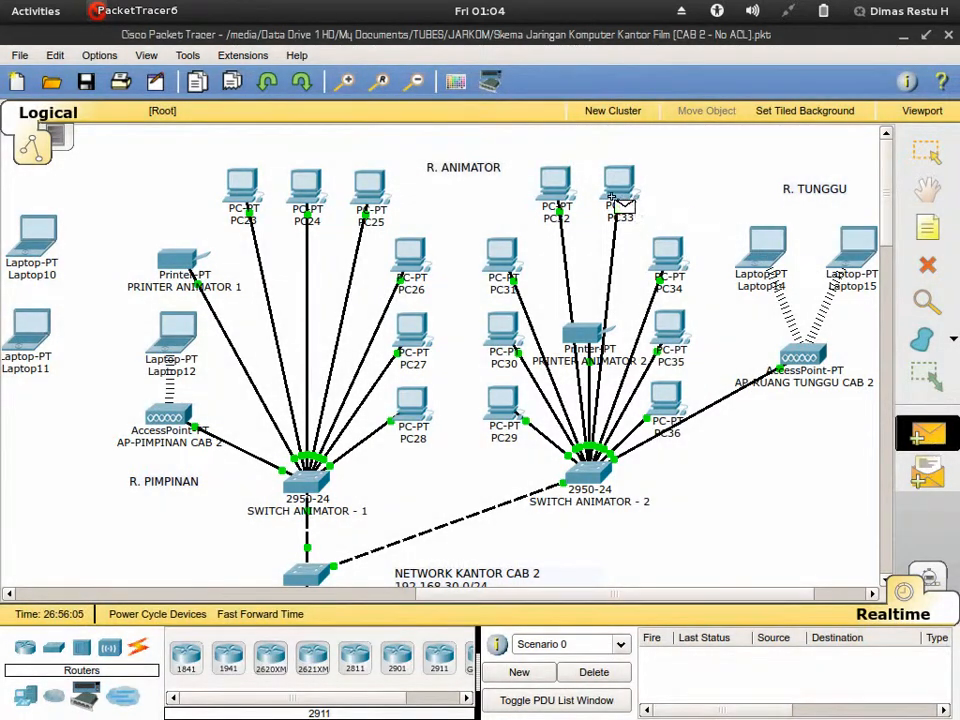
Have PC33 in R. ANIMATOR request its address through DHCP in its IP configuration, and close its device window
left_click(926, 150)
left_click(614, 188)
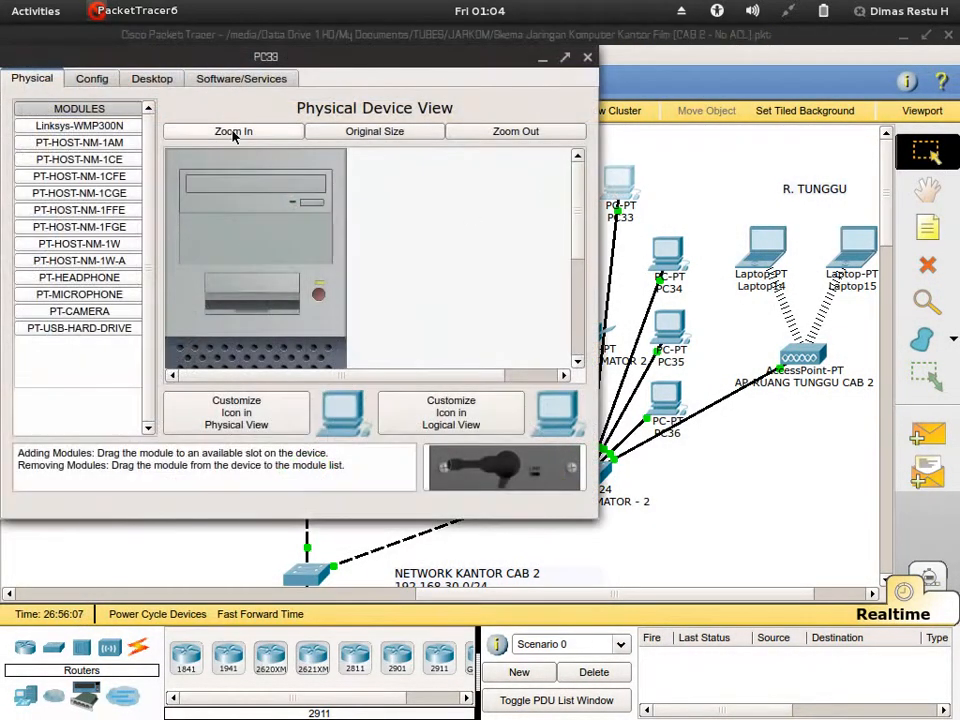
left_click(158, 78)
left_click(88, 168)
left_click(90, 168)
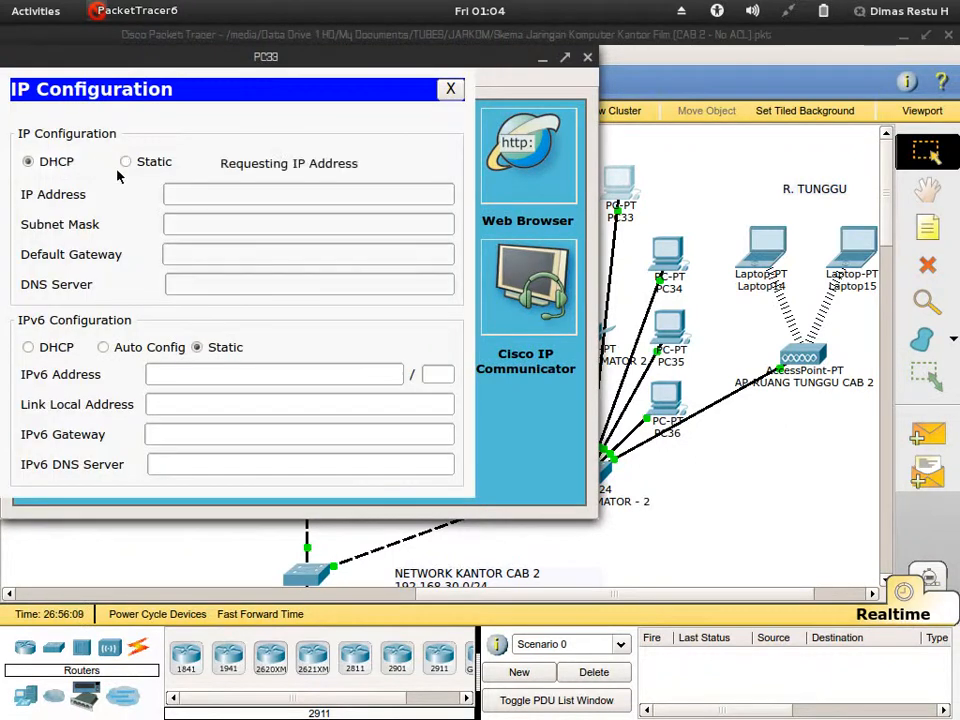
left_click(451, 89)
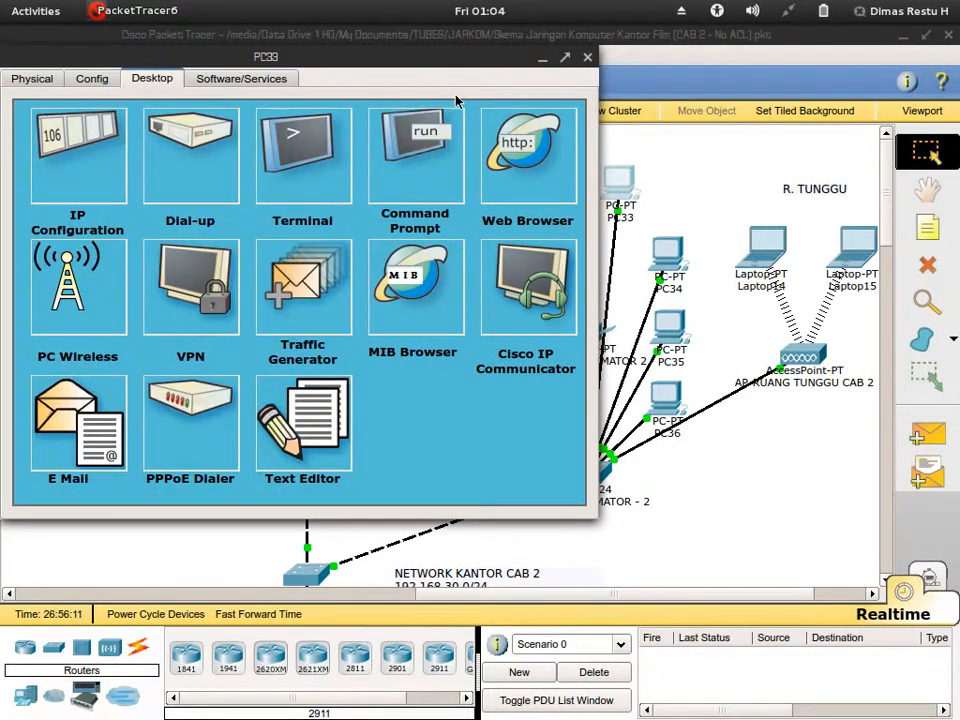
left_click(588, 57)
Send two simple PDUs from Laptop14 in R. TUNGGU to PC33 in R. ANIMATOR
left_click(767, 245)
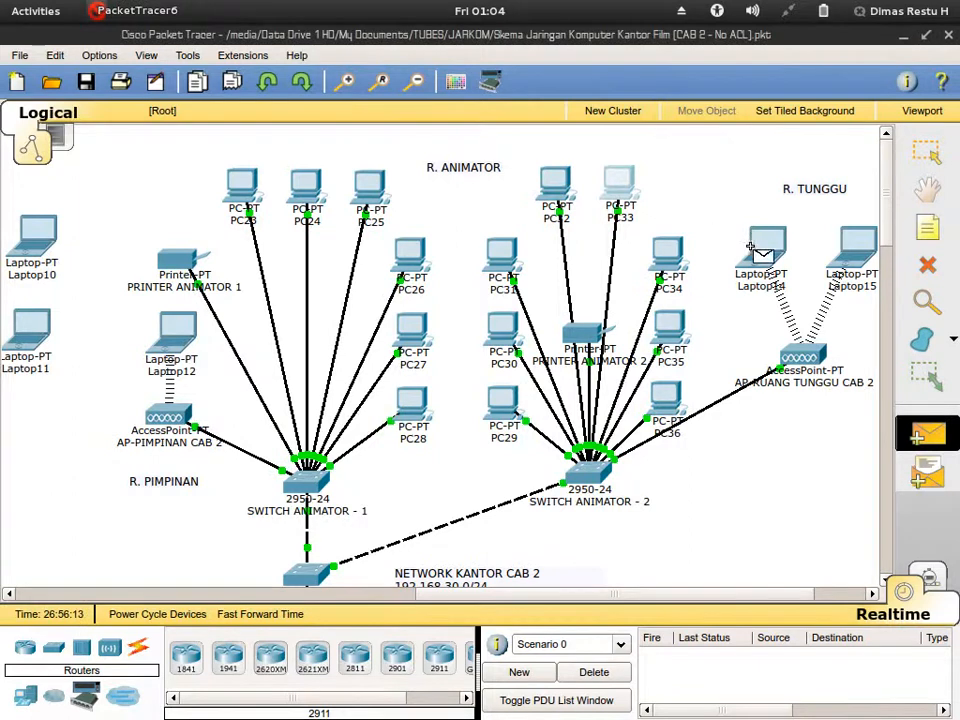
left_click(615, 190)
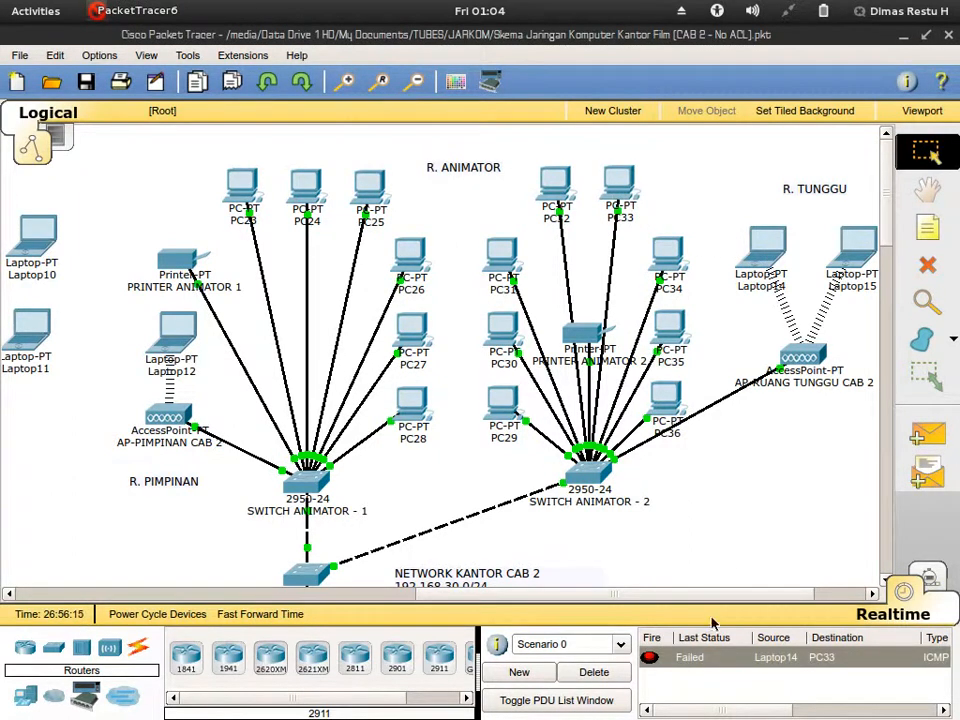
left_click(944, 432)
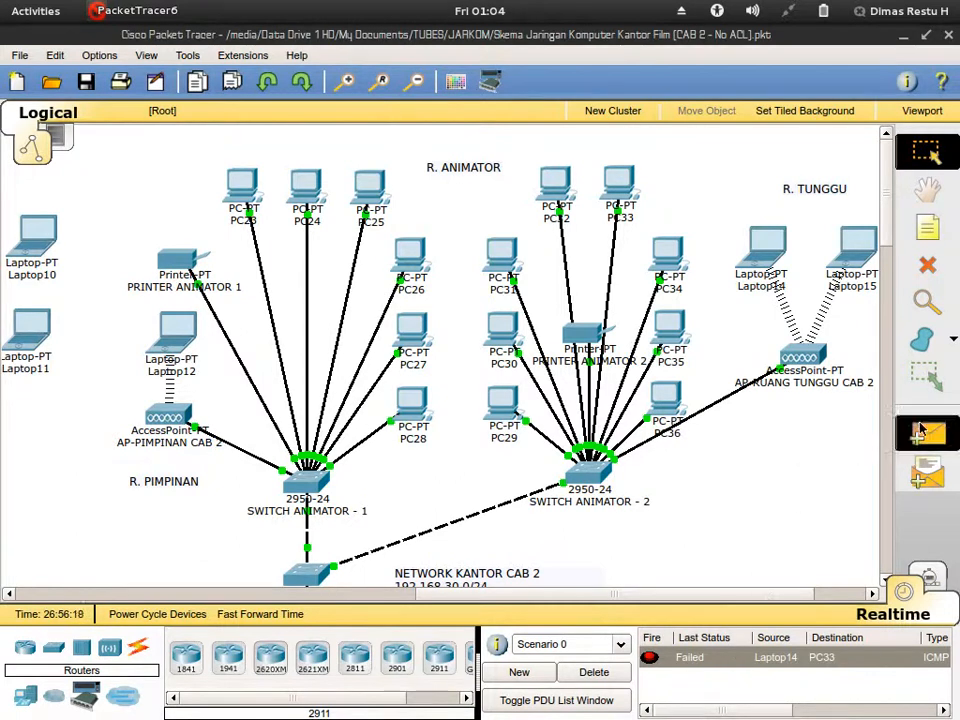
left_click(752, 243)
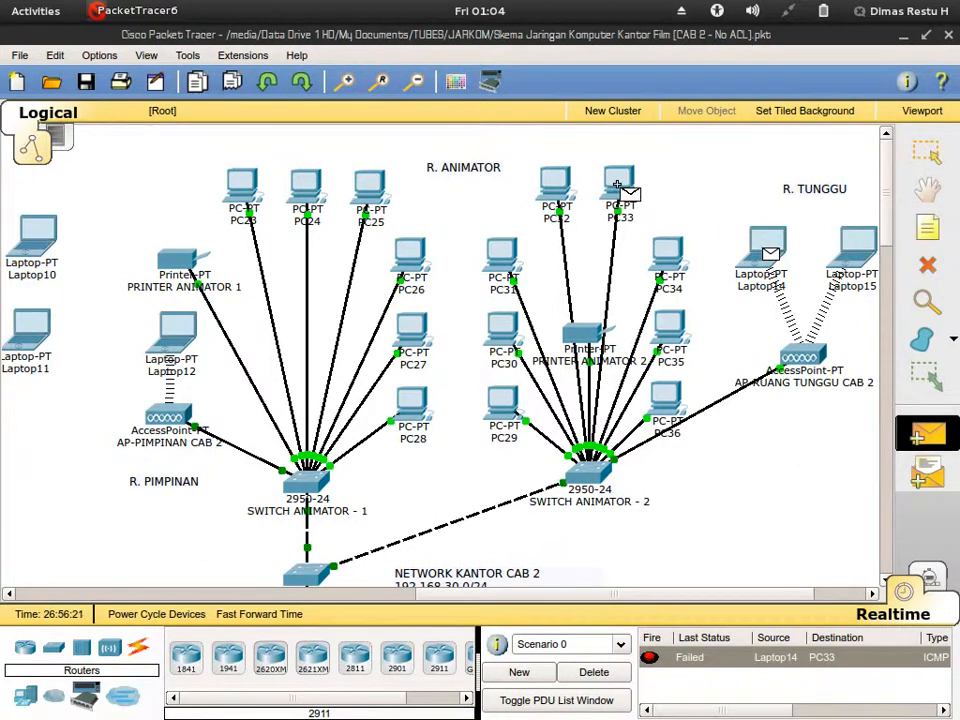
left_click(617, 195)
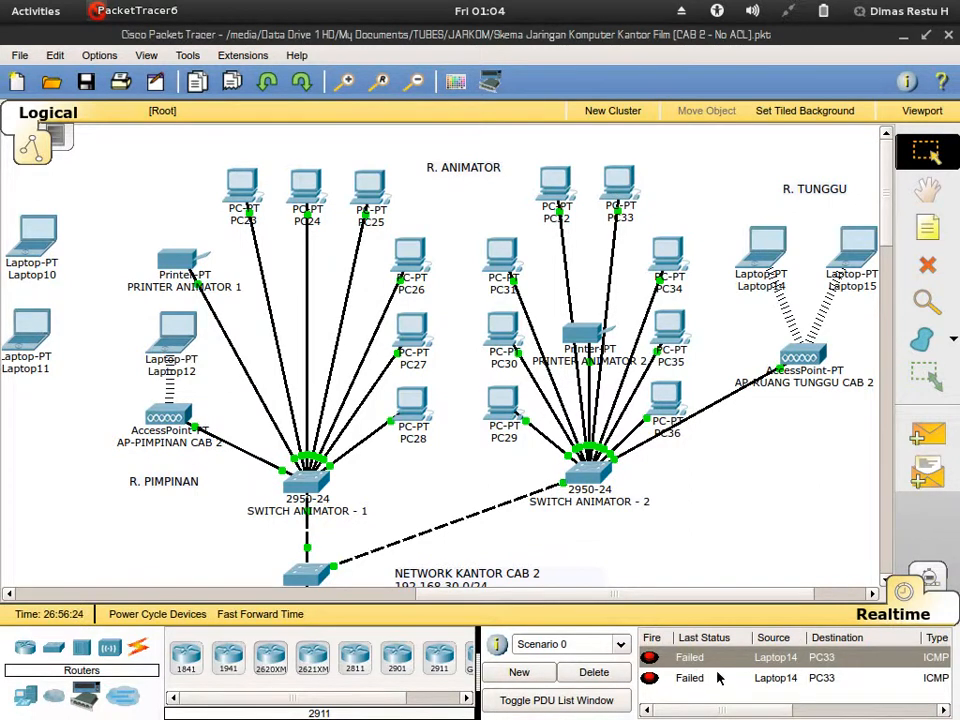
Send a simple PDU in the reverse direction from PC33 to Laptop14, check its status, and delete the test scenario
left_click(927, 435)
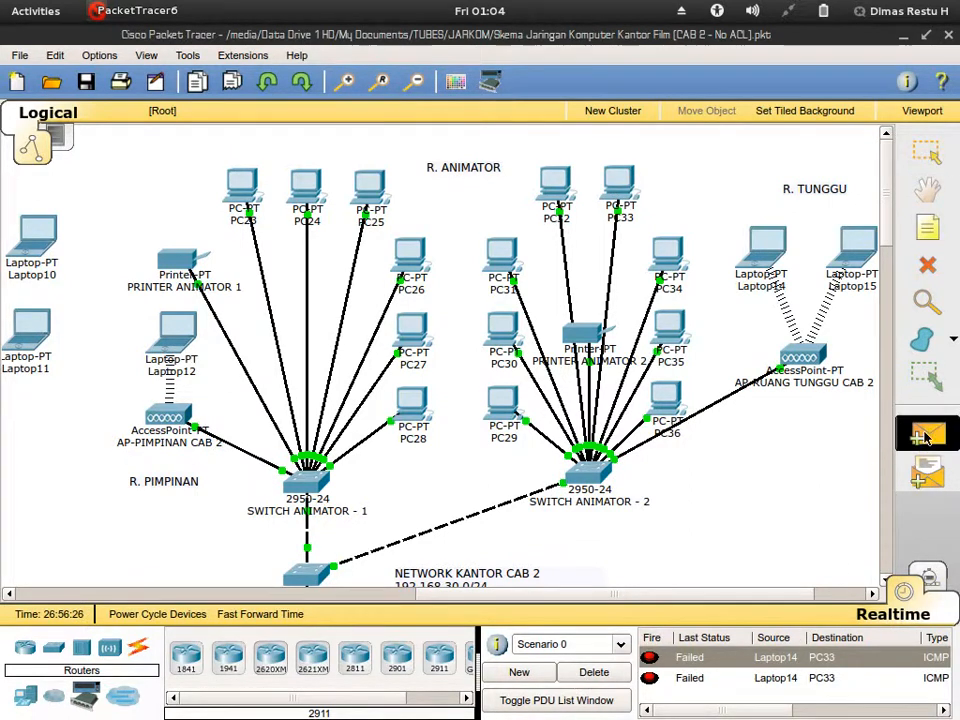
left_click(620, 197)
left_click(774, 257)
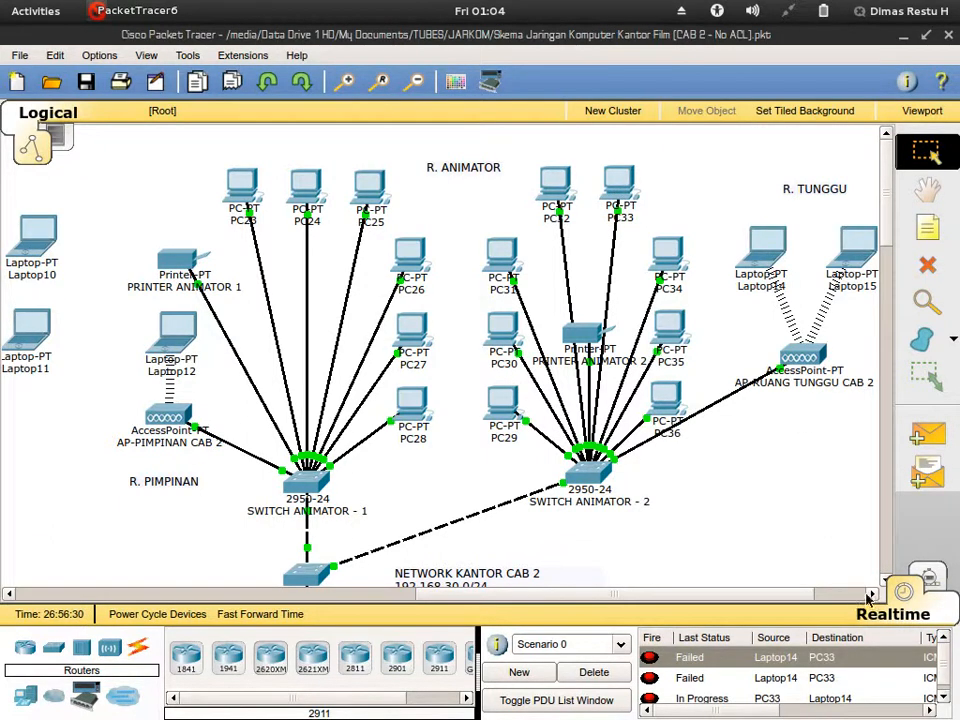
left_click(944, 691)
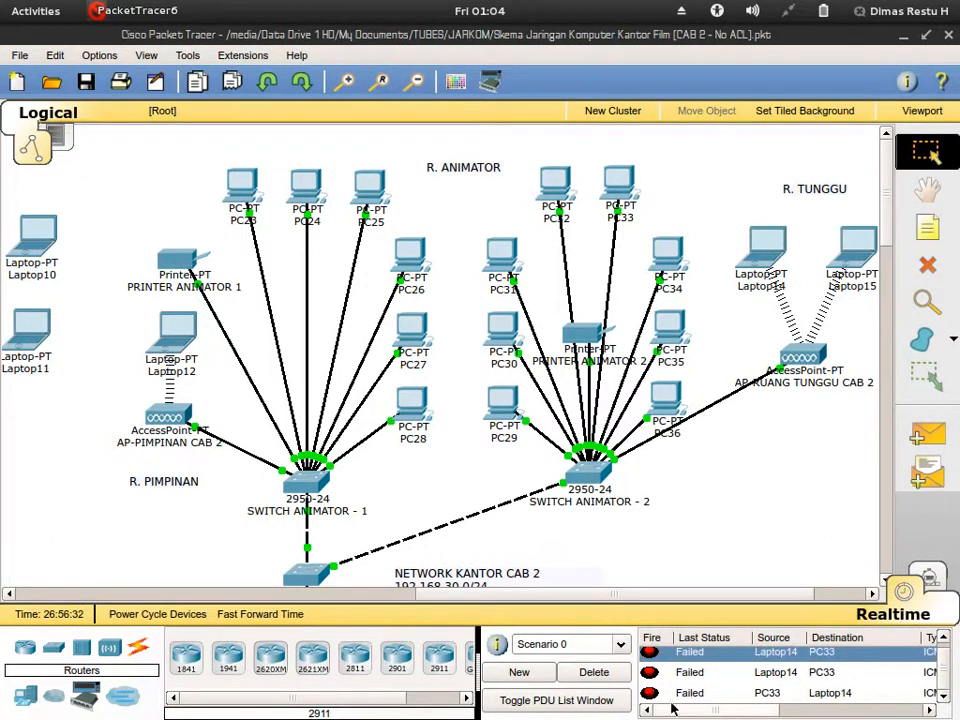
left_click(594, 672)
Send two simple PDUs from Laptop14 in R. TUNGGU to Laptop12 in R. PIMPINAN, and delete the test scenario
left_click(928, 434)
left_click(767, 247)
left_click(170, 345)
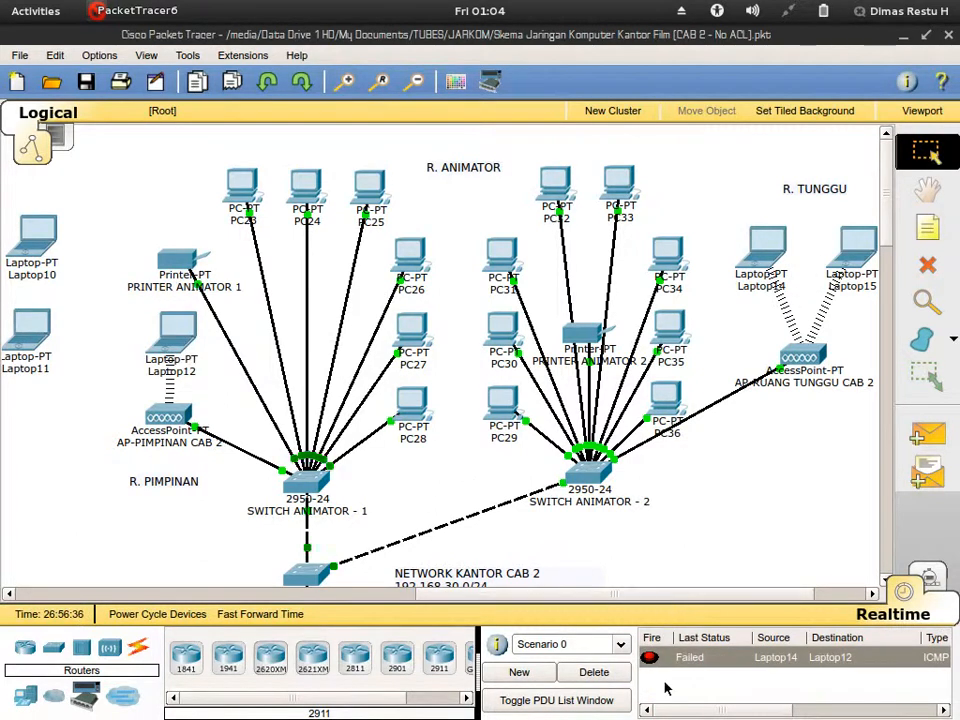
left_click(928, 434)
left_click(767, 247)
left_click(171, 350)
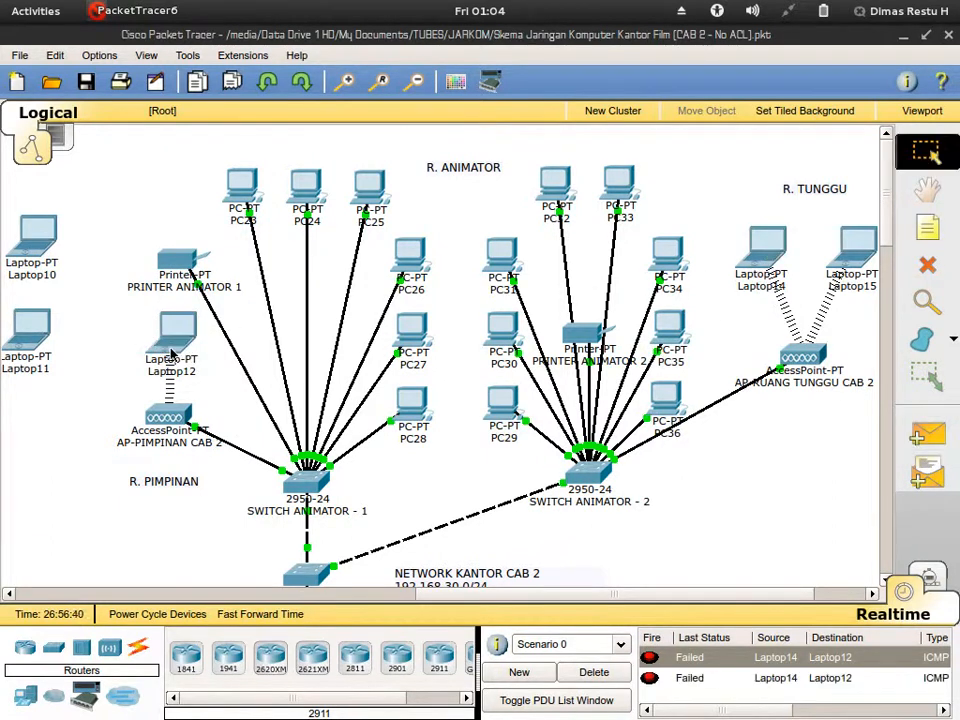
left_click(578, 676)
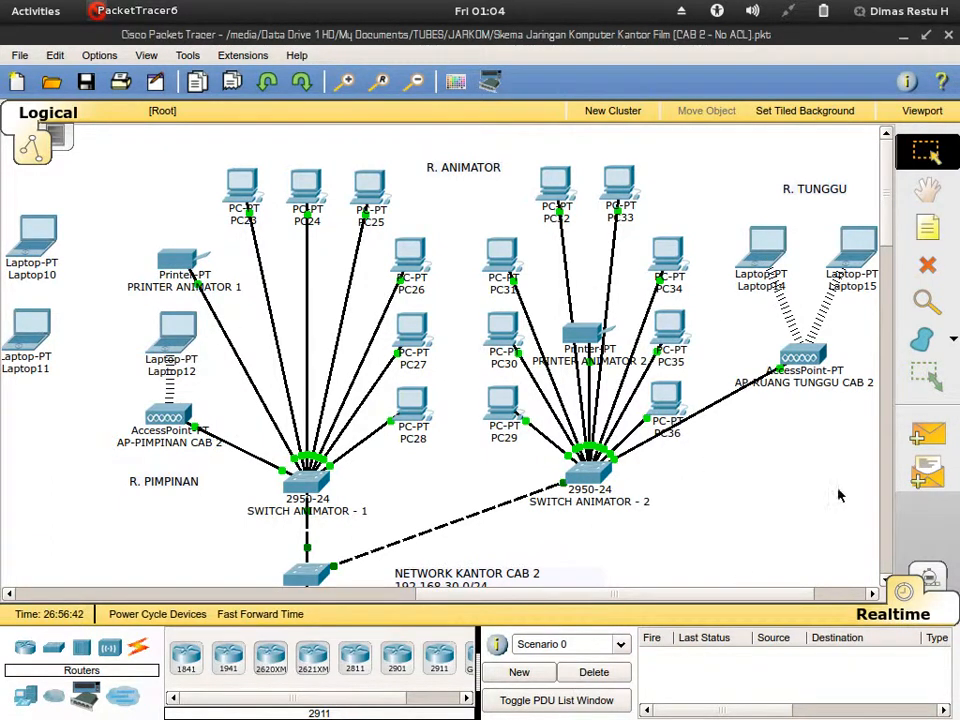
Send two simple PDUs from Laptop14 to the router R.KANTOR CABANG 2, check their status, and delete the test scenario
left_click_drag(889, 214, 890, 273)
left_click(928, 436)
scroll(836, 250, "up", 2)
left_click(763, 172)
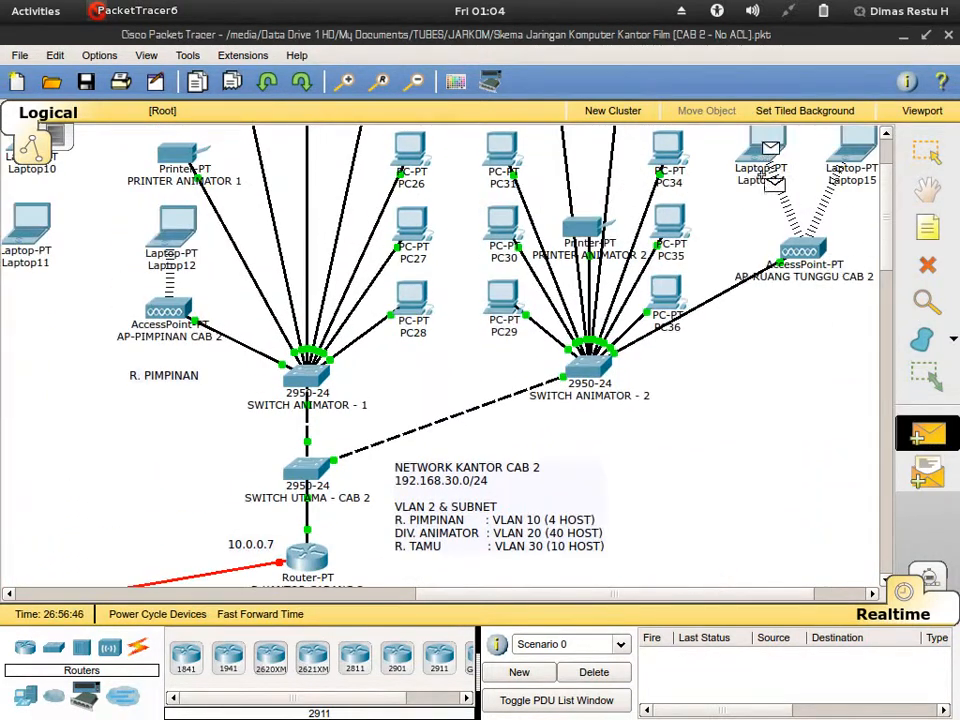
left_click(306, 556)
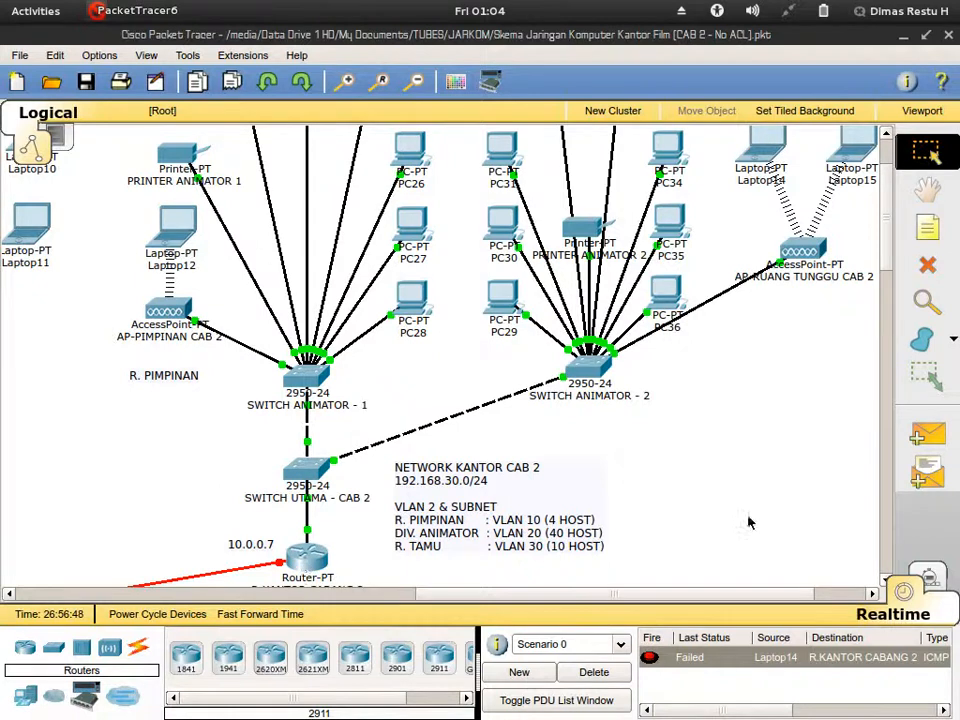
left_click(928, 436)
left_click(763, 165)
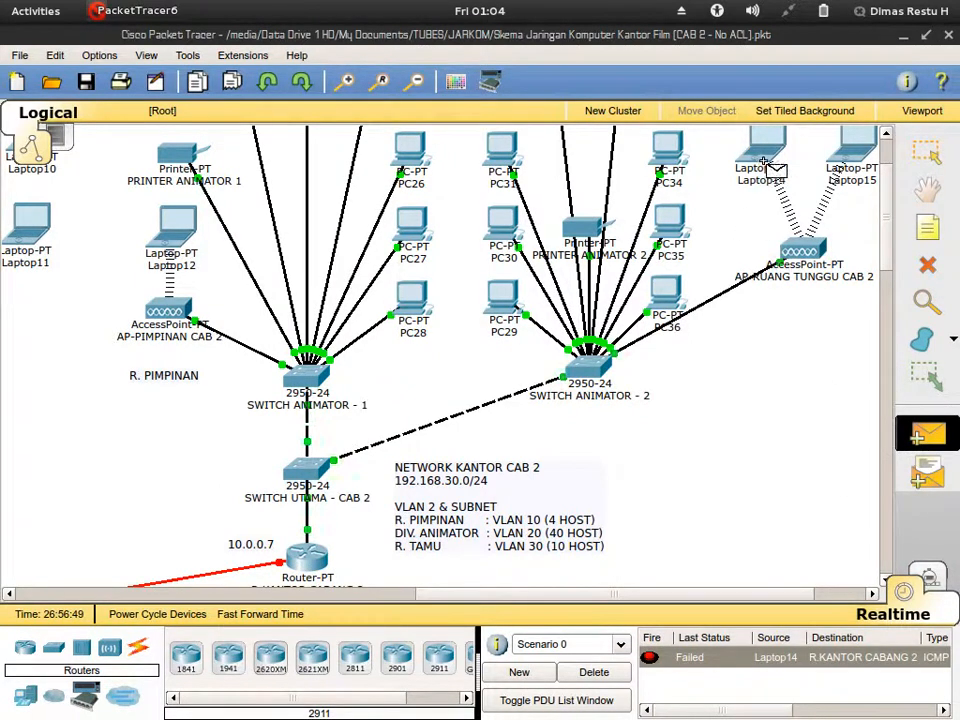
left_click(306, 553)
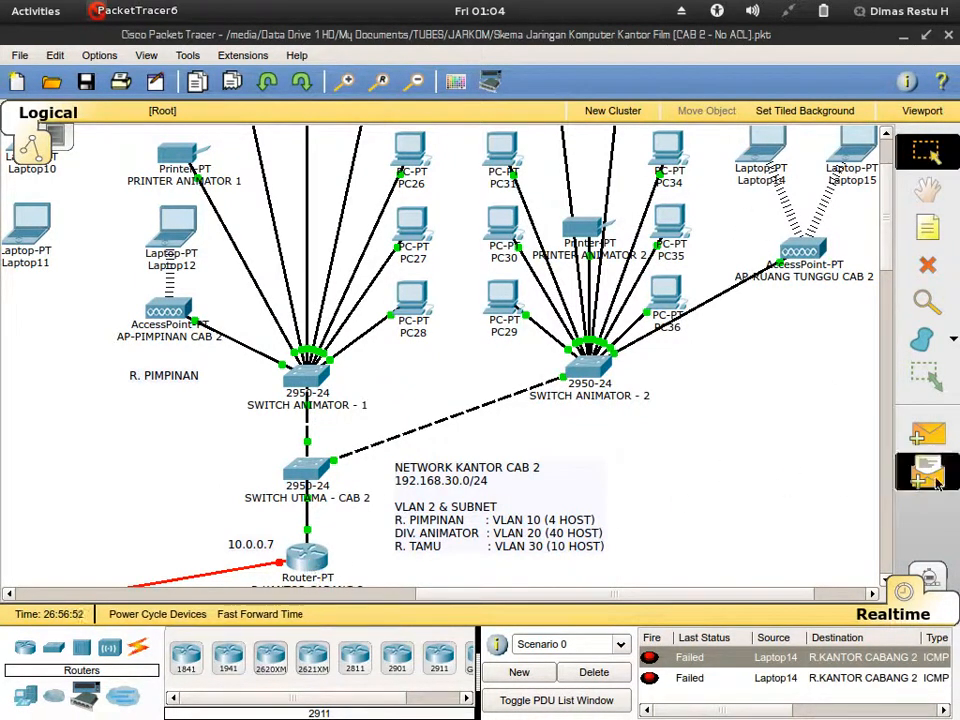
scroll(888, 260, "down", 4)
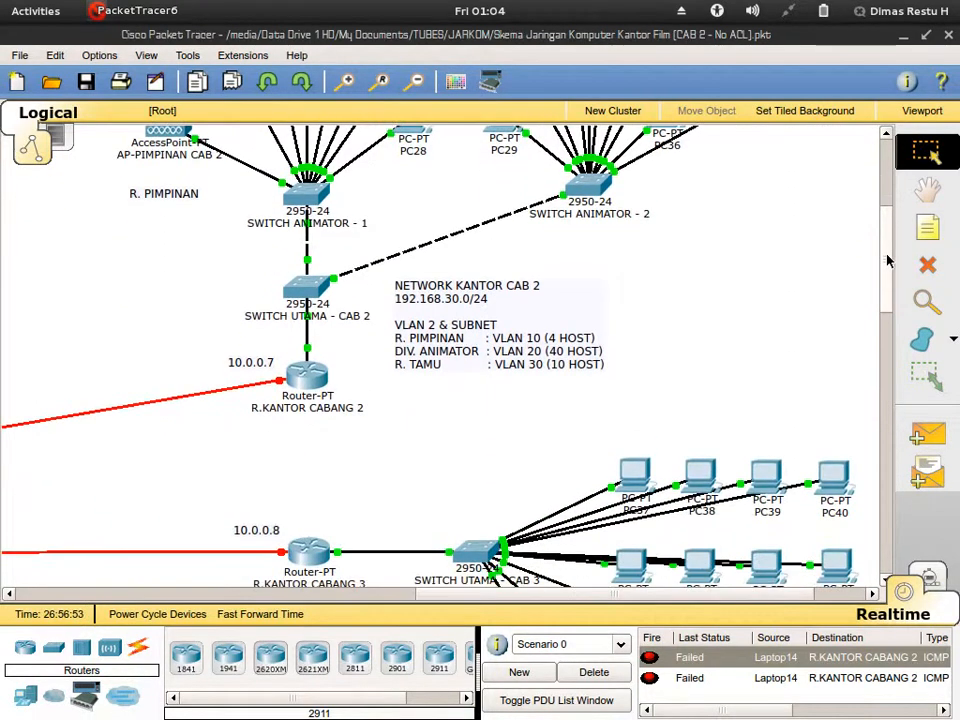
mouse_move(743, 710)
left_mouse_down()
mouse_move(911, 709)
mouse_move(726, 716)
left_mouse_up()
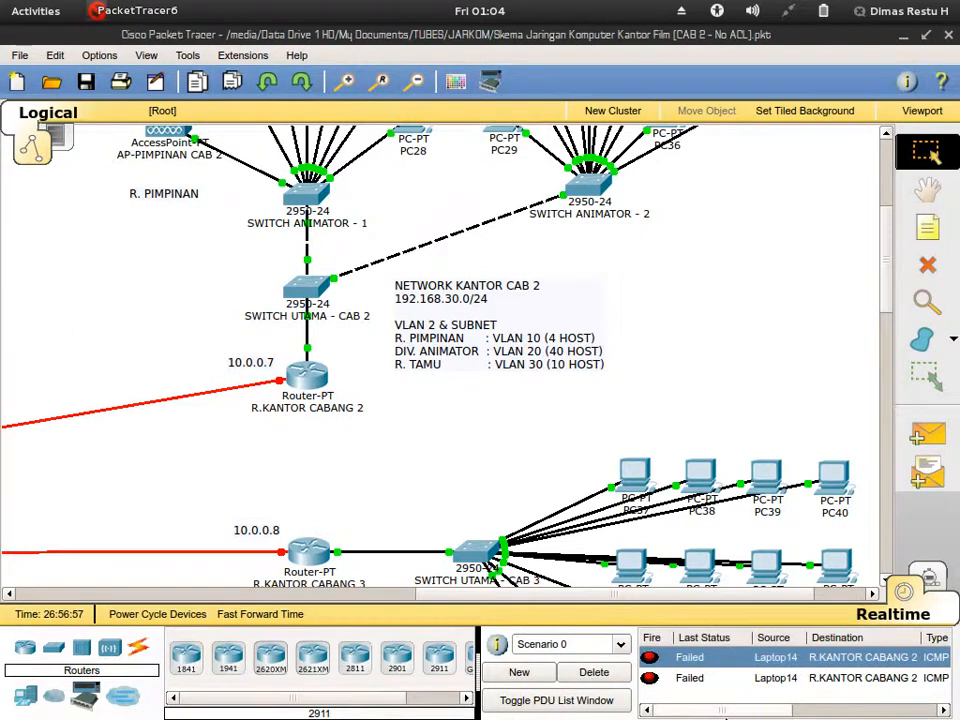
scroll(761, 302, "down", 3)
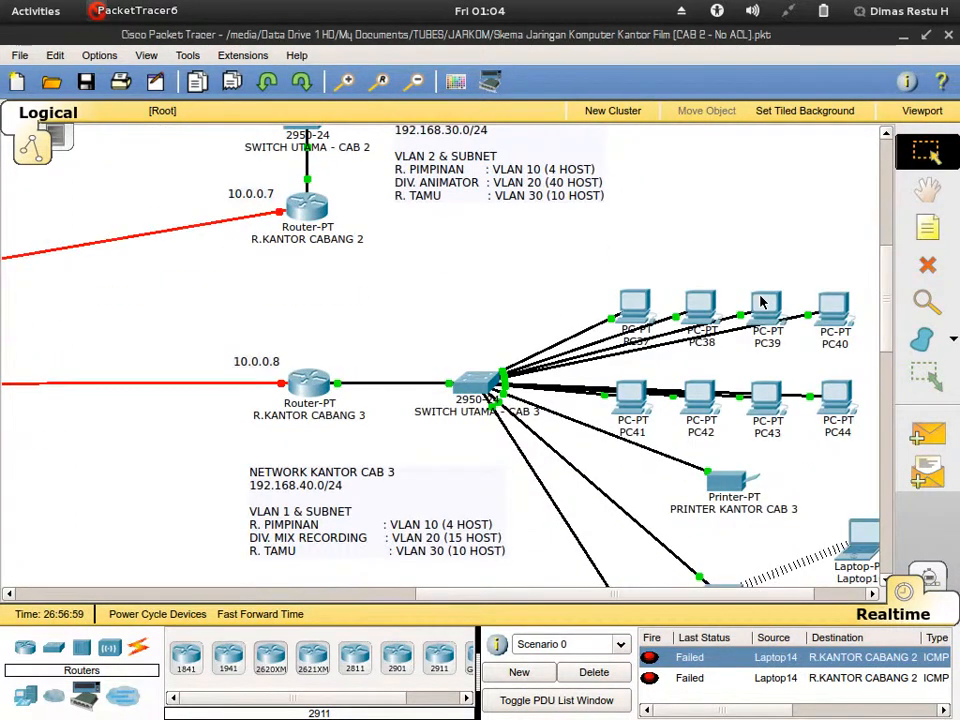
scroll(761, 302, "up", 6)
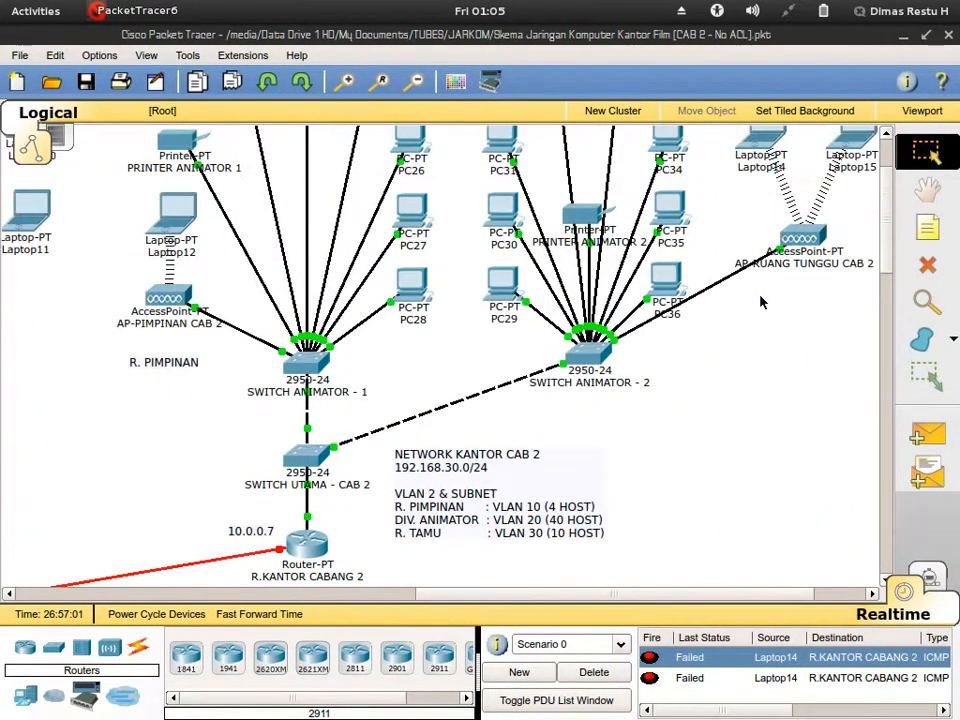
left_click(621, 677)
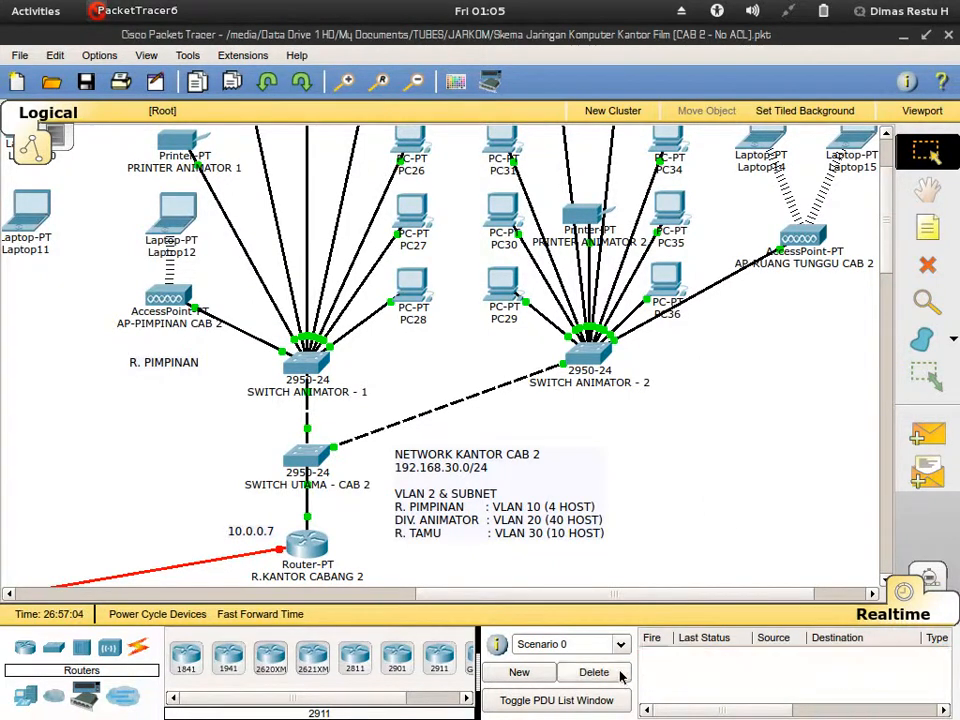
Test Laptop14 to Laptop15 within R. TUNGGU again with a simple PDU, and delete the test scenario
left_click(928, 436)
scroll(874, 379, "up", 3)
left_click(766, 238)
left_click(857, 253)
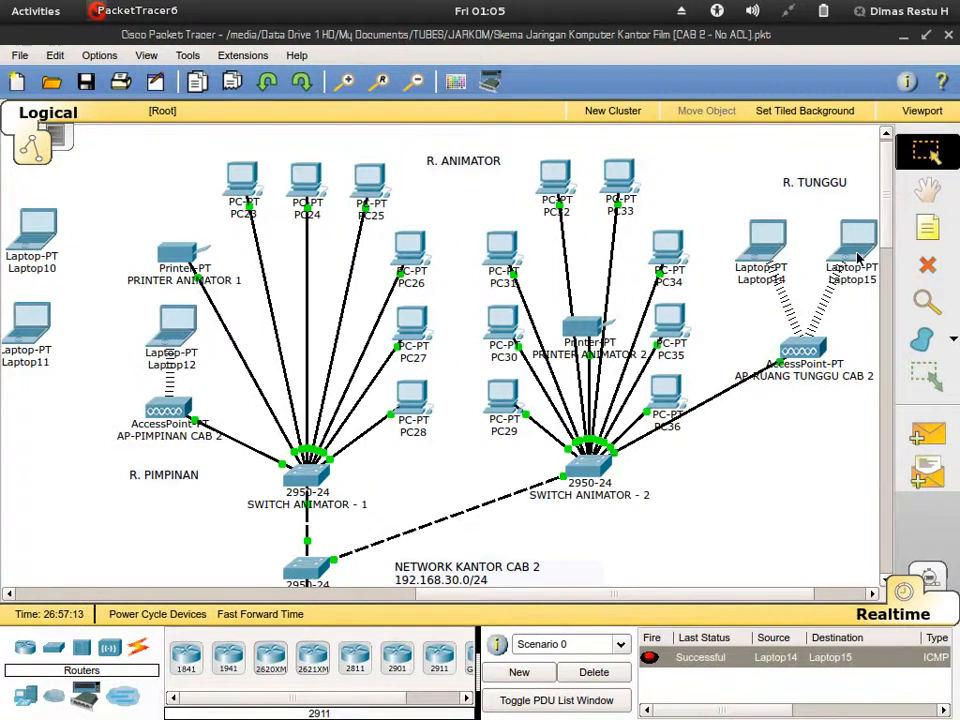
left_click(608, 669)
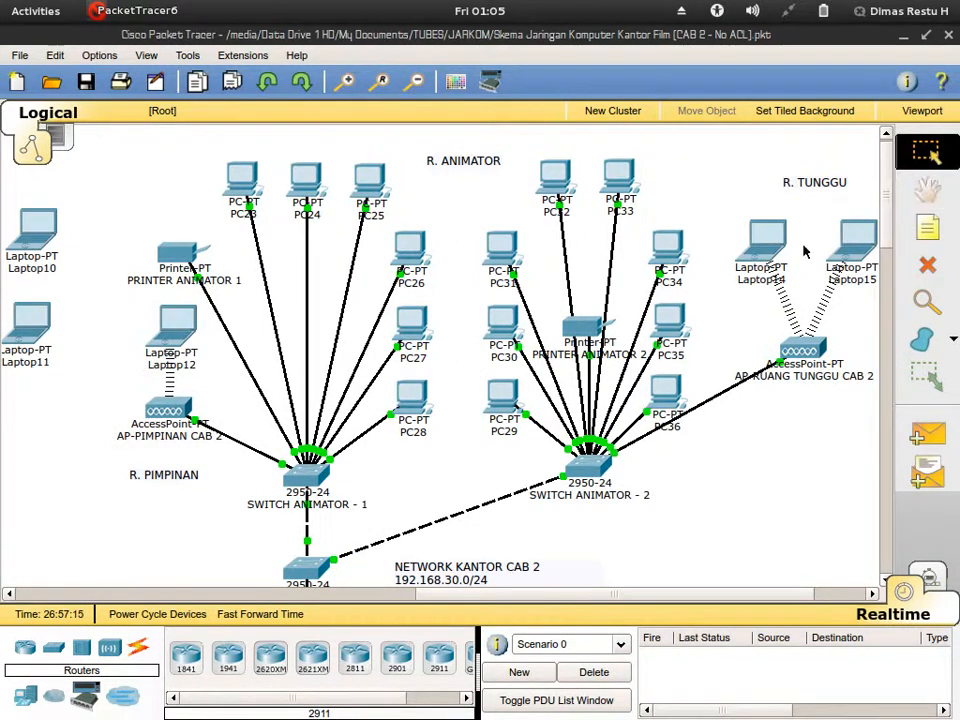
Renew Laptop14's DHCP lease by switching its IP configuration to static and back to DHCP, and close its window
left_click(757, 258)
left_click(82, 132)
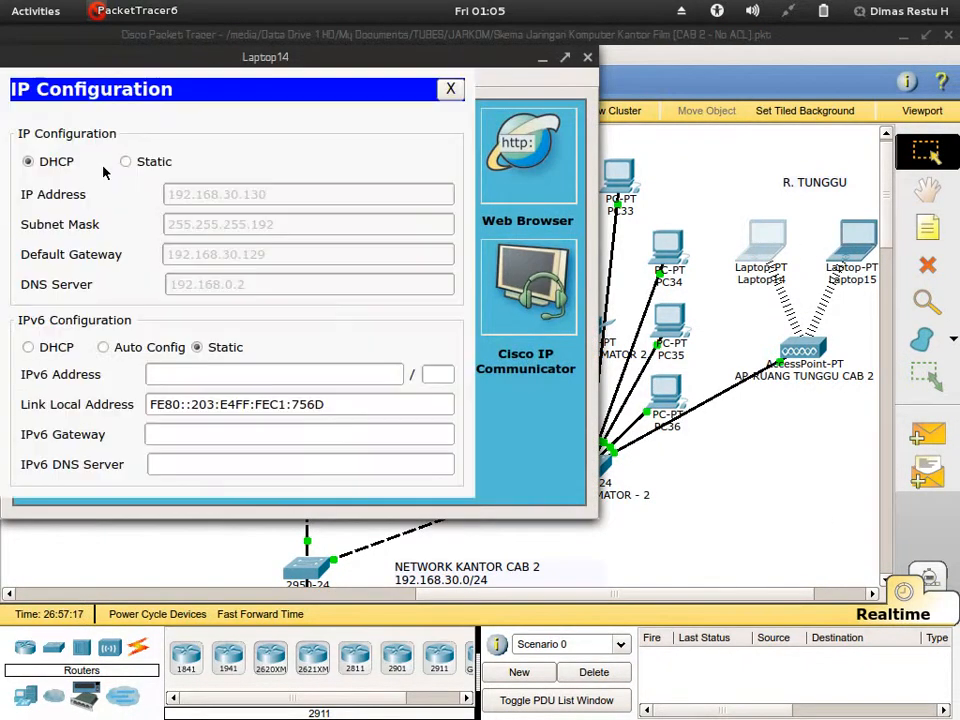
left_click(127, 163)
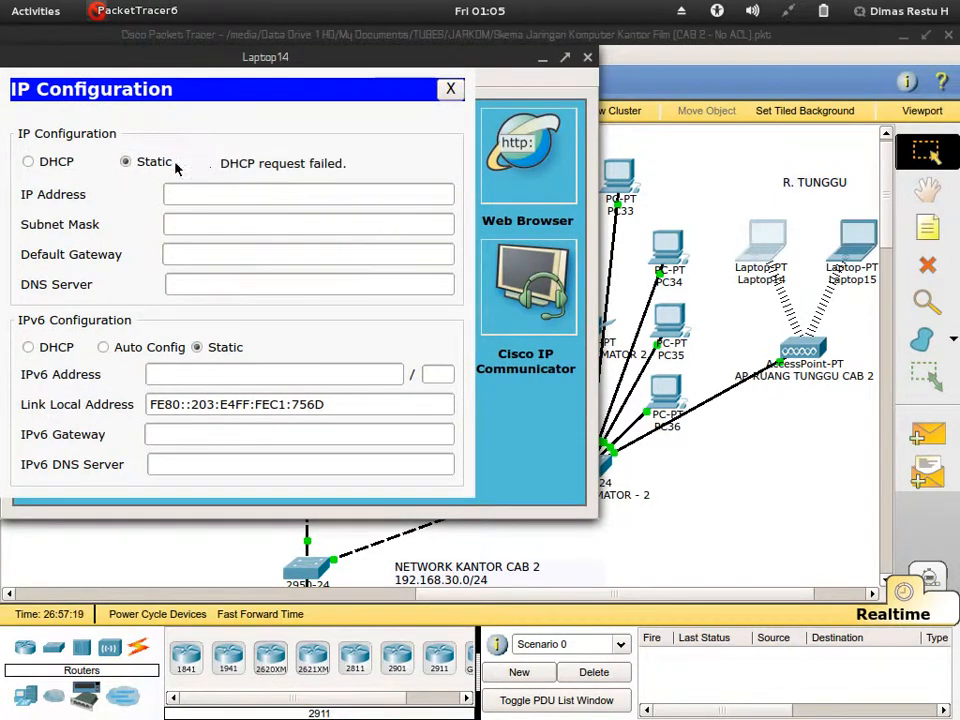
left_click(29, 163)
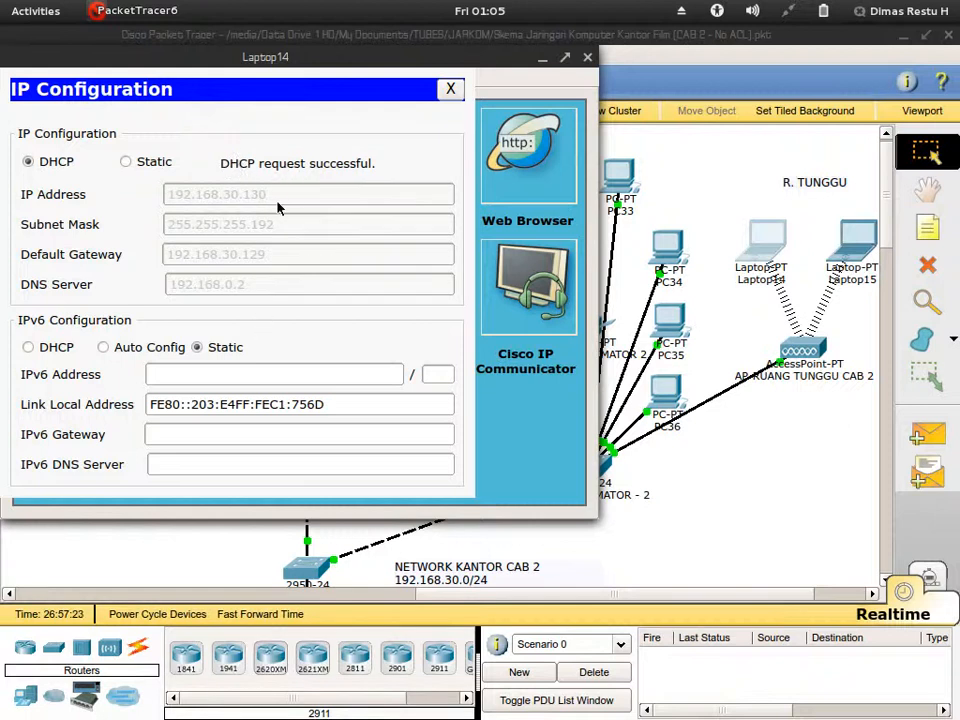
left_click(450, 89)
left_click(587, 58)
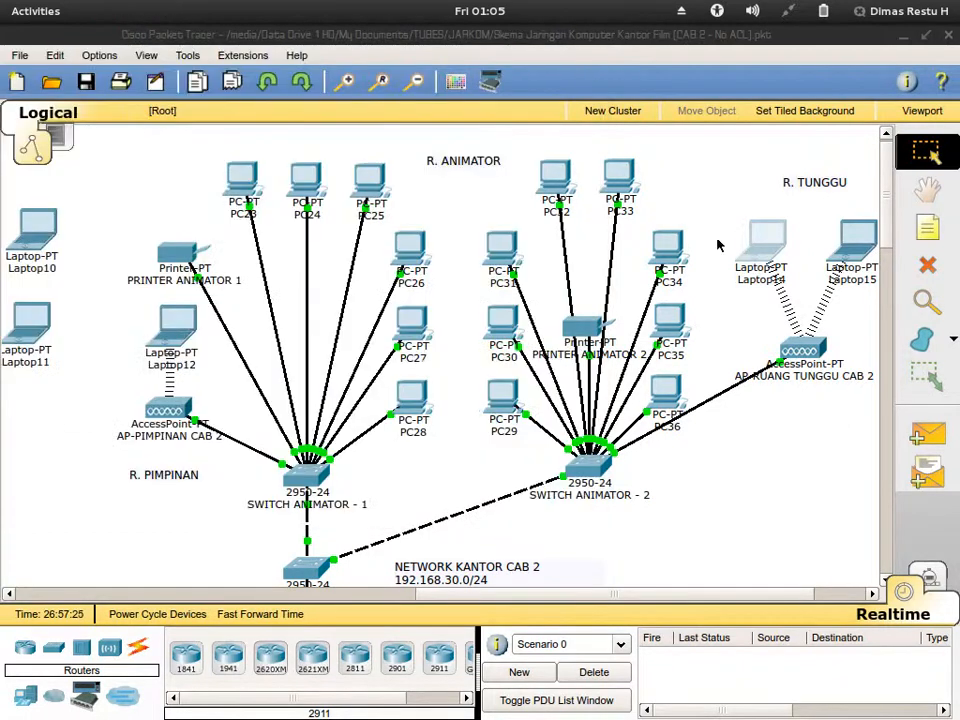
Send a simple PDU from Laptop18 in branch 3 to the router R.KANTOR CABANG 3, and delete the test scenario
scroll(714, 245, "down", 5)
scroll(714, 245, "down", 5)
scroll(714, 245, "up", 1)
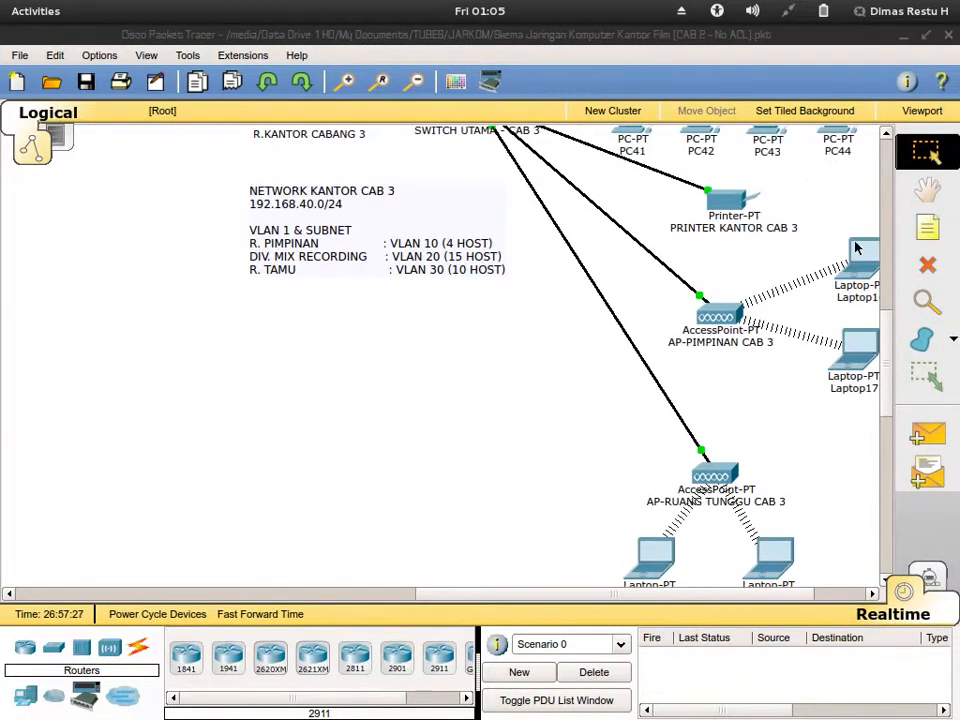
left_click(927, 433)
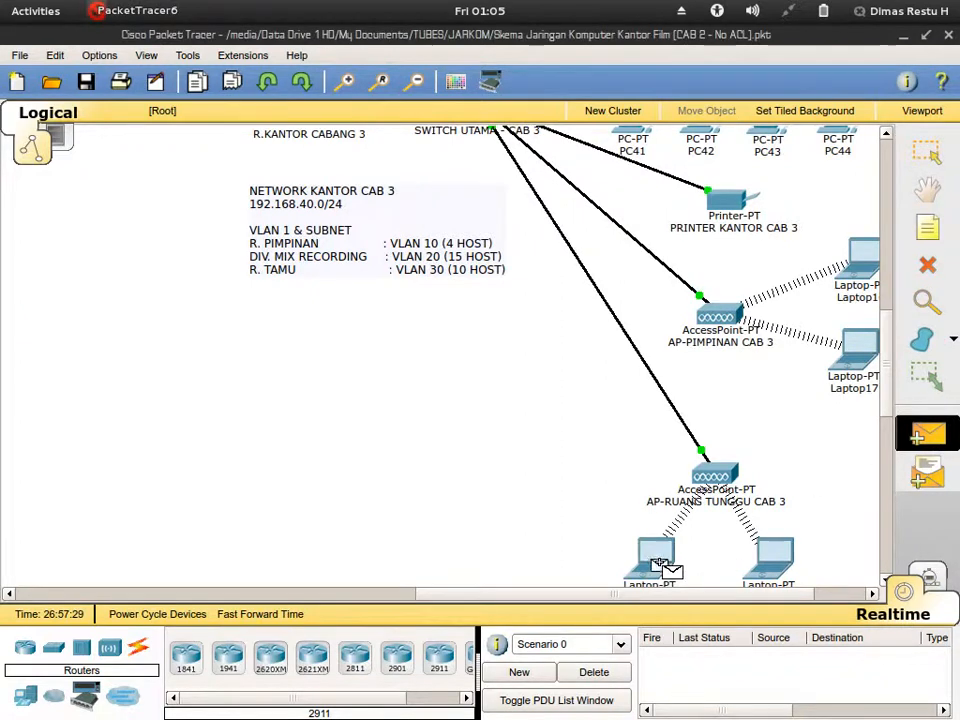
scroll(590, 474, "up", 2)
left_click(308, 218)
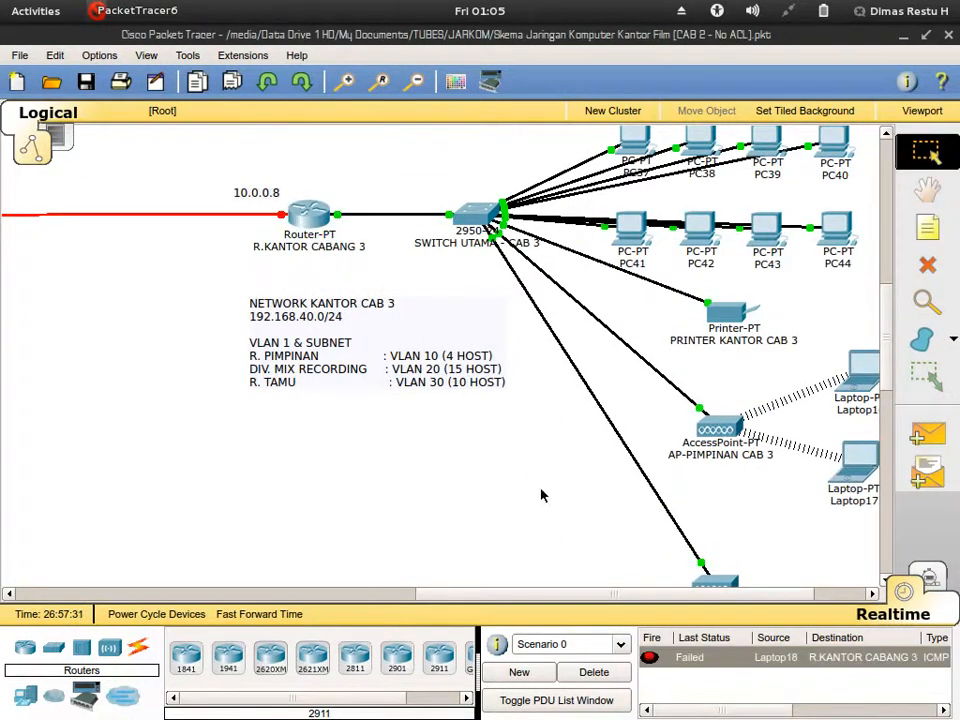
left_click(596, 679)
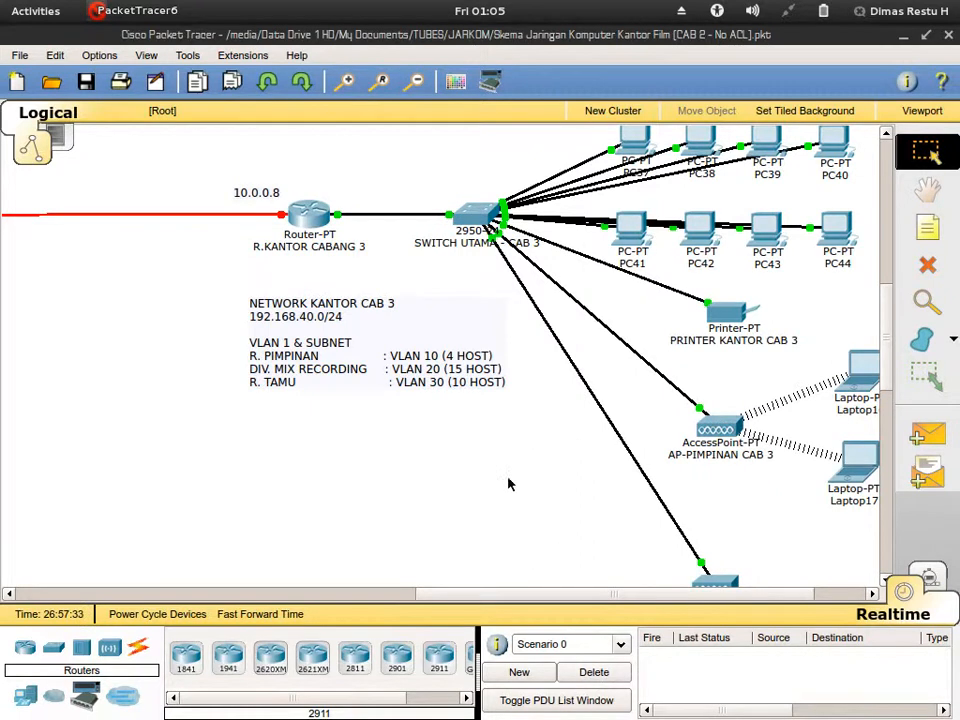
Look over the branch 2 office topology, from the R. ANIMATOR and R. TUNGGU devices to R.KANTOR CABANG 2 and its VLAN note
scroll(510, 482, "up", 5)
scroll(510, 483, "up", 2)
scroll(510, 483, "down", 2)
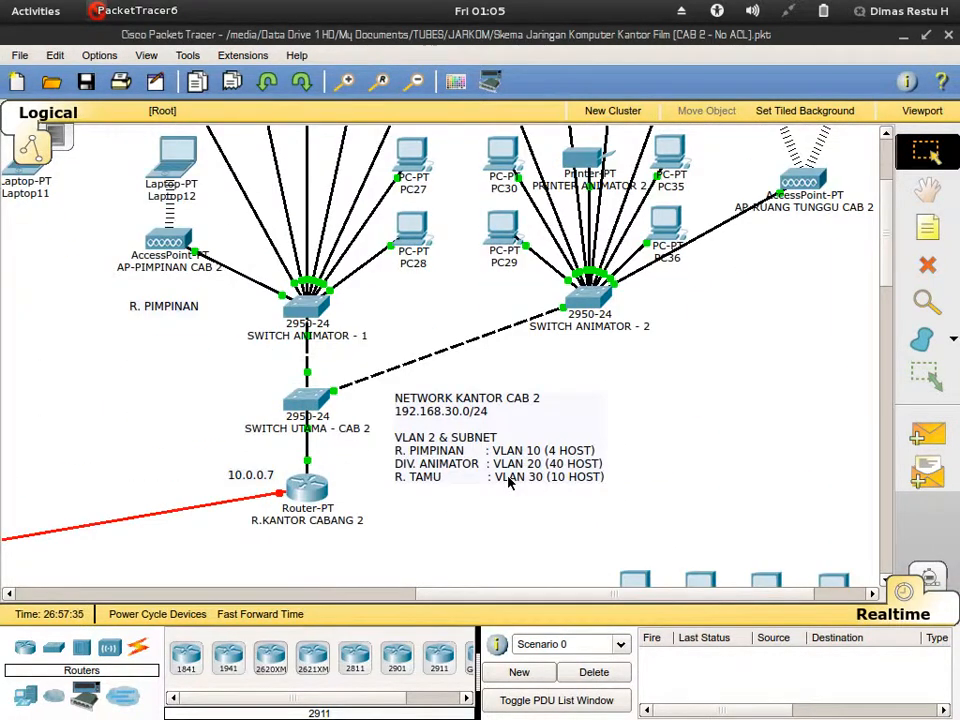
scroll(720, 250, "up", 3)
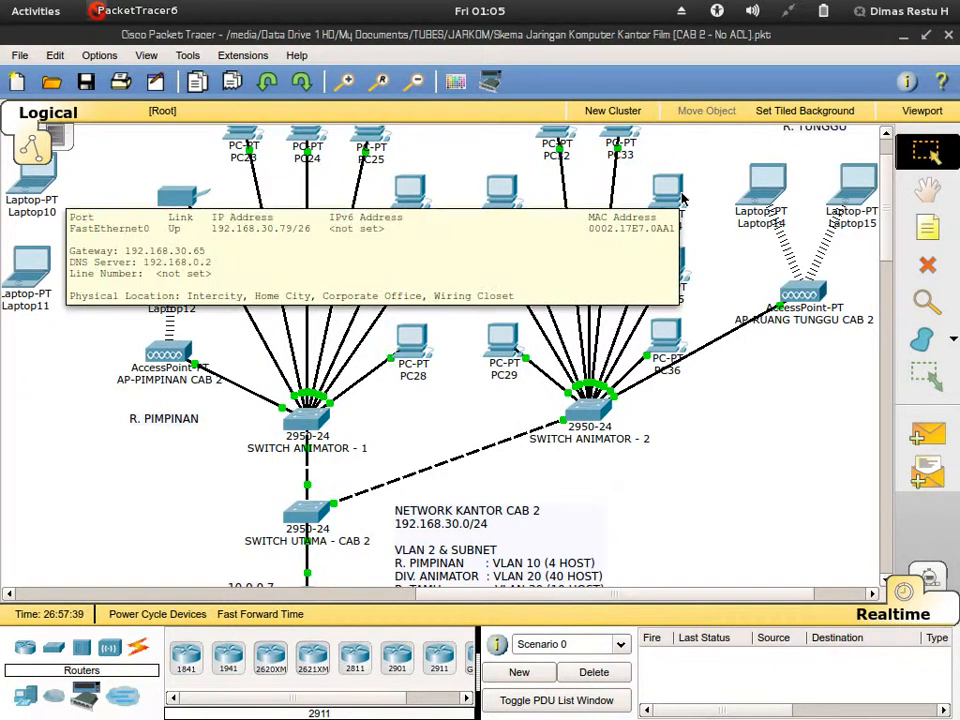
scroll(850, 218, "up", 2)
scroll(850, 218, "down", 2)
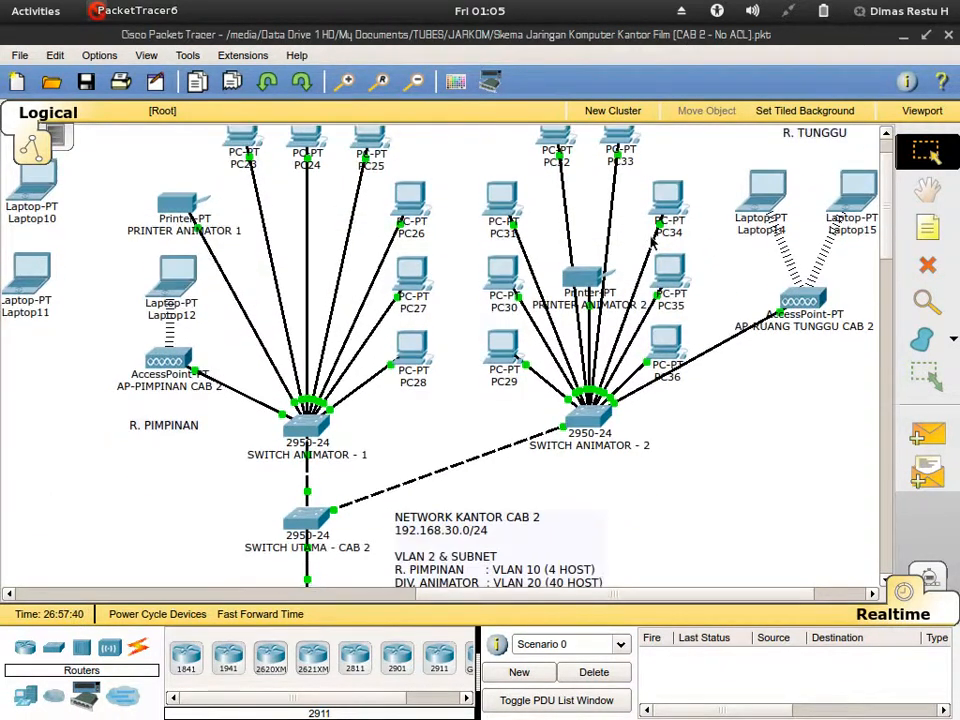
scroll(726, 393, "down", 4)
scroll(726, 393, "up", 3)
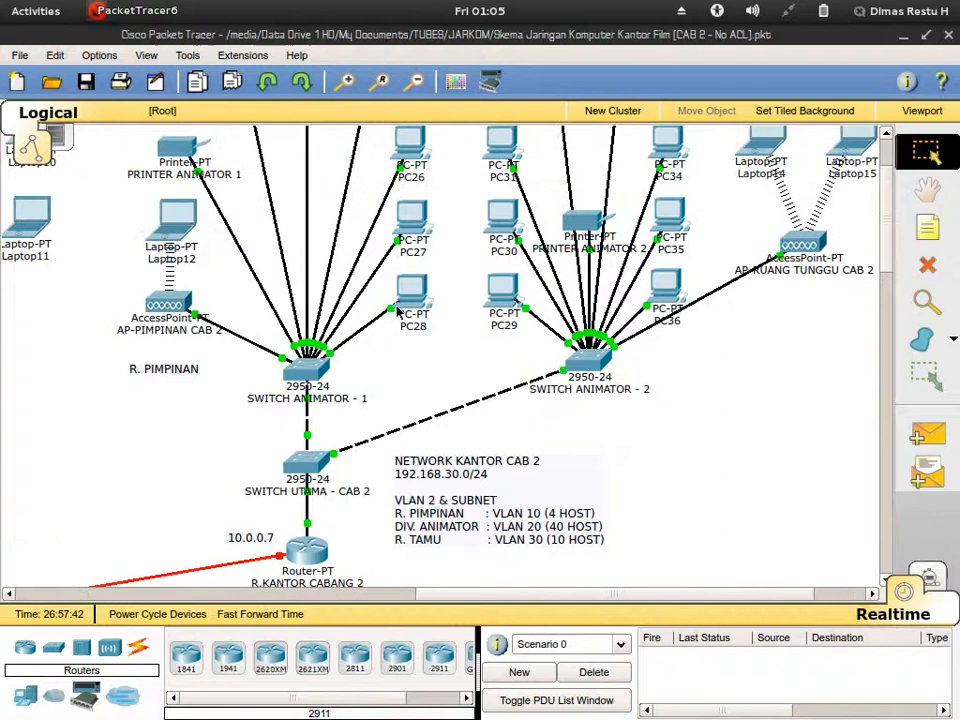
scroll(590, 421, "down", 2)
scroll(590, 421, "up", 3)
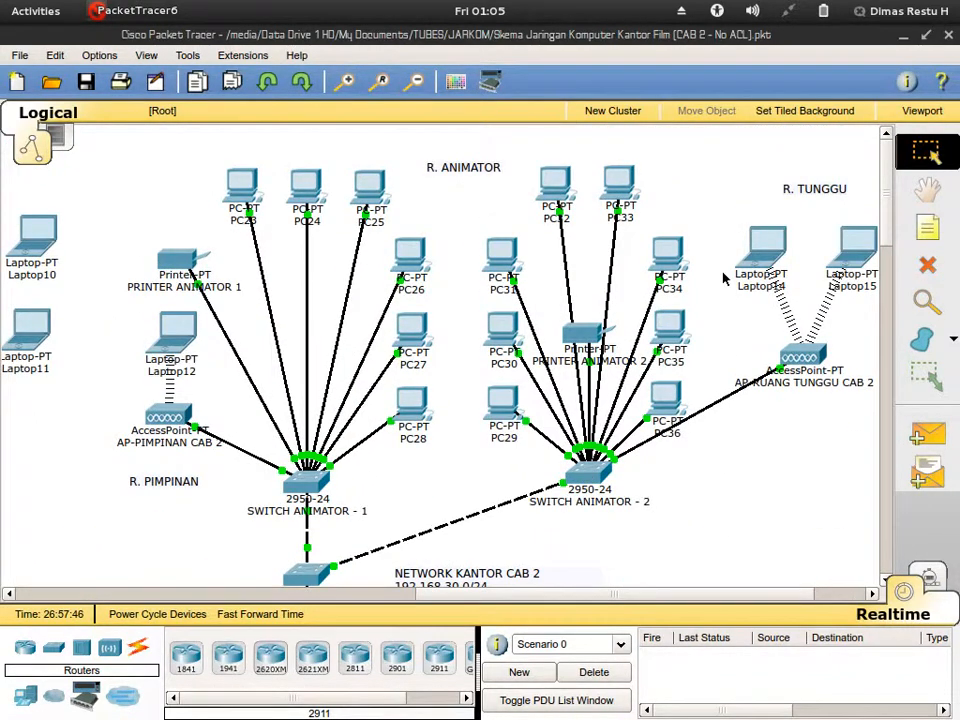
scroll(724, 279, "down", 3)
scroll(724, 279, "up", 3)
Examine the branch 1 office topology and its VLAN note, and return to the branch 2 office network
left_click_drag(553, 598, 113, 601)
scroll(315, 460, "down", 3)
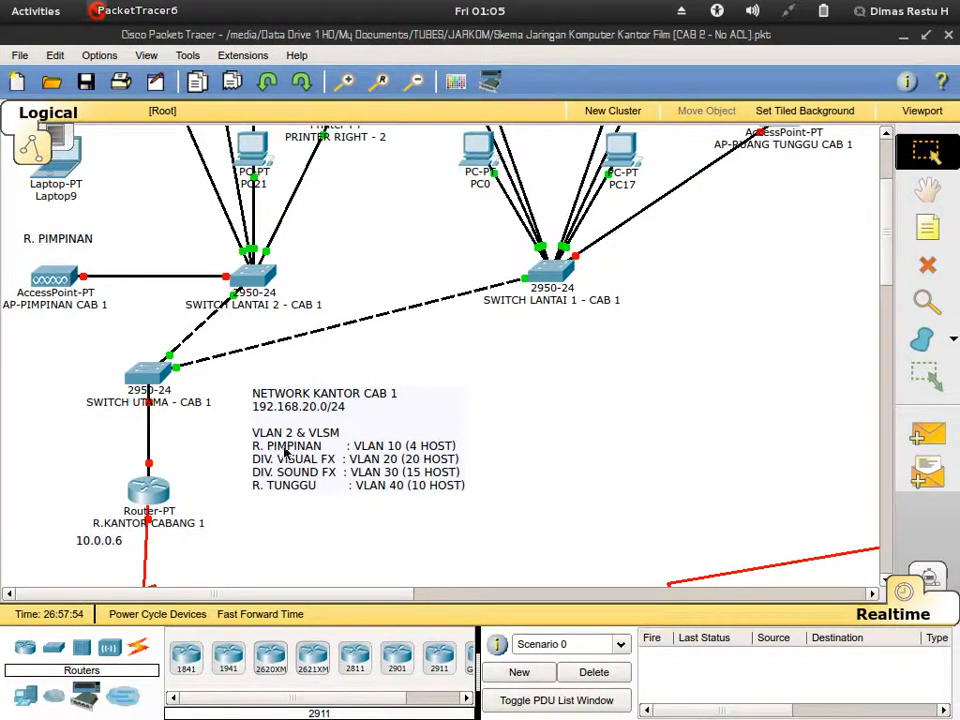
scroll(329, 458, "up", 1)
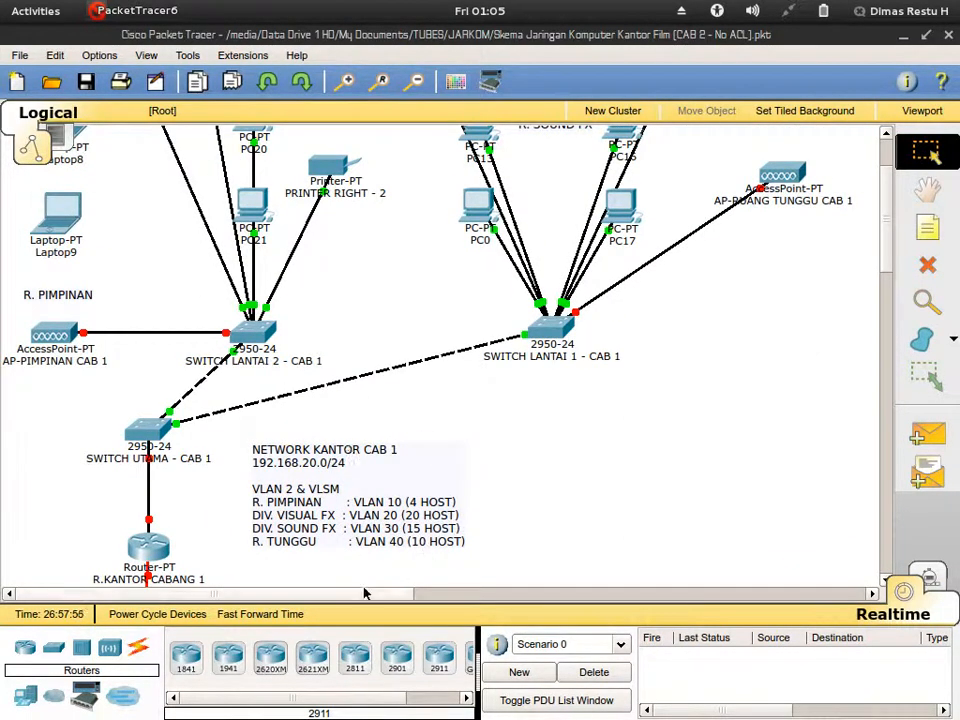
left_click_drag(344, 602, 774, 579)
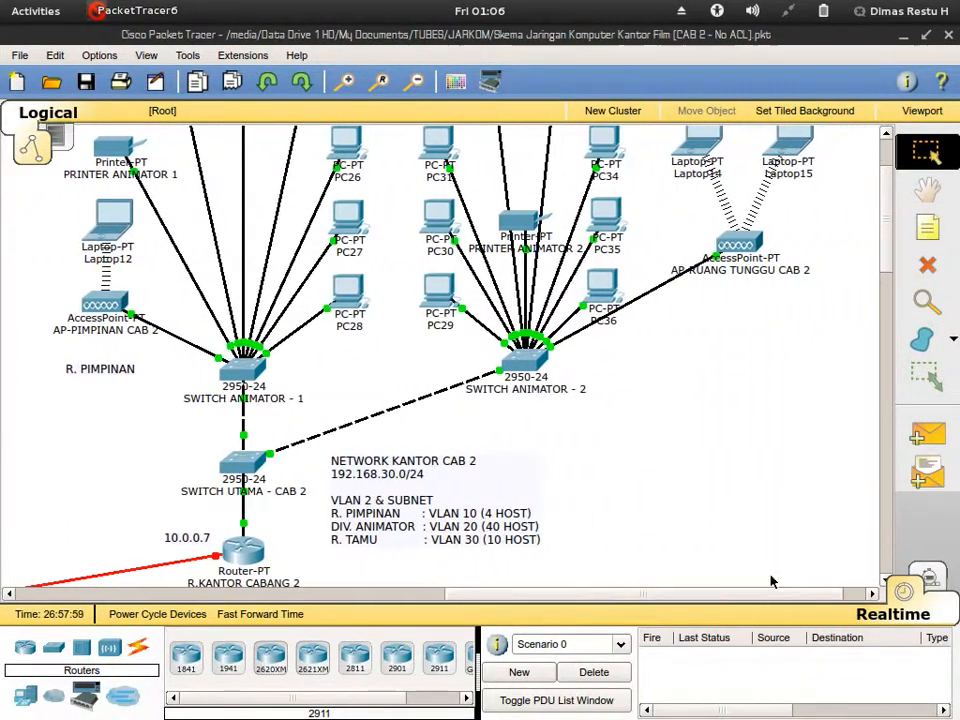
scroll(770, 575, "up", 2)
mouse_move(770, 360)
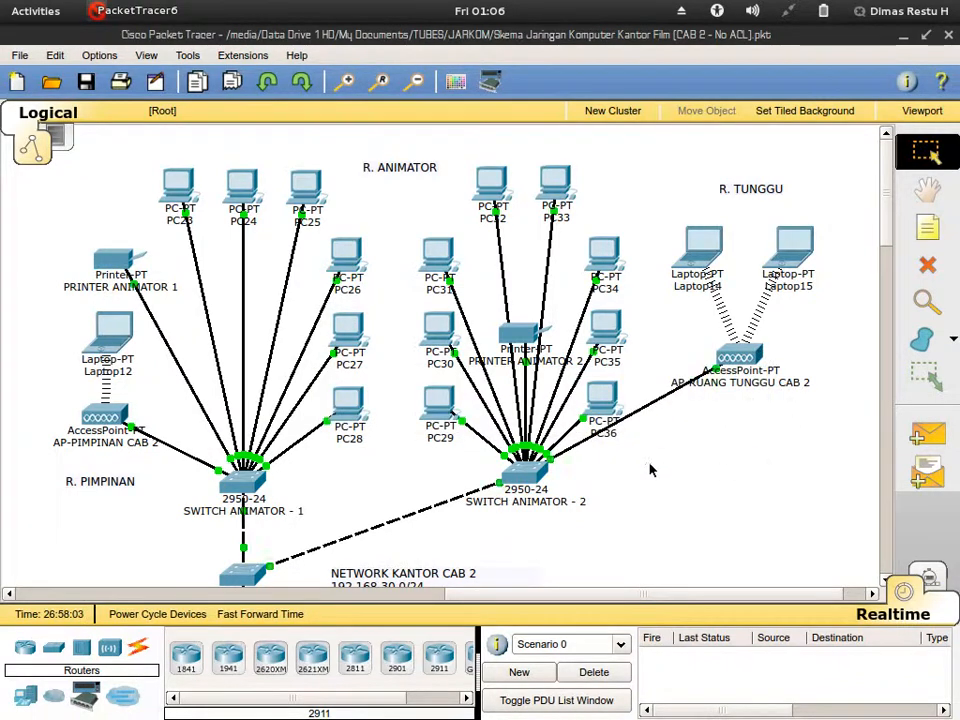
mouse_move(913, 712)
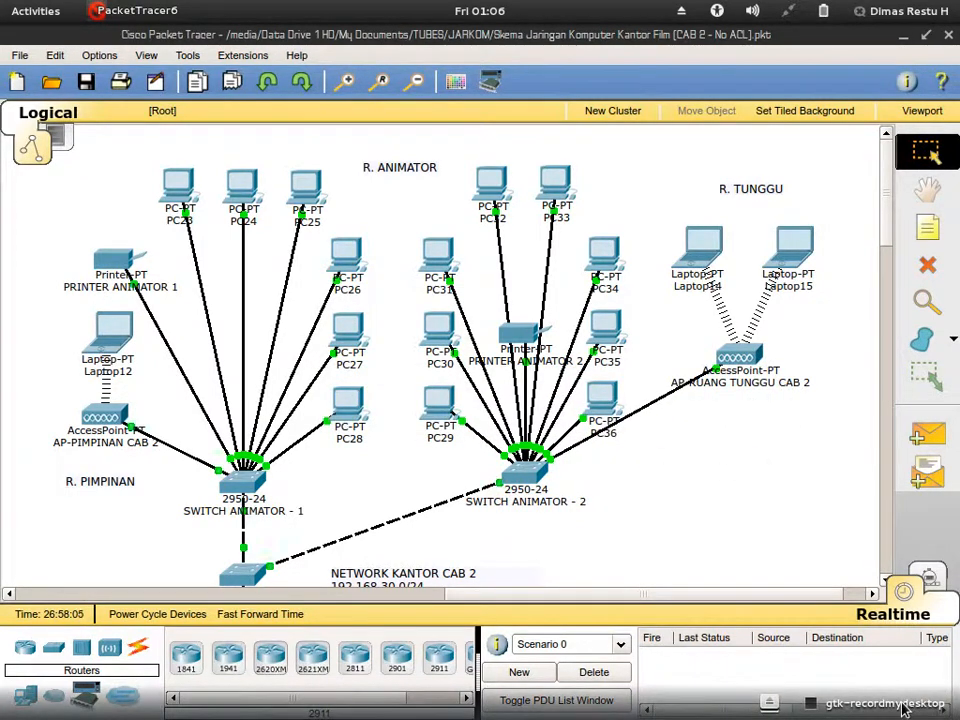